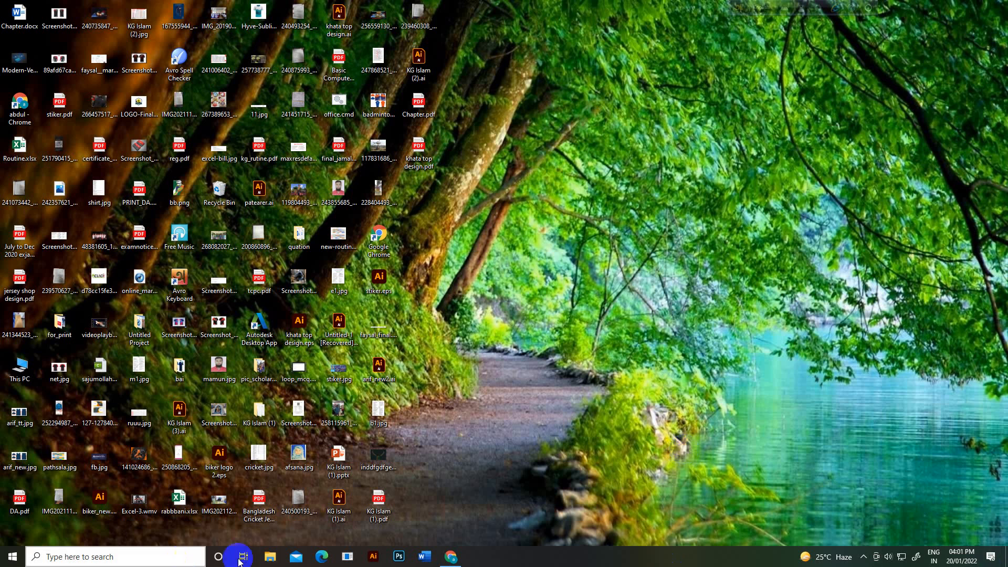
Step: Search for 'word' in the Start menu, launch Word and create a blank document
{"action": "left_click", "coordinate": [12, 557]}
{"action": "type", "text": "word"}
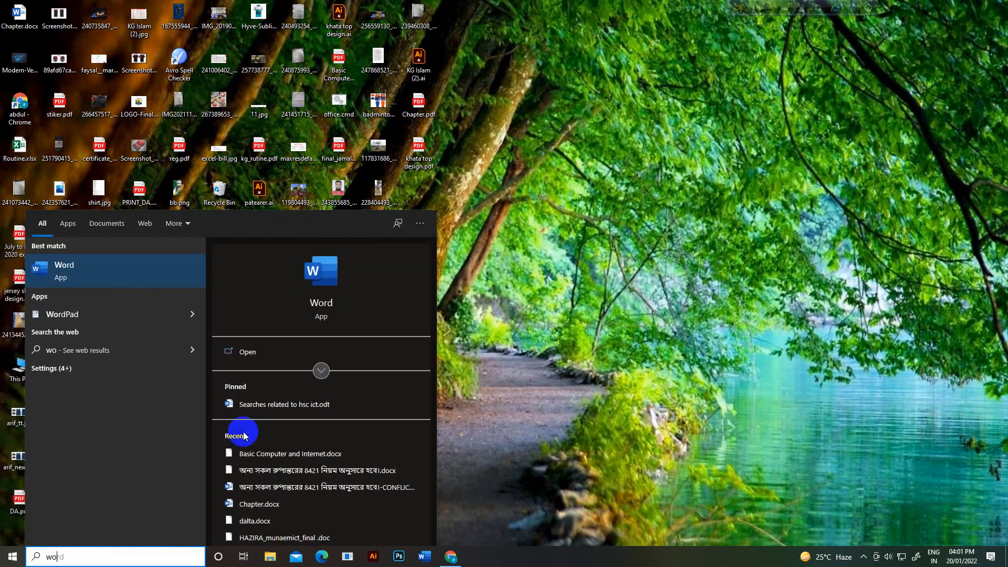
{"action": "left_click", "coordinate": [339, 308]}
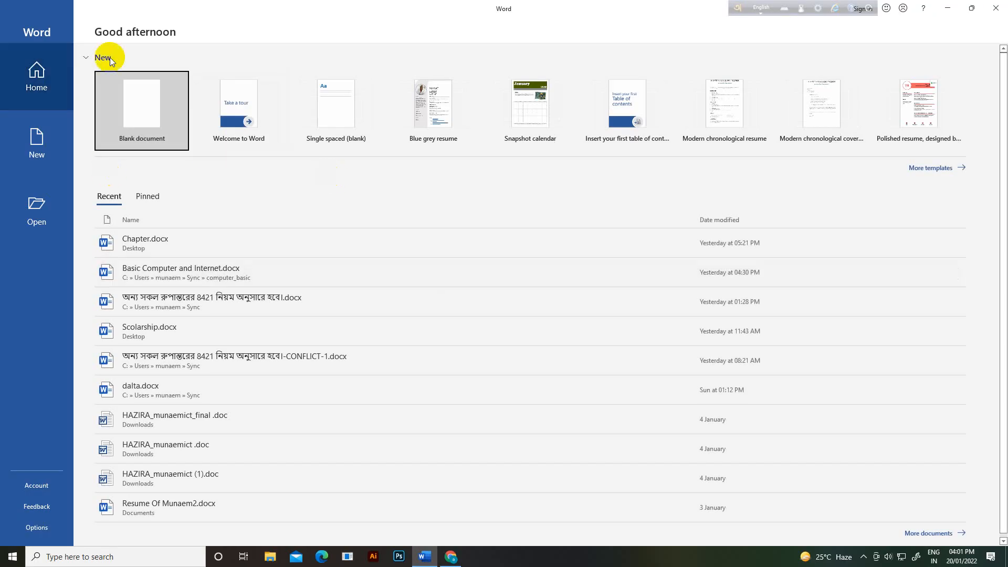
{"action": "left_click", "coordinate": [138, 109]}
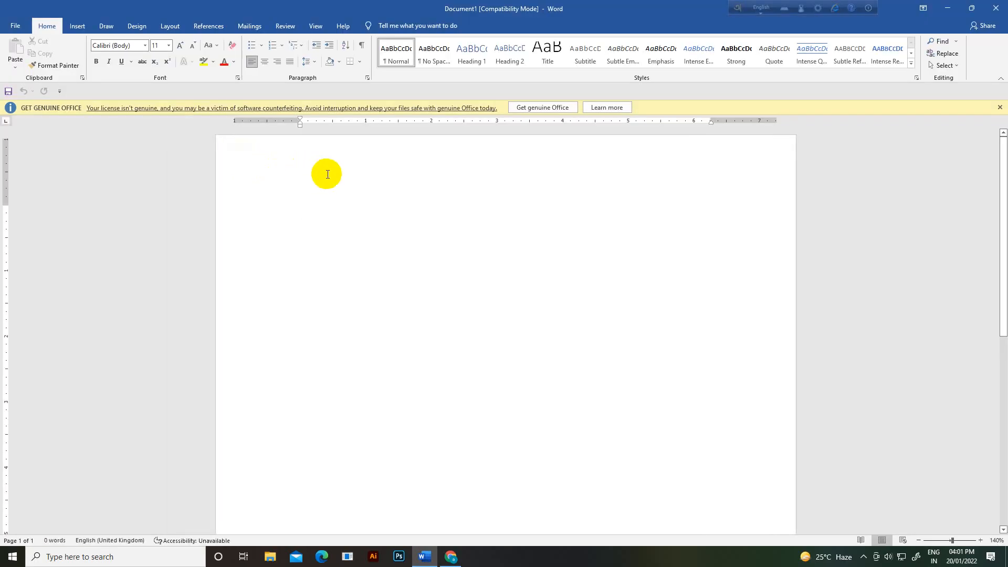
Step: Dismiss the Get Genuine Office warning and shrink the Word window to a full-height, repositioned window
{"action": "left_click", "coordinate": [1000, 108]}
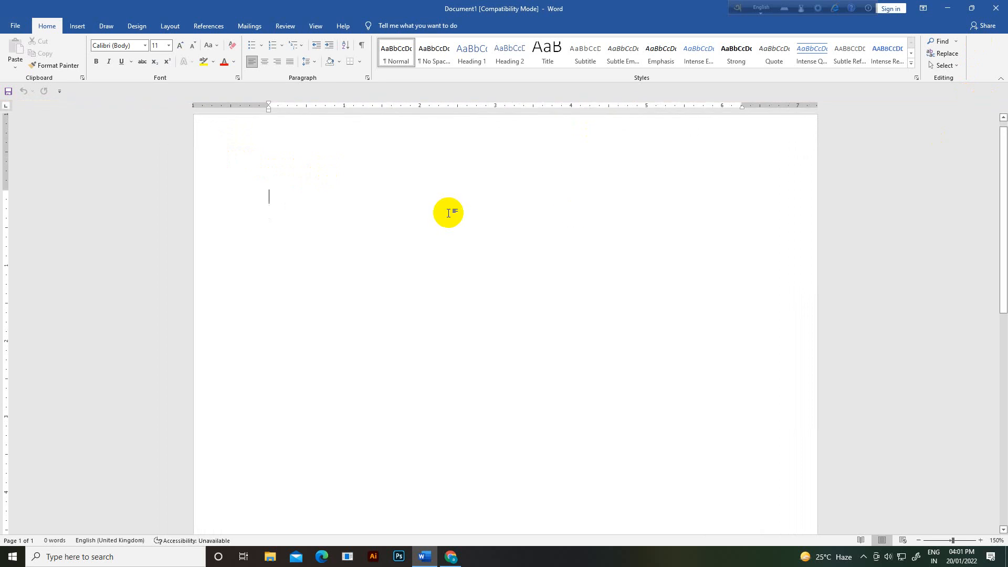
{"action": "scroll", "coordinate": [449, 233], "scroll_direction": "up", "scroll_amount": 2}
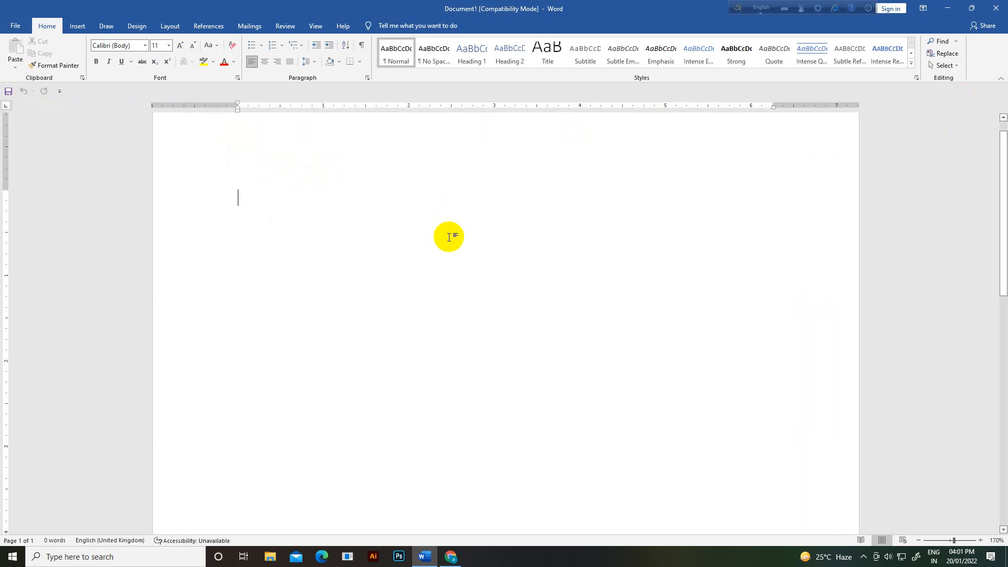
{"action": "left_click_drag", "start_coordinate": [503, 23], "coordinate": [490, 91]}
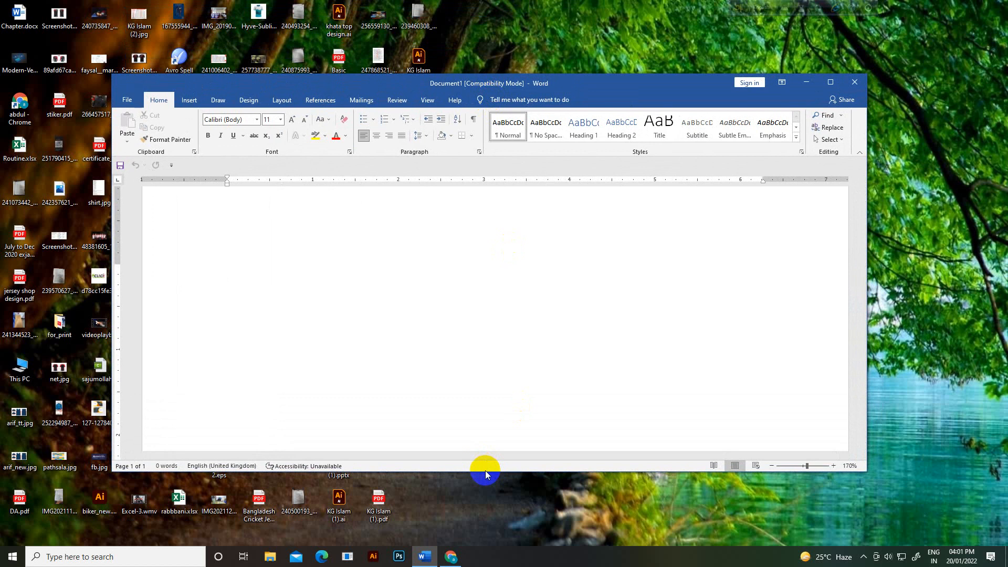
{"action": "left_click_drag", "start_coordinate": [484, 472], "coordinate": [486, 545]}
{"action": "double_click", "coordinate": [485, 546]}
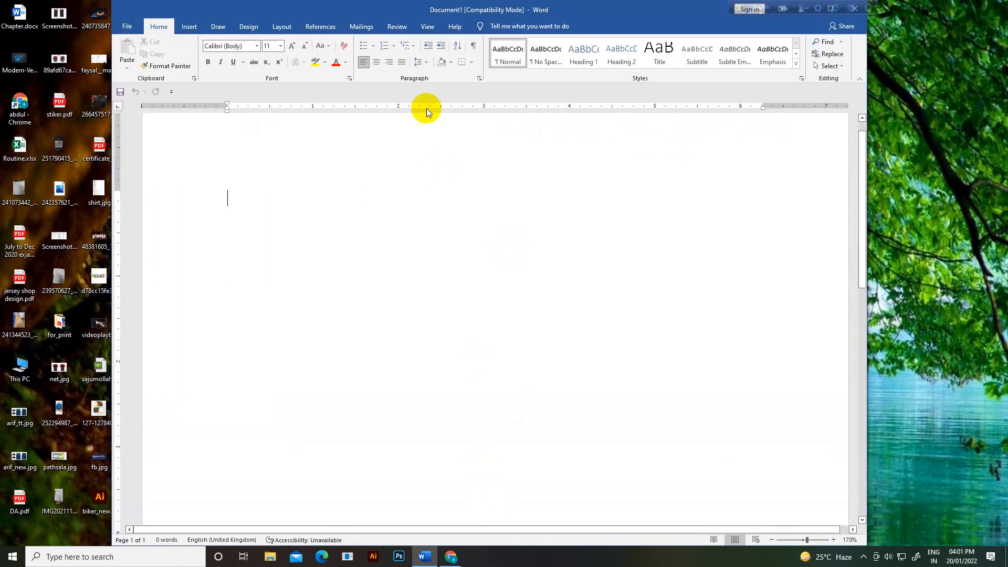
{"action": "left_click_drag", "start_coordinate": [341, 16], "coordinate": [312, 177]}
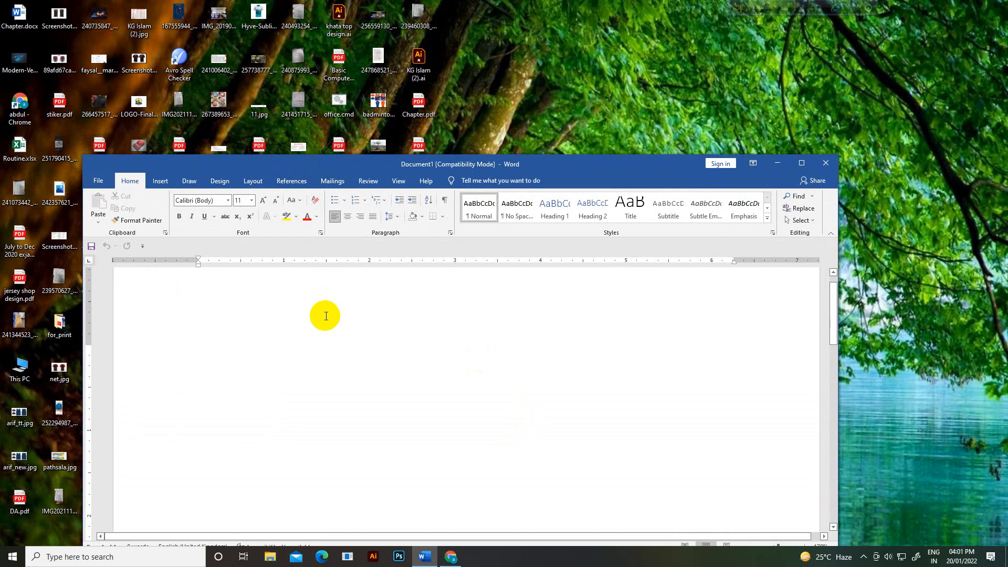
{"action": "left_click_drag", "start_coordinate": [375, 172], "coordinate": [423, 167]}
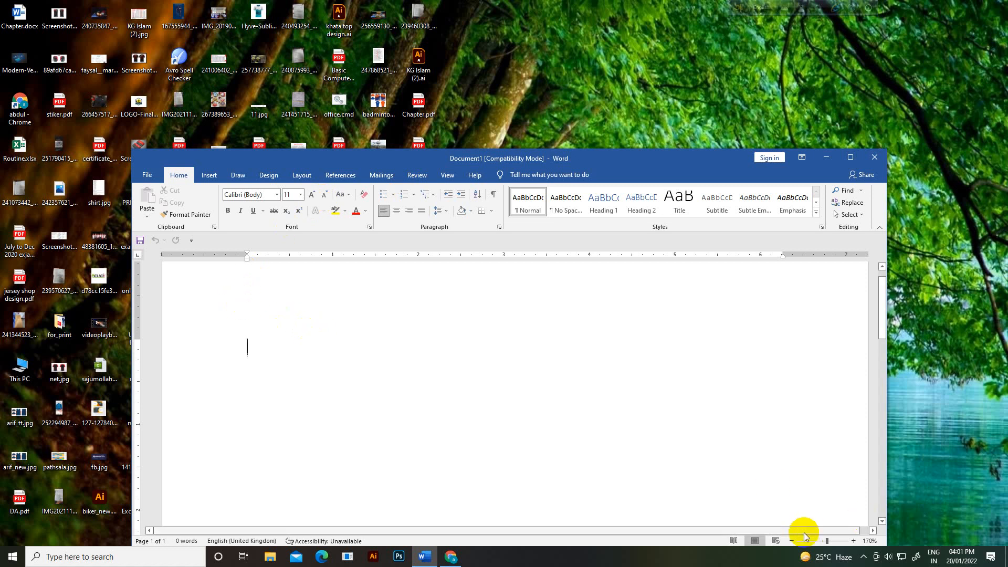
Step: Zoom out to view the whole page, then zoom back in to 140%
{"action": "left_click", "coordinate": [793, 541]}
{"action": "left_click", "coordinate": [793, 541]}
{"action": "left_click", "coordinate": [793, 542]}
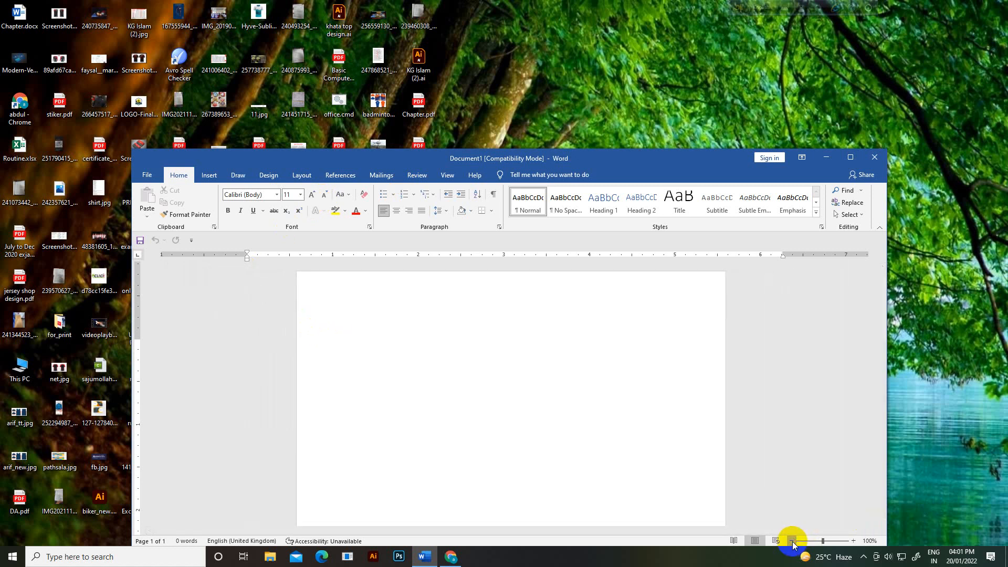
{"action": "left_click", "coordinate": [793, 541]}
{"action": "left_click", "coordinate": [793, 542]}
{"action": "left_click", "coordinate": [793, 542]}
{"action": "left_click", "coordinate": [793, 542]}
{"action": "left_click", "coordinate": [793, 541]}
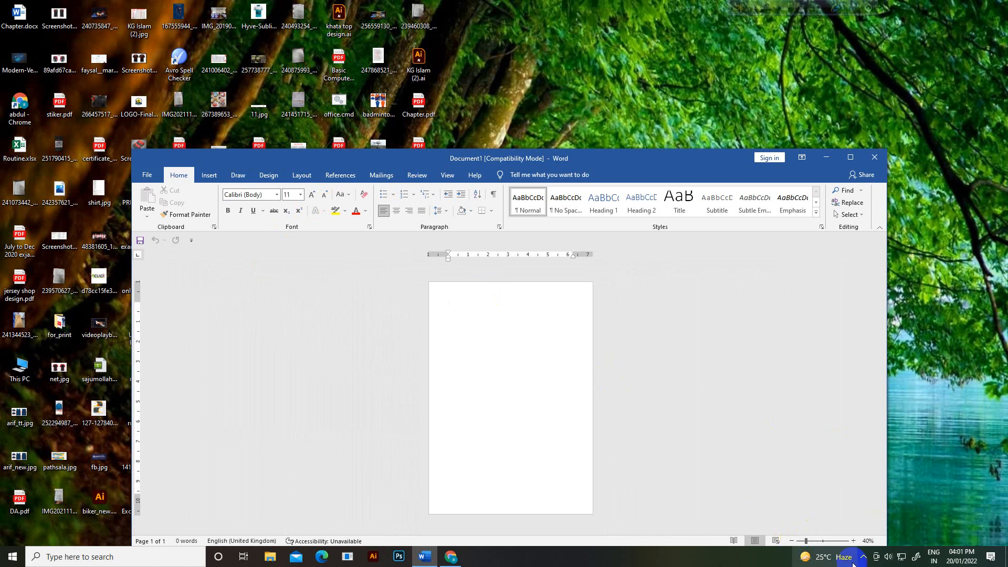
{"action": "left_click", "coordinate": [853, 541]}
{"action": "left_click", "coordinate": [852, 541]}
{"action": "left_click", "coordinate": [852, 541]}
{"action": "left_click", "coordinate": [852, 541]}
{"action": "left_click", "coordinate": [852, 541]}
{"action": "left_click", "coordinate": [852, 541]}
{"action": "left_click", "coordinate": [852, 541]}
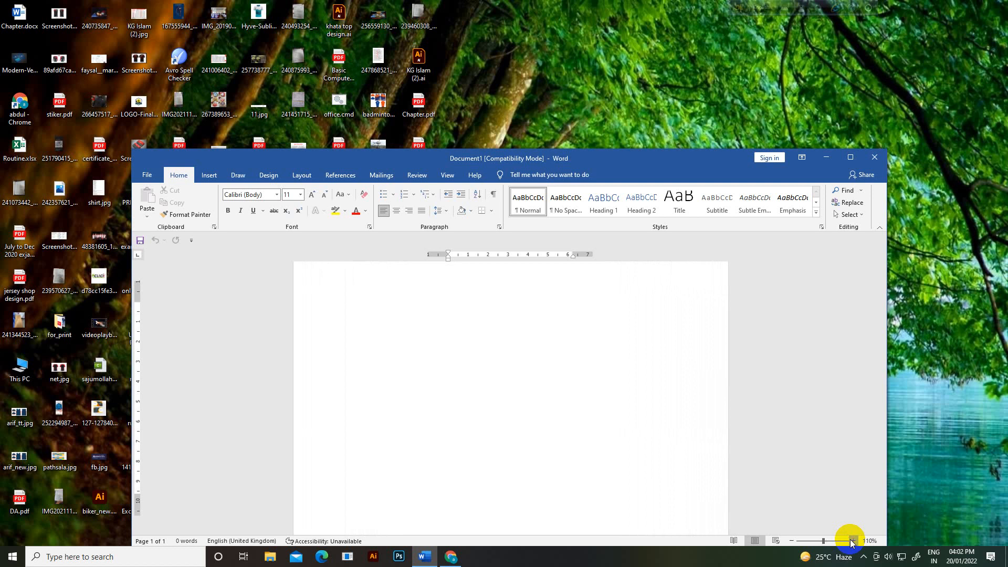
{"action": "left_click", "coordinate": [853, 541]}
{"action": "left_click", "coordinate": [852, 541]}
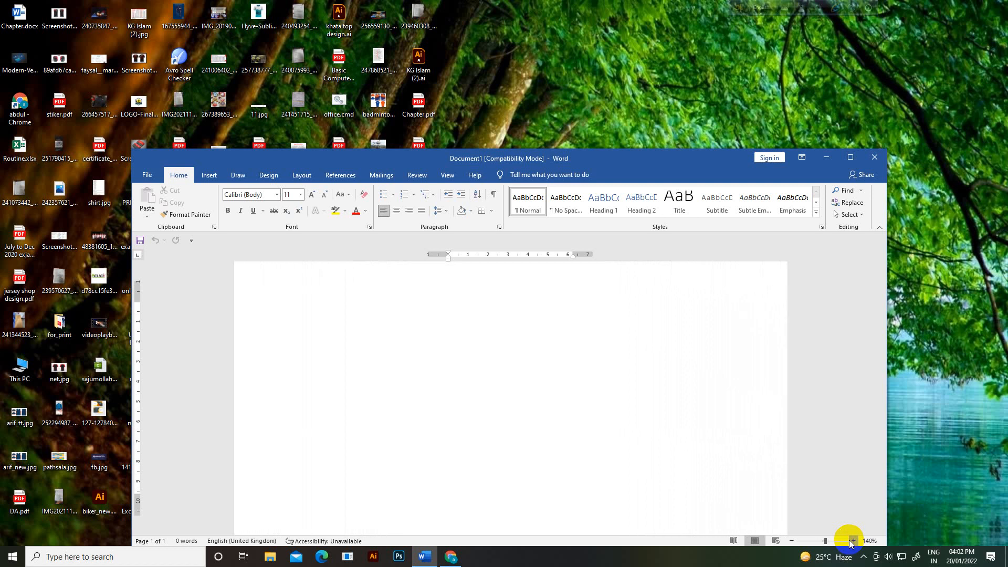
Step: Review the Page Setup Margins, Paper and Layout tabs and apply 1-inch margins
{"action": "left_click", "coordinate": [288, 179]}
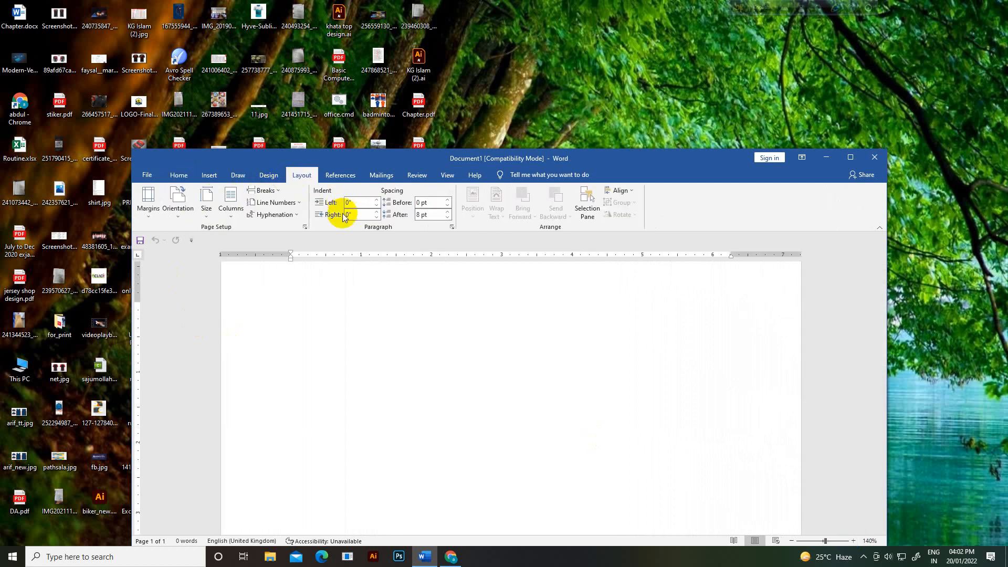
{"action": "left_click", "coordinate": [304, 227]}
{"action": "left_click_drag", "start_coordinate": [310, 71], "coordinate": [431, 272]}
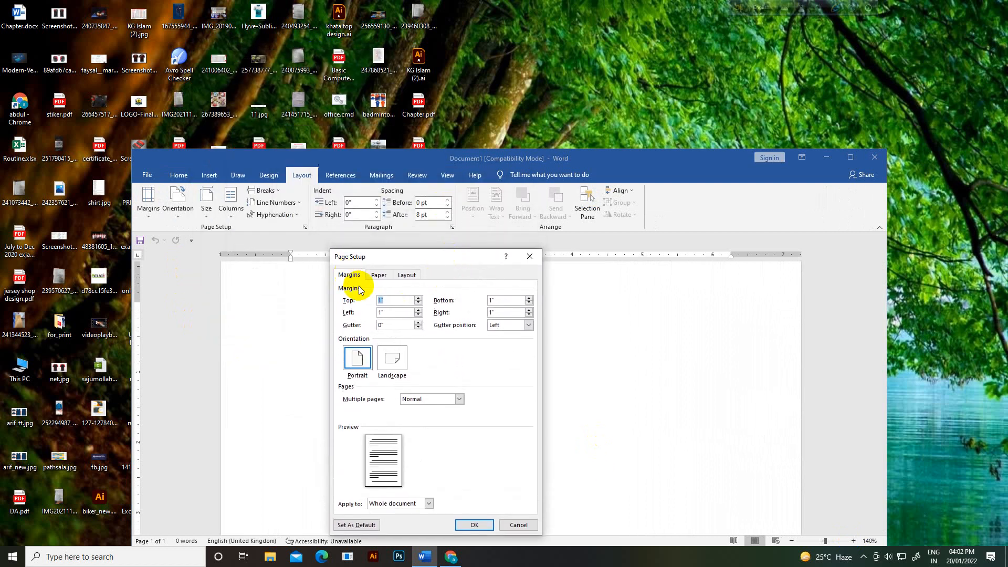
{"action": "left_click", "coordinate": [378, 276]}
{"action": "left_click", "coordinate": [409, 276]}
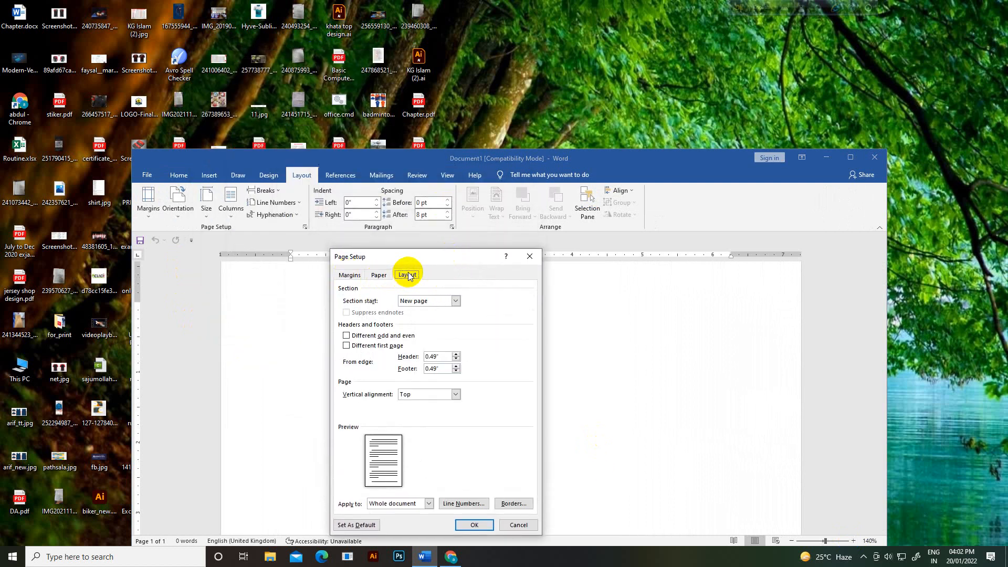
{"action": "left_click", "coordinate": [349, 275]}
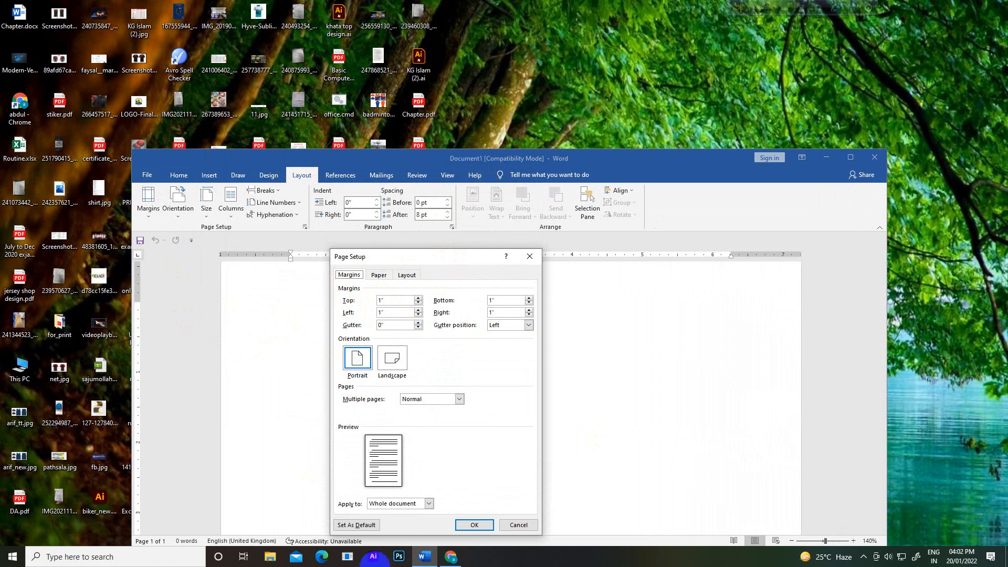
{"action": "left_click", "coordinate": [480, 529]}
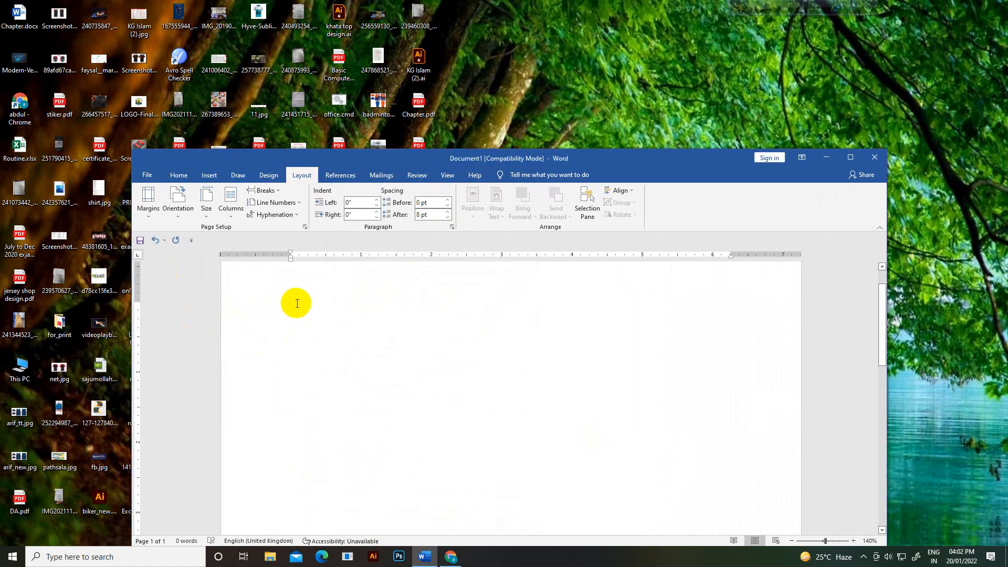
{"action": "scroll", "coordinate": [297, 303], "scroll_direction": "up", "scroll_amount": 1}
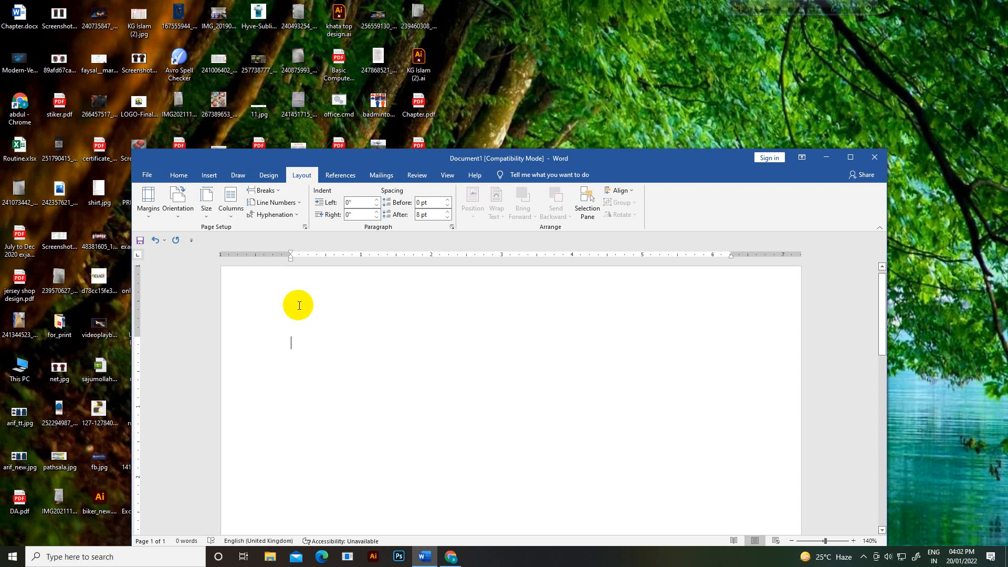
{"action": "left_click", "coordinate": [450, 557]}
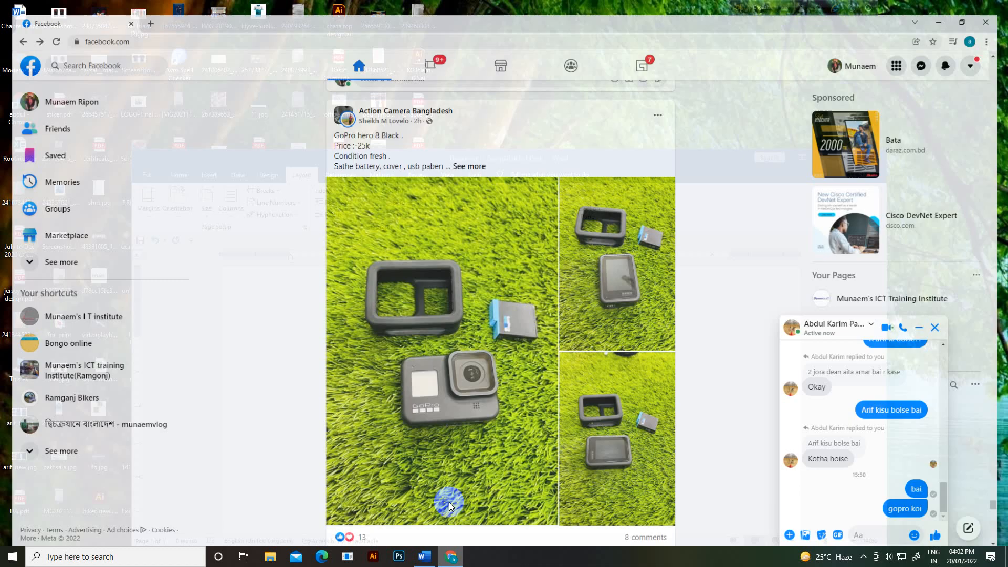
Step: Google 'margin size of CV' and find the one-inch margin answer
{"action": "left_click", "coordinate": [141, 8]}
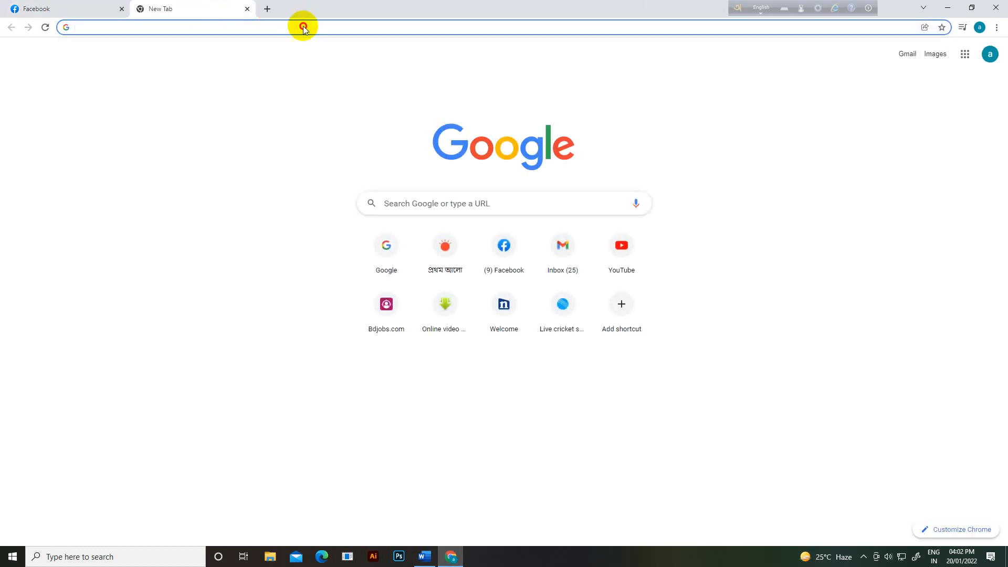
{"action": "left_click_drag", "start_coordinate": [303, 28], "coordinate": [562, 135]}
{"action": "type", "text": "w"}
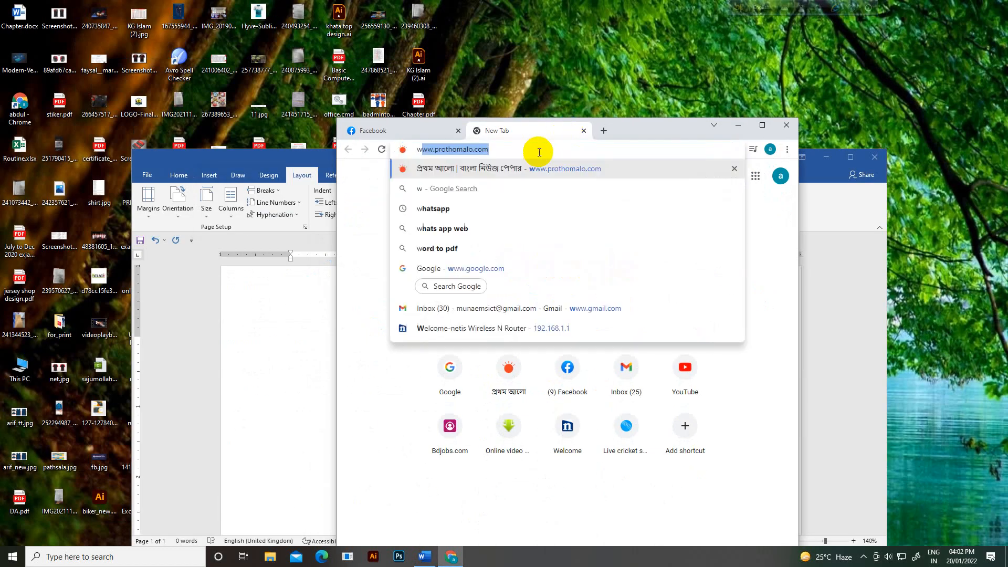
{"action": "type", "text": "ww.google"}
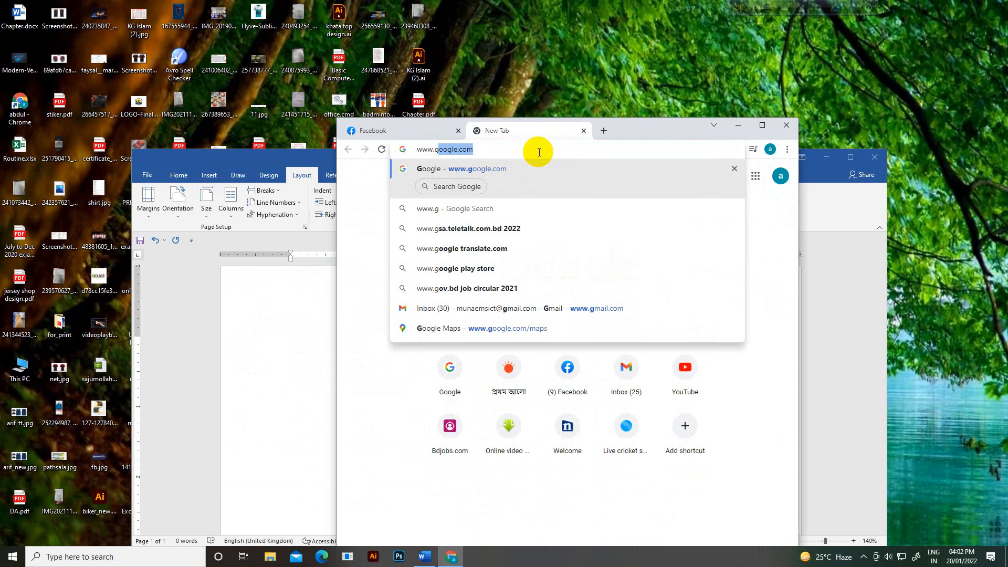
{"action": "key", "text": "Return"}
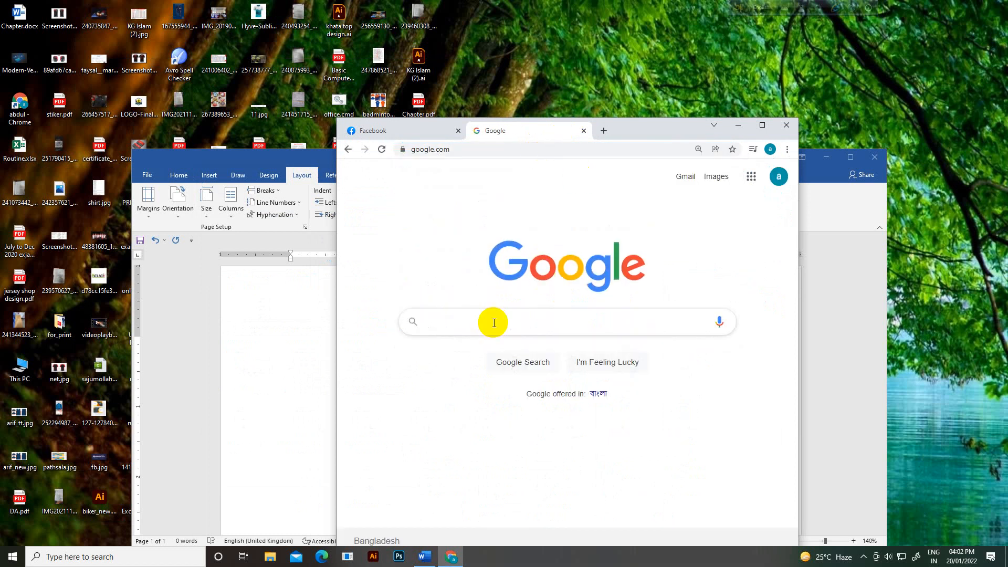
{"action": "left_click", "coordinate": [493, 322]}
{"action": "type", "text": "margin "}
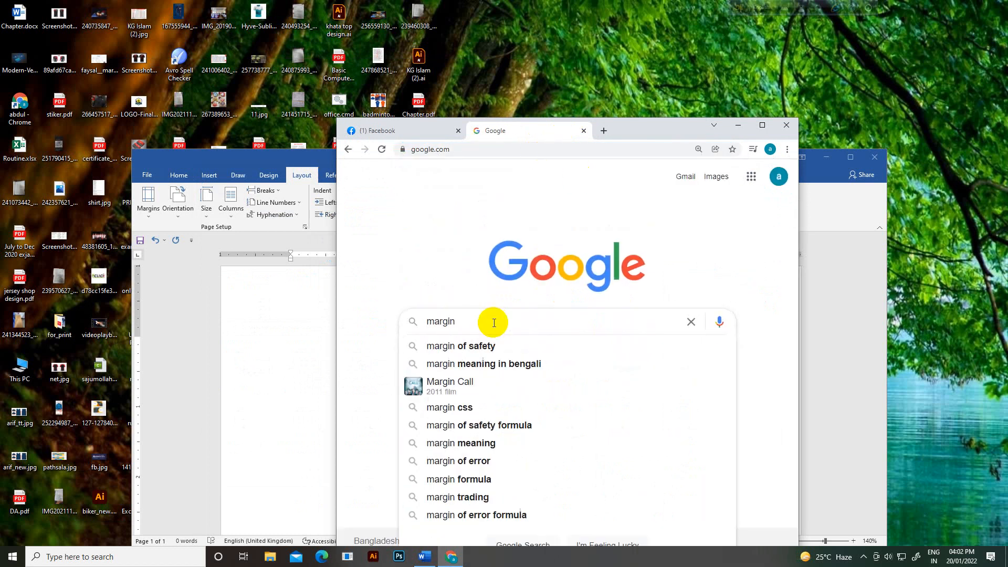
{"action": "type", "text": "size o"}
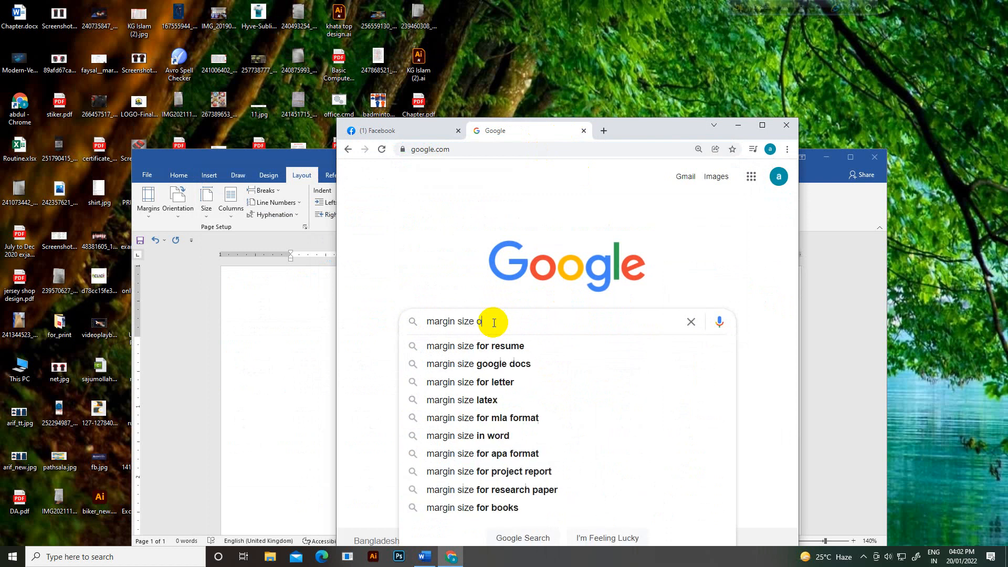
{"action": "type", "text": "f CV"}
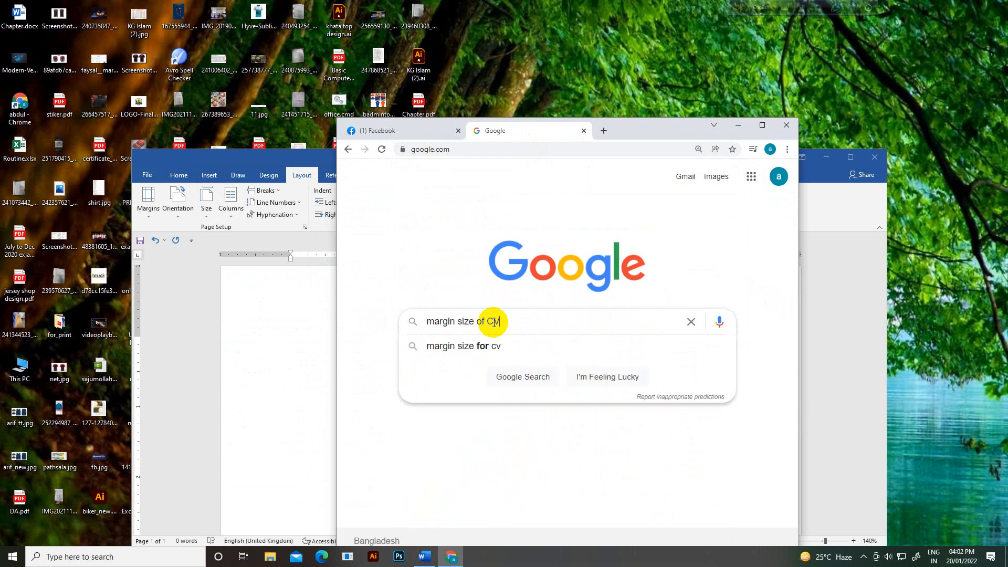
{"action": "left_click", "coordinate": [478, 346]}
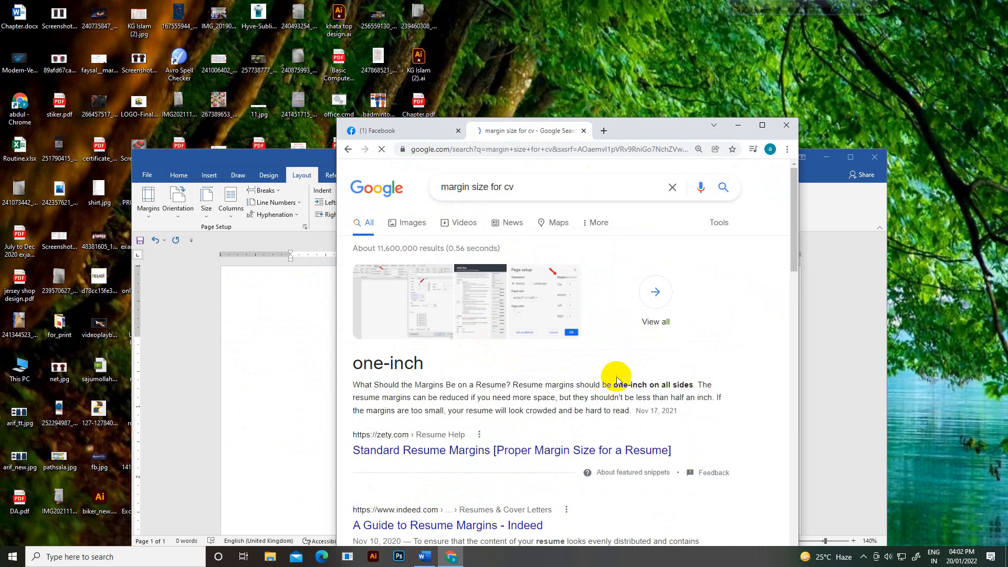
{"action": "left_click_drag", "start_coordinate": [642, 386], "coordinate": [697, 388]}
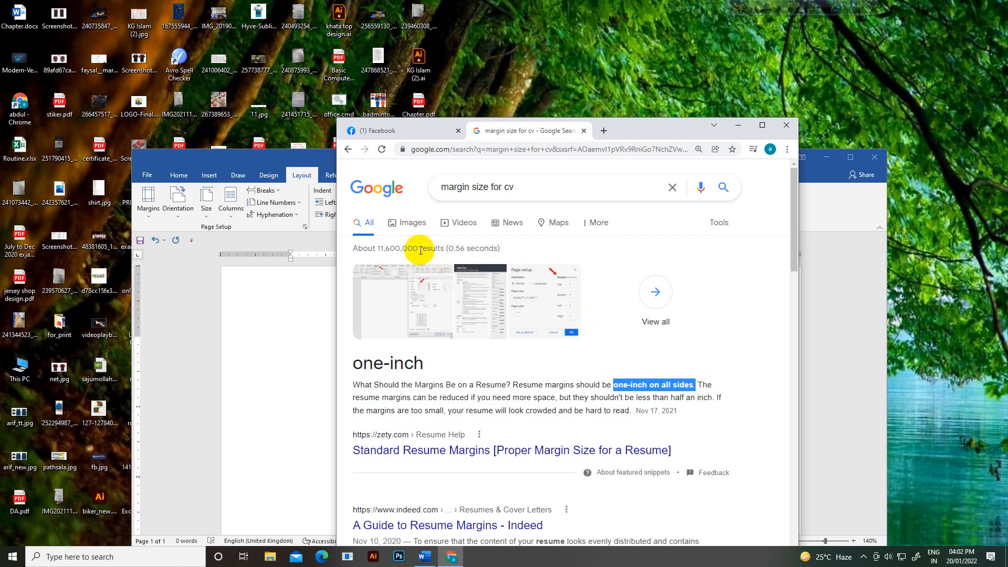
{"action": "left_click", "coordinate": [432, 296]}
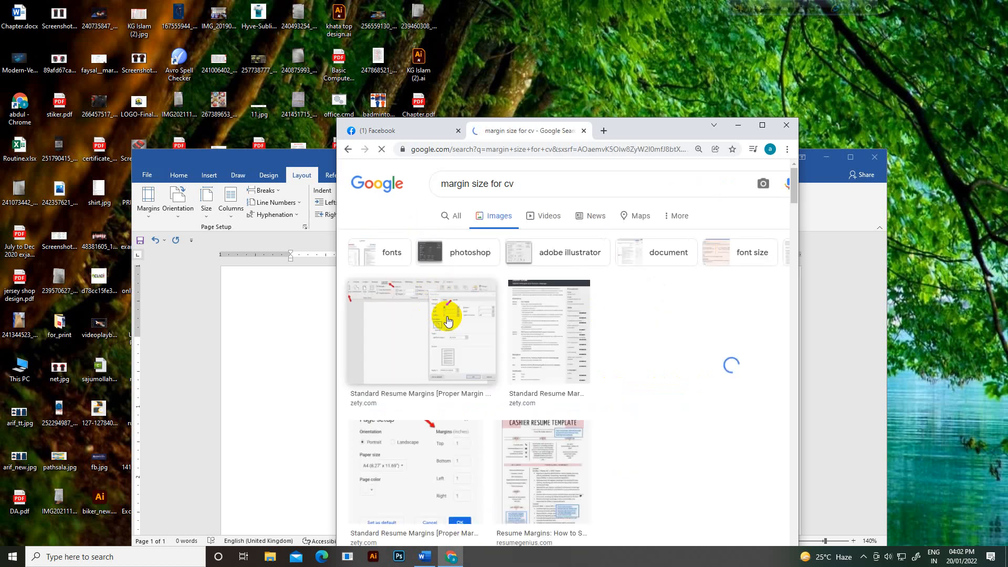
{"action": "left_click", "coordinate": [452, 217]}
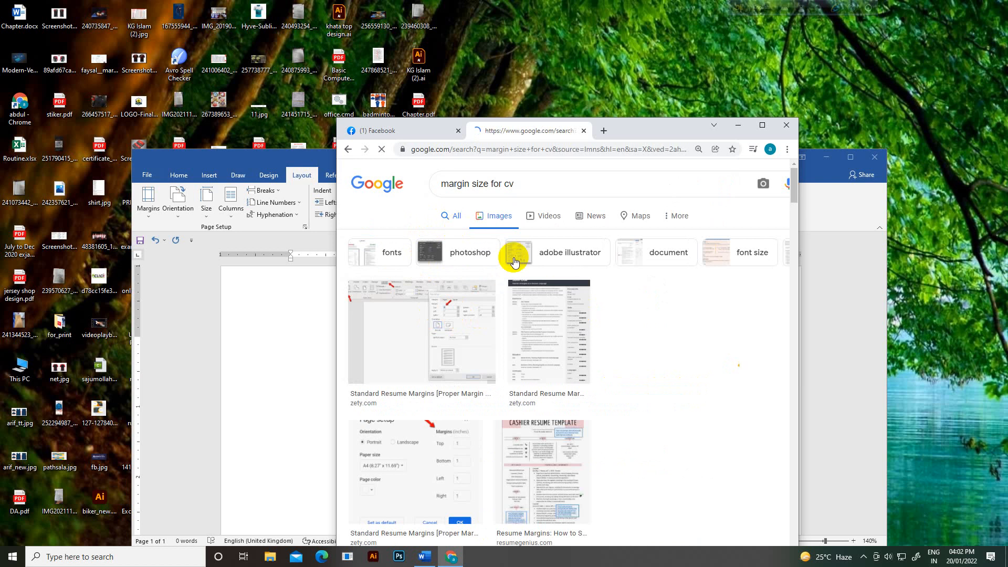
{"action": "scroll", "coordinate": [575, 309], "scroll_direction": "down", "scroll_amount": 2}
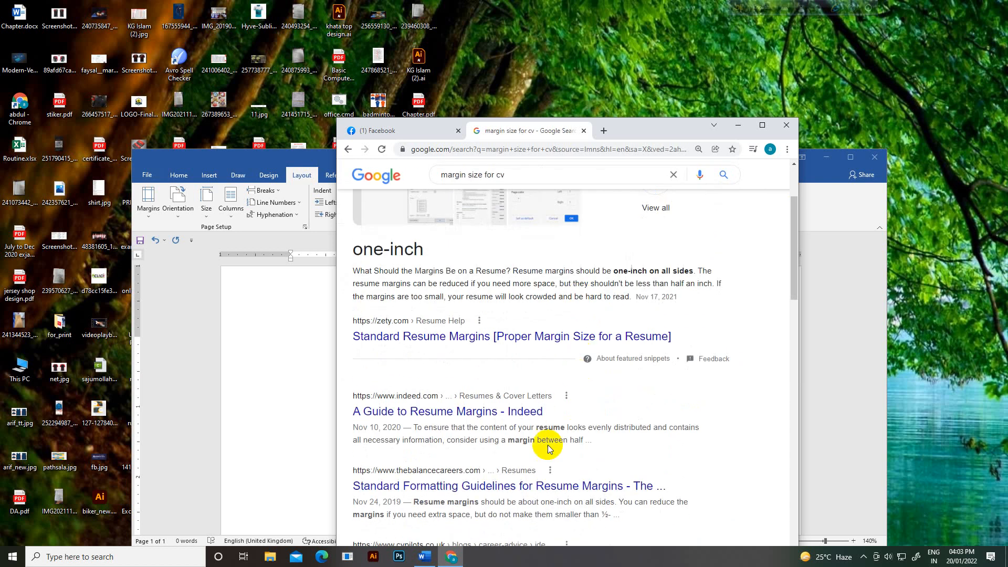
Step: Read the Indeed guide on CV margins in a new tab, then close Chrome
{"action": "middle_click", "coordinate": [439, 411]}
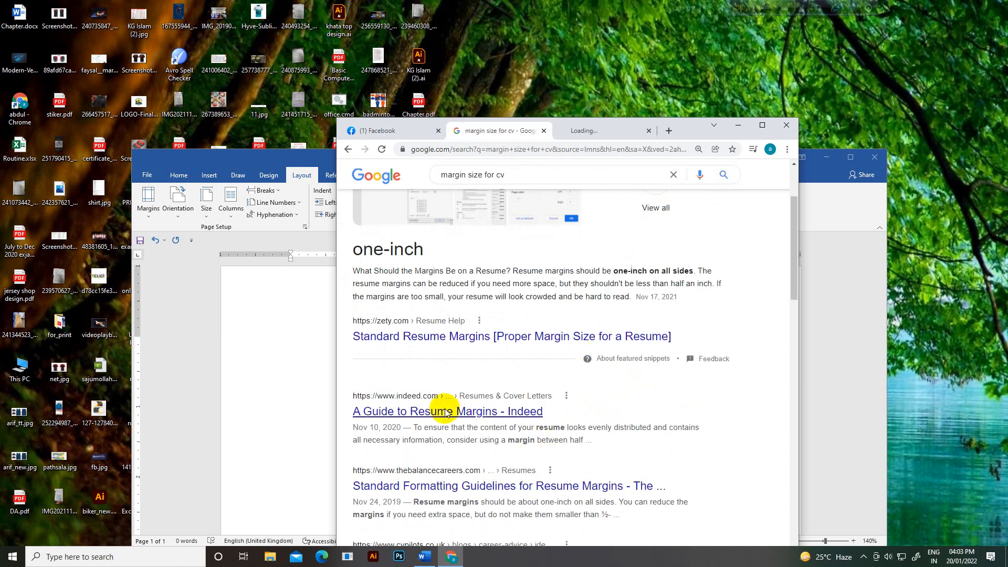
{"action": "left_click", "coordinate": [573, 130]}
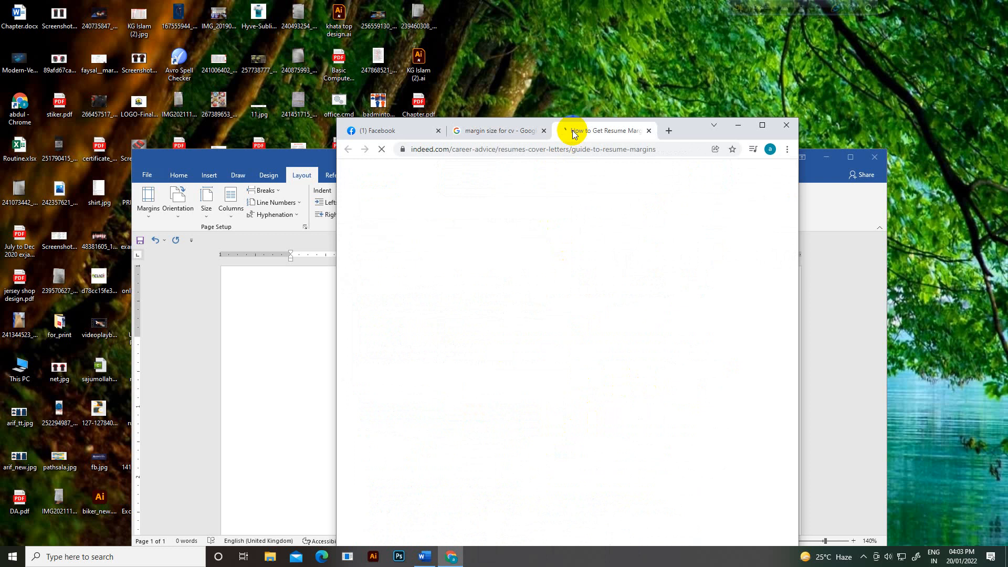
{"action": "left_click", "coordinate": [528, 130]}
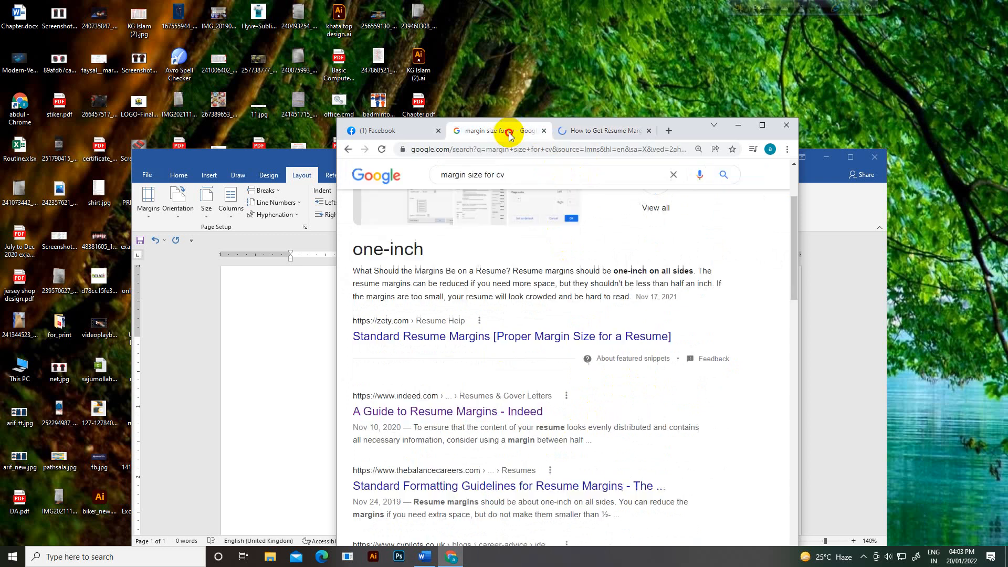
{"action": "scroll", "coordinate": [553, 261], "scroll_direction": "up", "scroll_amount": 1}
{"action": "left_click_drag", "start_coordinate": [607, 271], "coordinate": [708, 276]}
{"action": "left_click", "coordinate": [609, 131]}
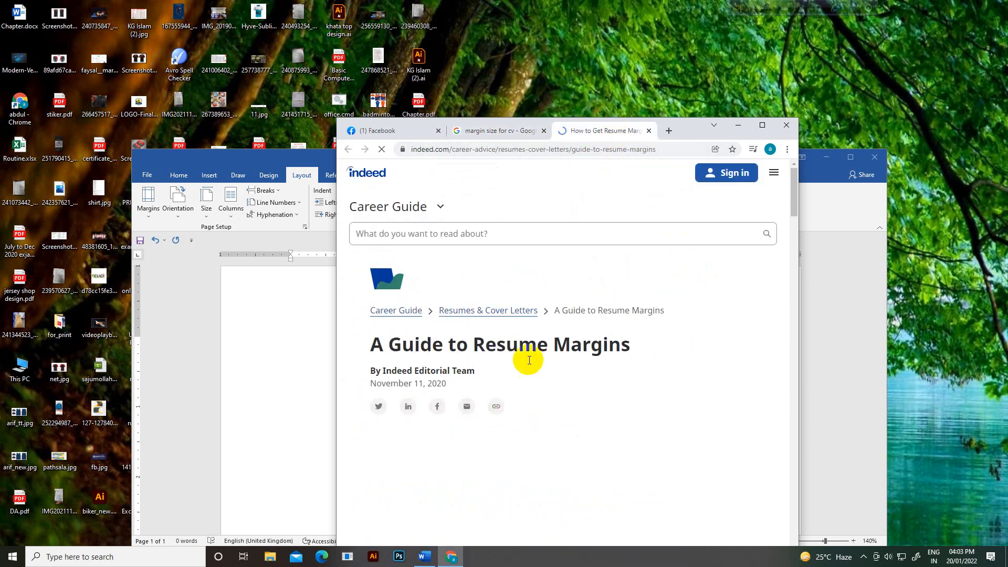
{"action": "scroll", "coordinate": [526, 362], "scroll_direction": "down", "scroll_amount": 2}
{"action": "scroll", "coordinate": [529, 373], "scroll_direction": "down", "scroll_amount": 6}
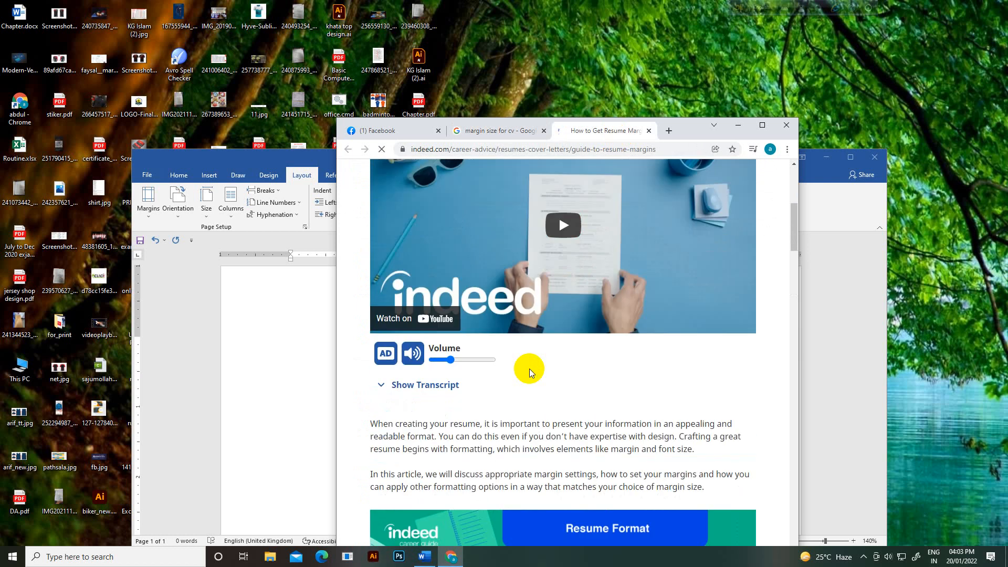
{"action": "scroll", "coordinate": [529, 367], "scroll_direction": "down", "scroll_amount": 10}
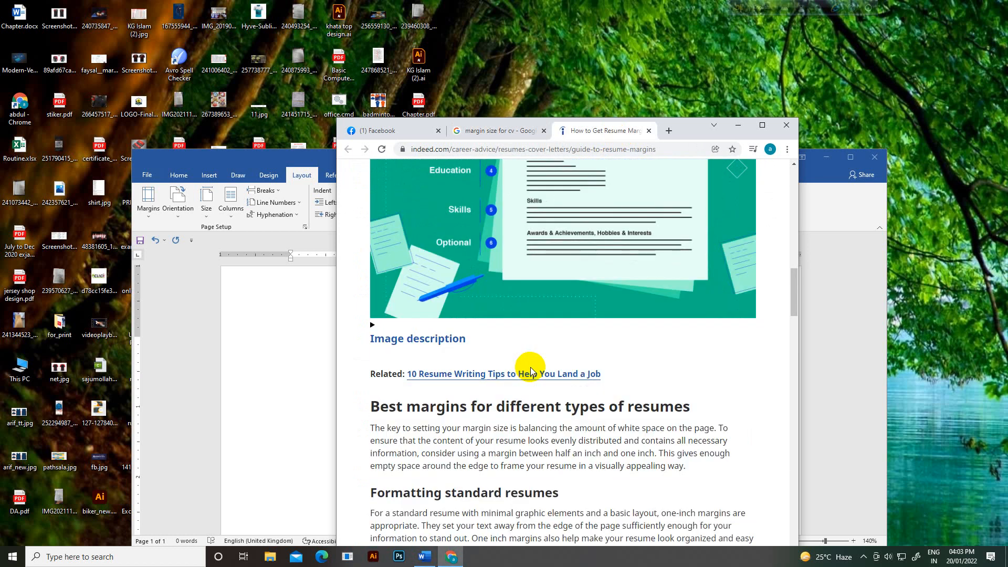
{"action": "scroll", "coordinate": [614, 317], "scroll_direction": "up", "scroll_amount": 1}
{"action": "left_click", "coordinate": [784, 126]}
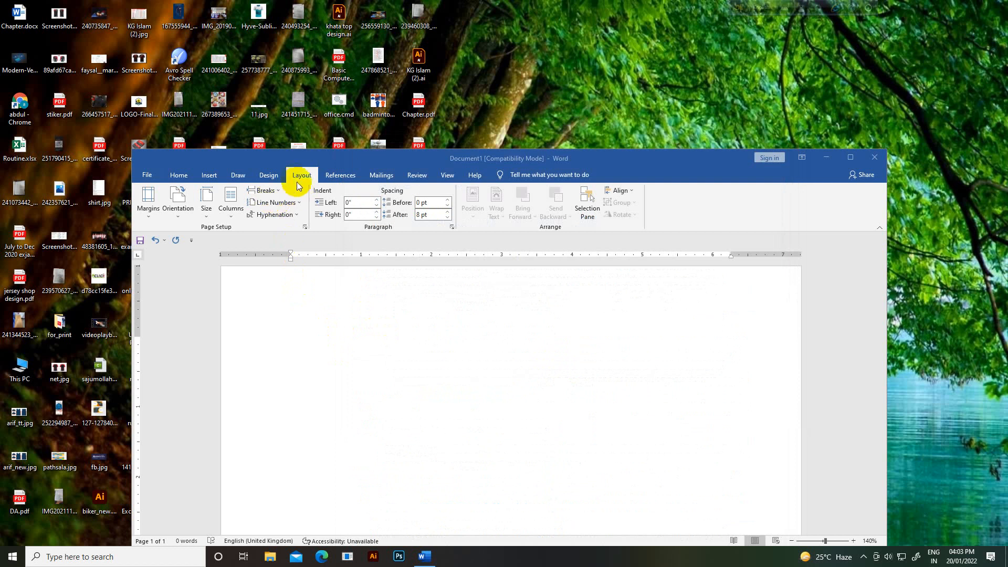
Step: In Page Setup, confirm 1-inch margins on all sides and set the paper size to A4
{"action": "left_click", "coordinate": [305, 227]}
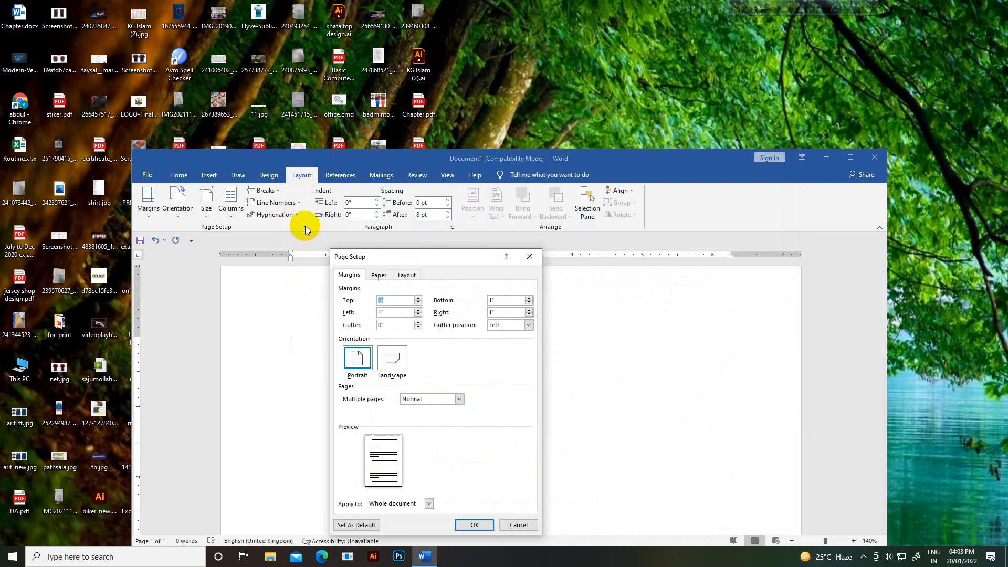
{"action": "double_click", "coordinate": [393, 298]}
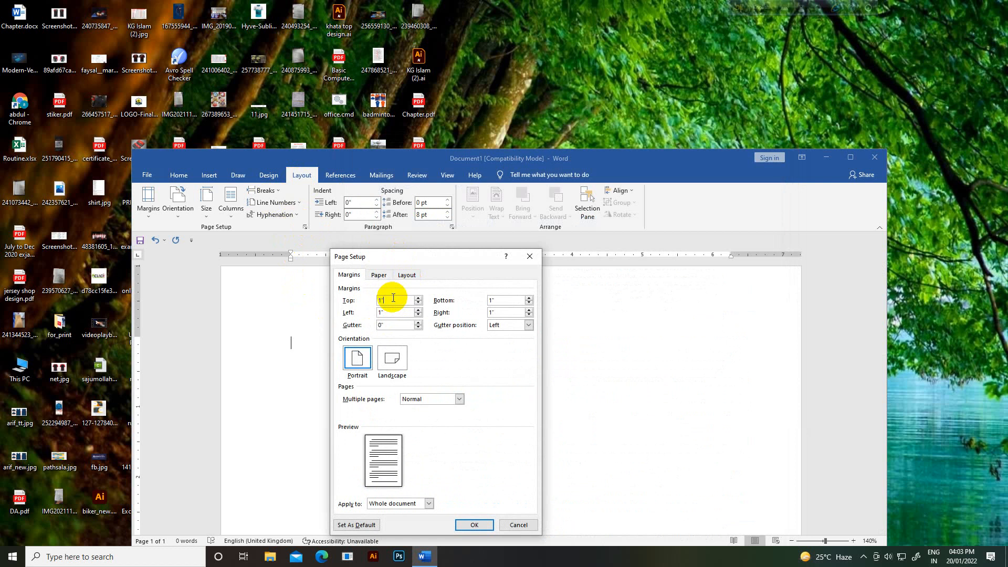
{"action": "left_click", "coordinate": [409, 313]}
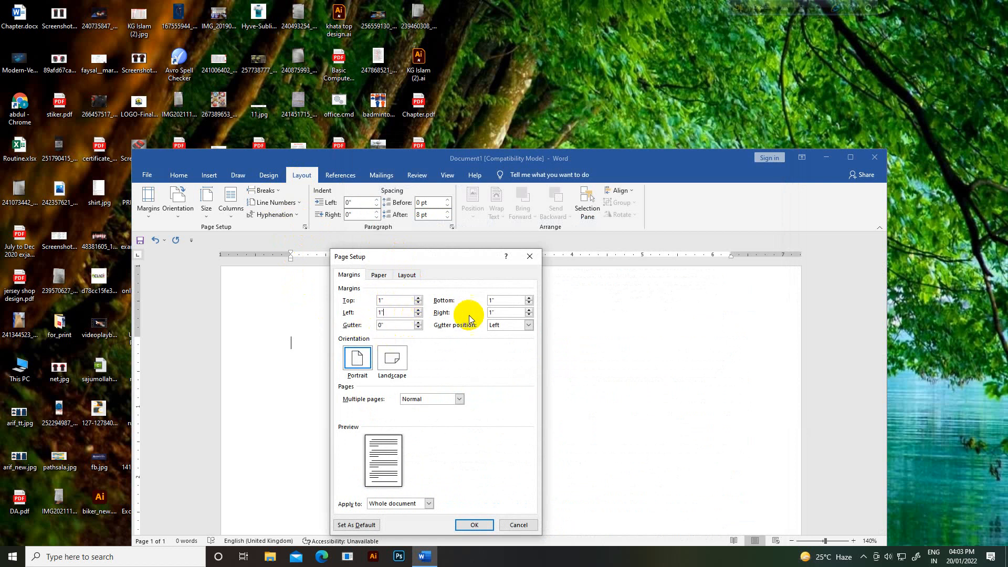
{"action": "left_click", "coordinate": [499, 300]}
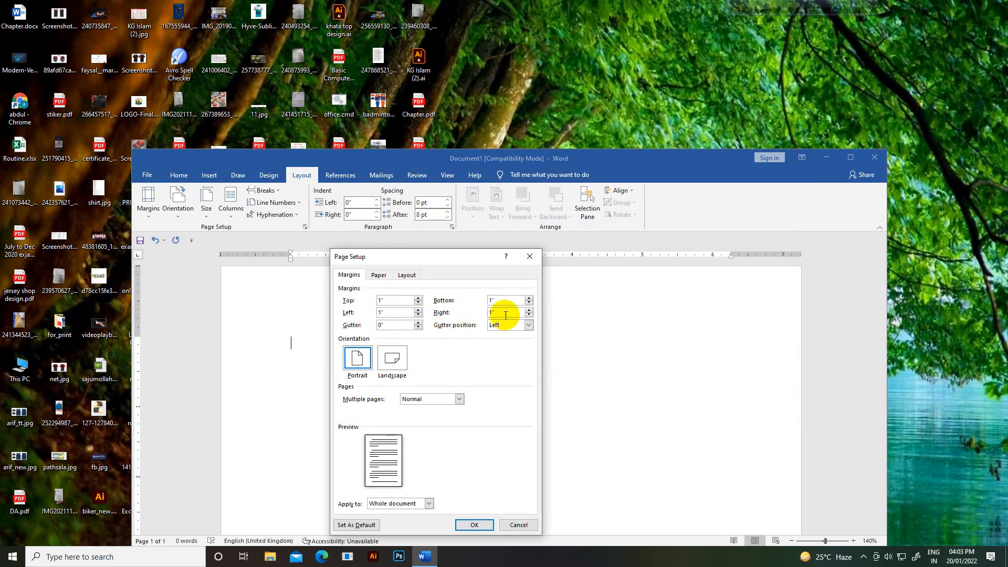
{"action": "left_click", "coordinate": [506, 315]}
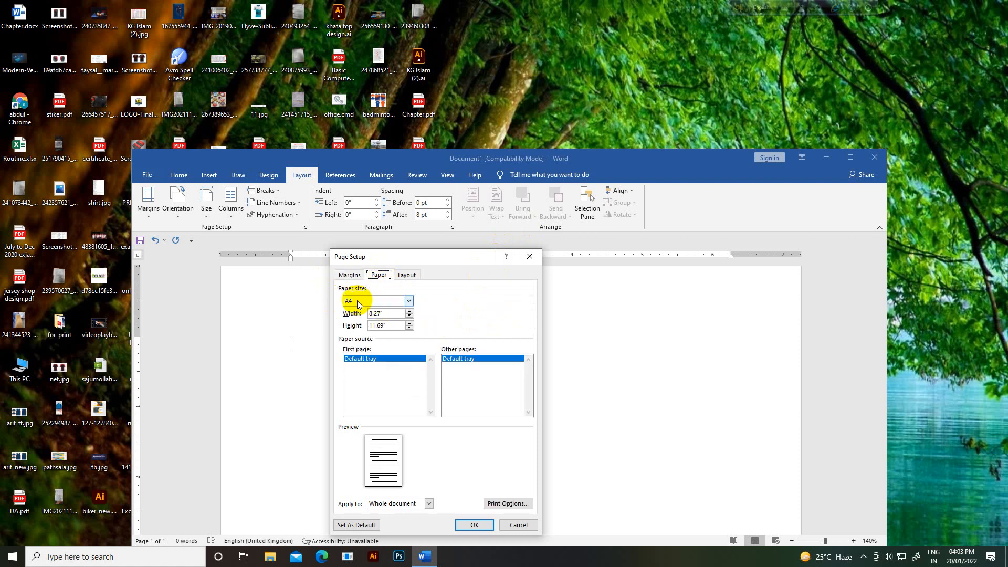
{"action": "left_click", "coordinate": [408, 301]}
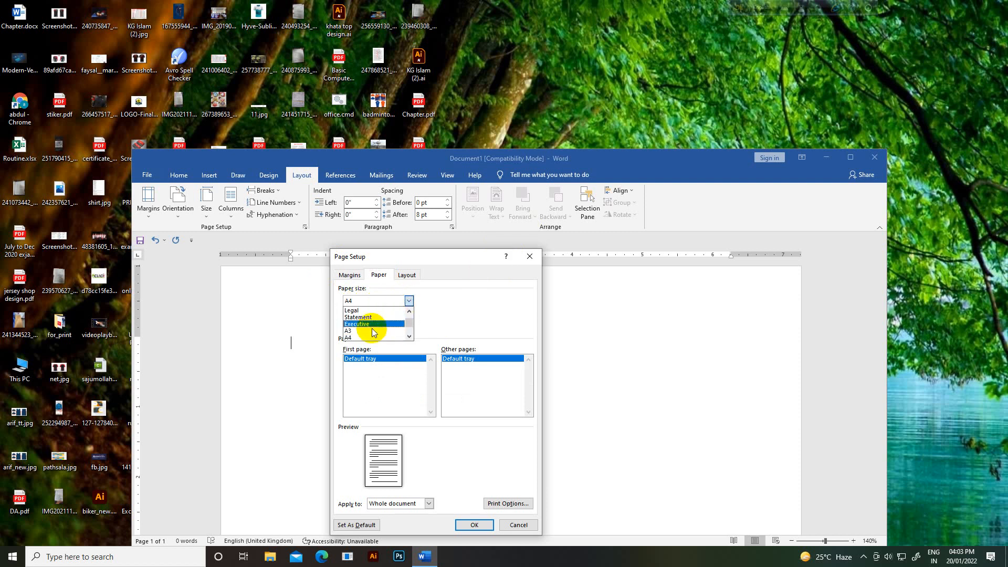
{"action": "left_click", "coordinate": [361, 322]}
{"action": "left_click", "coordinate": [409, 301]}
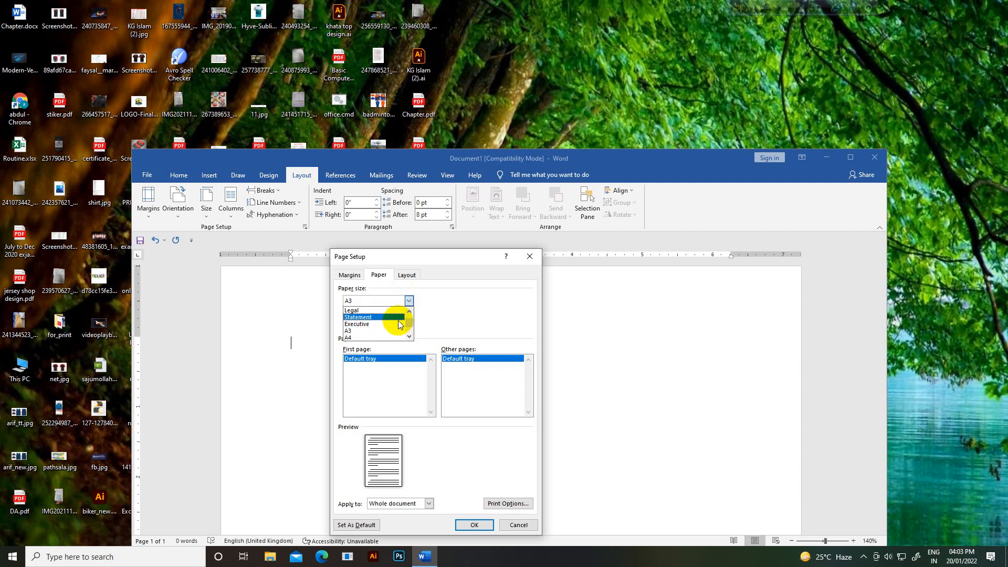
{"action": "left_click", "coordinate": [398, 308]}
{"action": "left_click", "coordinate": [409, 300]}
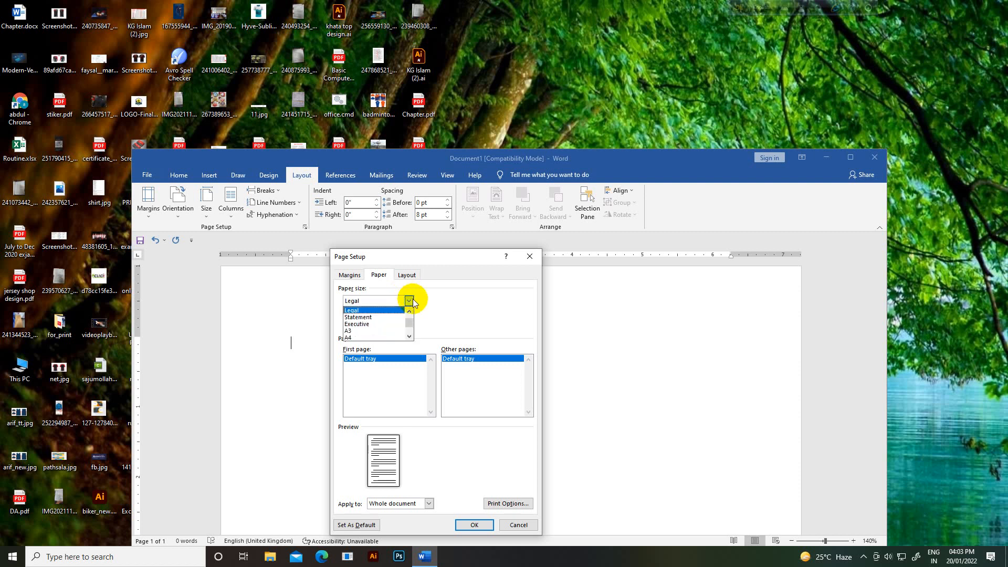
{"action": "left_click", "coordinate": [384, 336]}
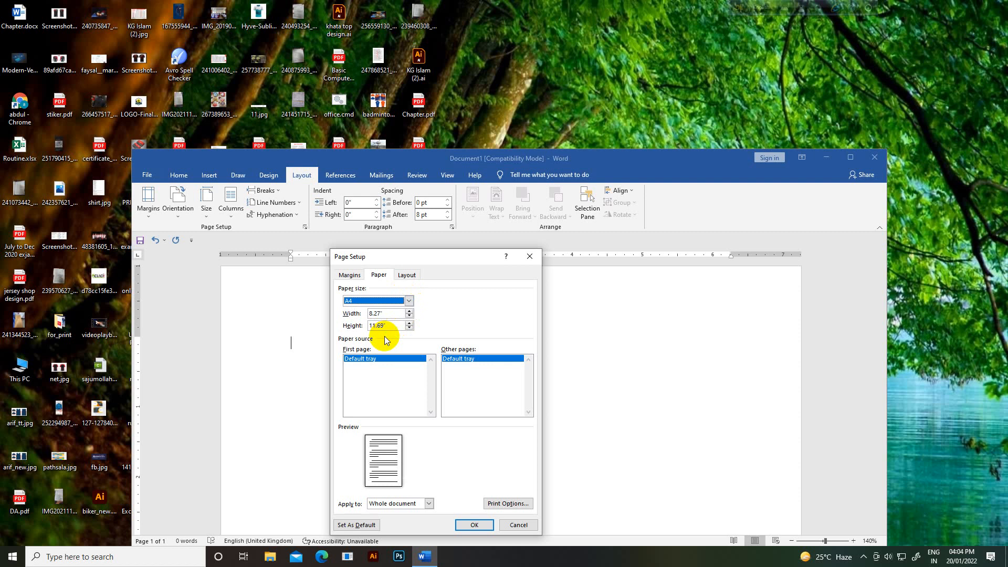
{"action": "left_click", "coordinate": [467, 524]}
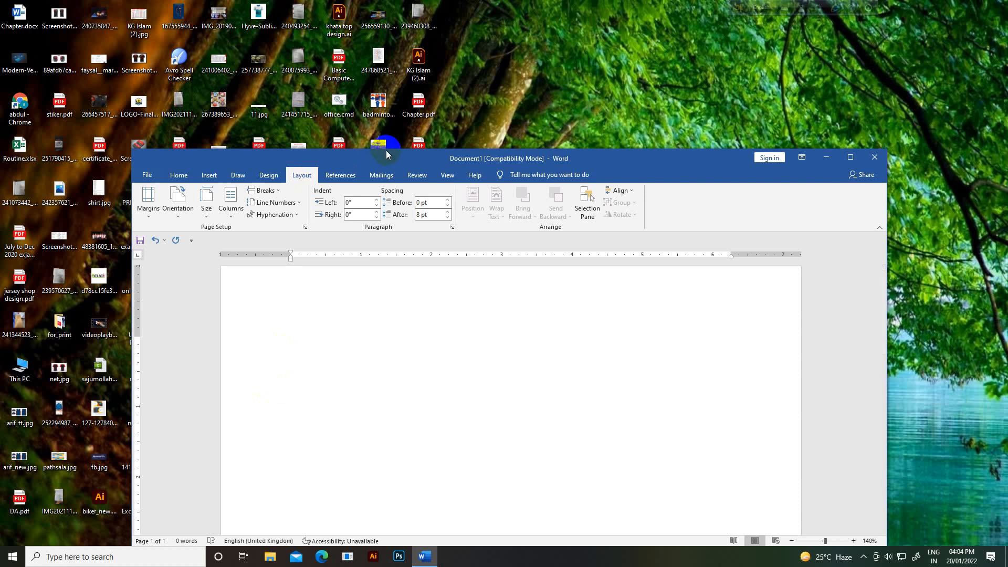
Step: Apply the No Spacing paragraph style
{"action": "left_click_drag", "start_coordinate": [386, 155], "coordinate": [409, 149]}
{"action": "left_click", "coordinate": [201, 169]}
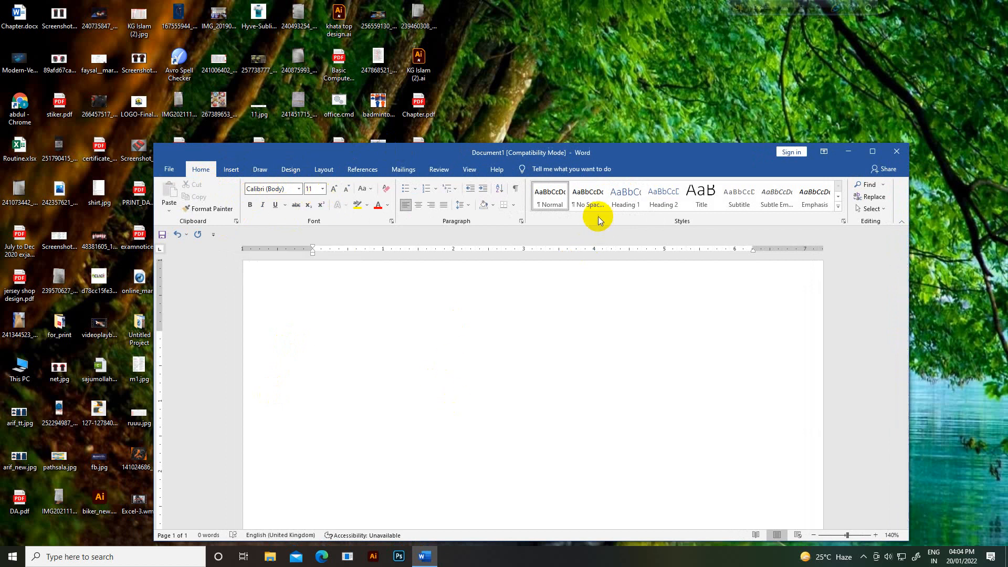
{"action": "left_click", "coordinate": [580, 201]}
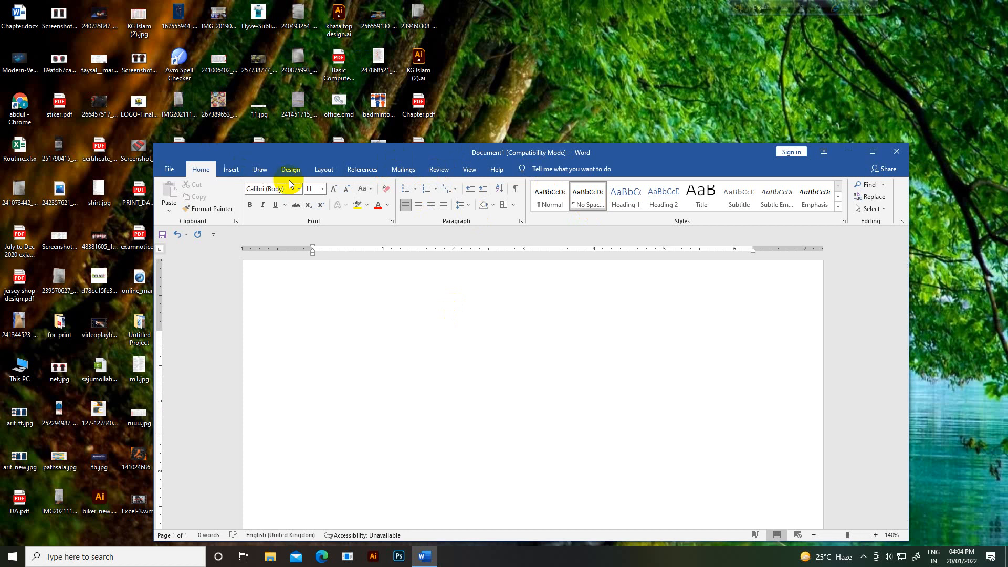
Step: Set the font to Arial Black at 28 pt
{"action": "left_click", "coordinate": [300, 188]}
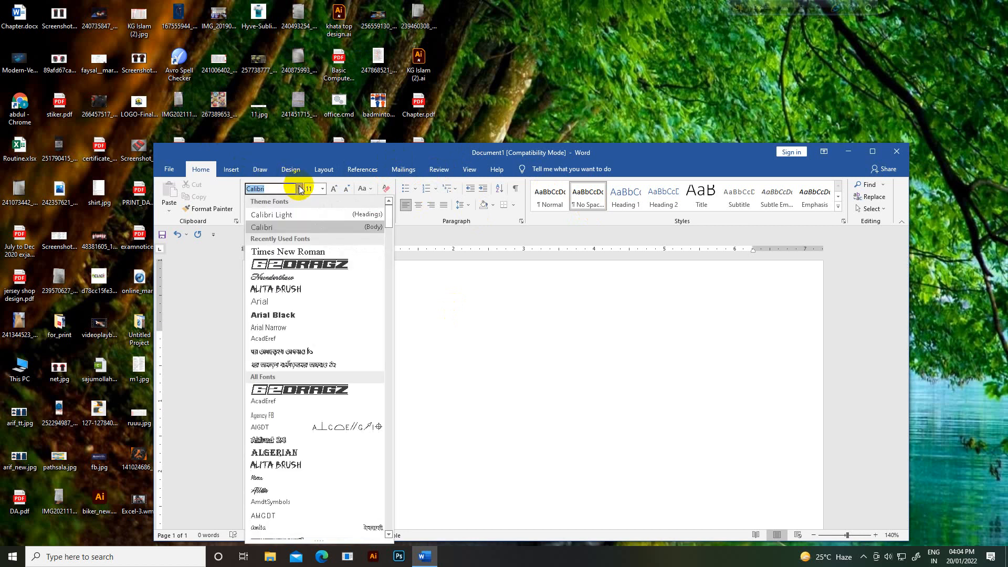
{"action": "scroll", "coordinate": [323, 368], "scroll_direction": "down", "scroll_amount": 2}
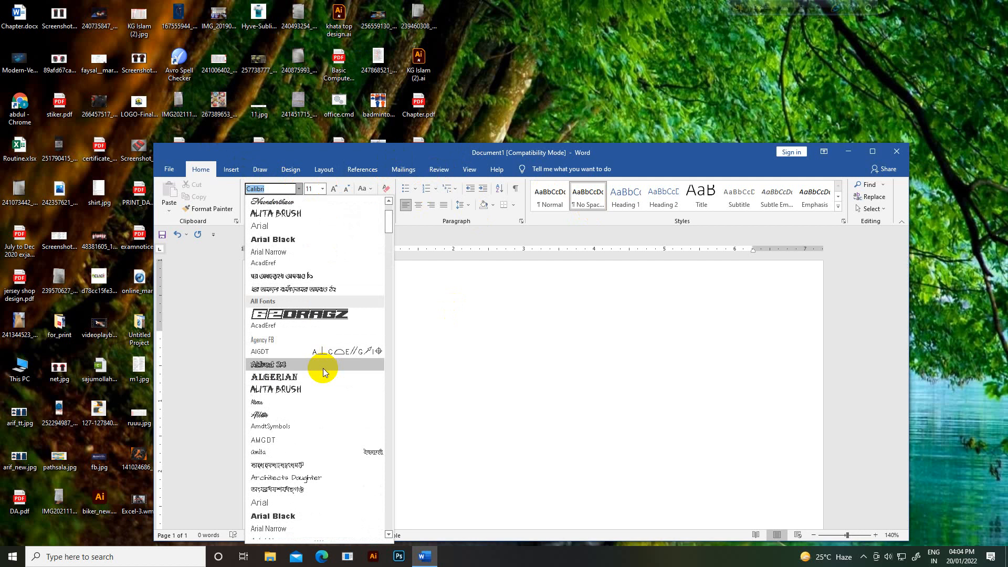
{"action": "scroll", "coordinate": [307, 352], "scroll_direction": "up", "scroll_amount": 2}
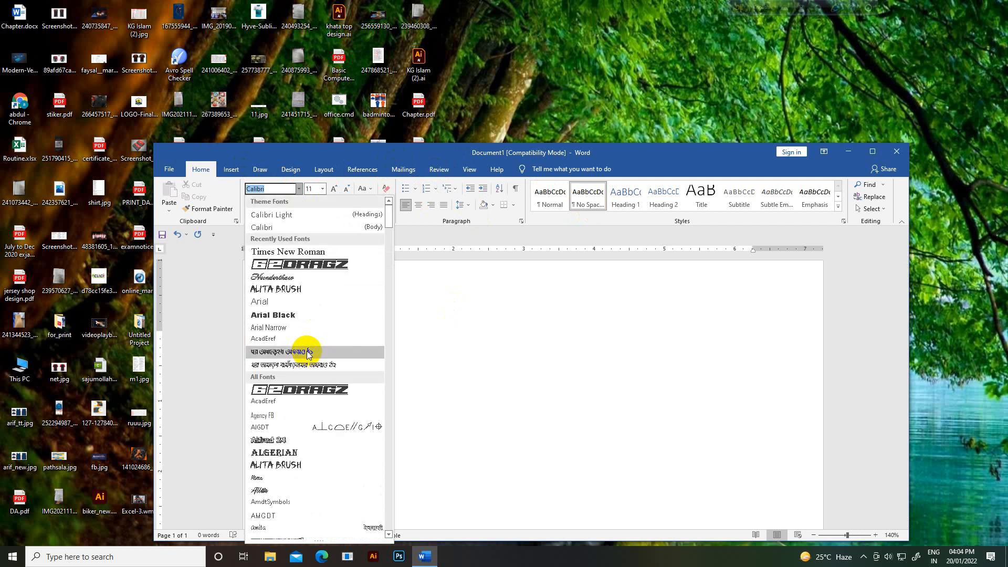
{"action": "scroll", "coordinate": [306, 351], "scroll_direction": "down", "scroll_amount": 3}
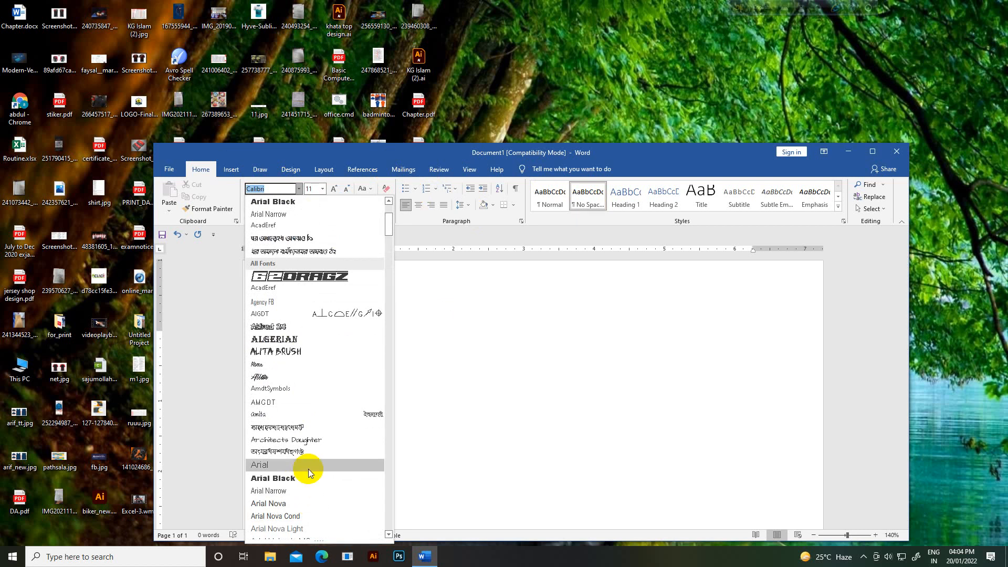
{"action": "left_click", "coordinate": [310, 478]}
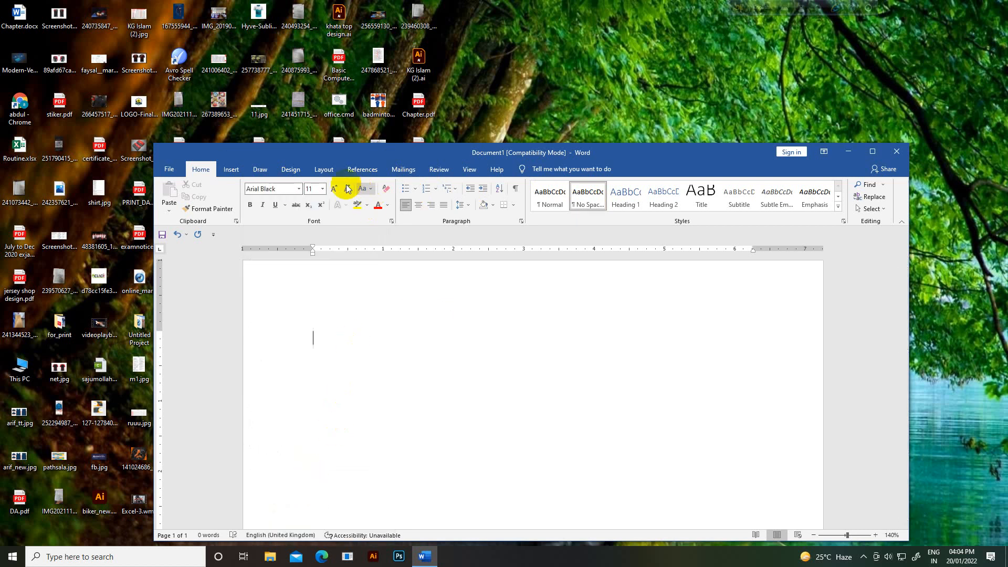
{"action": "left_click", "coordinate": [323, 189]}
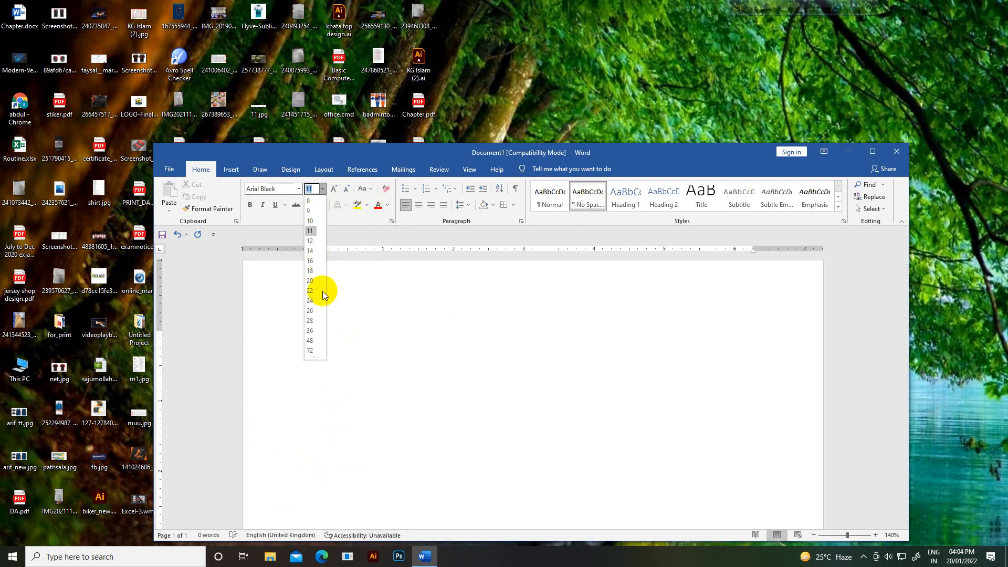
{"action": "left_click", "coordinate": [314, 330]}
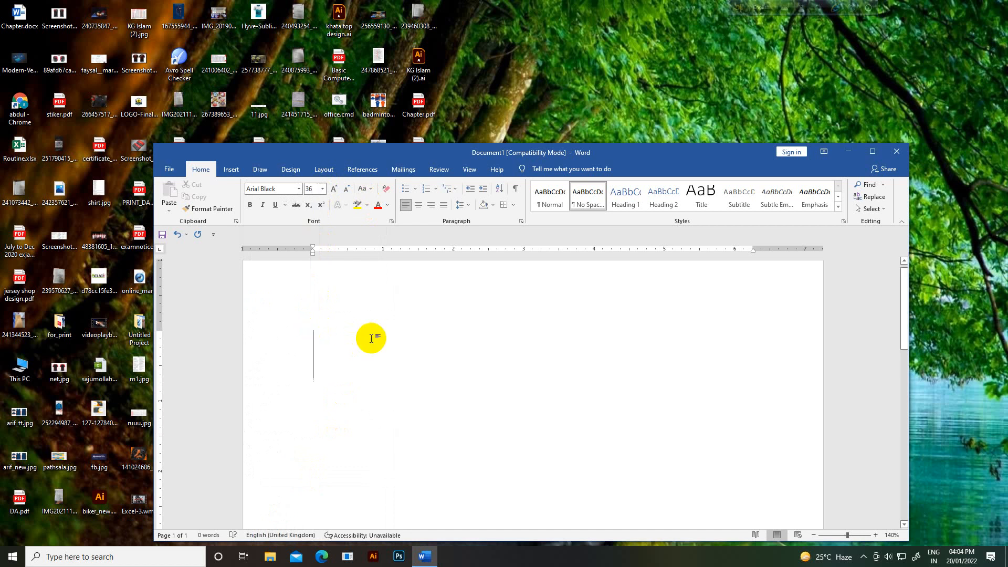
{"action": "left_click", "coordinate": [322, 189]}
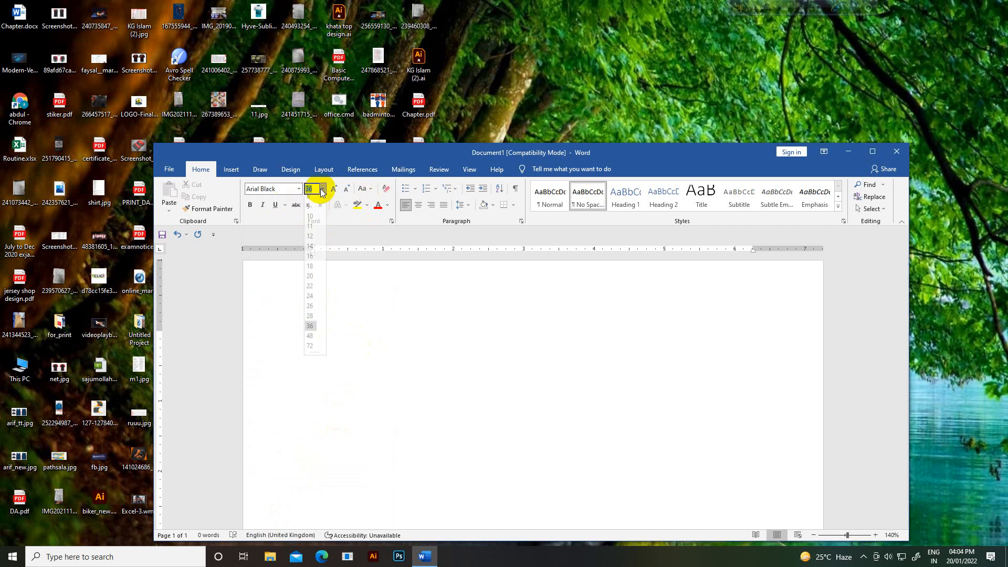
{"action": "left_click", "coordinate": [312, 321]}
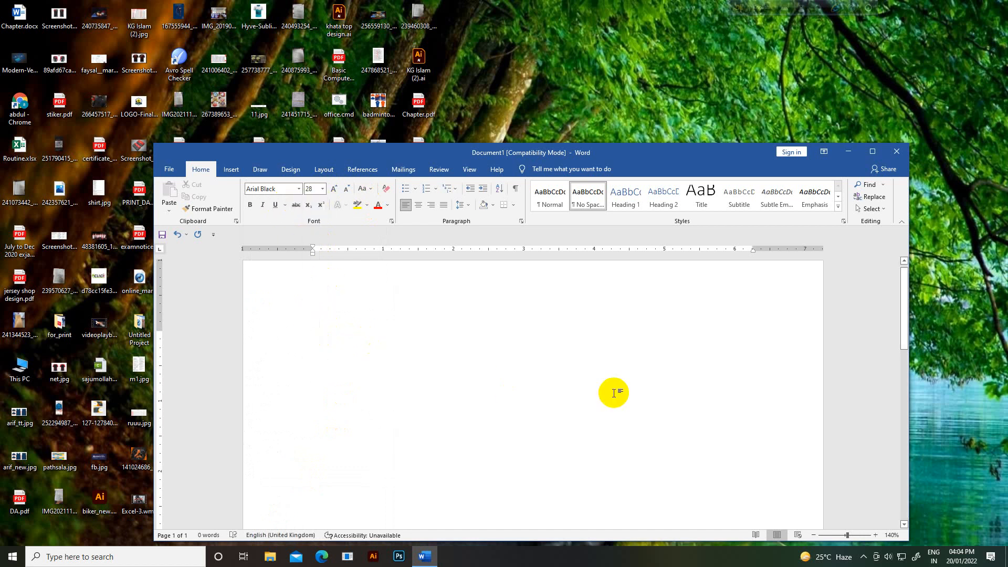
Step: Type the title 'Resume Of' plus the applicant's name, sized 24 pt and centred
{"action": "type", "text": "Re"}
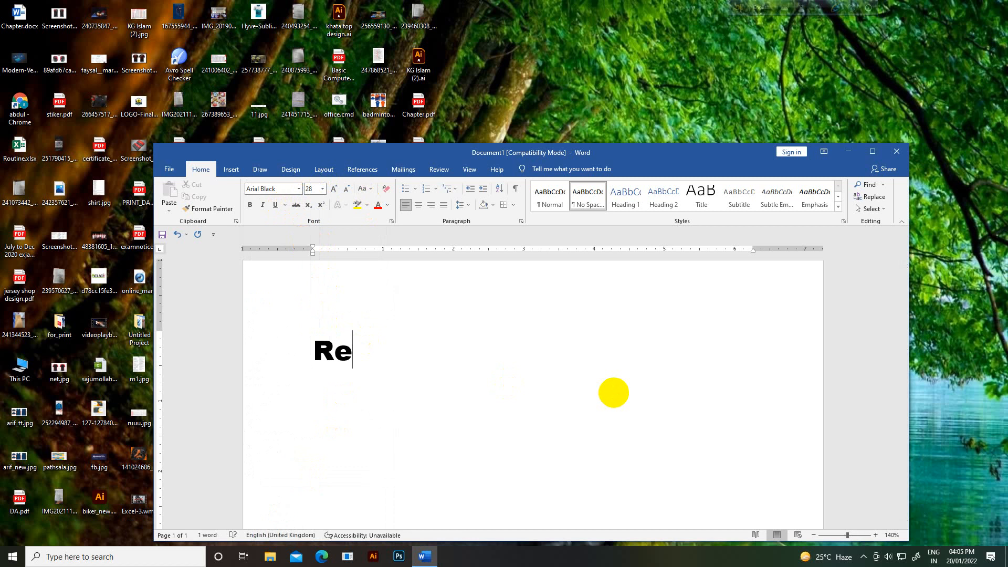
{"action": "type", "text": "sume"}
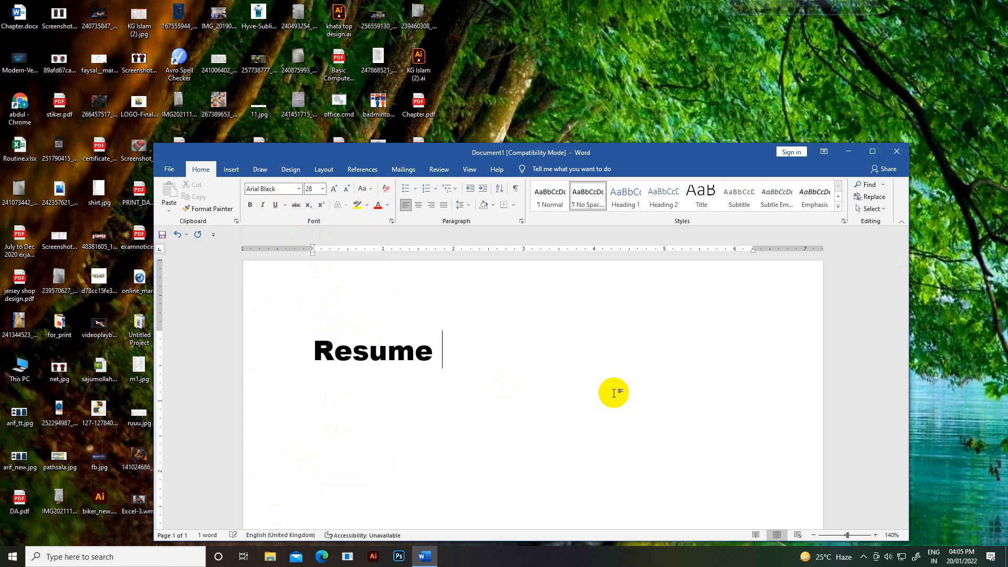
{"action": "type", "text": " Of "}
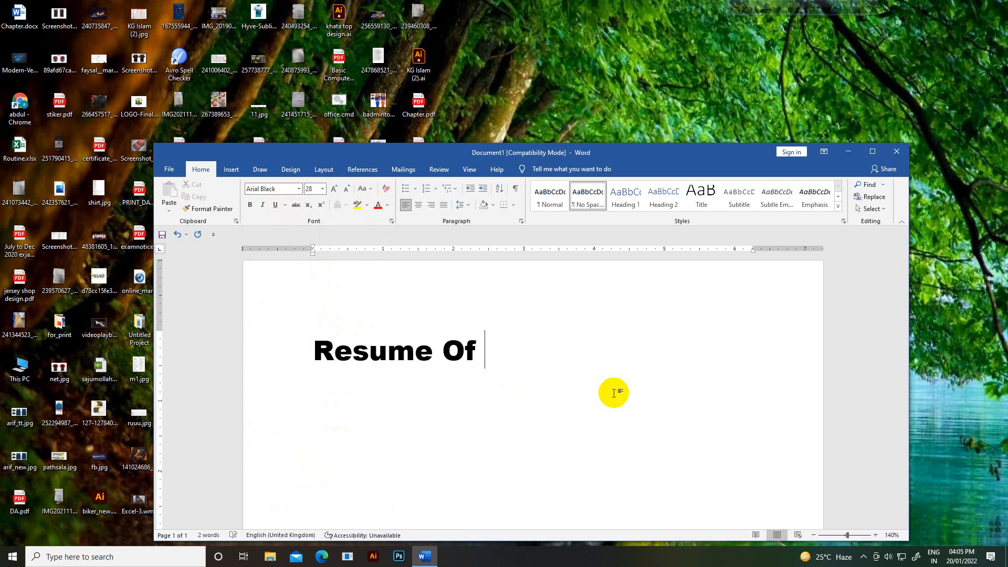
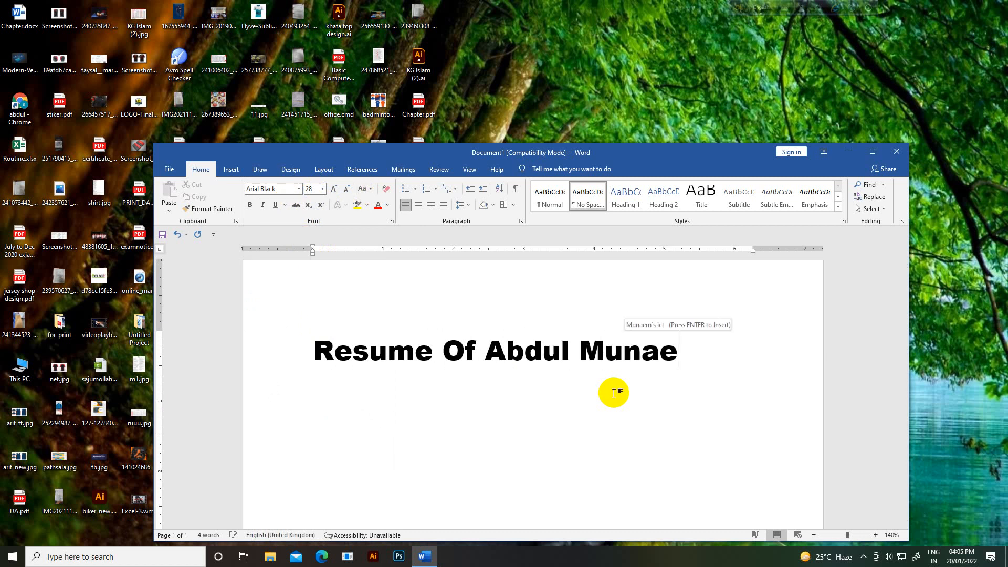
{"action": "left_click", "coordinate": [313, 356]}
{"action": "left_click_drag", "start_coordinate": [314, 356], "coordinate": [679, 371]}
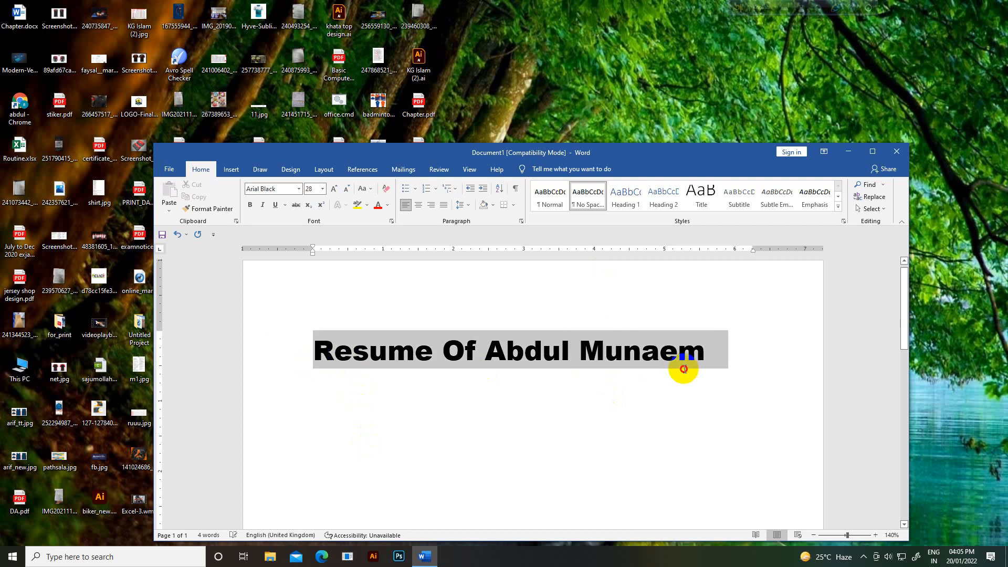
{"action": "left_click", "coordinate": [323, 189]}
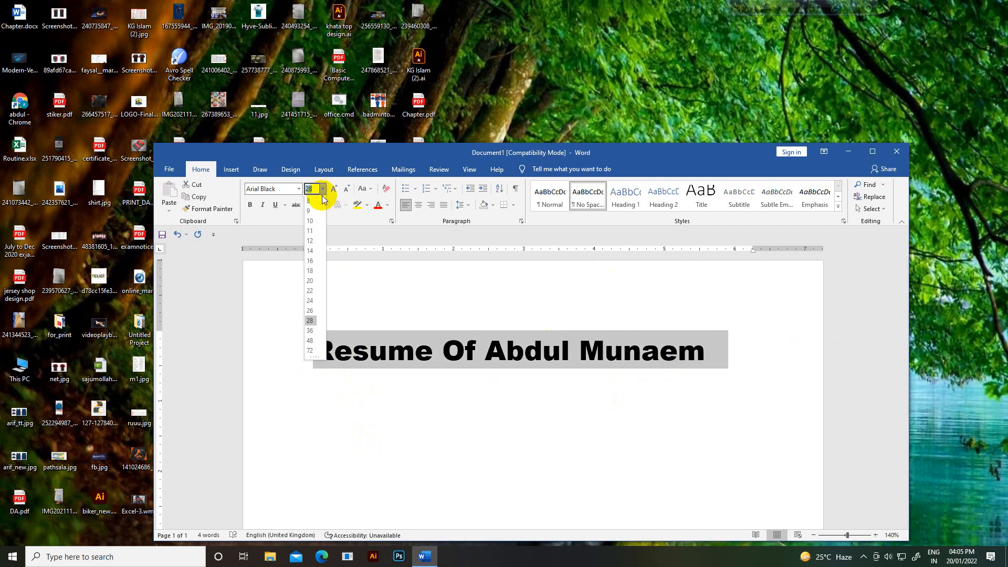
{"action": "left_click", "coordinate": [311, 300]}
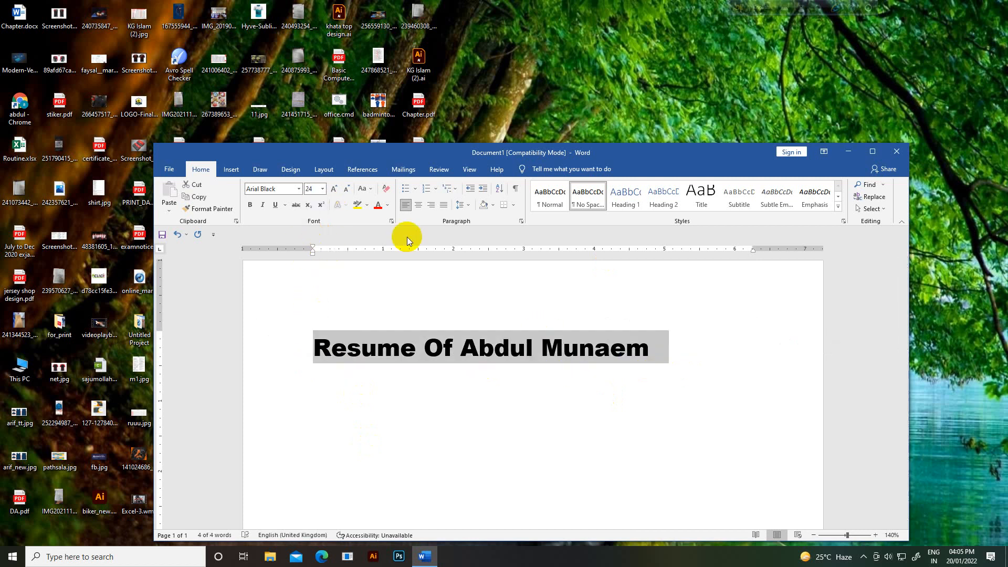
{"action": "left_click", "coordinate": [418, 206]}
{"action": "left_click", "coordinate": [552, 417]}
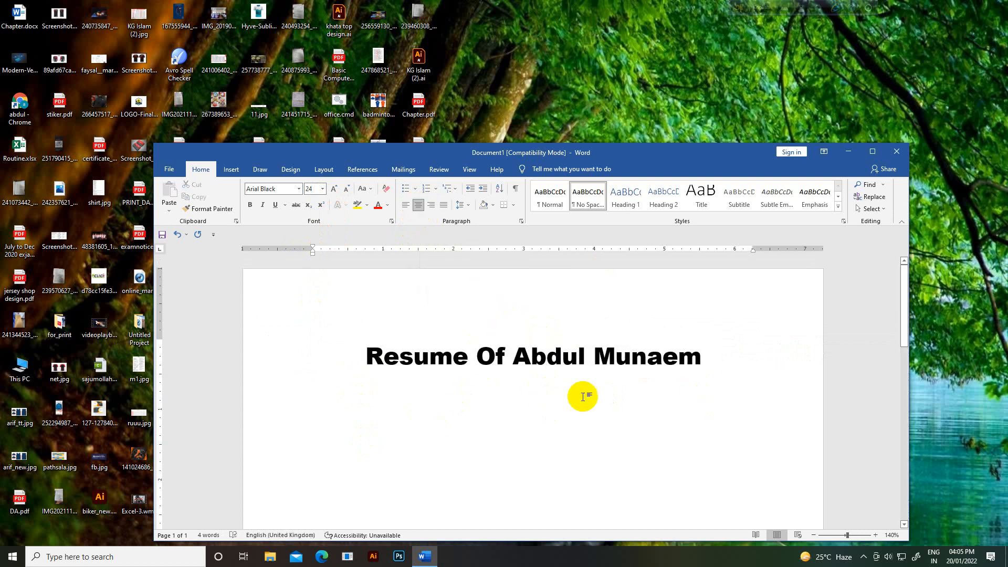
Step: Add blank lines above the title to push it down the page
{"action": "left_click", "coordinate": [367, 356]}
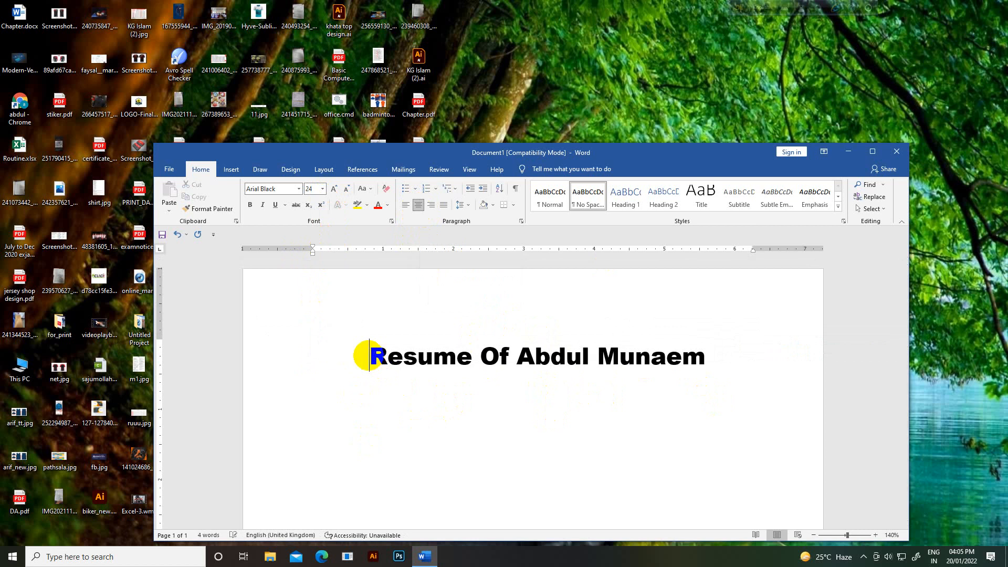
{"action": "key", "text": "Return"}
{"action": "key", "text": "Return"}
{"action": "key", "text": "Return"}
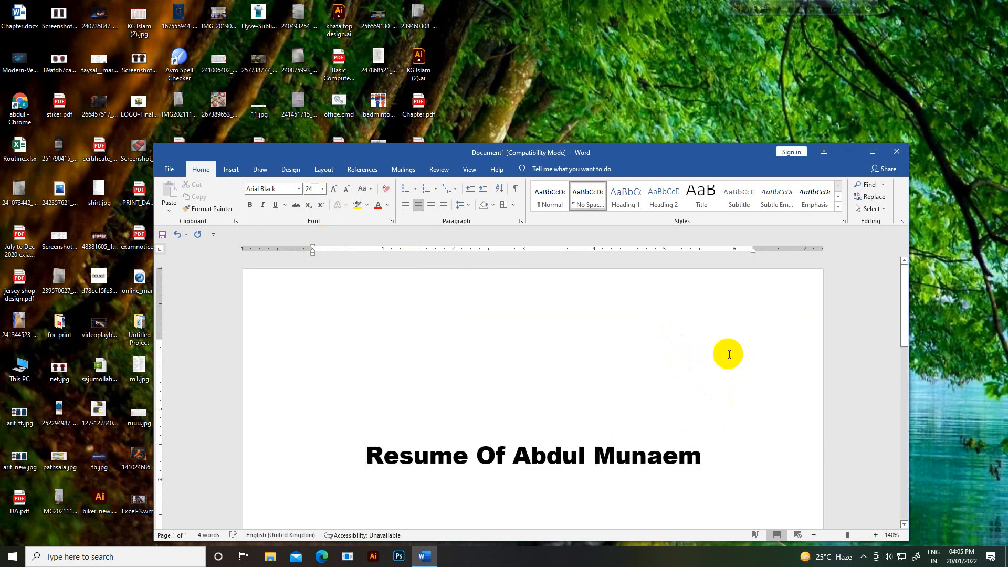
{"action": "left_click", "coordinate": [753, 252]}
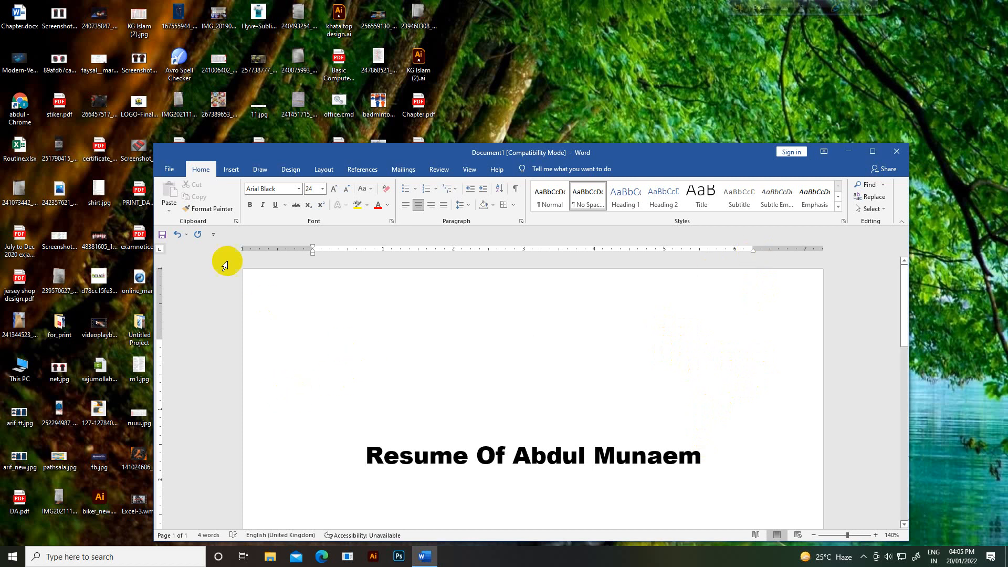
Step: Insert the picture pp.JPG from the Sync folder on this device
{"action": "left_click", "coordinate": [225, 171]}
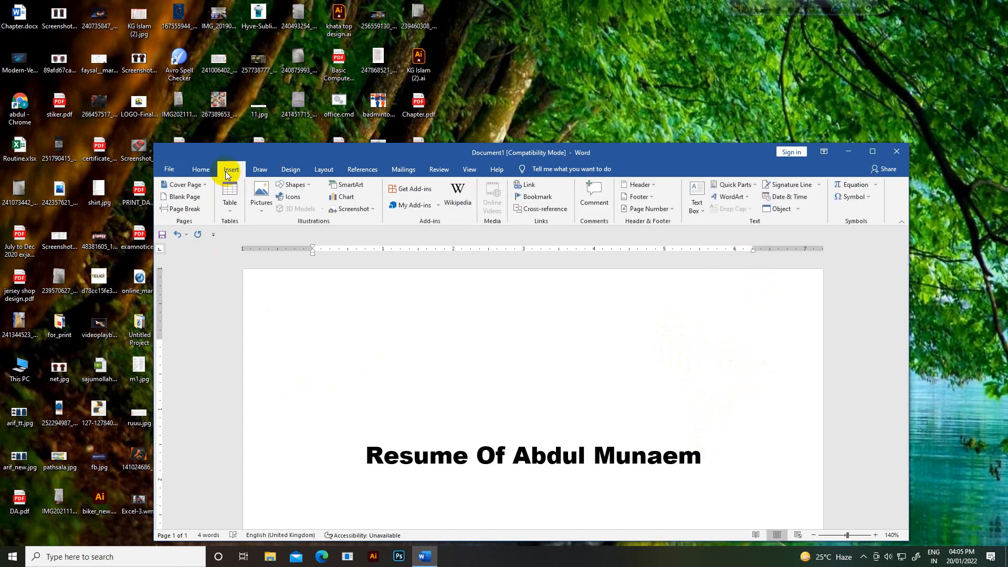
{"action": "left_click", "coordinate": [261, 210]}
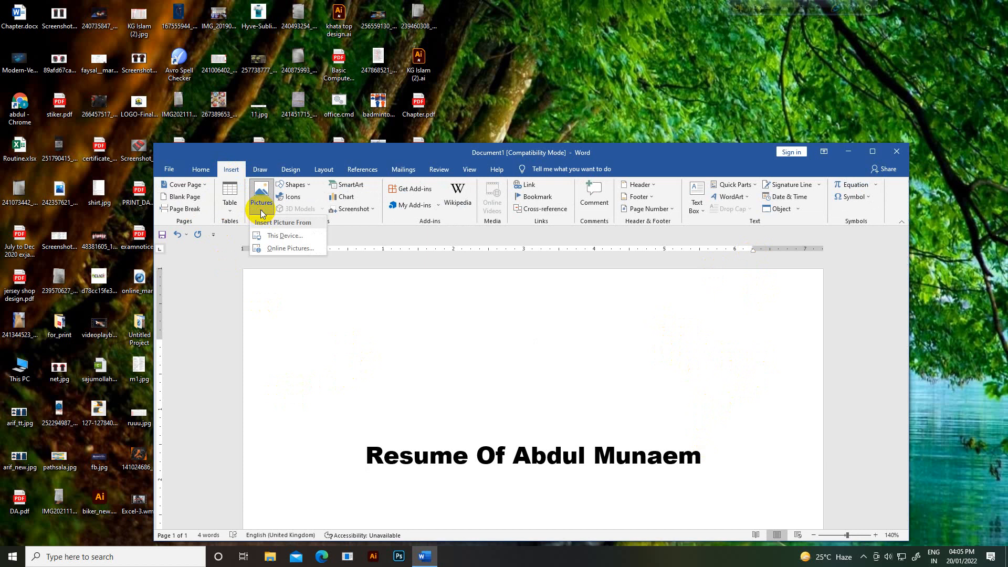
{"action": "left_click", "coordinate": [277, 235]}
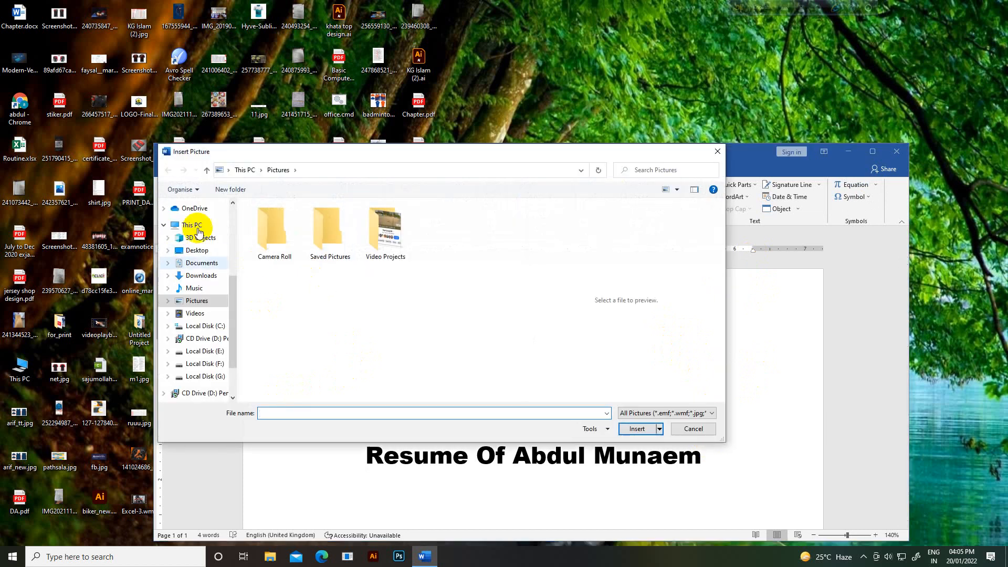
{"action": "left_click_drag", "start_coordinate": [234, 310], "coordinate": [246, 213]}
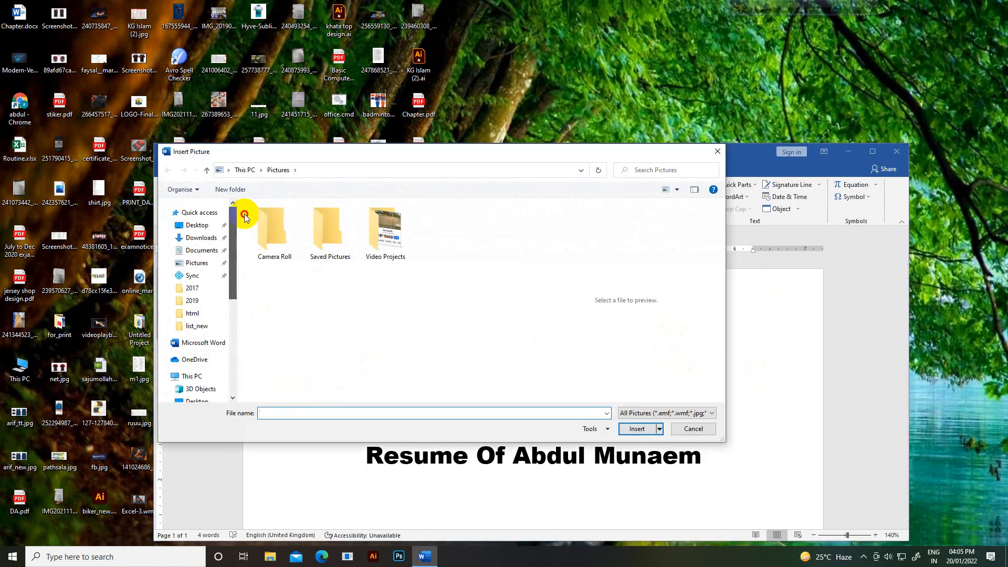
{"action": "left_click", "coordinate": [194, 276]}
{"action": "scroll", "coordinate": [385, 288], "scroll_direction": "down", "scroll_amount": 10}
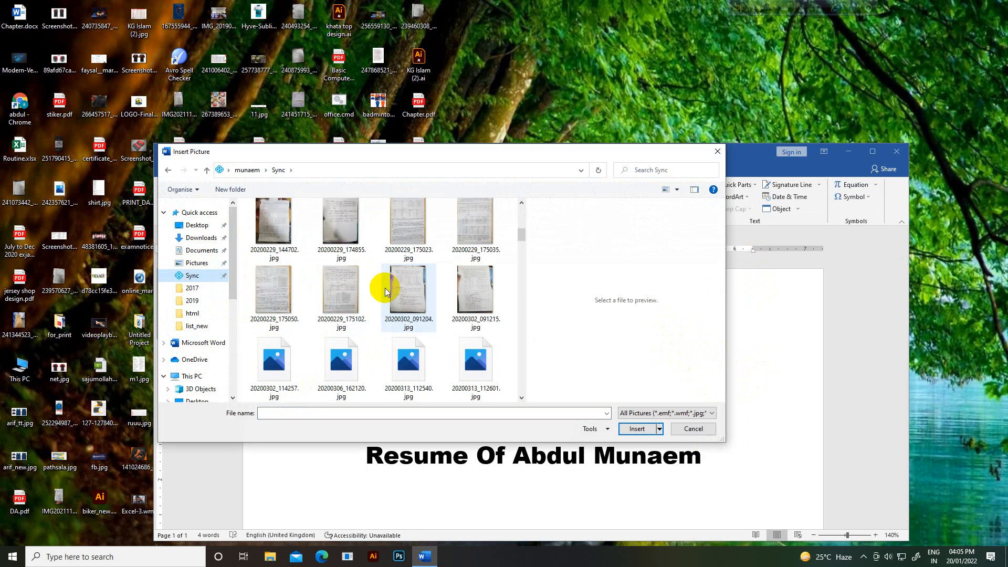
{"action": "scroll", "coordinate": [386, 299], "scroll_direction": "down", "scroll_amount": 15}
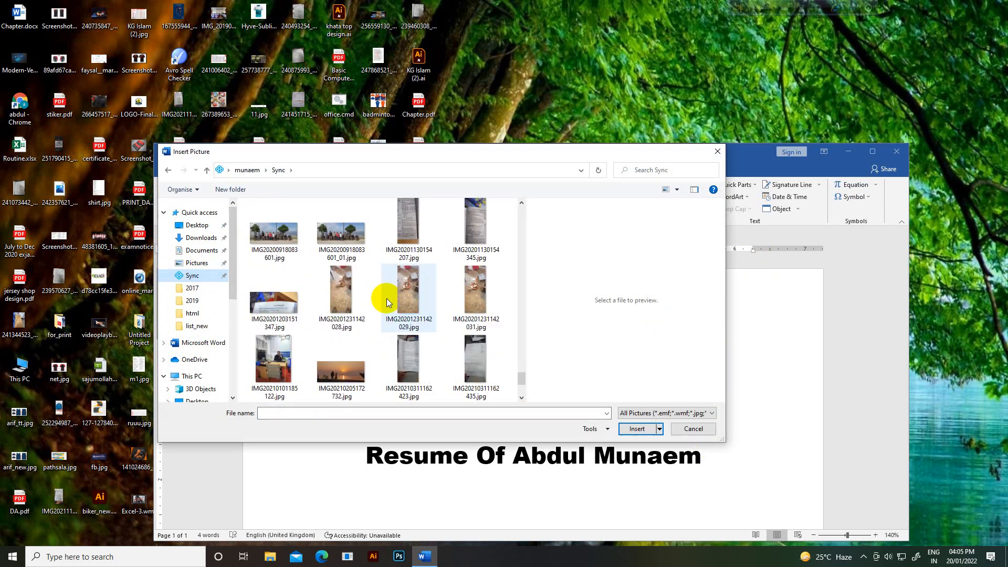
{"action": "scroll", "coordinate": [387, 299], "scroll_direction": "down", "scroll_amount": 3}
{"action": "left_click", "coordinate": [488, 299]}
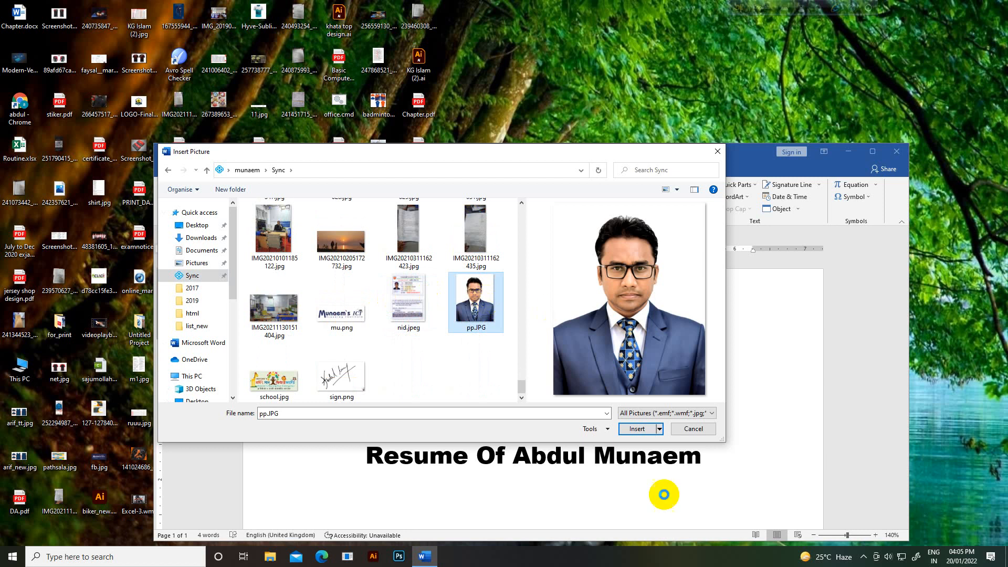
{"action": "left_click", "coordinate": [640, 429]}
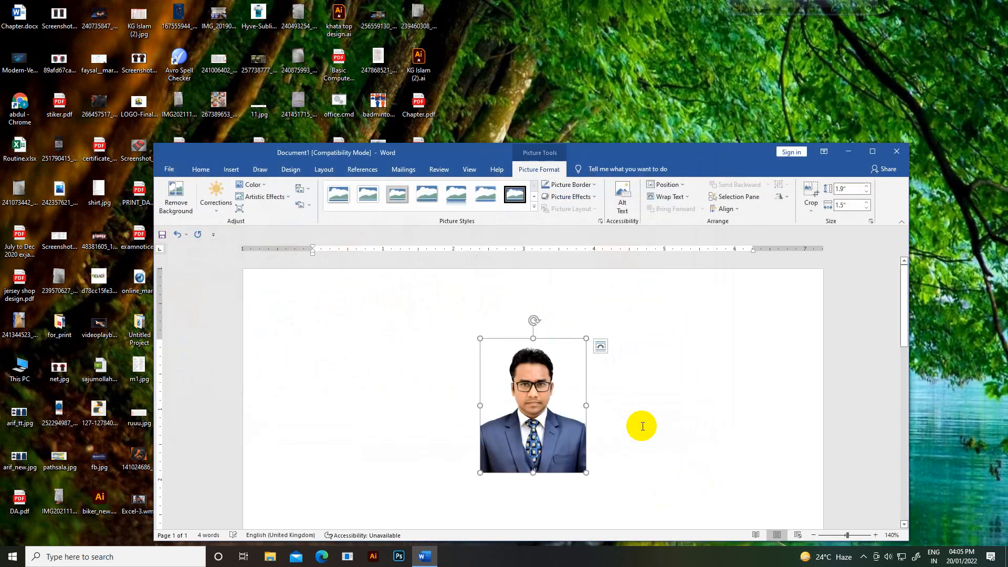
Step: Set the photo's wrapping to Behind Text and move it up beside the title
{"action": "scroll", "coordinate": [533, 431], "scroll_direction": "down", "scroll_amount": 2}
{"action": "scroll", "coordinate": [534, 431], "scroll_direction": "down", "scroll_amount": 2}
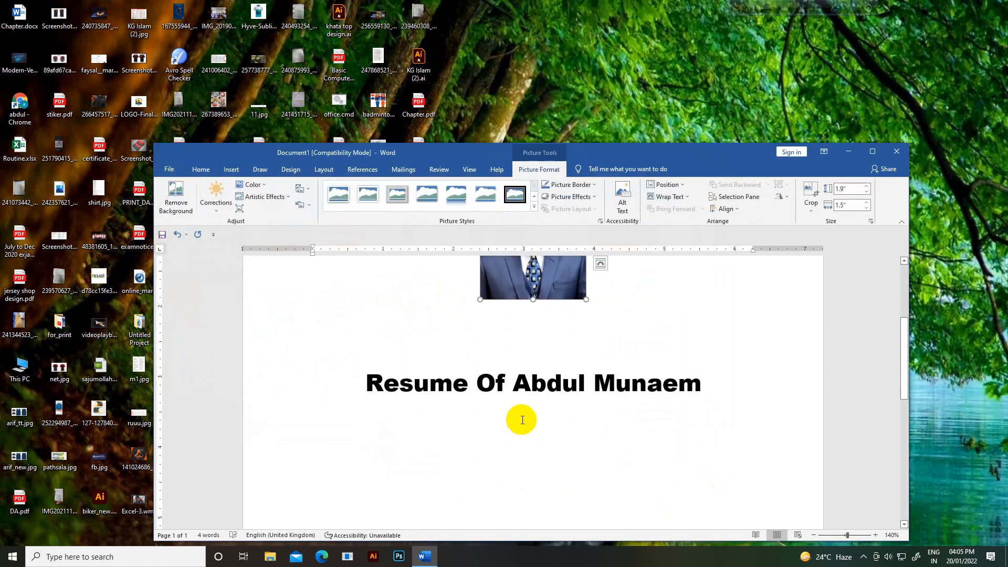
{"action": "scroll", "coordinate": [520, 420], "scroll_direction": "up", "scroll_amount": 4}
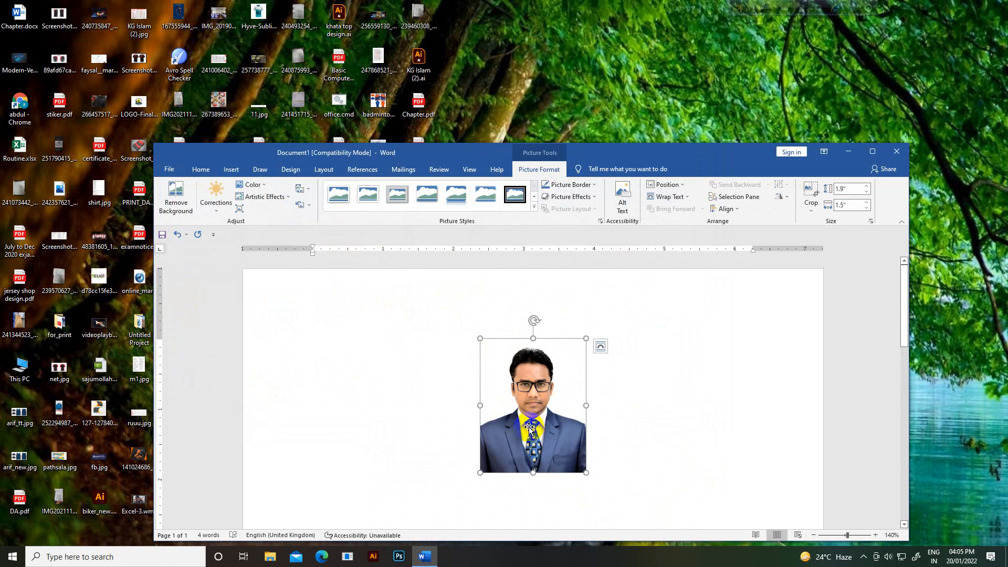
{"action": "right_click", "coordinate": [530, 427]}
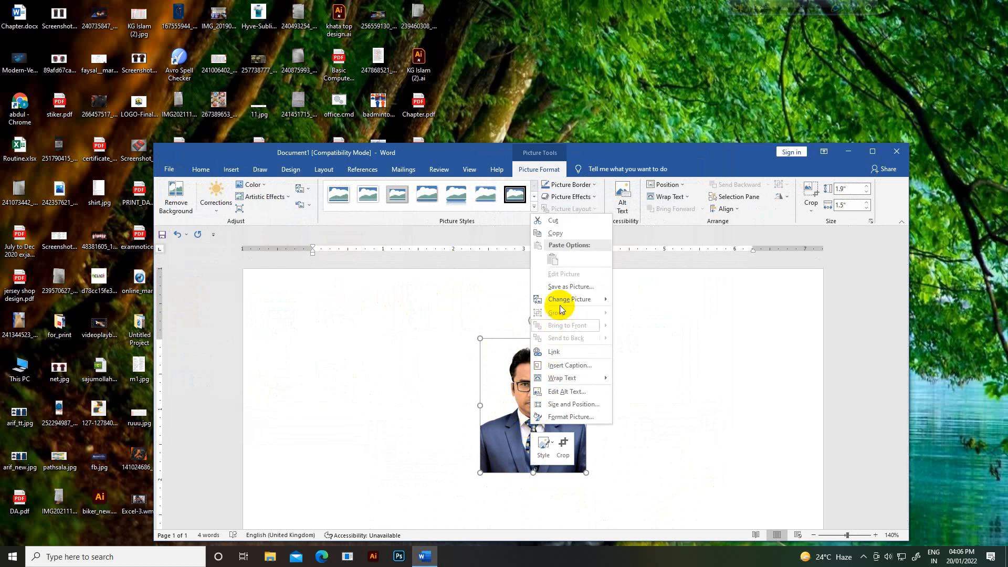
{"action": "mouse_move", "coordinate": [563, 387]}
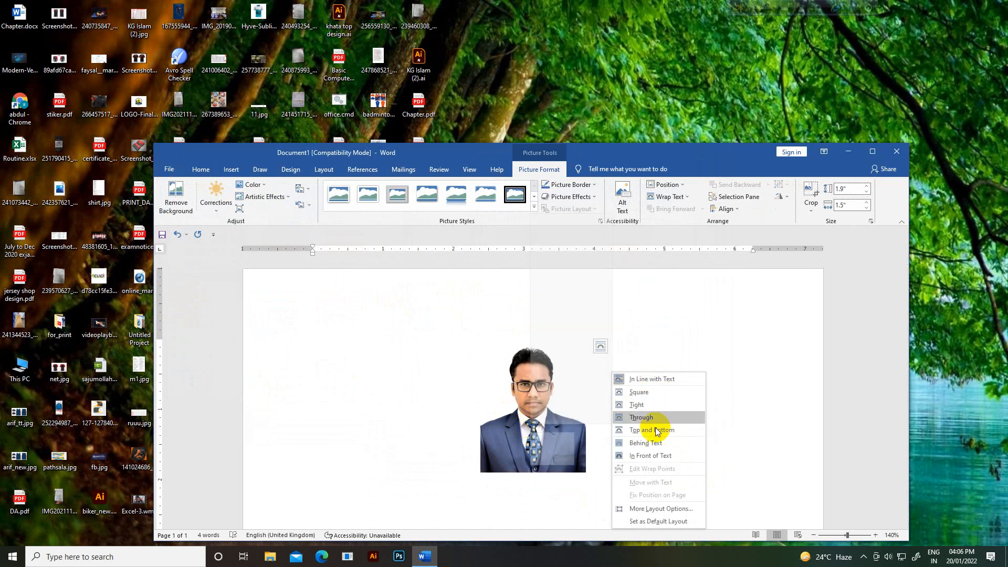
{"action": "left_click", "coordinate": [656, 445]}
{"action": "left_click_drag", "start_coordinate": [565, 422], "coordinate": [746, 390]}
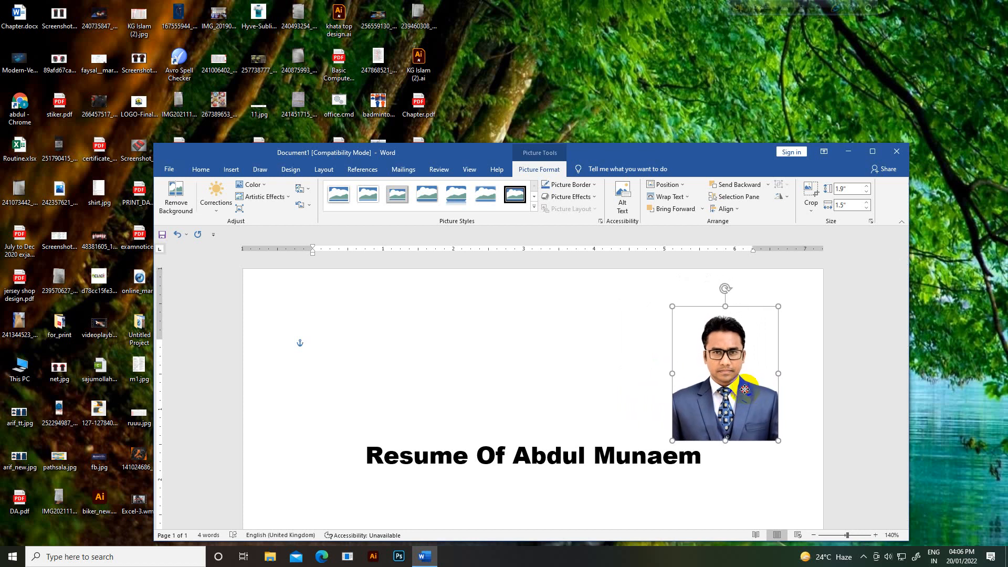
{"action": "left_click", "coordinate": [839, 422]}
Step: Fine-tune the photo's position above the right end of the title
{"action": "scroll", "coordinate": [840, 424], "scroll_direction": "down", "scroll_amount": 5}
{"action": "scroll", "coordinate": [841, 427], "scroll_direction": "up", "scroll_amount": 5}
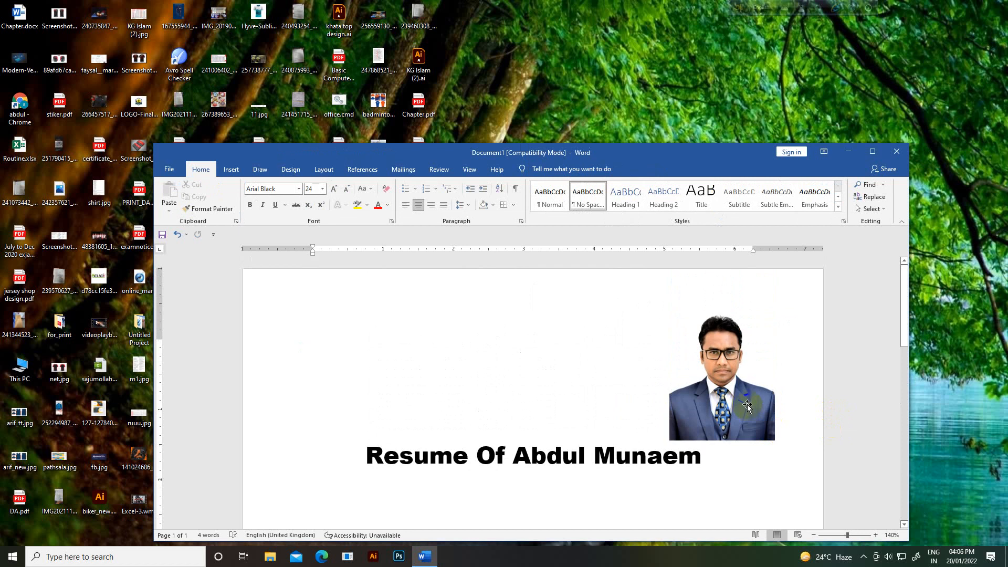
{"action": "left_click", "coordinate": [727, 412]}
{"action": "left_click_drag", "start_coordinate": [727, 412], "coordinate": [667, 392]}
{"action": "scroll", "coordinate": [668, 394], "scroll_direction": "up", "scroll_amount": 4}
{"action": "left_click_drag", "start_coordinate": [668, 494], "coordinate": [653, 379]}
{"action": "left_click", "coordinate": [741, 401]}
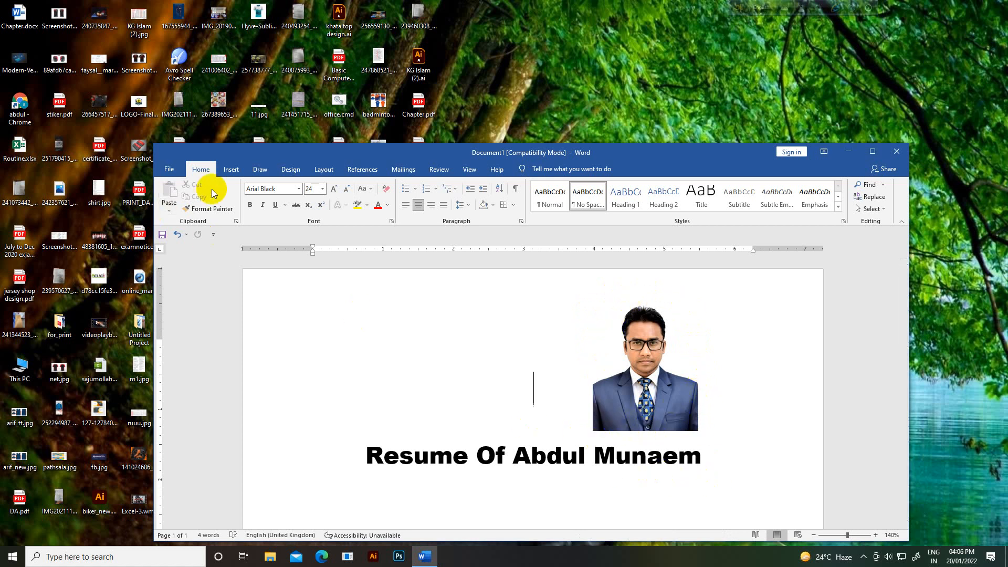
{"action": "left_click", "coordinate": [231, 169]}
Step: Draw a rectangle frame around the photo and set its fill to No Fill
{"action": "left_click", "coordinate": [298, 186]}
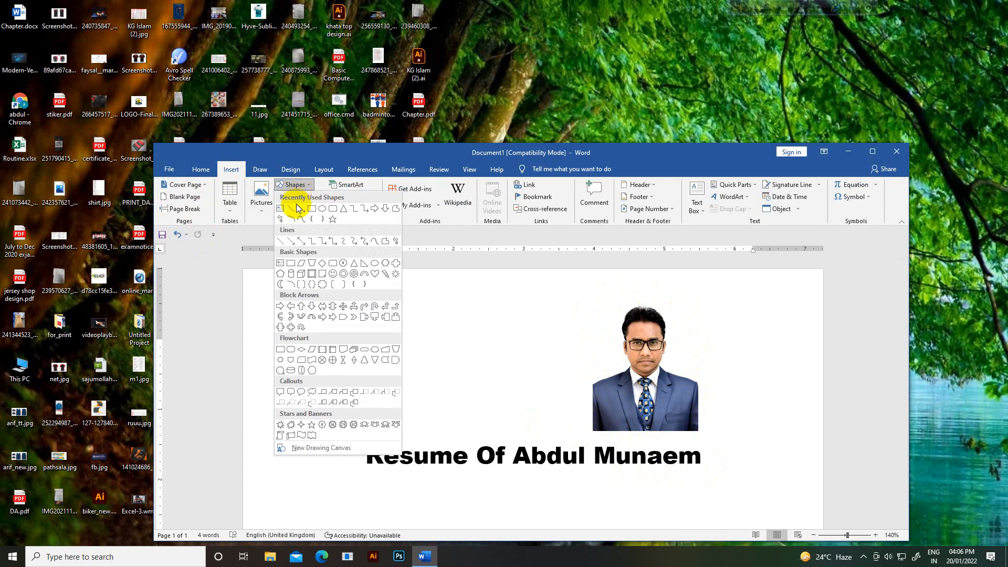
{"action": "left_click", "coordinate": [312, 210]}
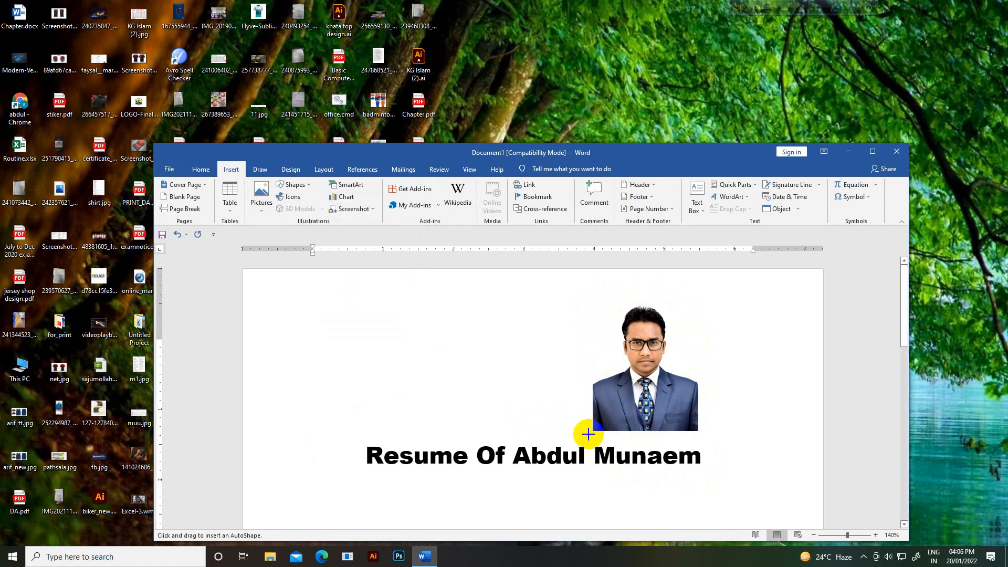
{"action": "left_click_drag", "start_coordinate": [588, 434], "coordinate": [702, 295]}
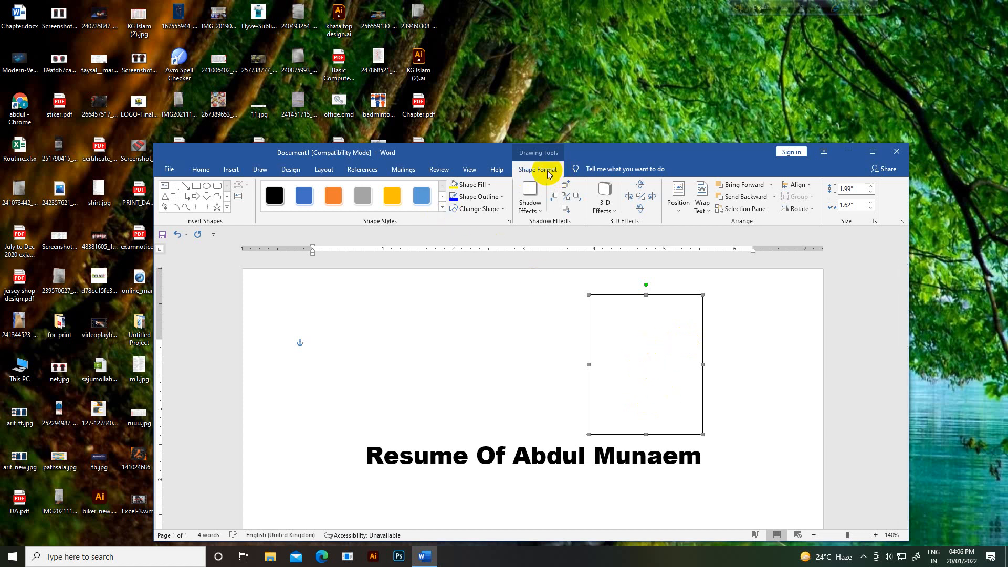
{"action": "left_click", "coordinate": [491, 186]}
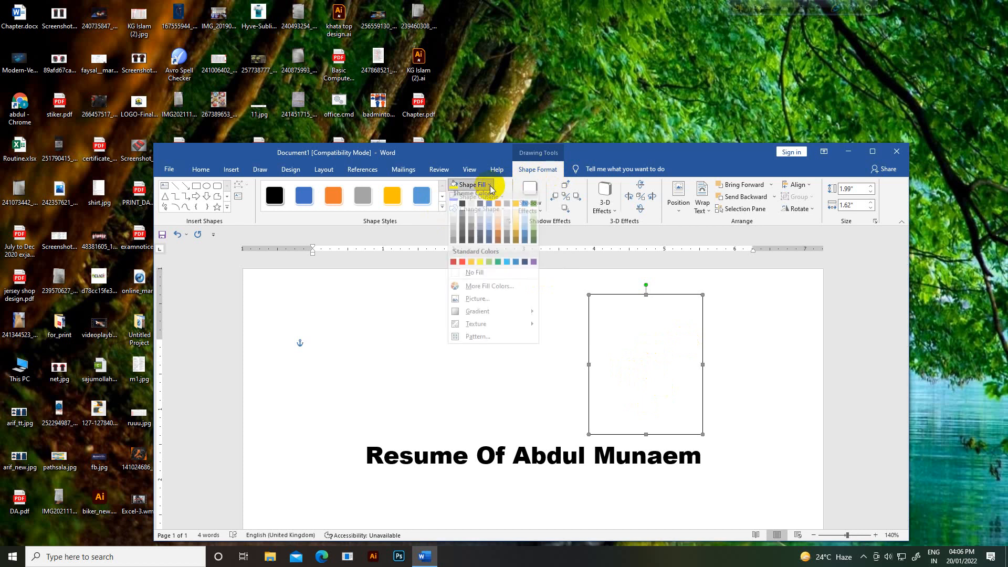
{"action": "left_click", "coordinate": [475, 278]}
{"action": "left_click", "coordinate": [470, 336]}
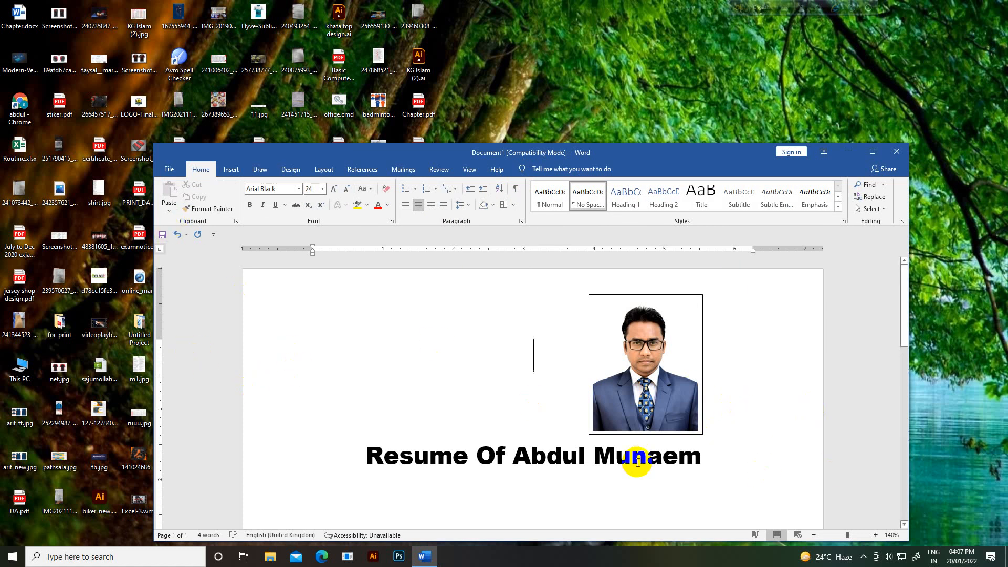
Step: Save the resume with Save As into E:\abc as a Word Document (*.docx)
{"action": "left_click", "coordinate": [172, 172]}
{"action": "left_click", "coordinate": [194, 309]}
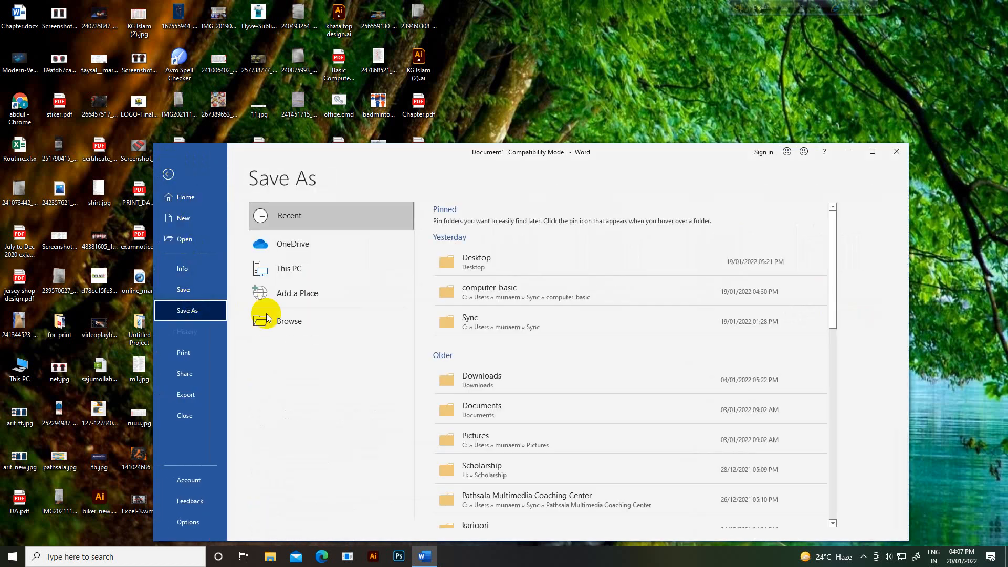
{"action": "left_click", "coordinate": [295, 321]}
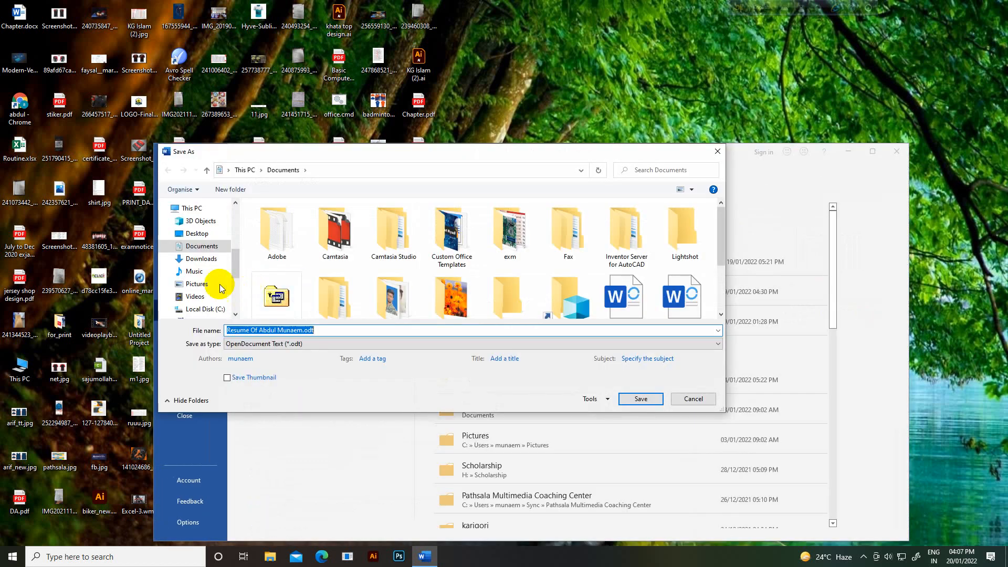
{"action": "scroll", "coordinate": [219, 288], "scroll_direction": "down", "scroll_amount": 2}
{"action": "left_click", "coordinate": [217, 280]}
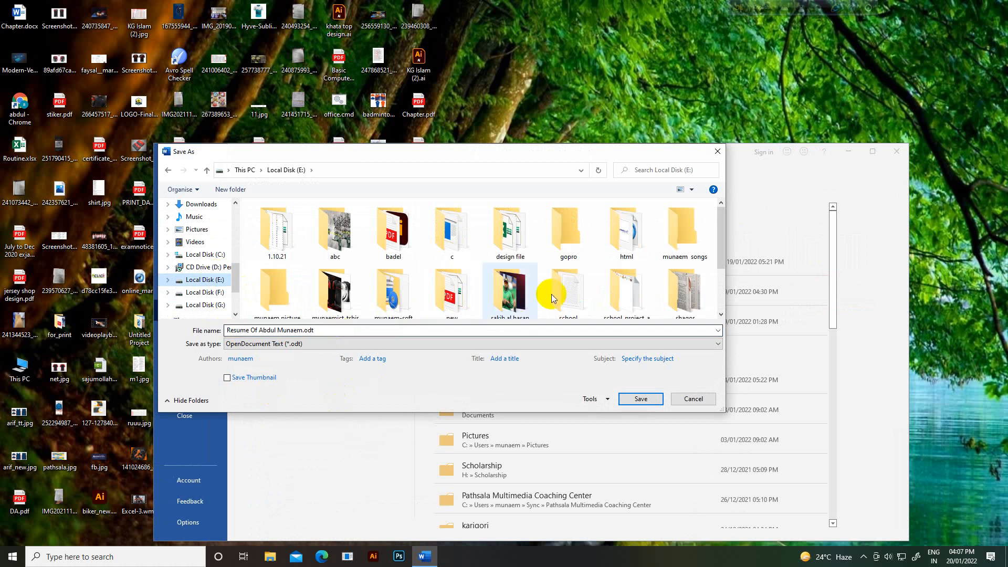
{"action": "double_click", "coordinate": [347, 236]}
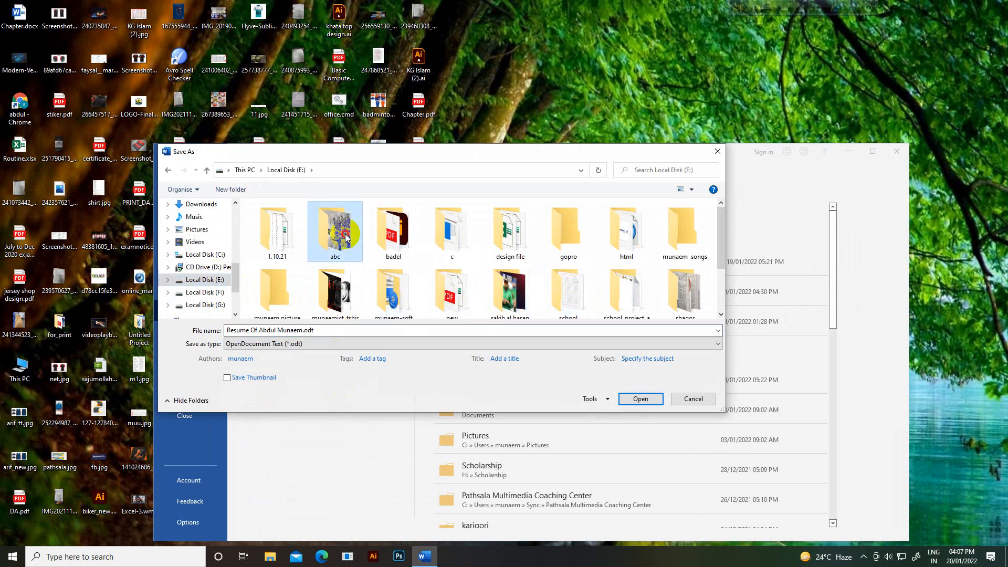
{"action": "left_click", "coordinate": [324, 343]}
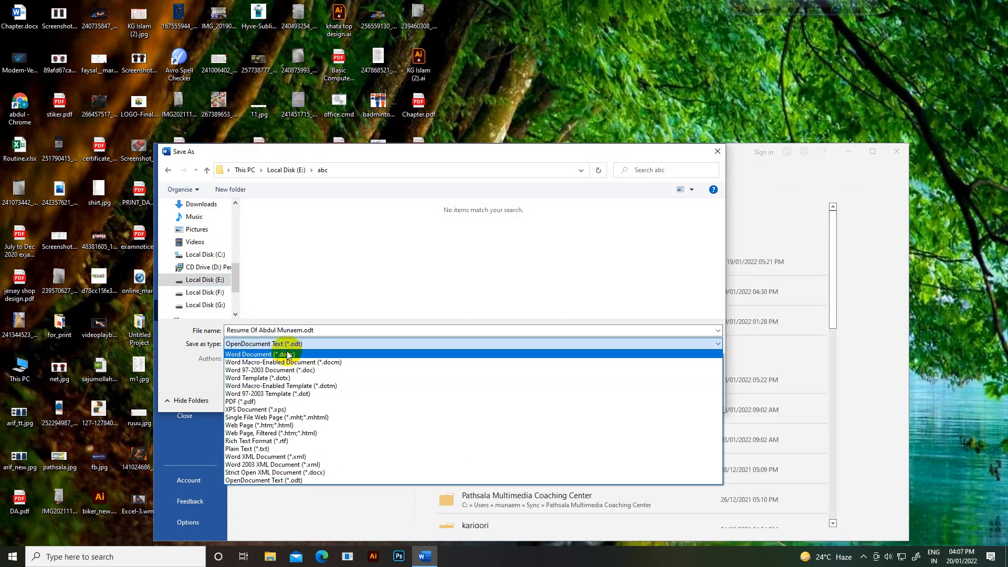
{"action": "left_click", "coordinate": [299, 355]}
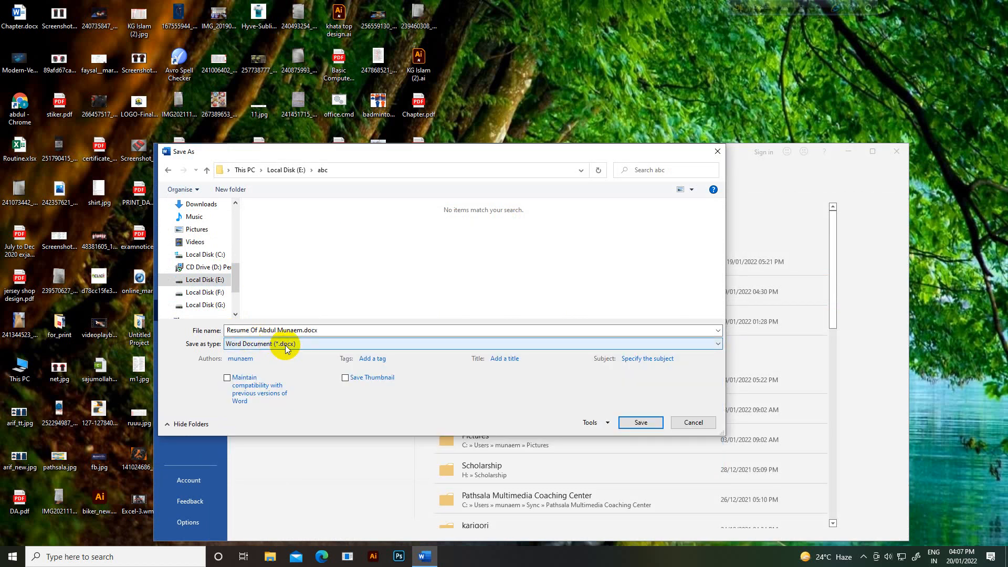
{"action": "left_click", "coordinate": [640, 423]}
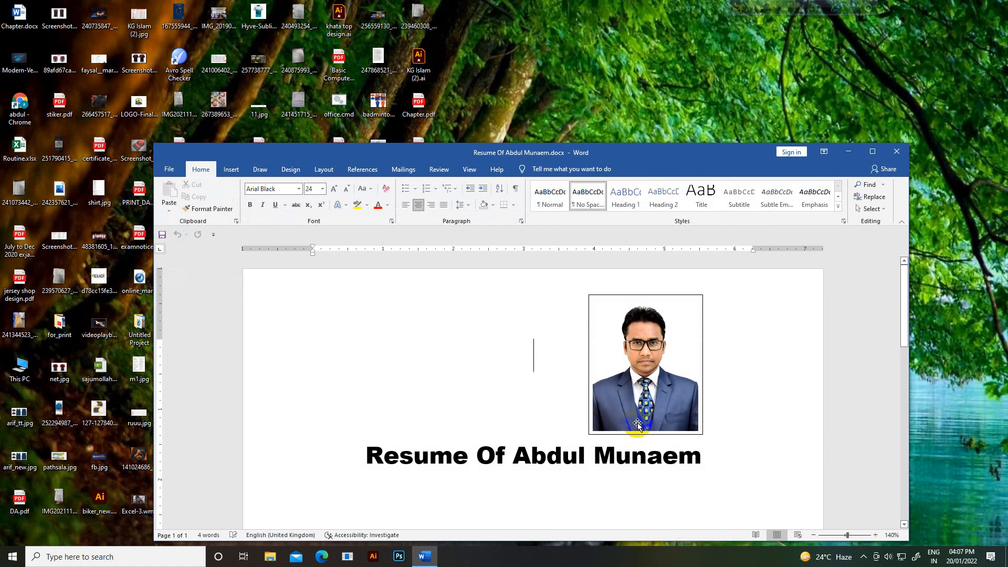
Step: Start a new left-aligned line directly after the title
{"action": "scroll", "coordinate": [368, 420], "scroll_direction": "down", "scroll_amount": 2}
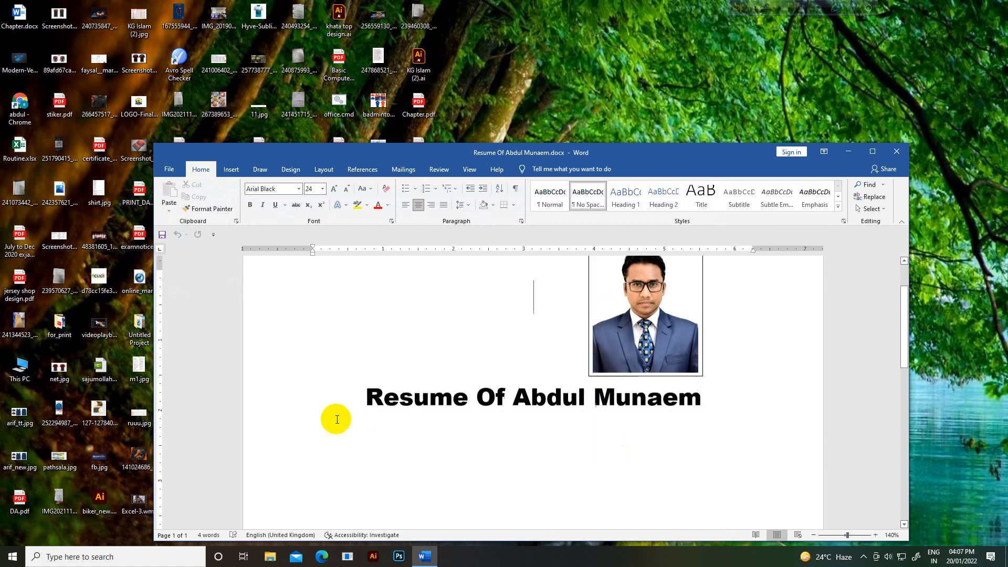
{"action": "left_click", "coordinate": [400, 395]}
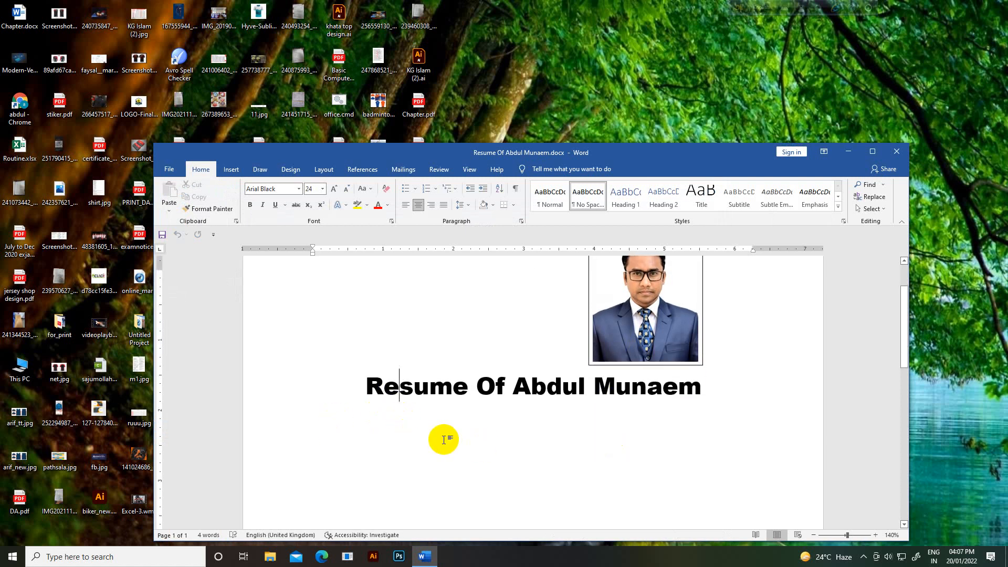
{"action": "left_click", "coordinate": [703, 388]}
{"action": "key", "text": "Return"}
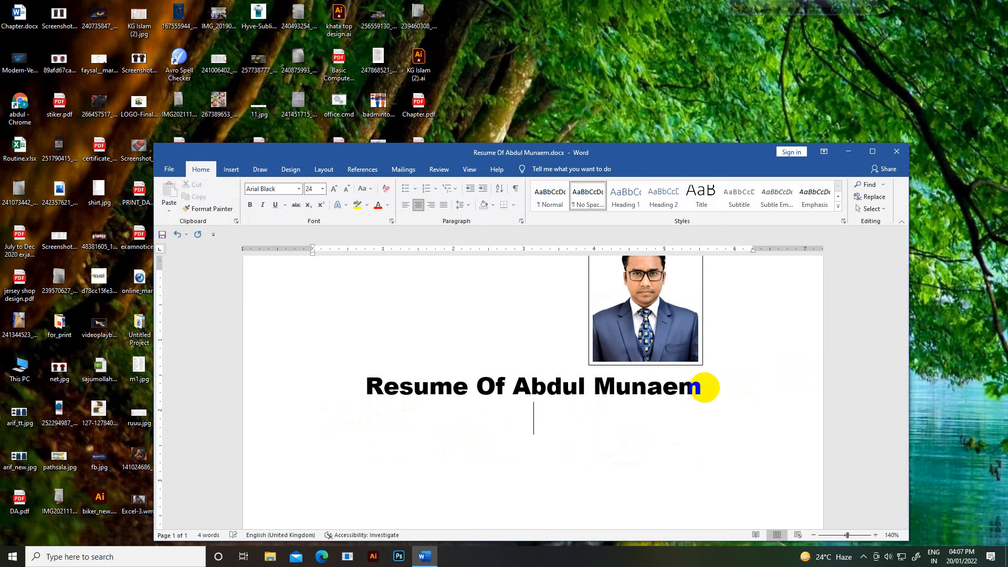
{"action": "left_click", "coordinate": [405, 208]}
Step: Set the new line's font to Arial at 14 pt
{"action": "left_click", "coordinate": [323, 189]}
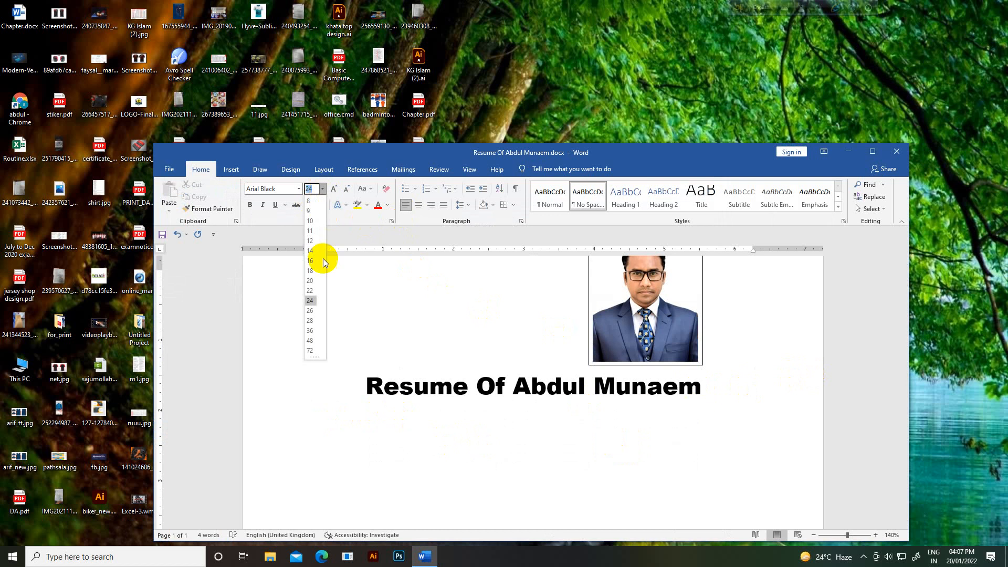
{"action": "left_click", "coordinate": [310, 250]}
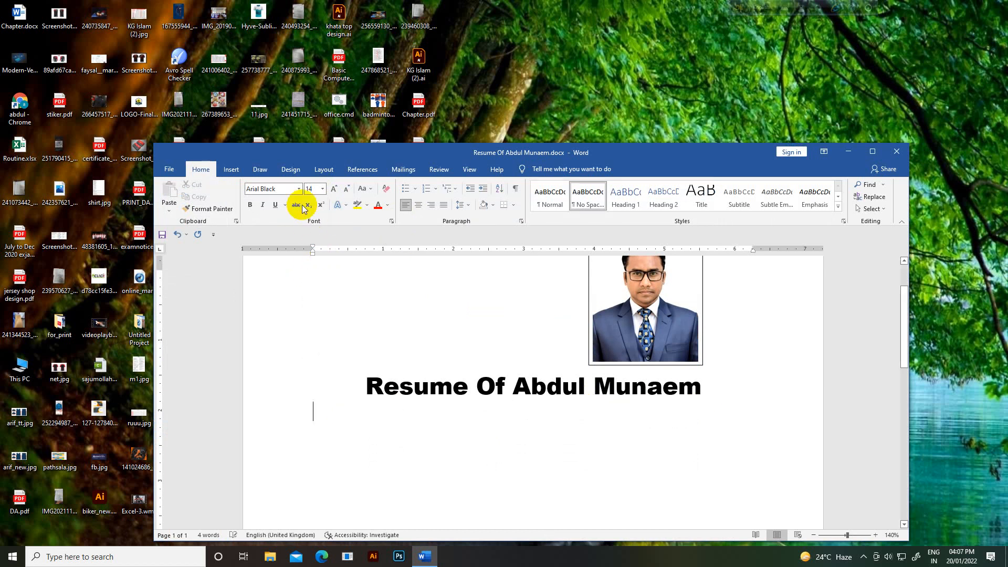
{"action": "left_click", "coordinate": [297, 189]}
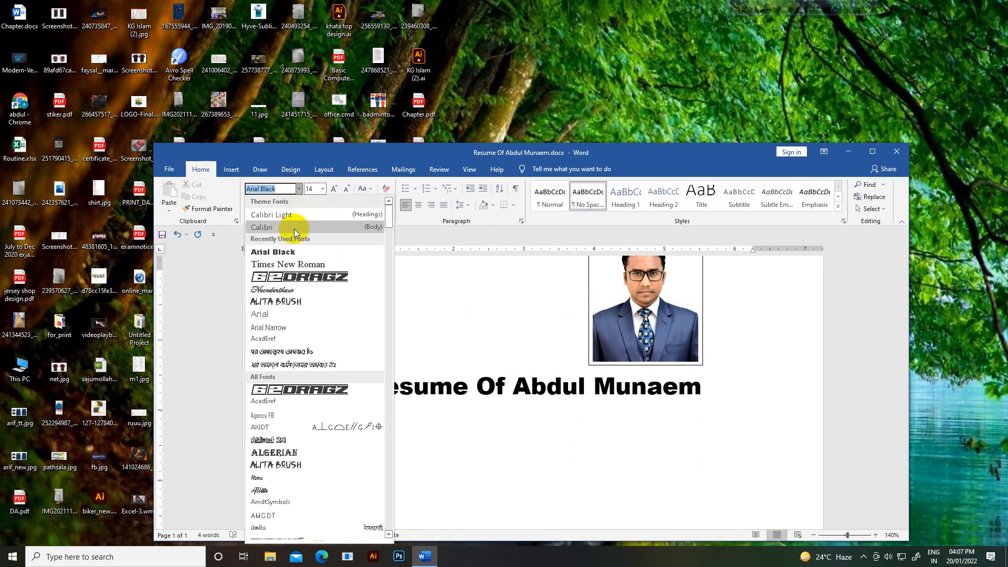
{"action": "scroll", "coordinate": [288, 406], "scroll_direction": "down", "scroll_amount": 3}
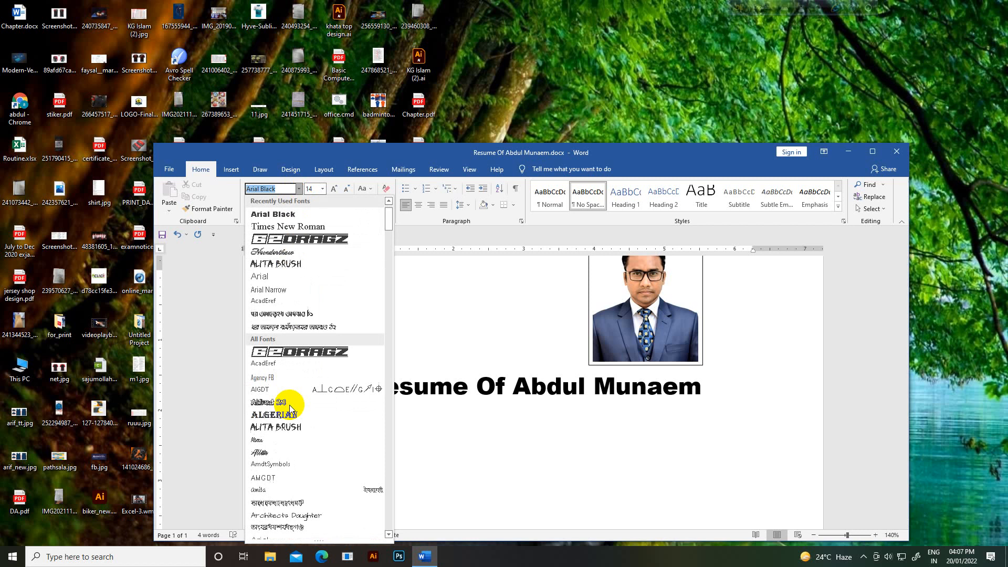
{"action": "left_click", "coordinate": [348, 465]}
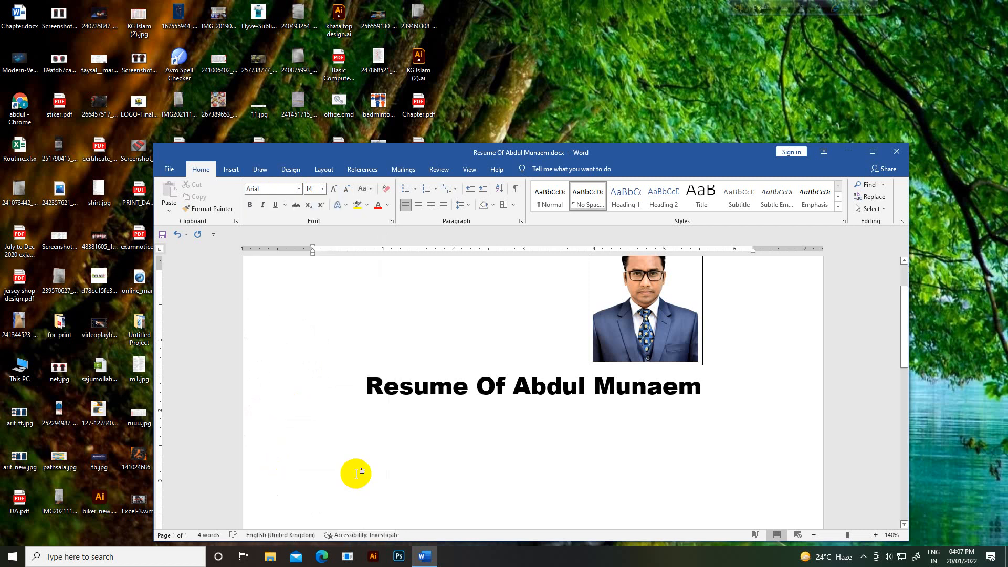
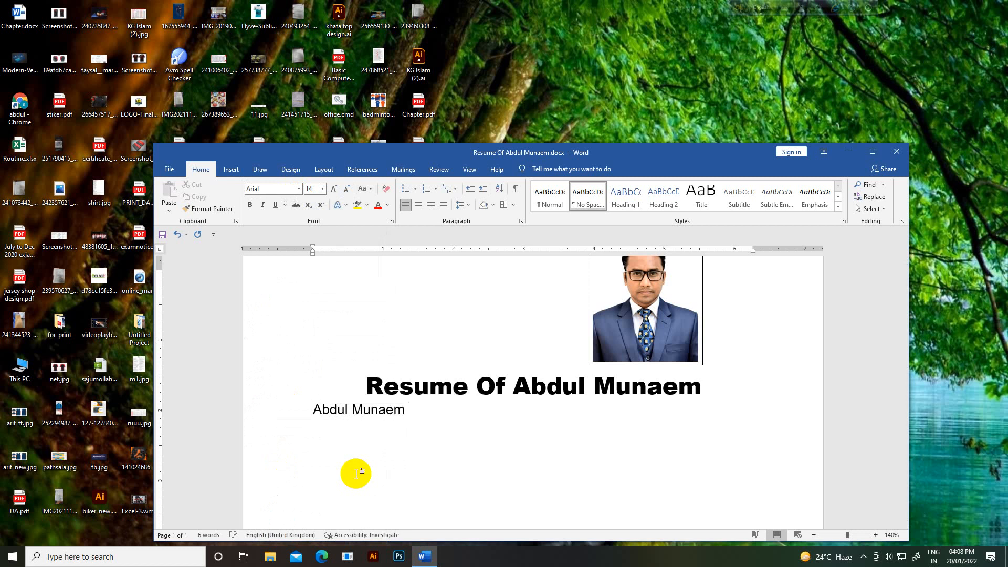
Step: Type the applicant's full name with a bracketed nickname, capitalizing the nickname's first letter
{"action": "type", "text": " (ripon)"}
{"action": "left_click", "coordinate": [416, 413]}
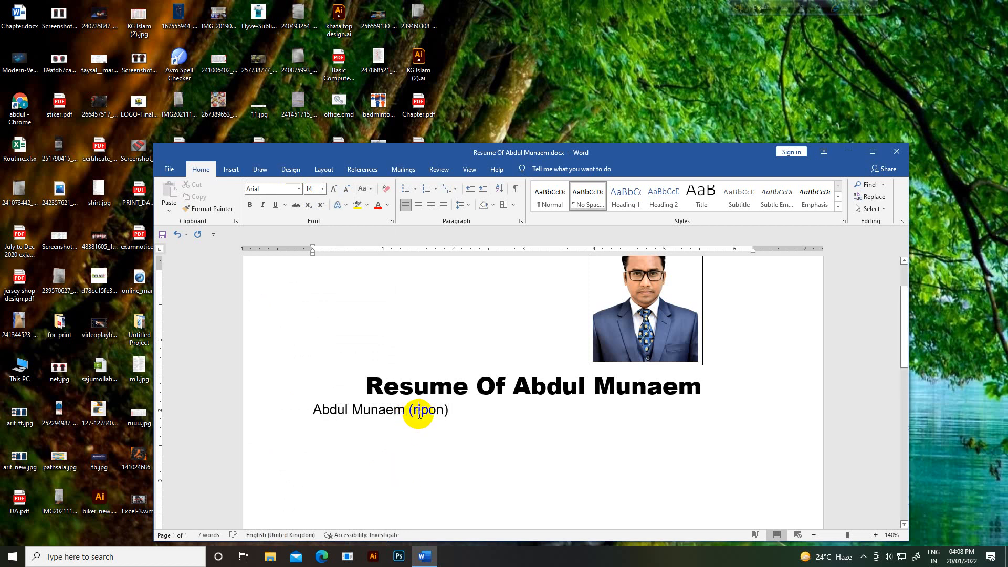
{"action": "key", "text": "BackSpace"}
{"action": "type", "text": "R"}
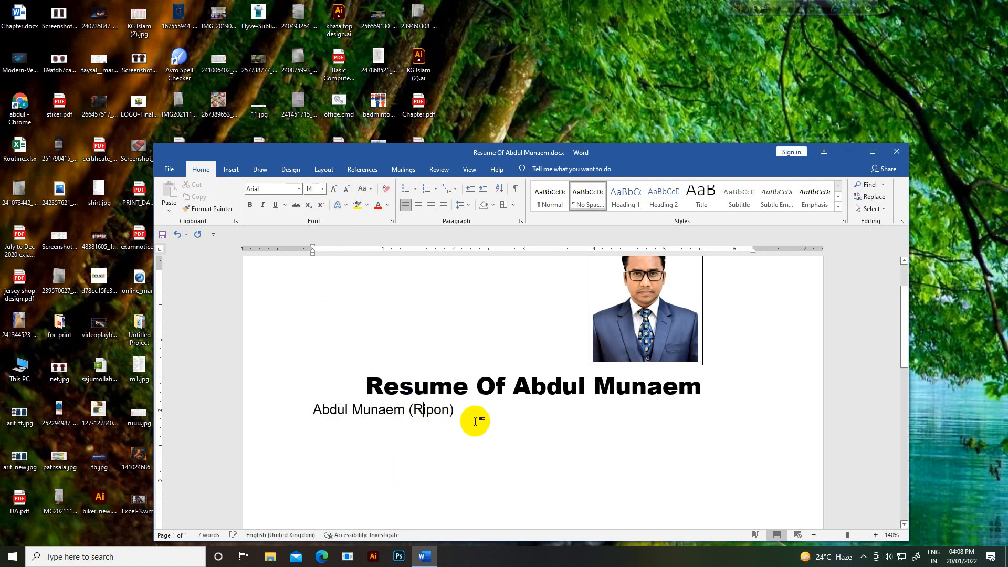
{"action": "left_click", "coordinate": [477, 417]}
Step: Start an indented new line below the name and set its font size to 13 pt
{"action": "key", "text": "Return"}
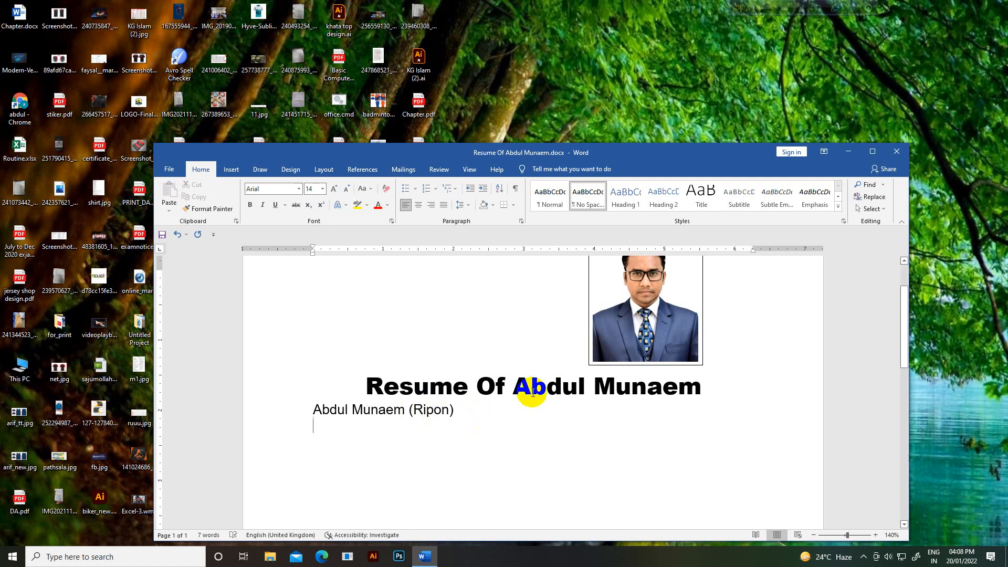
{"action": "key", "text": "Tab"}
{"action": "left_click", "coordinate": [310, 188]}
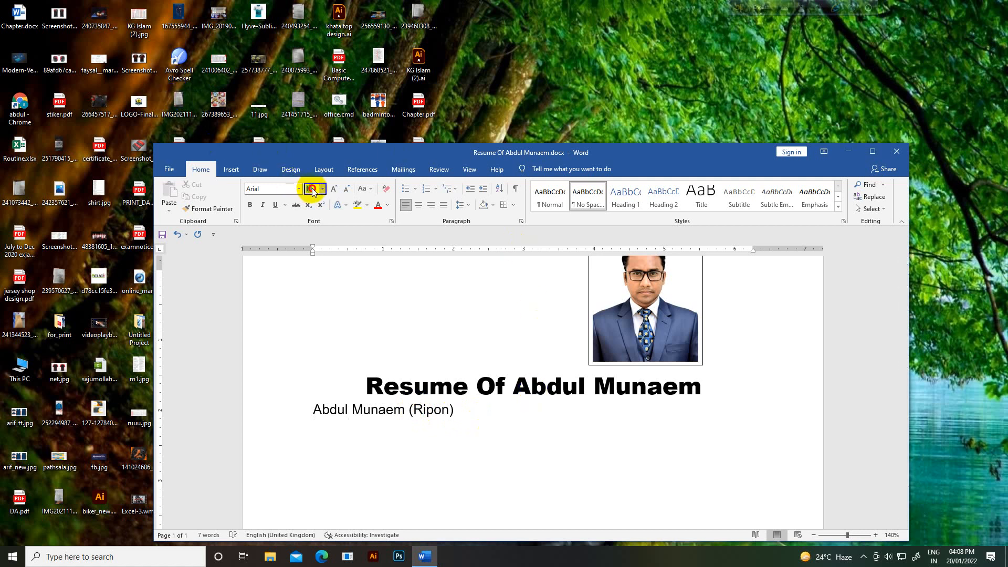
{"action": "type", "text": "13"}
{"action": "key", "text": "Return"}
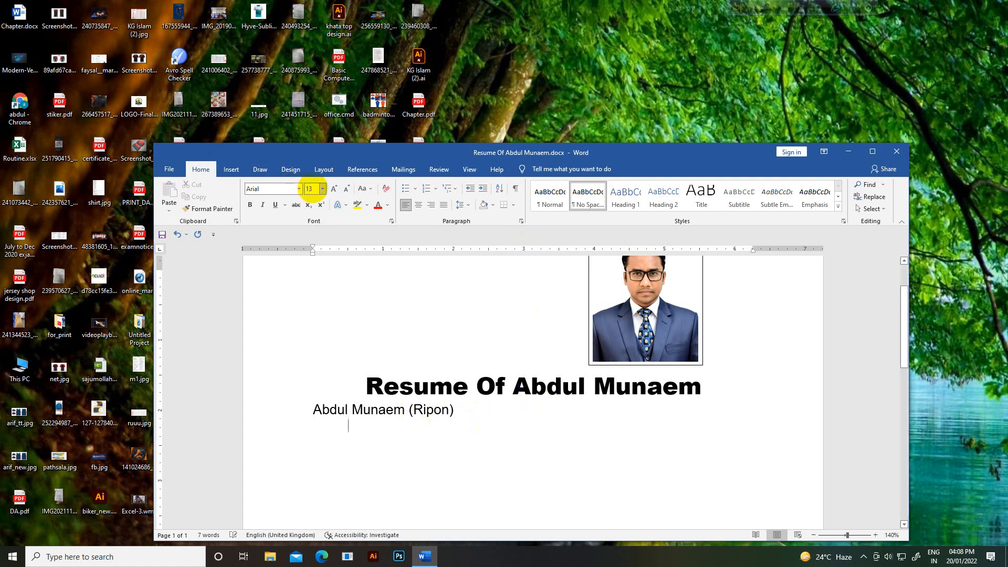
{"action": "left_click", "coordinate": [323, 190]}
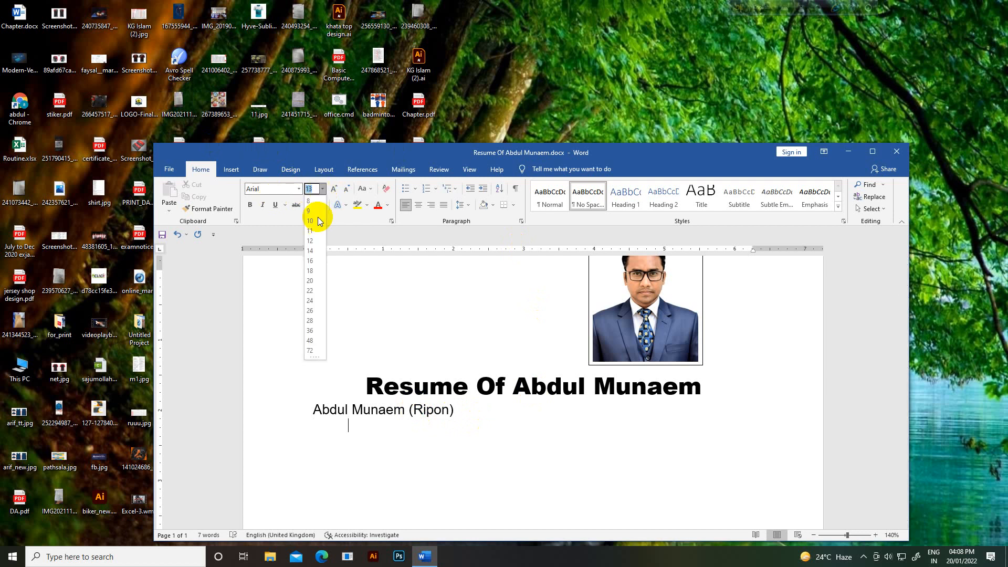
{"action": "left_click", "coordinate": [314, 250]}
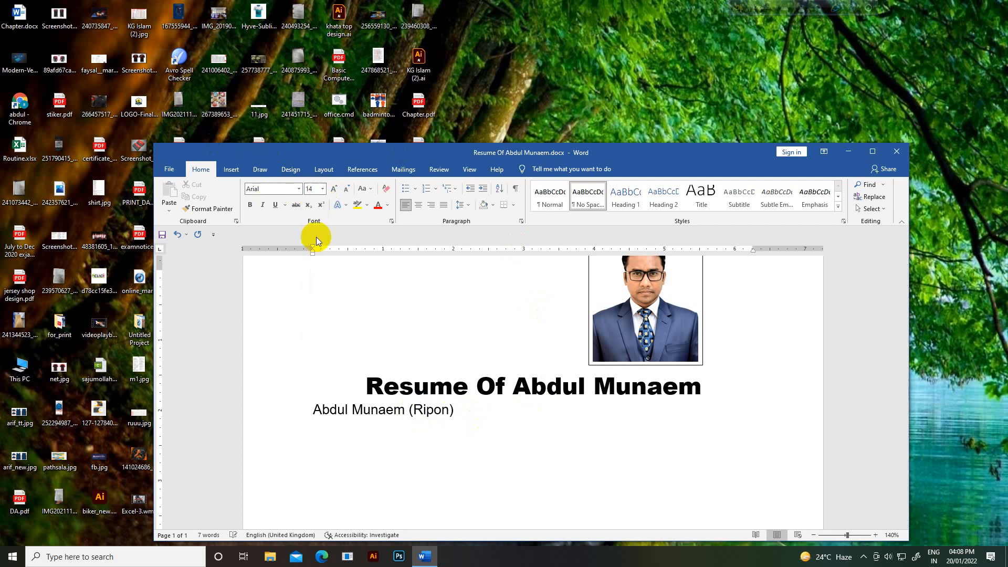
{"action": "left_click", "coordinate": [316, 190]}
{"action": "type", "text": "13"}
{"action": "key", "text": "Return"}
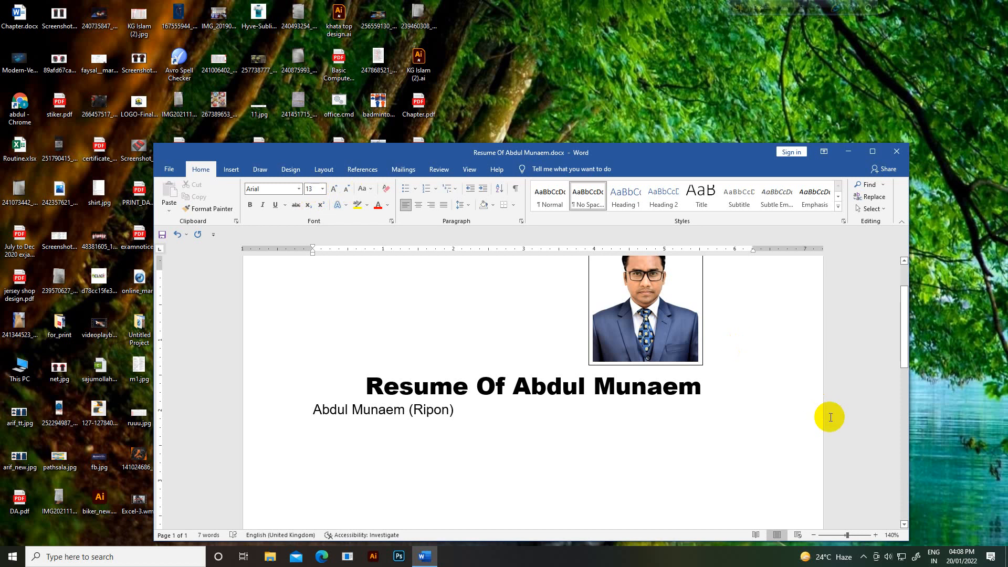
Step: Add indented 'Mobile :' and 'e-mail :' lines with the phone number and e-mail address
{"action": "key", "text": "Return"}
{"action": "key", "text": "Tab"}
{"action": "type", "text": "Mobile\t"}
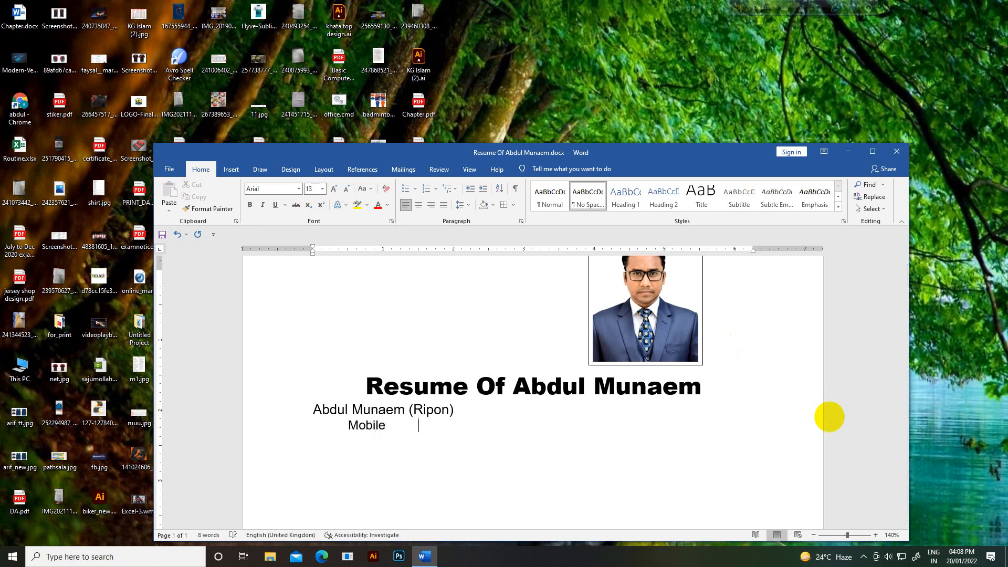
{"action": "type", "text": ":"}
{"action": "type", "text": "e-mail\t"}
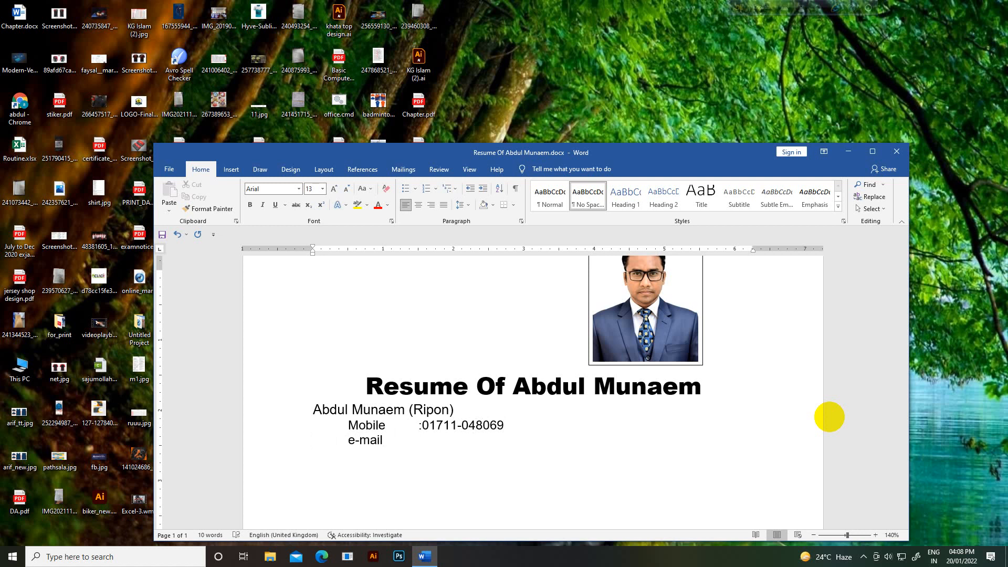
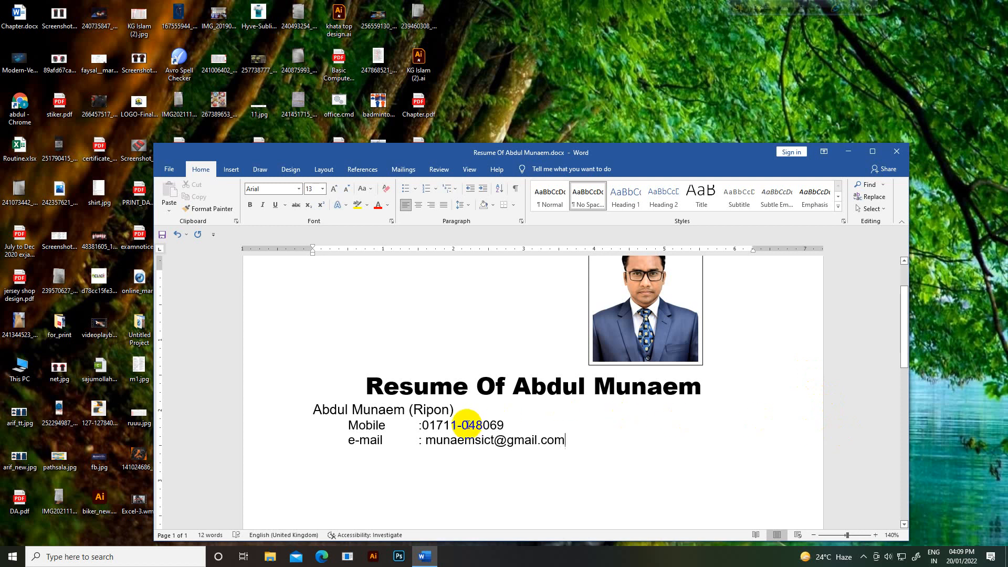
Step: Bold the name line and press Enter after the e-mail so it becomes a link
{"action": "left_click_drag", "start_coordinate": [454, 410], "coordinate": [312, 411]}
{"action": "left_click", "coordinate": [250, 205]}
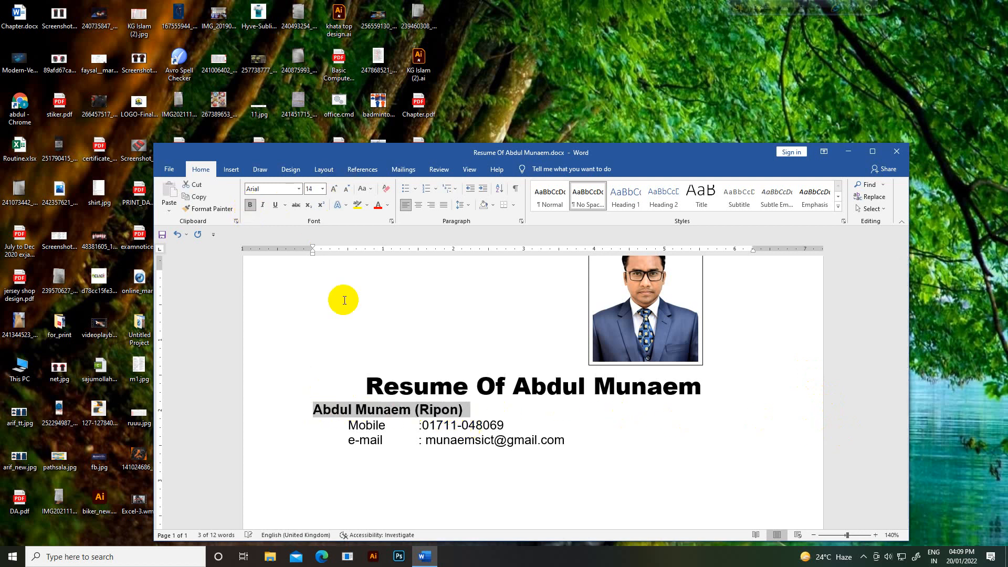
{"action": "left_click", "coordinate": [599, 439]}
{"action": "key", "text": "Return"}
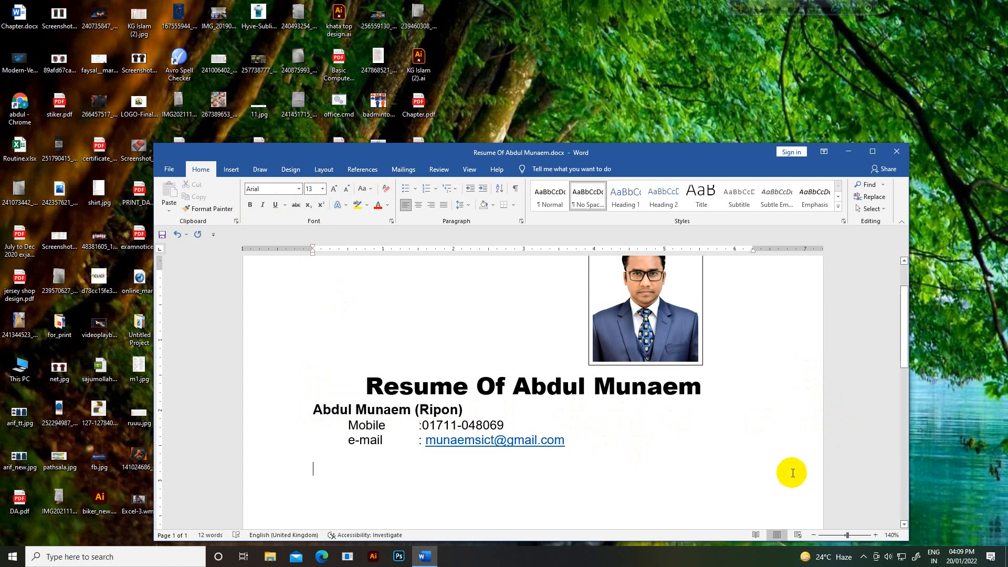
Step: Give the resume title a light blue paragraph shading
{"action": "scroll", "coordinate": [792, 469], "scroll_direction": "down", "scroll_amount": 1}
{"action": "scroll", "coordinate": [759, 460], "scroll_direction": "up", "scroll_amount": 1}
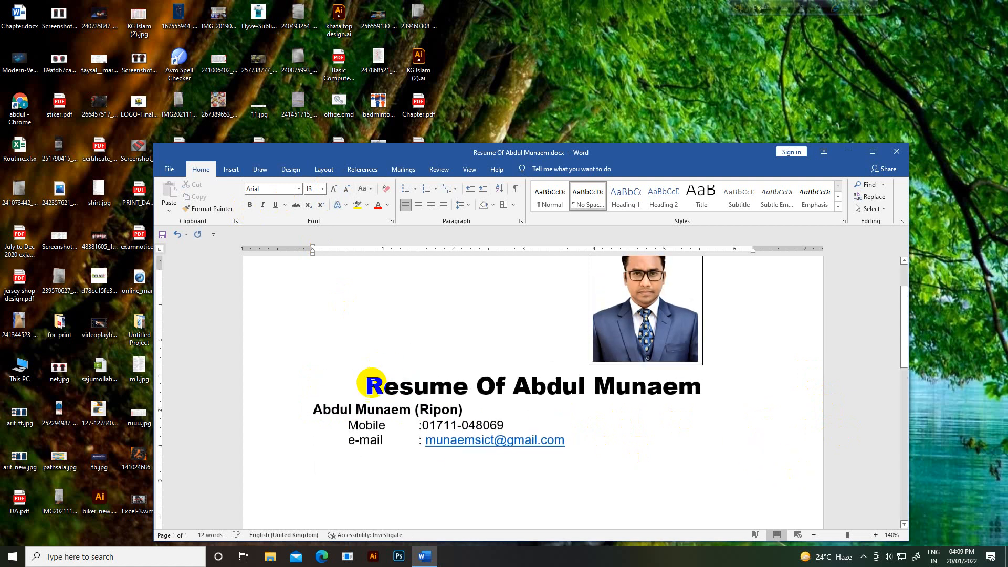
{"action": "left_click_drag", "start_coordinate": [373, 381], "coordinate": [688, 383]}
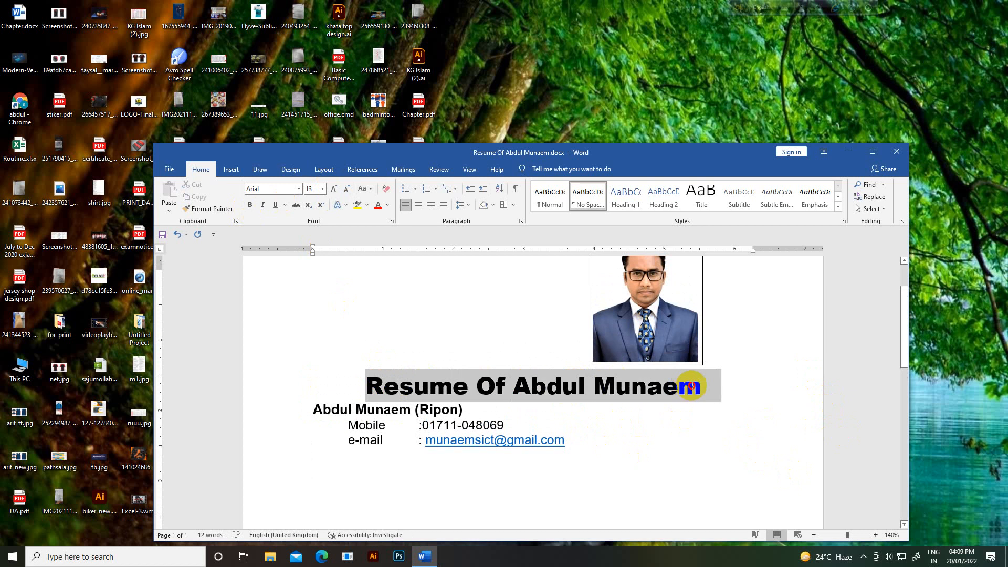
{"action": "left_click", "coordinate": [496, 209]}
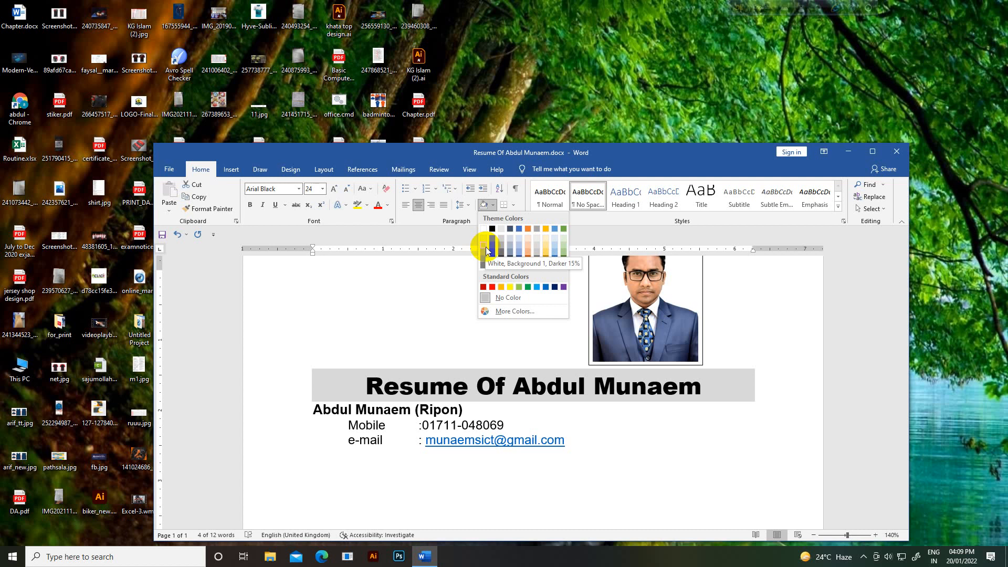
{"action": "left_click", "coordinate": [519, 240]}
{"action": "left_click", "coordinate": [731, 306]}
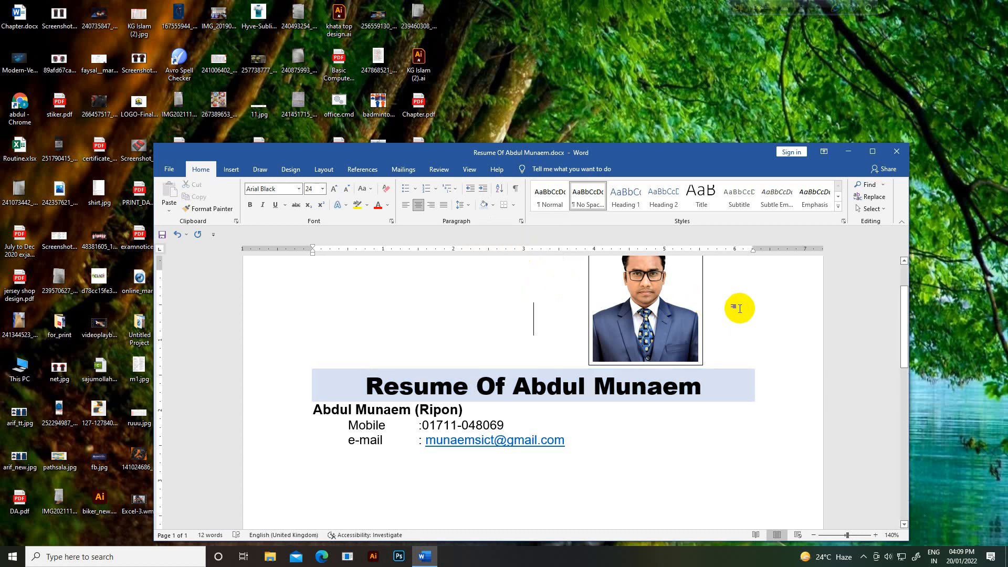
Step: Shift the black rectangular outline right so it frames the portrait photo snugly
{"action": "scroll", "coordinate": [740, 320], "scroll_direction": "up", "scroll_amount": 2}
{"action": "left_click_drag", "start_coordinate": [740, 322], "coordinate": [719, 391]}
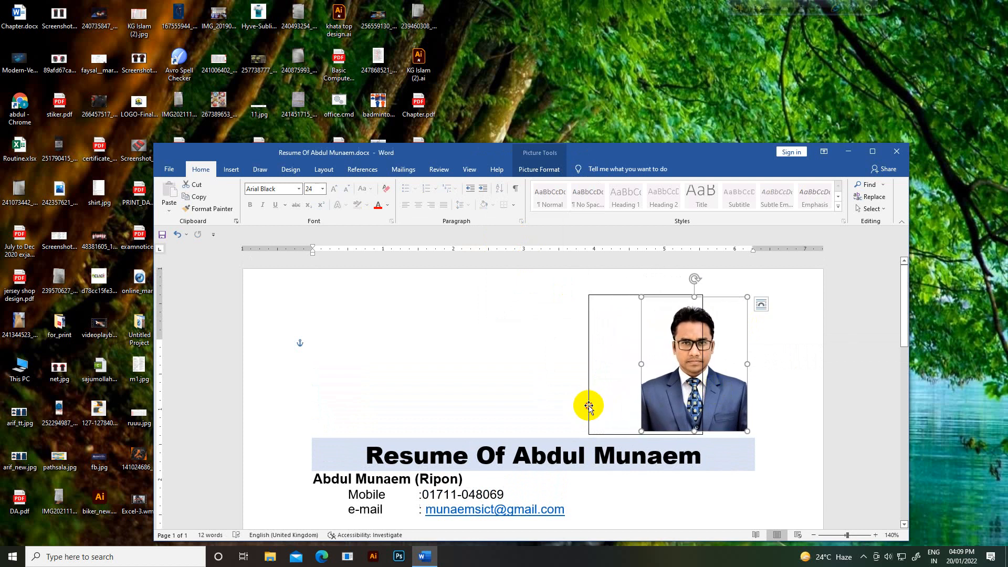
{"action": "left_click_drag", "start_coordinate": [590, 406], "coordinate": [637, 406]}
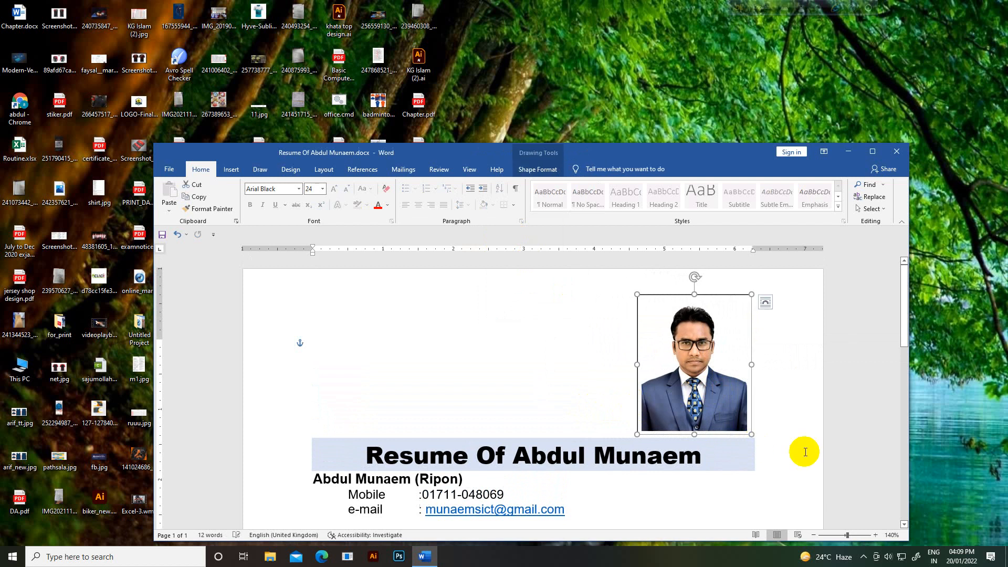
{"action": "left_click", "coordinate": [804, 447]}
{"action": "scroll", "coordinate": [803, 444], "scroll_direction": "down", "scroll_amount": 3}
{"action": "scroll", "coordinate": [761, 425], "scroll_direction": "up", "scroll_amount": 2}
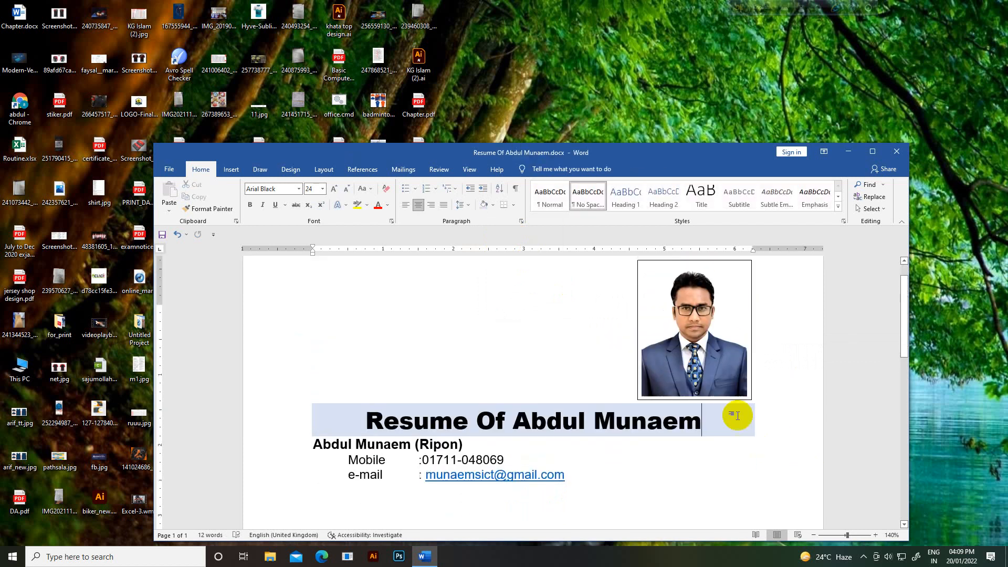
{"action": "left_click", "coordinate": [712, 386]}
{"action": "left_click", "coordinate": [804, 394]}
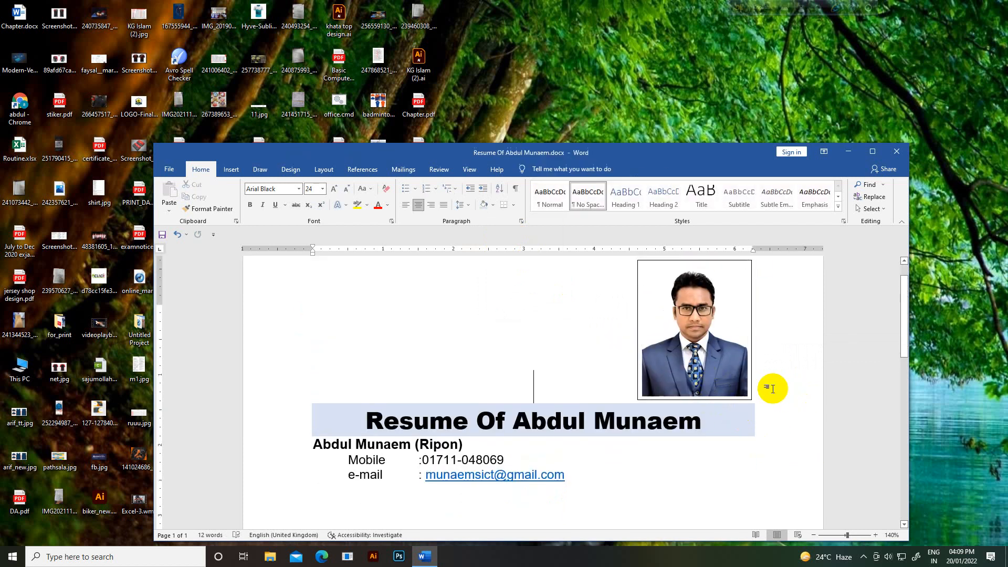
{"action": "left_click", "coordinate": [716, 374]}
{"action": "left_click", "coordinate": [793, 396]}
{"action": "scroll", "coordinate": [803, 399], "scroll_direction": "up", "scroll_amount": 1}
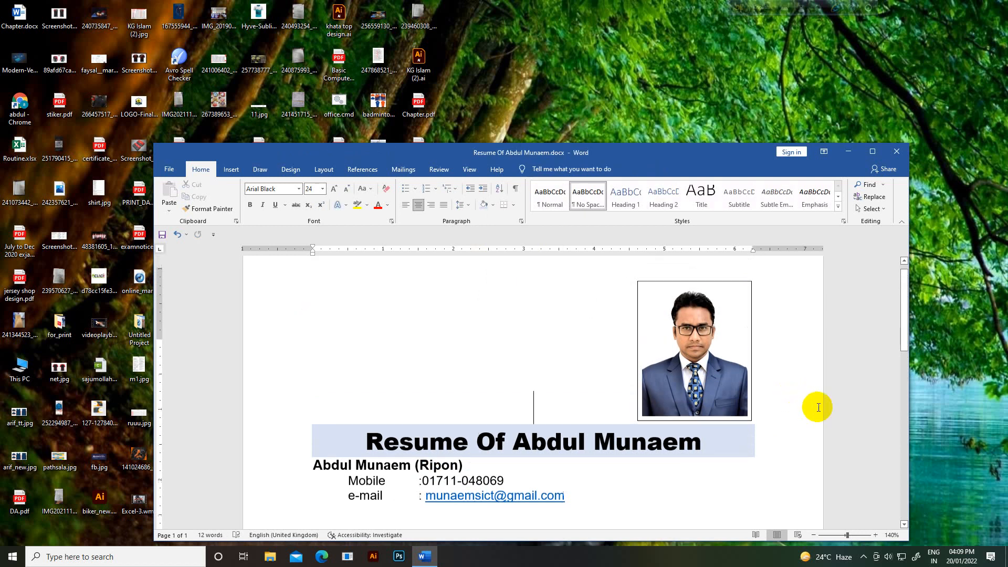
{"action": "scroll", "coordinate": [806, 392], "scroll_direction": "down", "scroll_amount": 4}
{"action": "scroll", "coordinate": [535, 419], "scroll_direction": "up", "scroll_amount": 1}
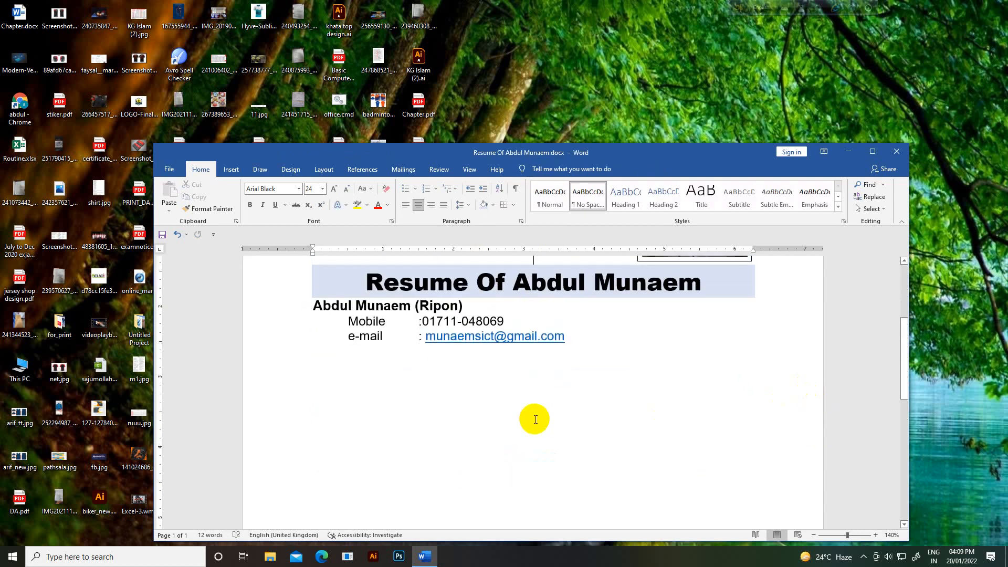
Step: Insert a blank line above the name and type an 'Objective' heading below the e-mail line
{"action": "left_click", "coordinate": [312, 312]}
{"action": "key", "text": "Return"}
{"action": "left_click", "coordinate": [566, 352]}
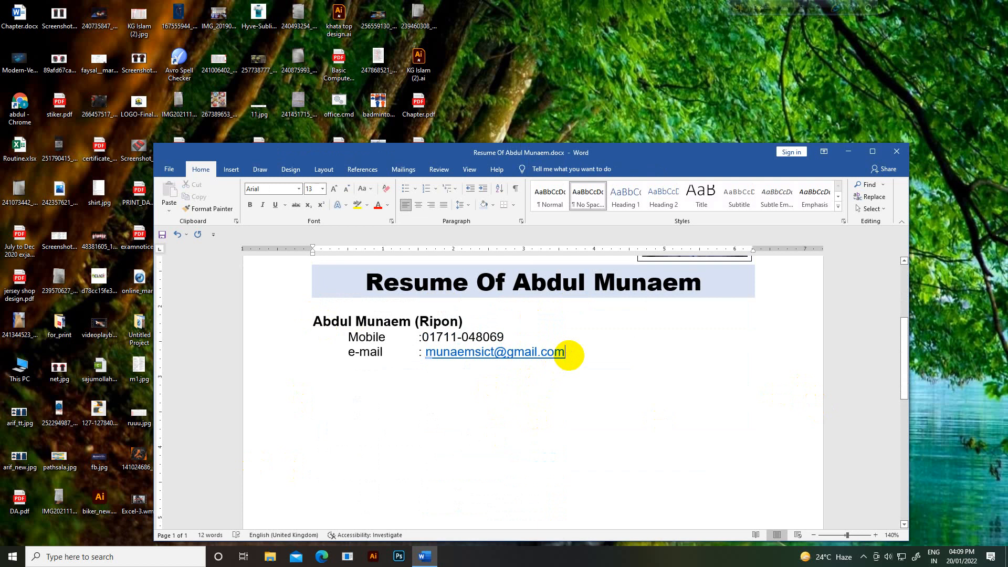
{"action": "key", "text": "Return"}
{"action": "type", "text": "Ob"}
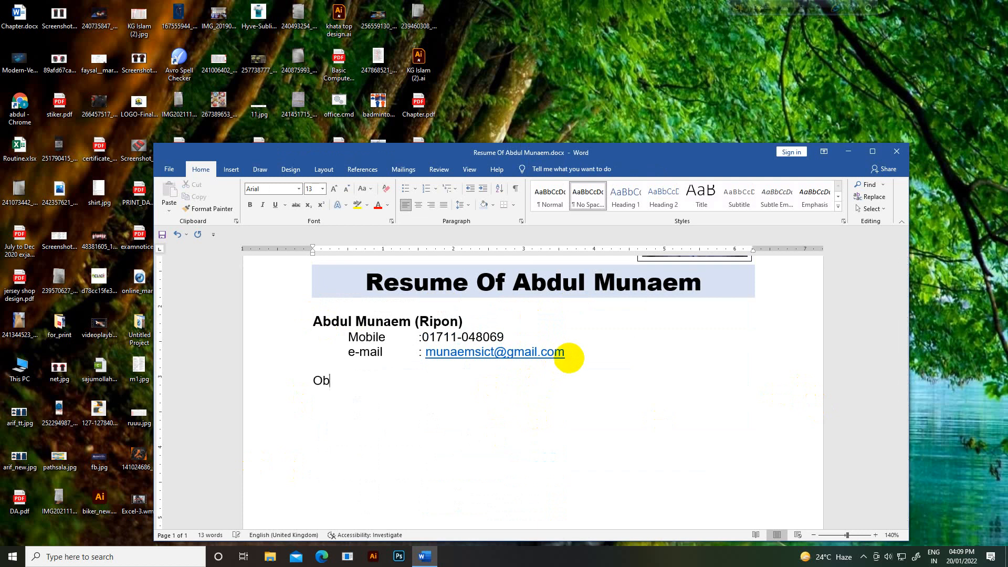
{"action": "type", "text": "jective"}
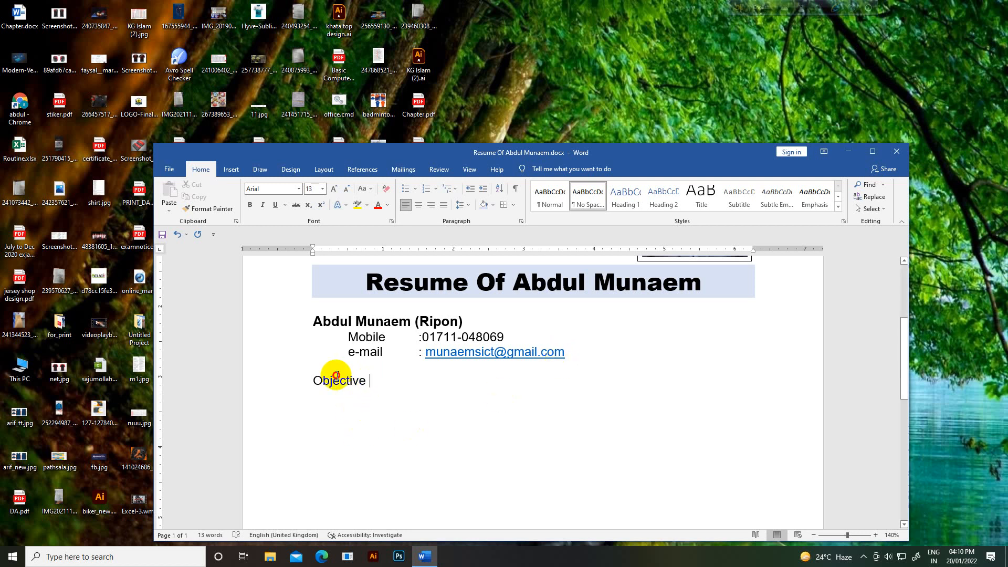
{"action": "left_click", "coordinate": [301, 380]}
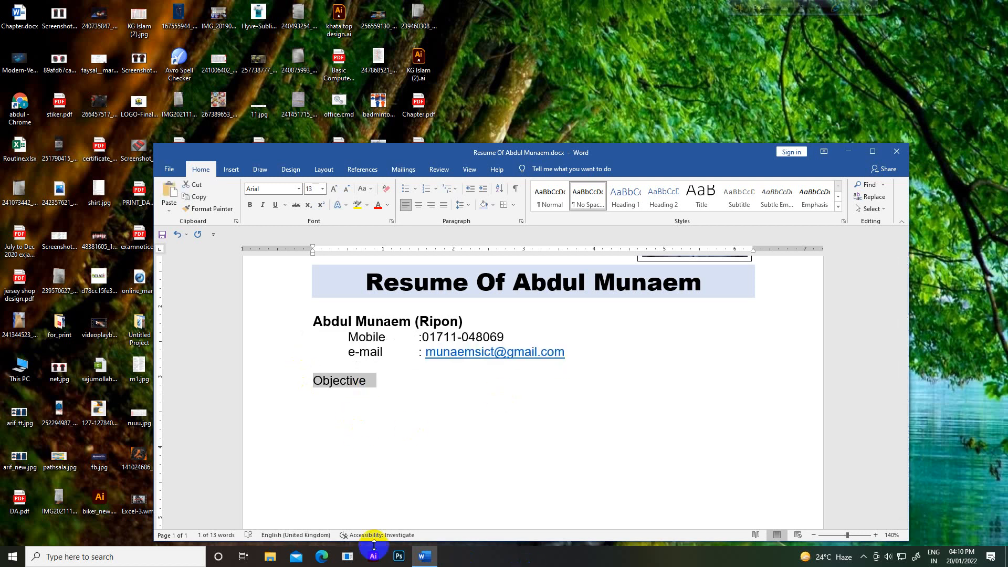
Step: Launch Google Chrome with the Person 1 profile and load google.com
{"action": "left_click", "coordinate": [15, 557]}
{"action": "type", "text": "ch"}
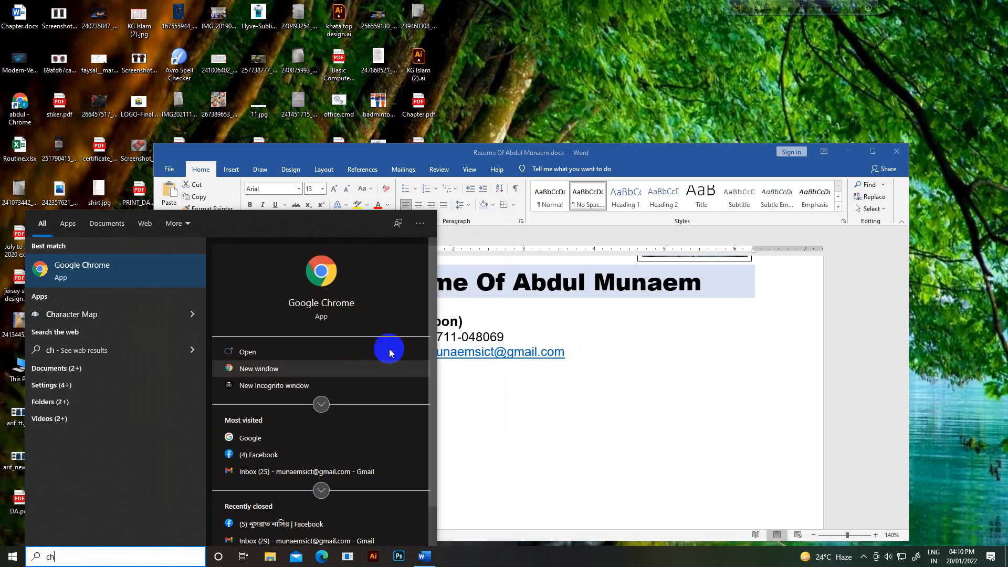
{"action": "left_click", "coordinate": [387, 300]}
{"action": "left_click", "coordinate": [632, 330]}
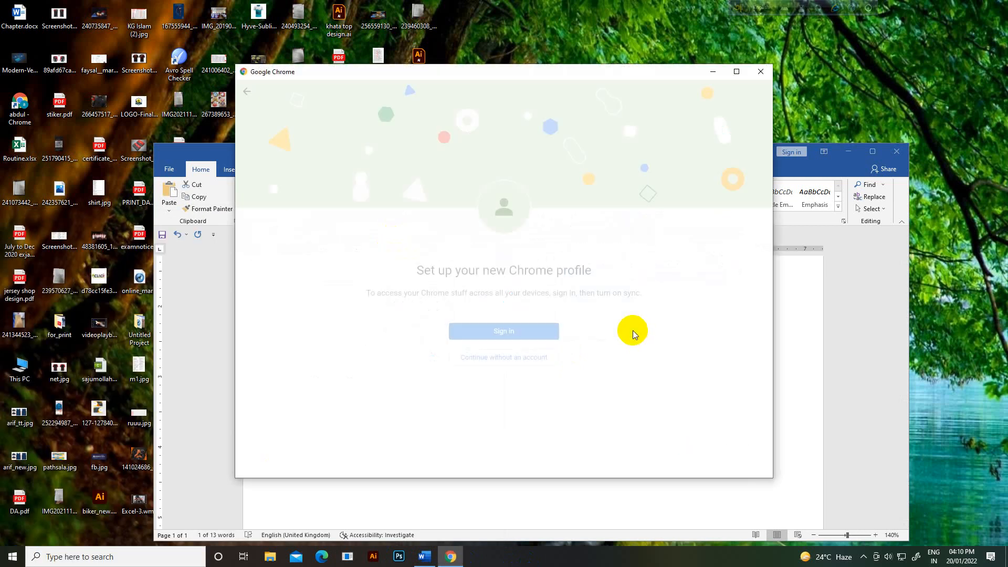
{"action": "left_click", "coordinate": [247, 92]}
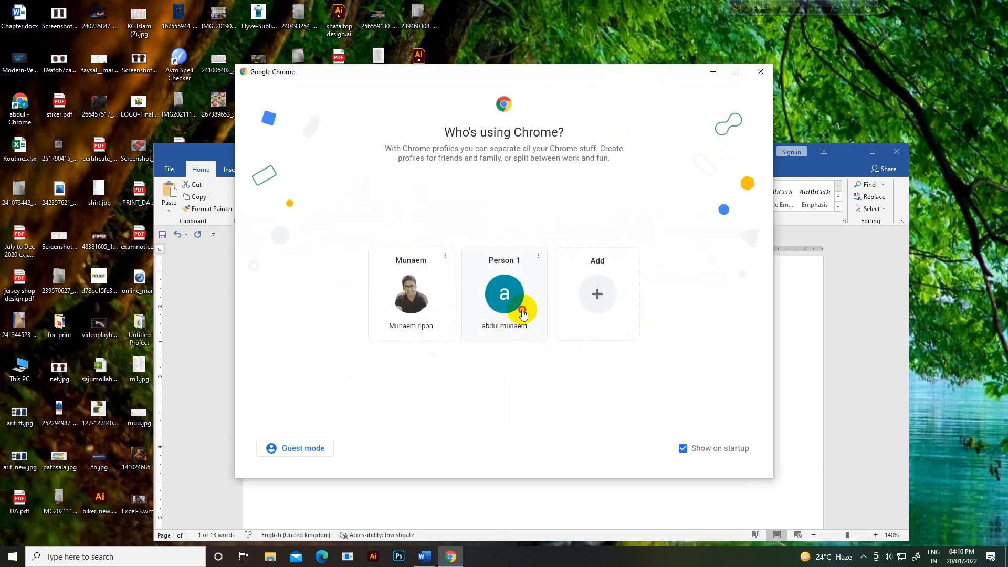
{"action": "left_click", "coordinate": [520, 310]}
{"action": "type", "text": "google.com"}
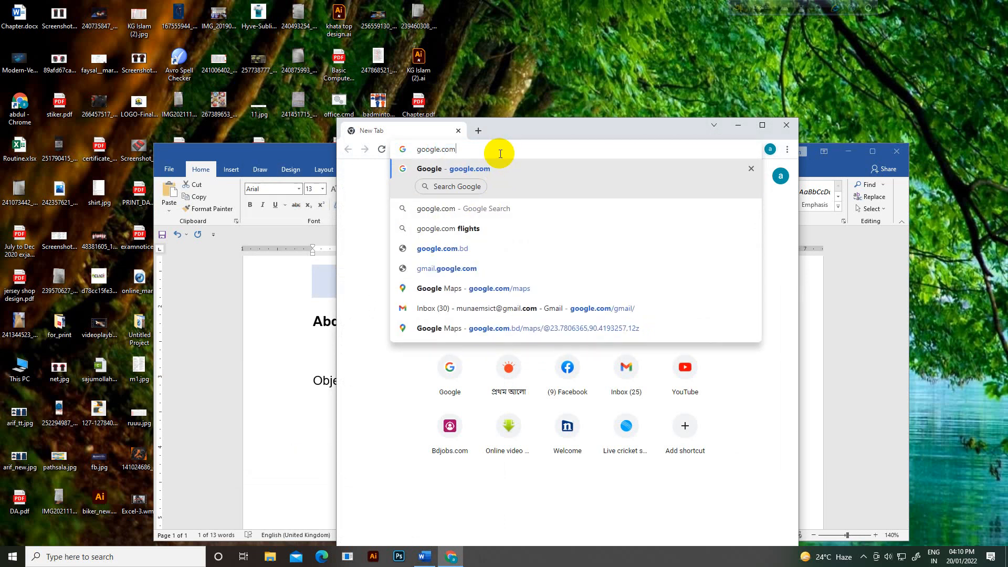
{"action": "key", "text": "Return"}
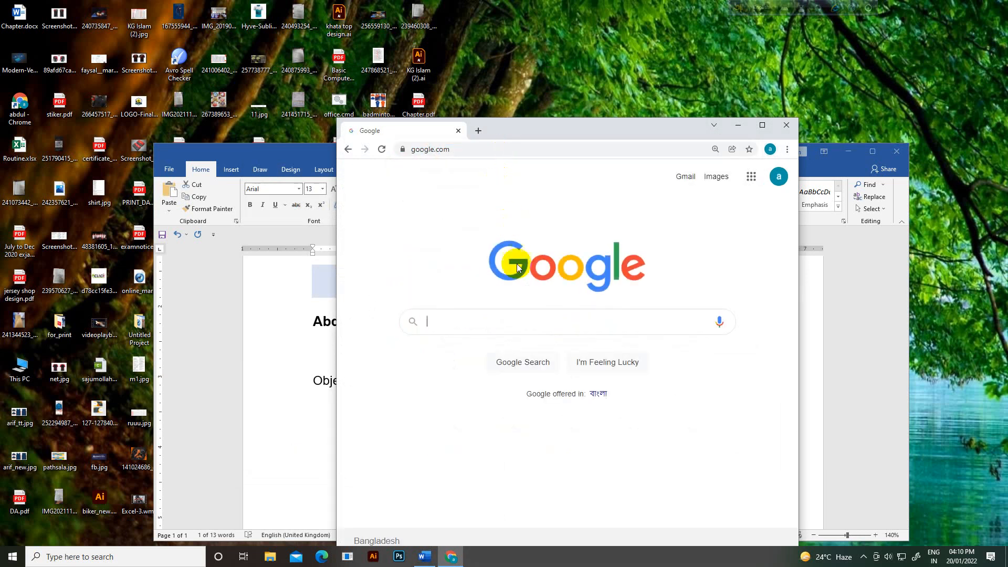
Step: Search Google for 'cv objective sample' and open the Naukri and zety objective articles
{"action": "left_click", "coordinate": [506, 330]}
{"action": "type", "text": "c"}
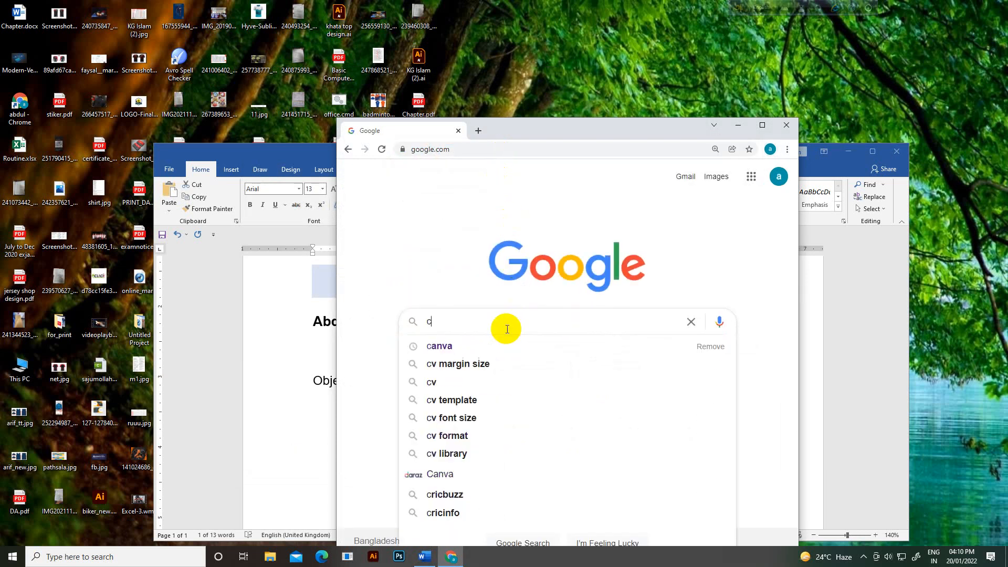
{"action": "key", "text": "BackSpace"}
{"action": "type", "text": "cv Objective"}
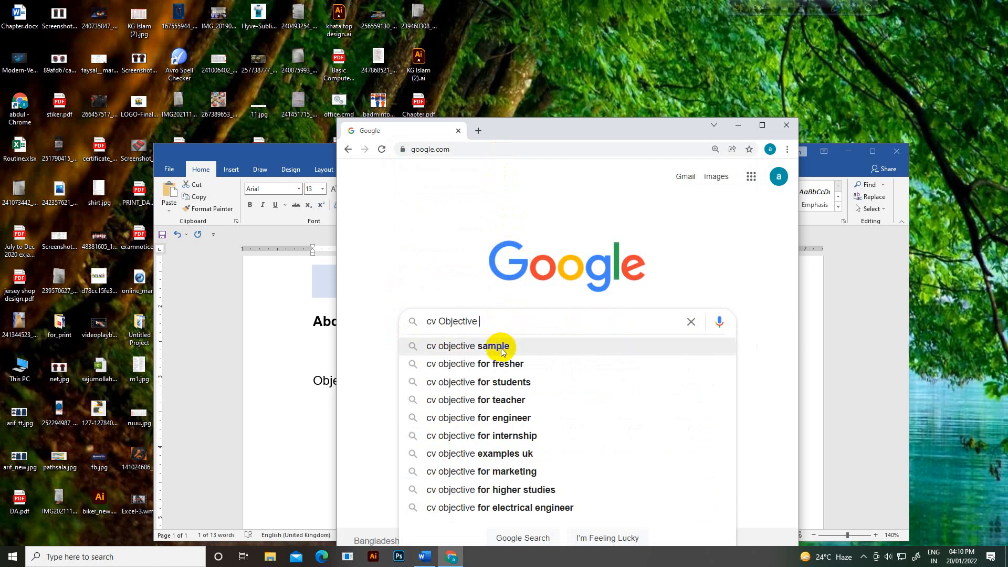
{"action": "left_click", "coordinate": [501, 349]}
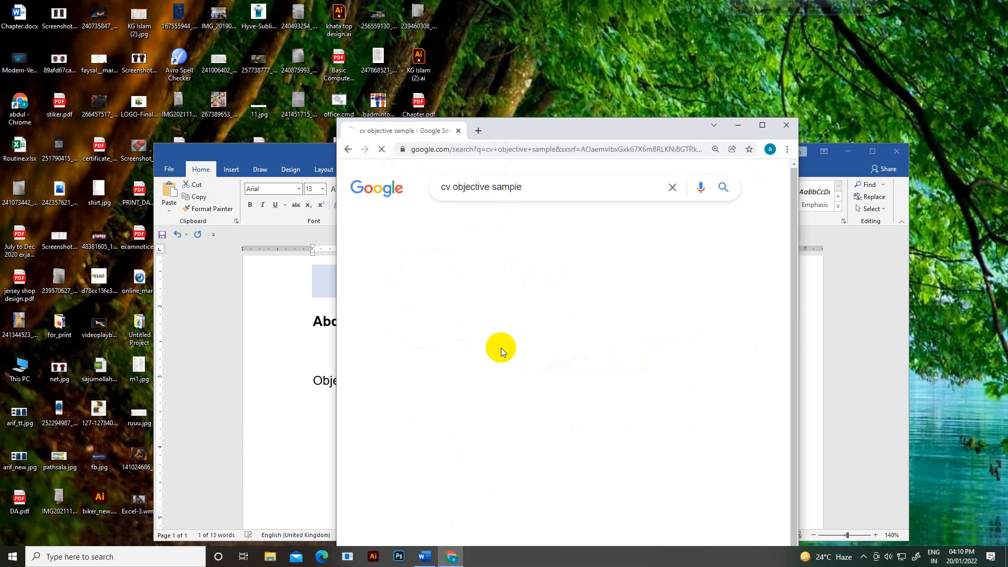
{"action": "middle_click", "coordinate": [459, 287]}
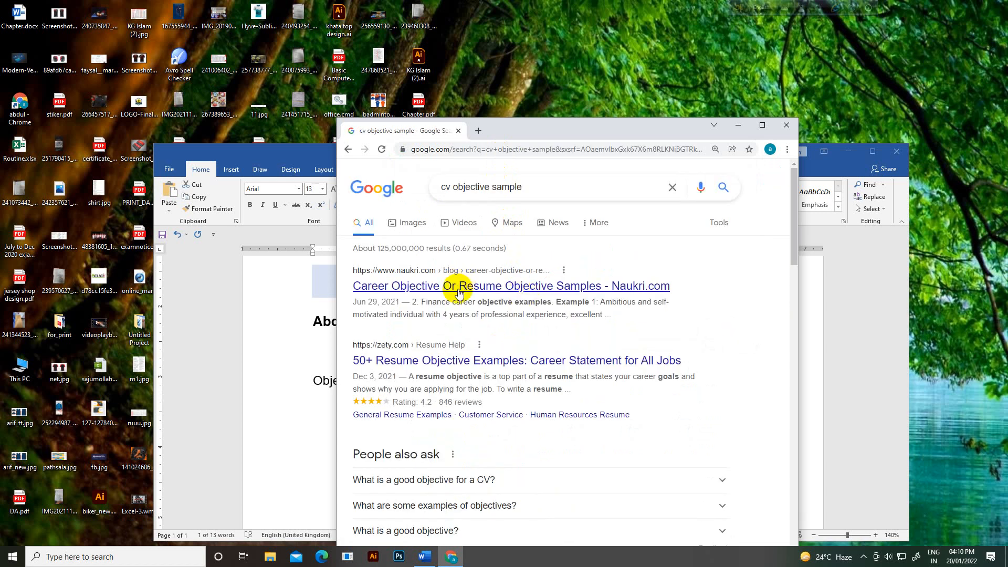
{"action": "middle_click", "coordinate": [482, 361]}
{"action": "left_click", "coordinate": [499, 132]}
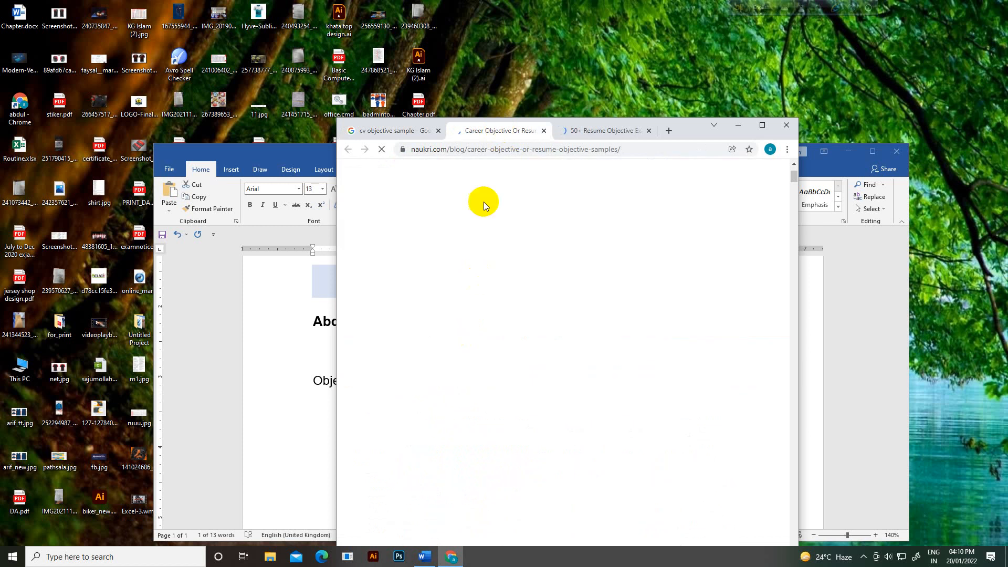
{"action": "left_click", "coordinate": [597, 130]}
Step: Scroll zety's article to General Career Objective Examples and select the first example
{"action": "scroll", "coordinate": [537, 303], "scroll_direction": "down", "scroll_amount": 5}
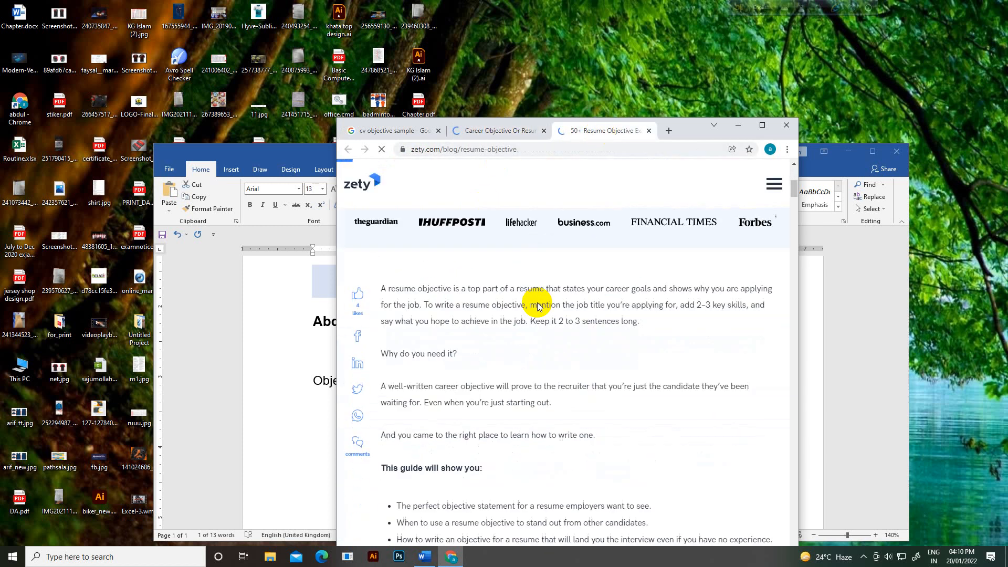
{"action": "scroll", "coordinate": [535, 310], "scroll_direction": "down", "scroll_amount": 3}
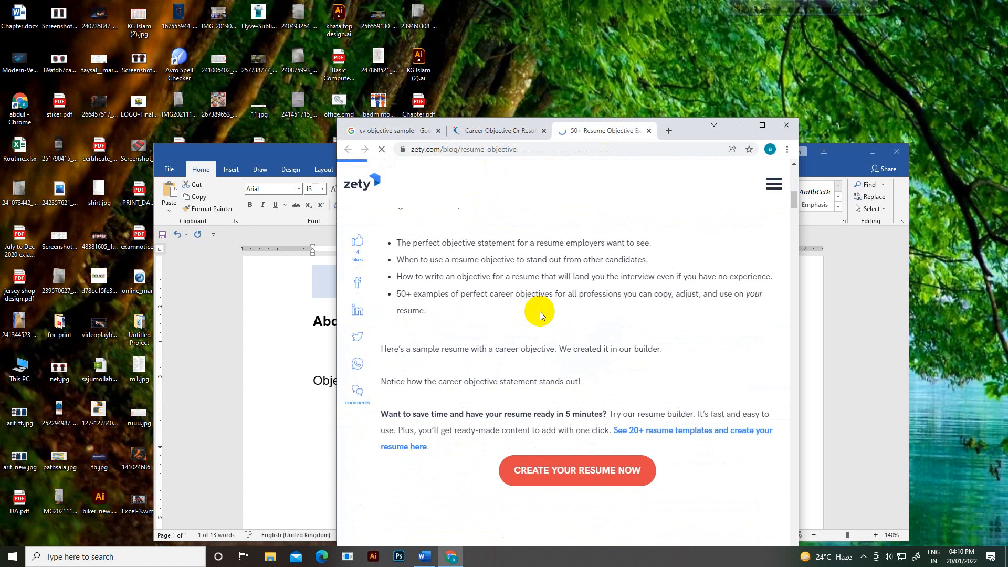
{"action": "scroll", "coordinate": [540, 312], "scroll_direction": "down", "scroll_amount": 5}
{"action": "scroll", "coordinate": [540, 312], "scroll_direction": "down", "scroll_amount": 5}
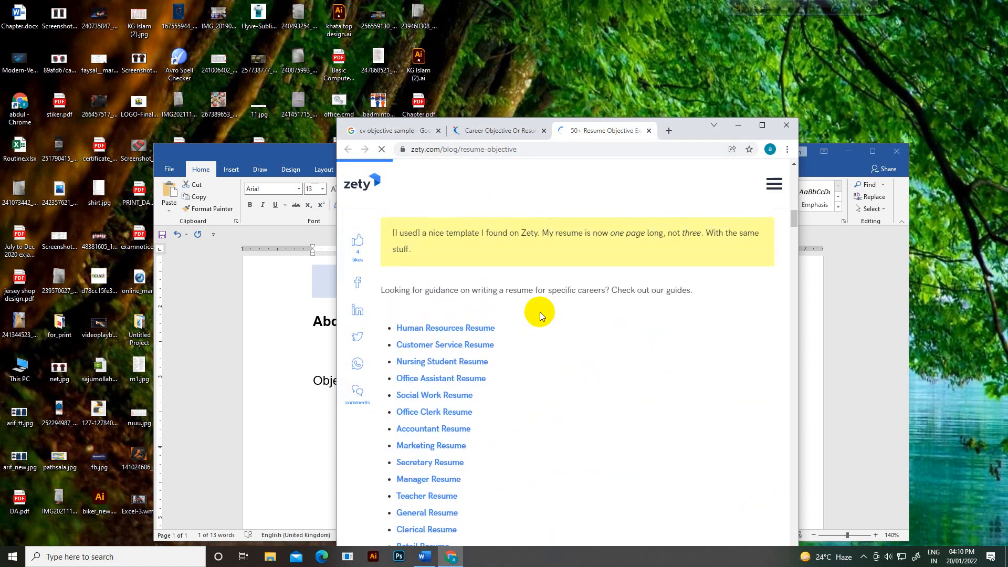
{"action": "scroll", "coordinate": [540, 312], "scroll_direction": "down", "scroll_amount": 4}
{"action": "scroll", "coordinate": [540, 312], "scroll_direction": "down", "scroll_amount": 4}
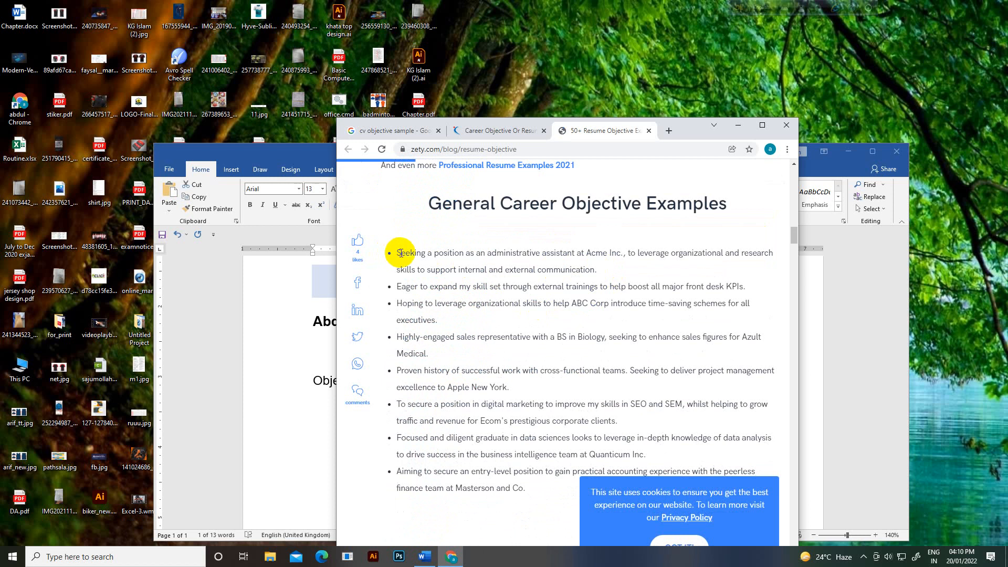
{"action": "left_click_drag", "start_coordinate": [395, 253], "coordinate": [595, 269]}
{"action": "key", "text": "ctrl+c"}
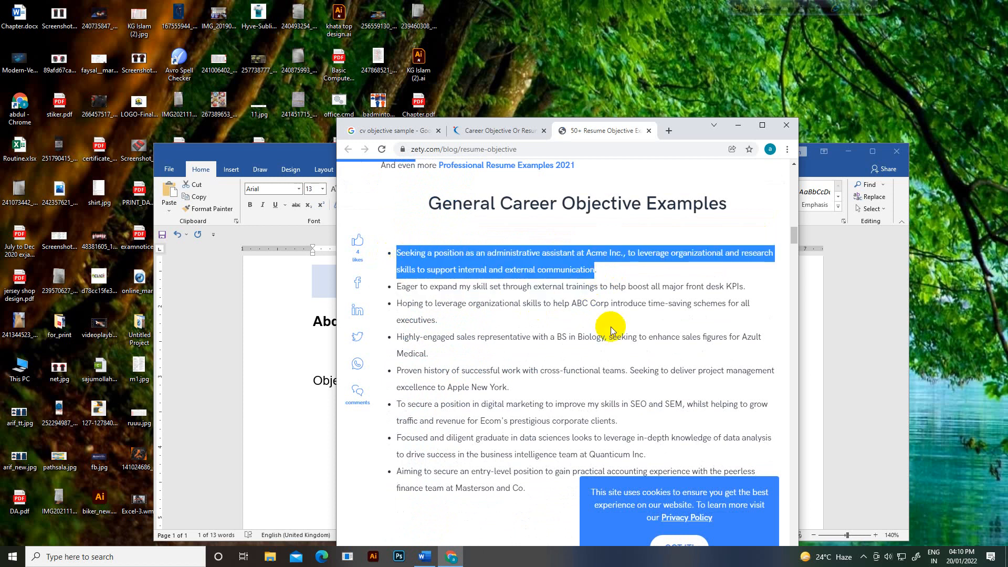
Step: Paste the copied sample objective below the Objective heading in the resume
{"action": "left_click", "coordinate": [308, 154]}
{"action": "left_click", "coordinate": [374, 384]}
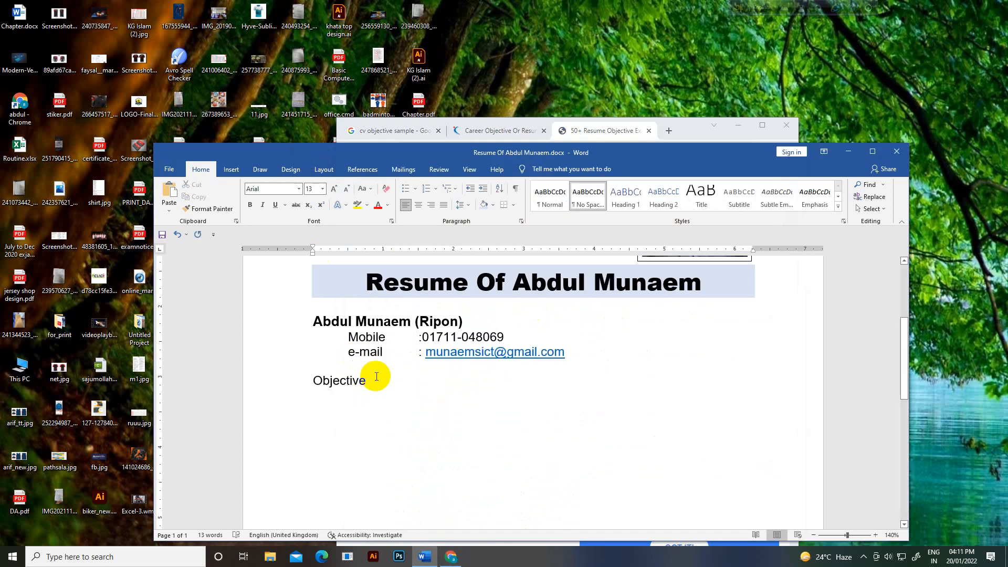
{"action": "key", "text": "ctrl+v"}
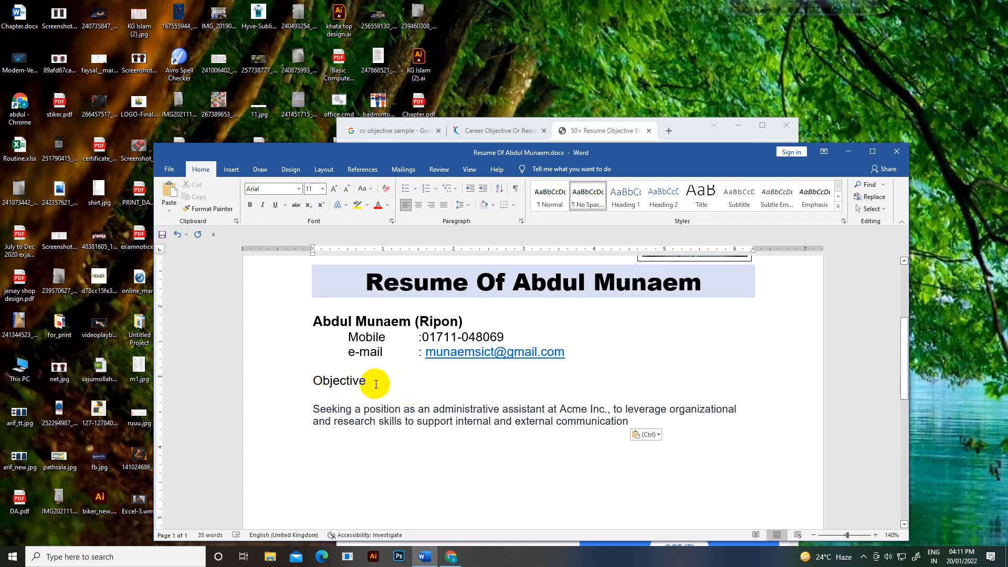
Step: Make the Objective heading bold, 18 pt, with light-blue shading
{"action": "left_click_drag", "start_coordinate": [373, 383], "coordinate": [317, 381]}
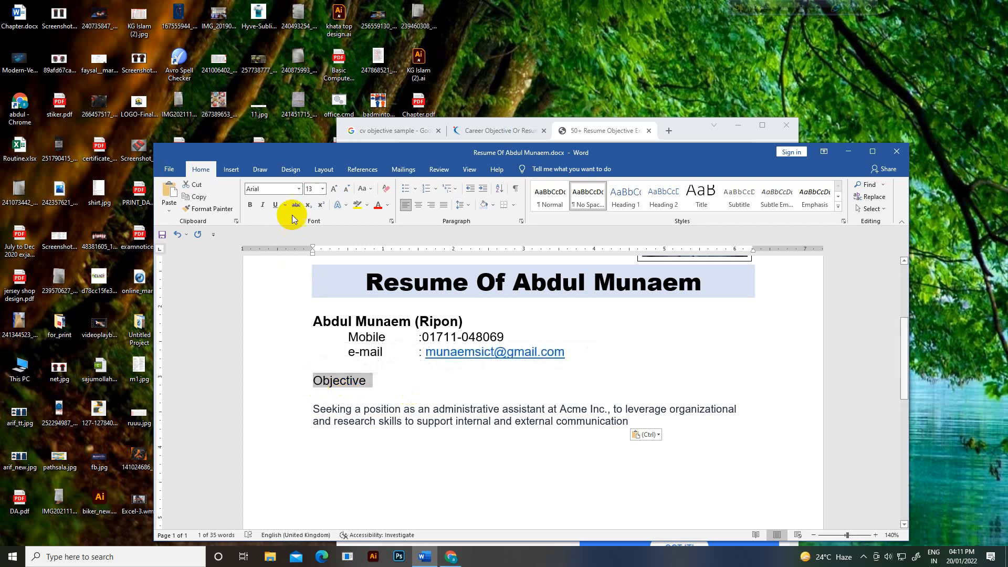
{"action": "left_click", "coordinate": [250, 205]}
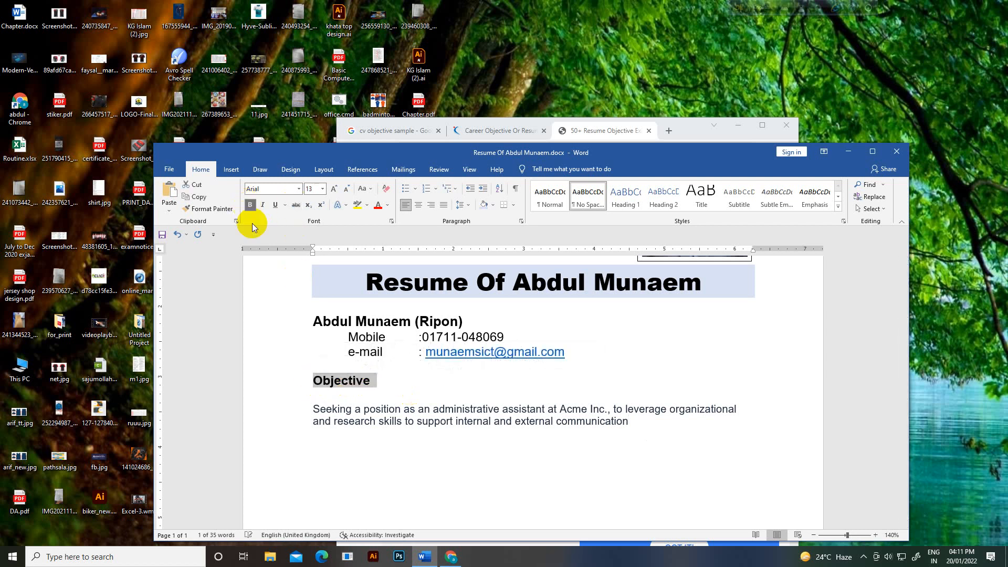
{"action": "left_click", "coordinate": [322, 188]}
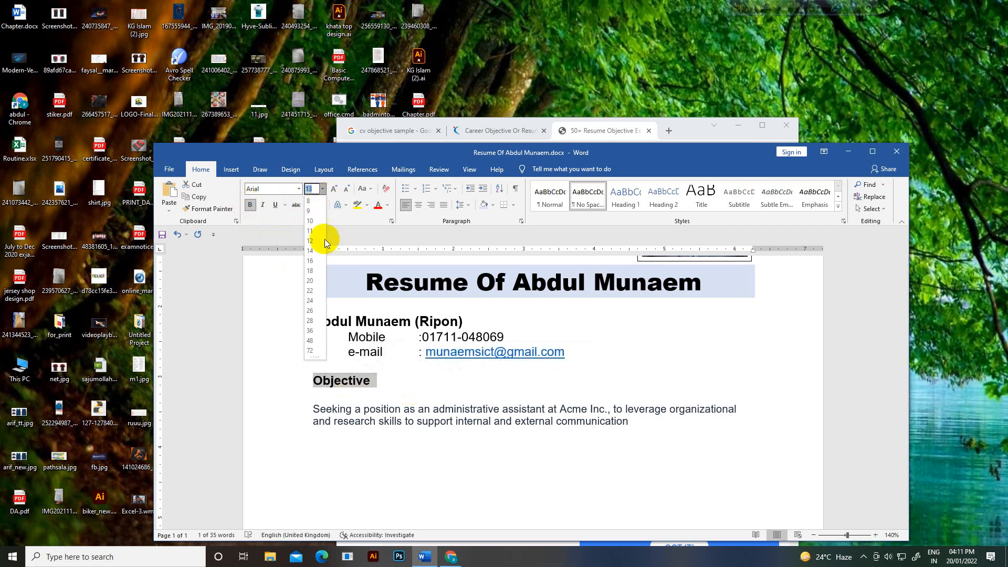
{"action": "left_click", "coordinate": [311, 271]}
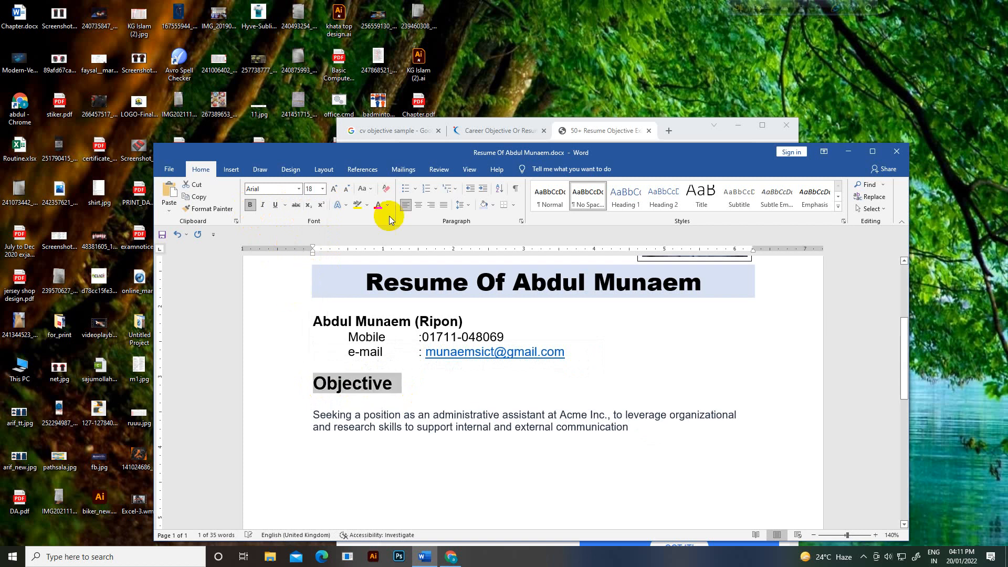
{"action": "left_click", "coordinate": [492, 206]}
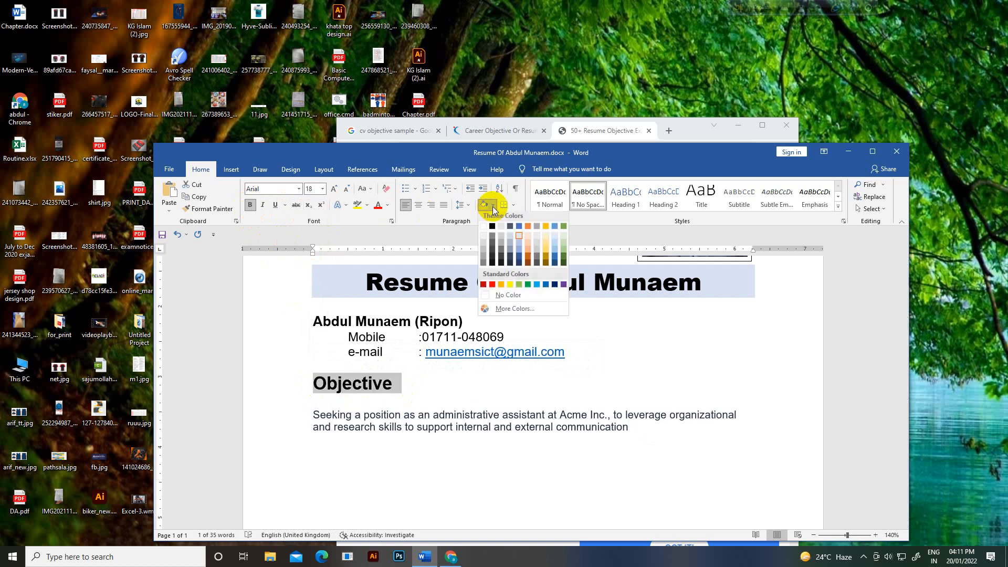
{"action": "left_click", "coordinate": [519, 240]}
{"action": "left_click", "coordinate": [535, 417]}
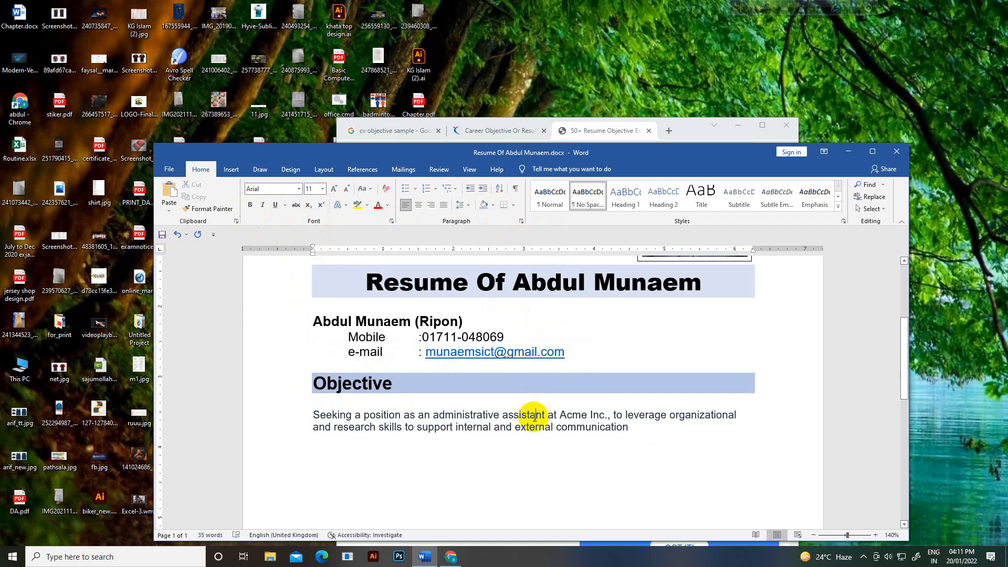
{"action": "scroll", "coordinate": [535, 418], "scroll_direction": "up", "scroll_amount": 1}
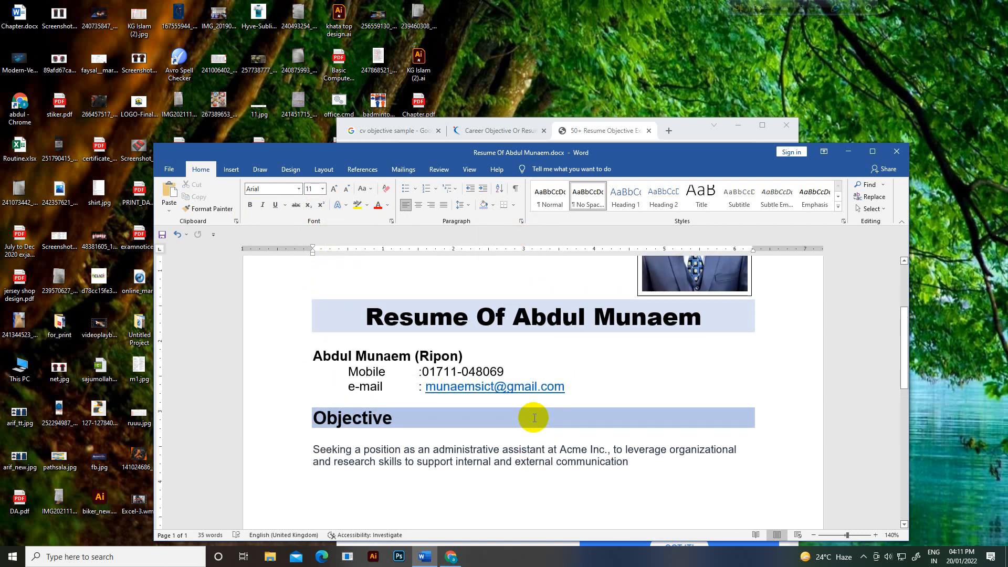
{"action": "scroll", "coordinate": [534, 418], "scroll_direction": "up", "scroll_amount": 1}
{"action": "scroll", "coordinate": [534, 417], "scroll_direction": "down", "scroll_amount": 1}
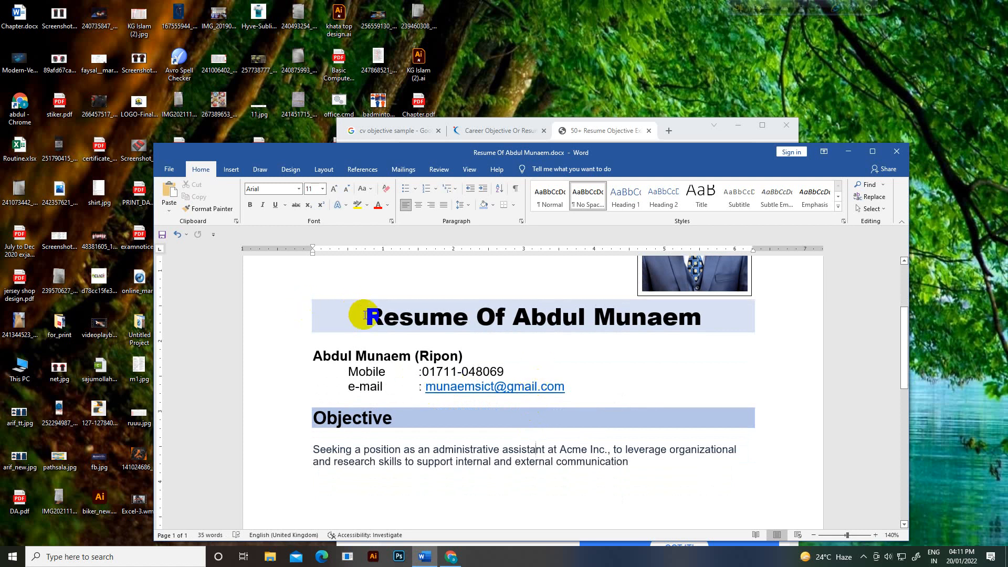
Step: Try a 3 pt box border on the title via Borders and Shading, then undo it
{"action": "left_click_drag", "start_coordinate": [365, 315], "coordinate": [720, 335]}
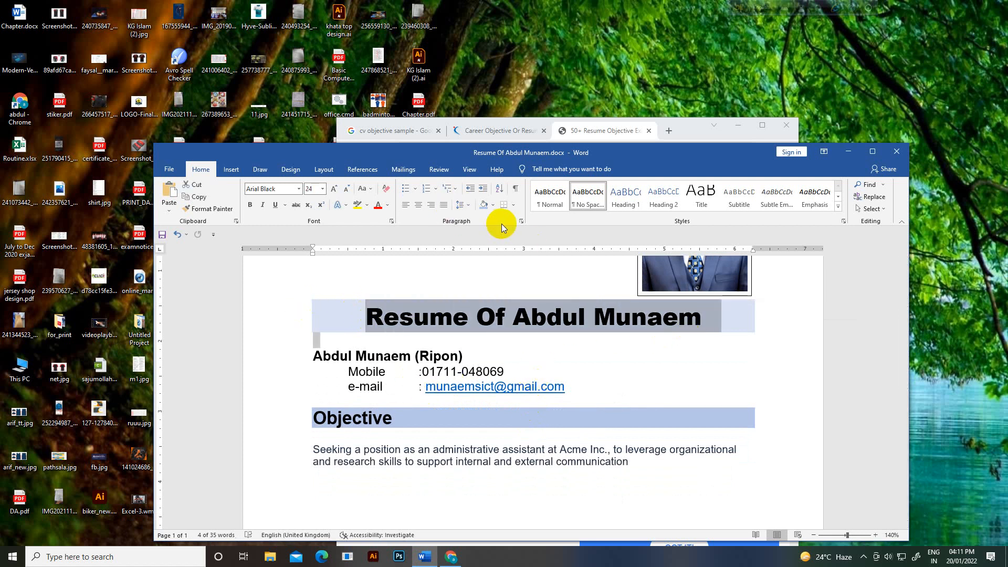
{"action": "left_click", "coordinate": [517, 209]}
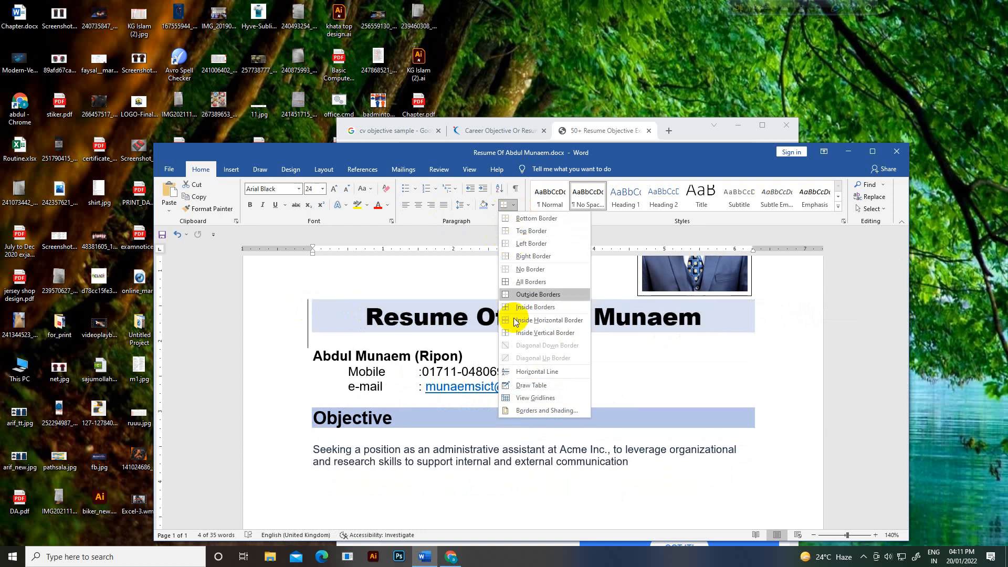
{"action": "left_click", "coordinate": [527, 411]}
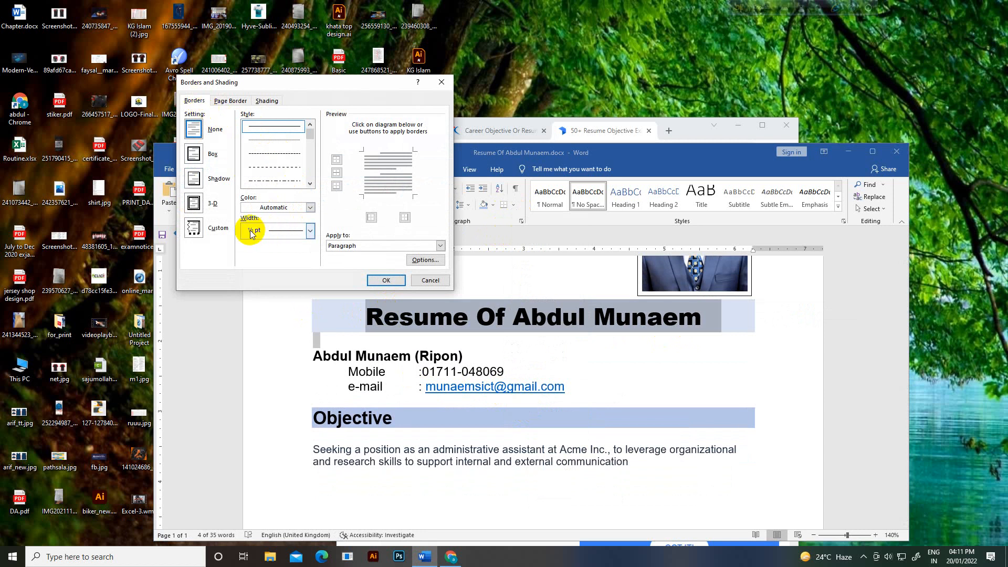
{"action": "left_click", "coordinate": [270, 231]}
{"action": "left_click", "coordinate": [279, 327]}
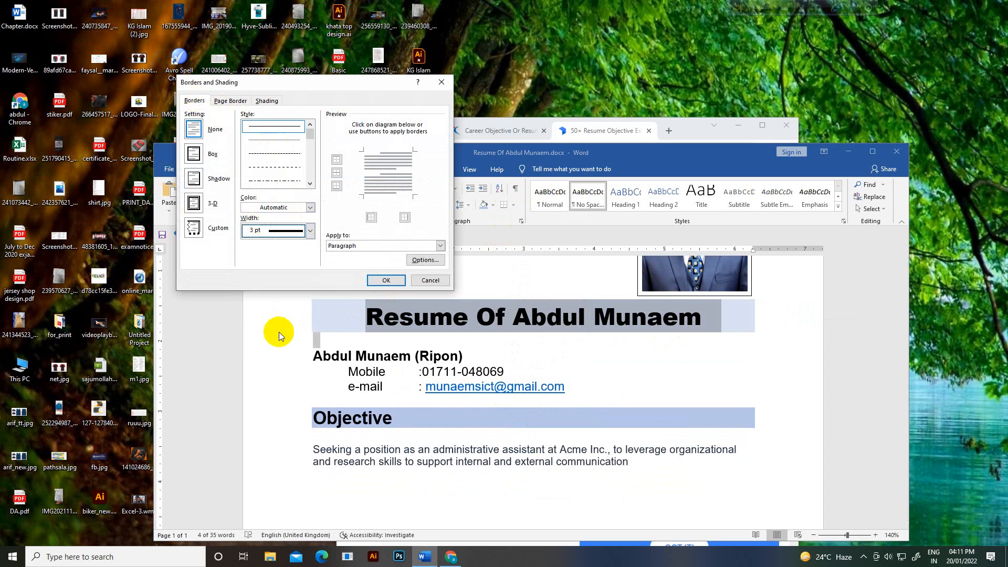
{"action": "left_click", "coordinate": [383, 281]}
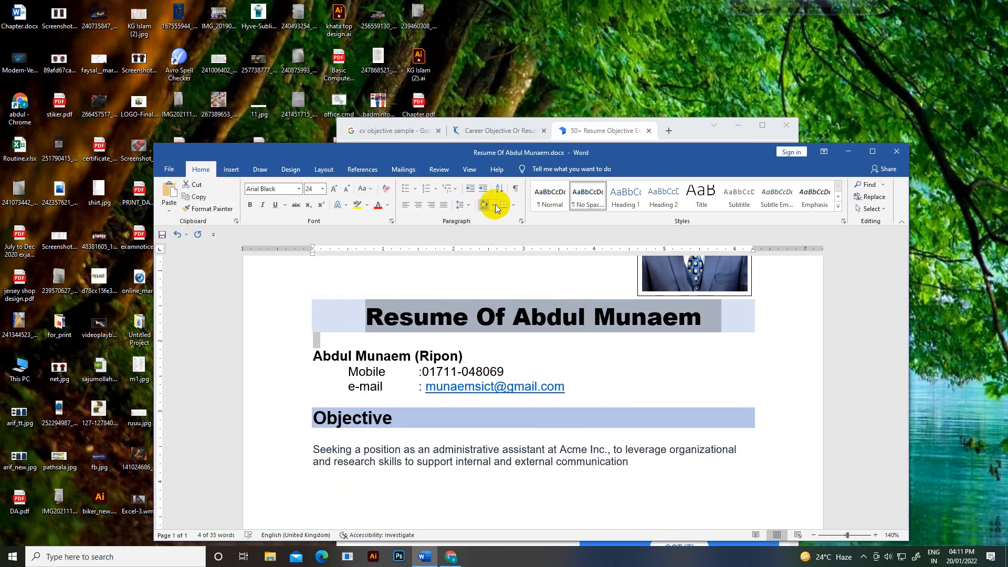
{"action": "left_click", "coordinate": [513, 209]}
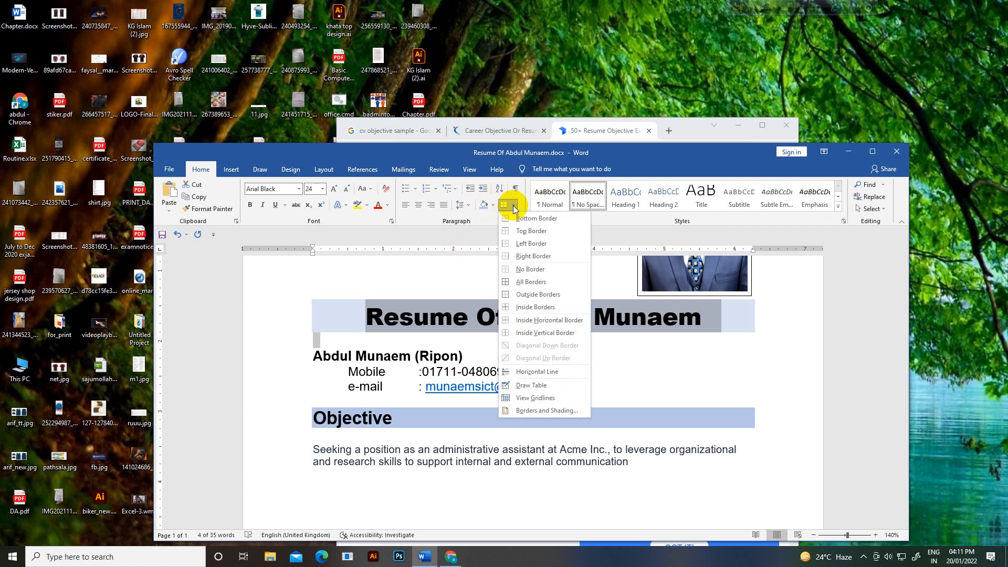
{"action": "left_click", "coordinate": [533, 283]}
{"action": "left_click", "coordinate": [328, 368]}
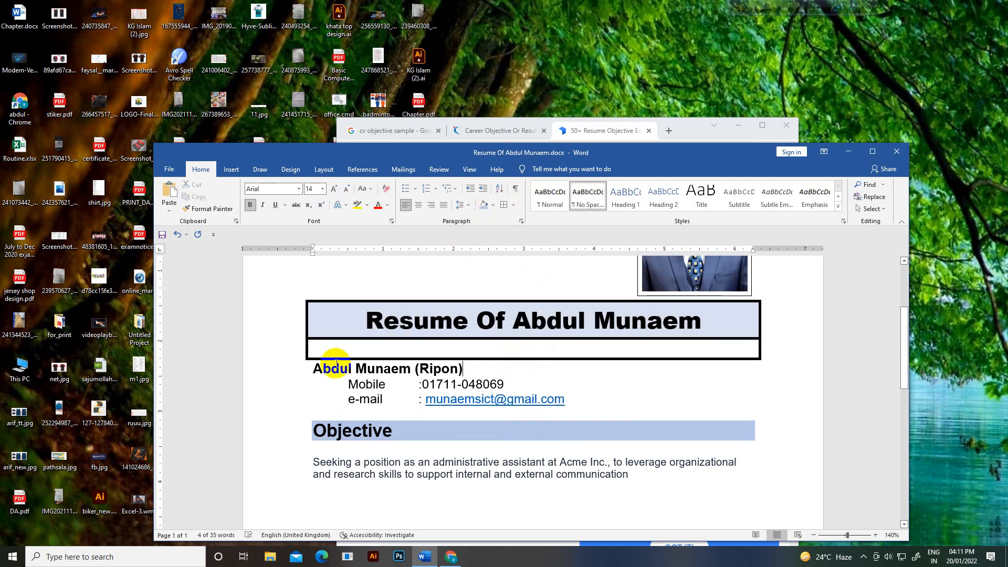
{"action": "key", "text": "ctrl+z"}
Step: Reselect the resume title and give it an Outside box border
{"action": "left_click", "coordinate": [348, 333]}
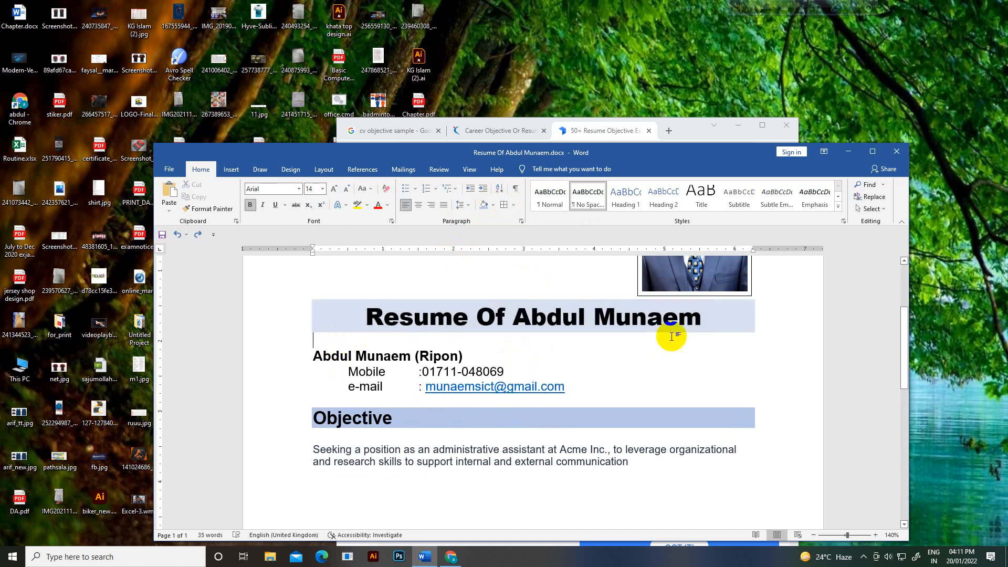
{"action": "left_click_drag", "start_coordinate": [707, 321], "coordinate": [391, 322]}
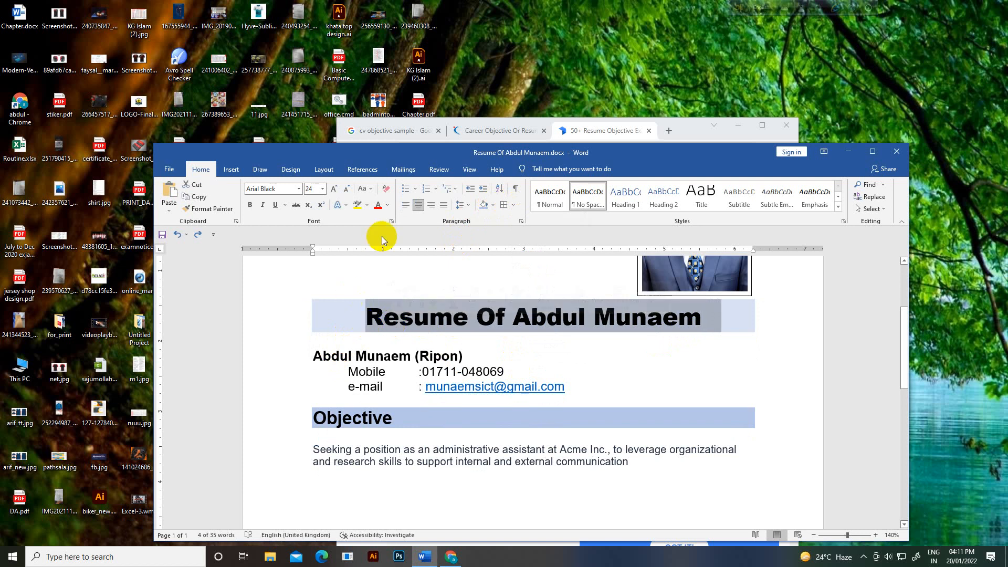
{"action": "left_click", "coordinate": [513, 205]}
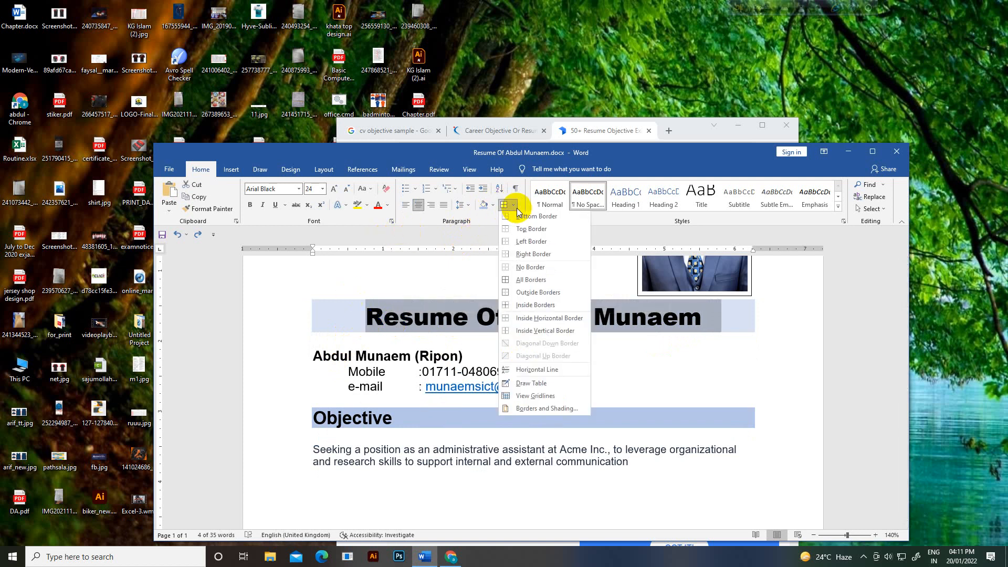
{"action": "left_click", "coordinate": [524, 283]}
{"action": "left_click", "coordinate": [548, 360]}
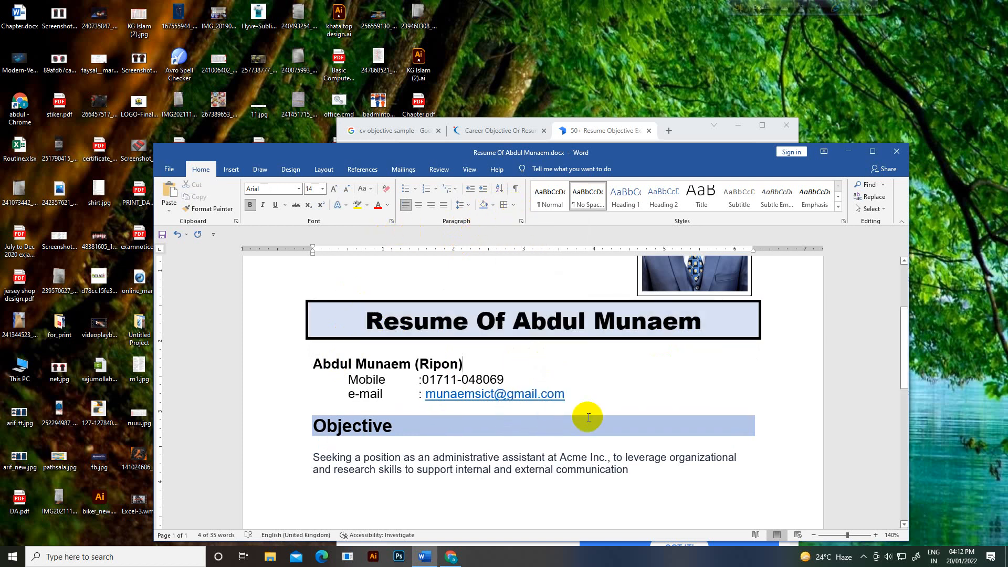
{"action": "scroll", "coordinate": [608, 441], "scroll_direction": "up", "scroll_amount": 1}
{"action": "scroll", "coordinate": [608, 441], "scroll_direction": "up", "scroll_amount": 1}
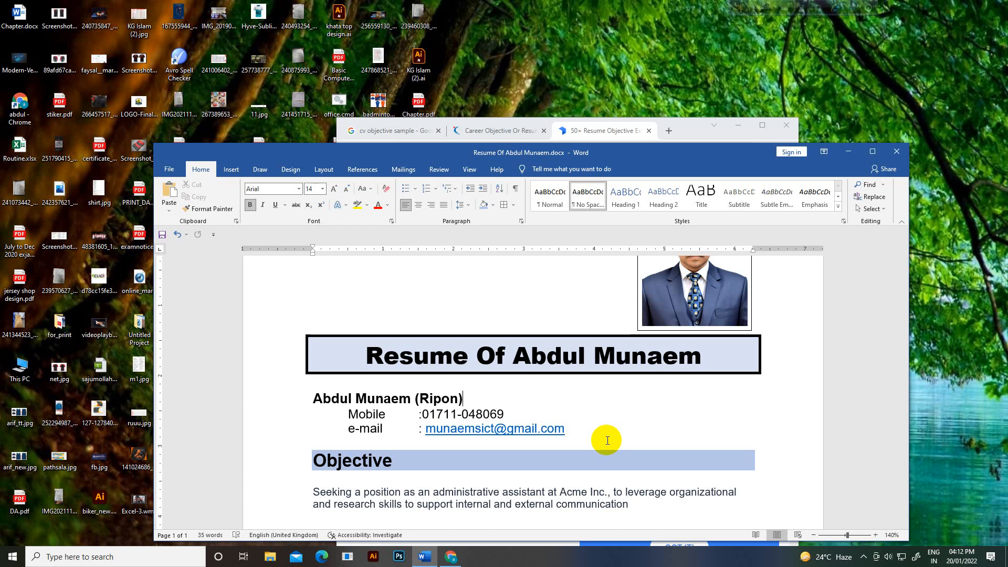
{"action": "scroll", "coordinate": [578, 426], "scroll_direction": "down", "scroll_amount": 2}
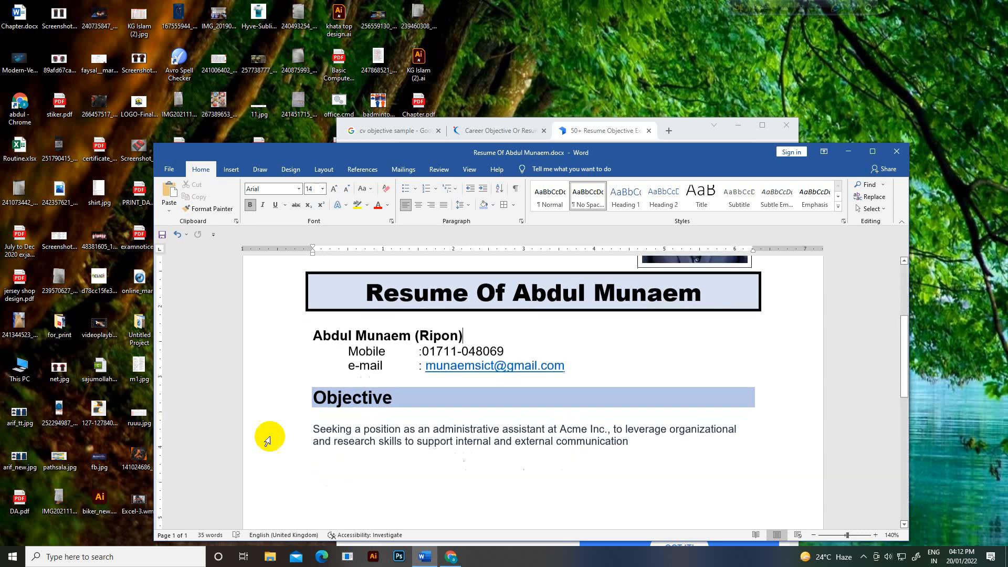
{"action": "scroll", "coordinate": [399, 395], "scroll_direction": "down", "scroll_amount": 1}
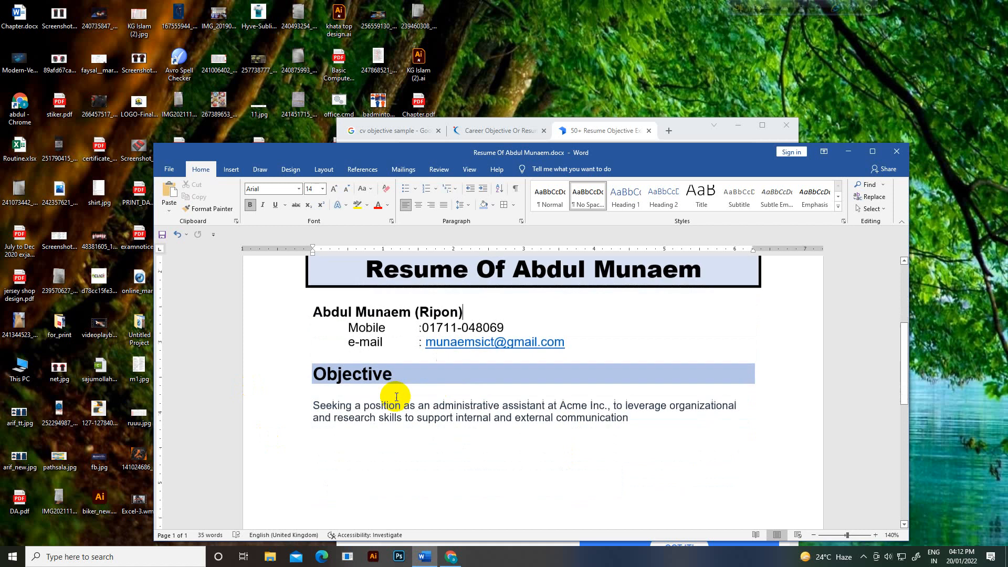
Step: Type an 'Experience' heading on a new line below the objective paragraph
{"action": "left_click", "coordinate": [651, 400]}
{"action": "key", "text": "Return"}
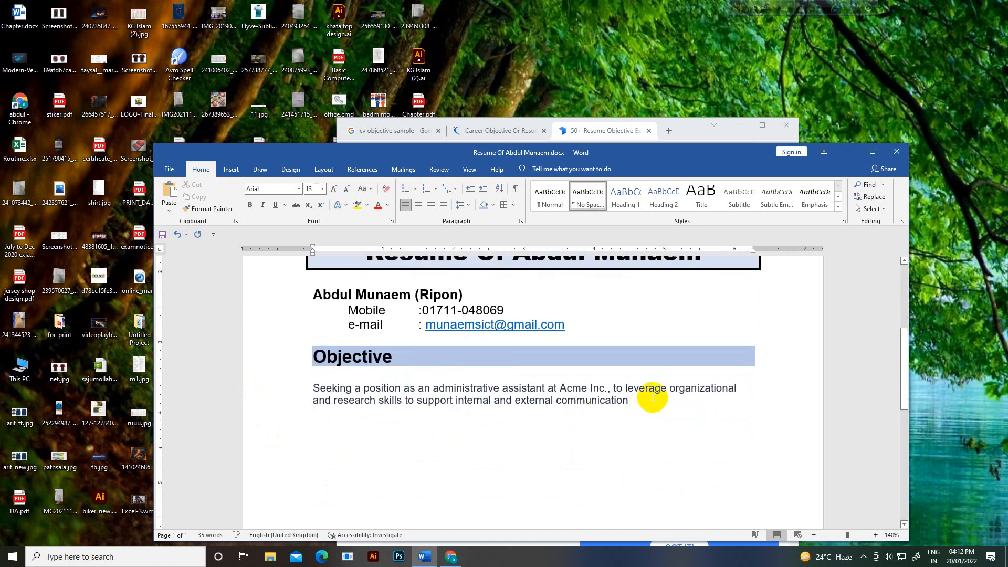
{"action": "type", "text": "E"}
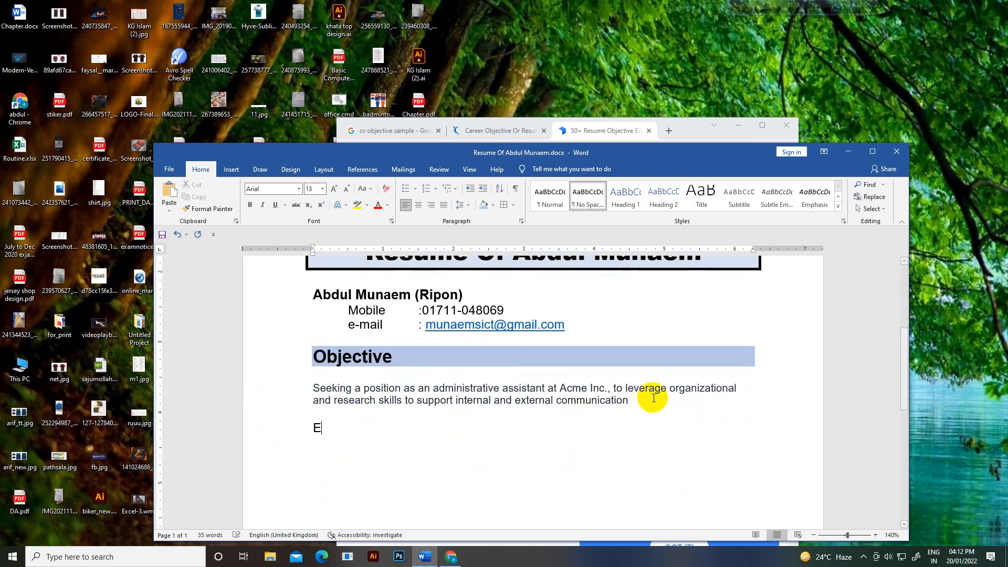
{"action": "type", "text": "xperi"}
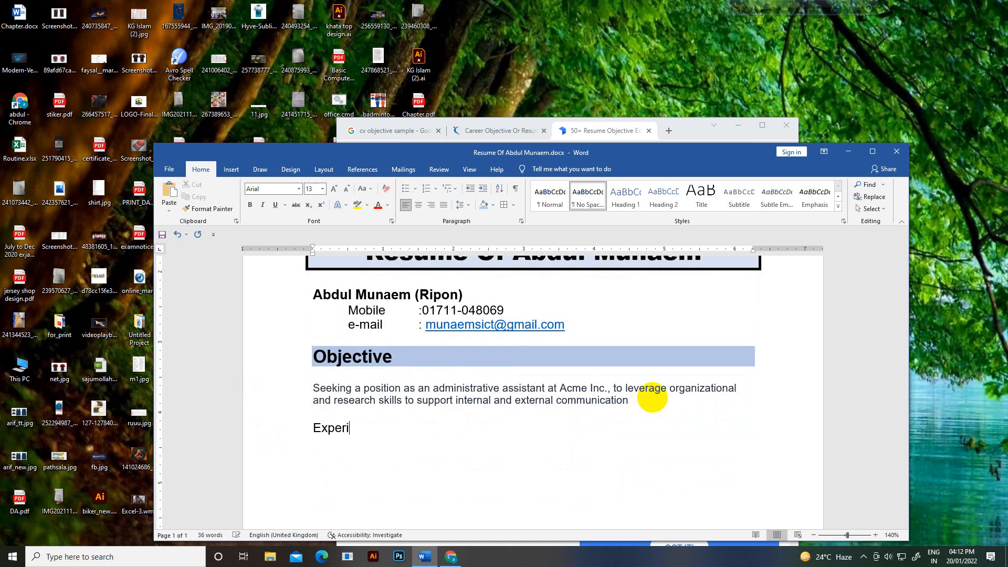
{"action": "type", "text": "ec"}
{"action": "key", "text": "BackSpace"}
{"action": "type", "text": "nce"}
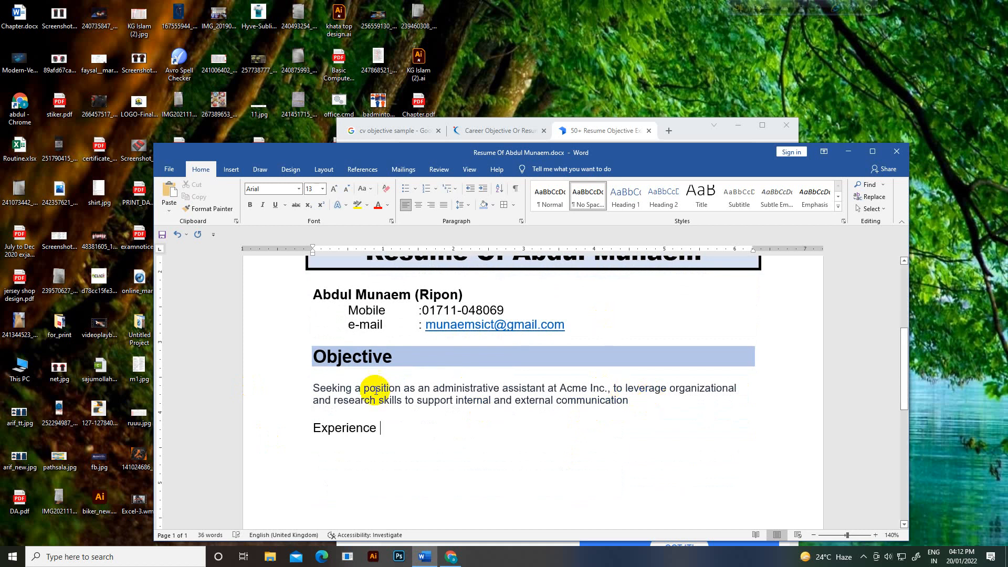
Step: Copy the Objective heading's shaded formatting onto Experience with Format Painter
{"action": "left_click_drag", "start_coordinate": [401, 359], "coordinate": [314, 366]}
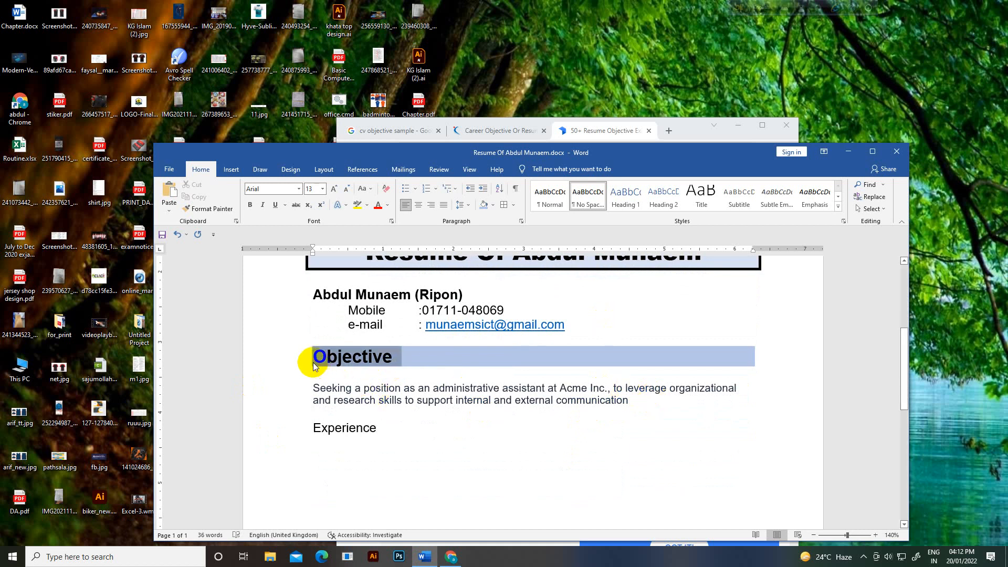
{"action": "left_click", "coordinate": [217, 210]}
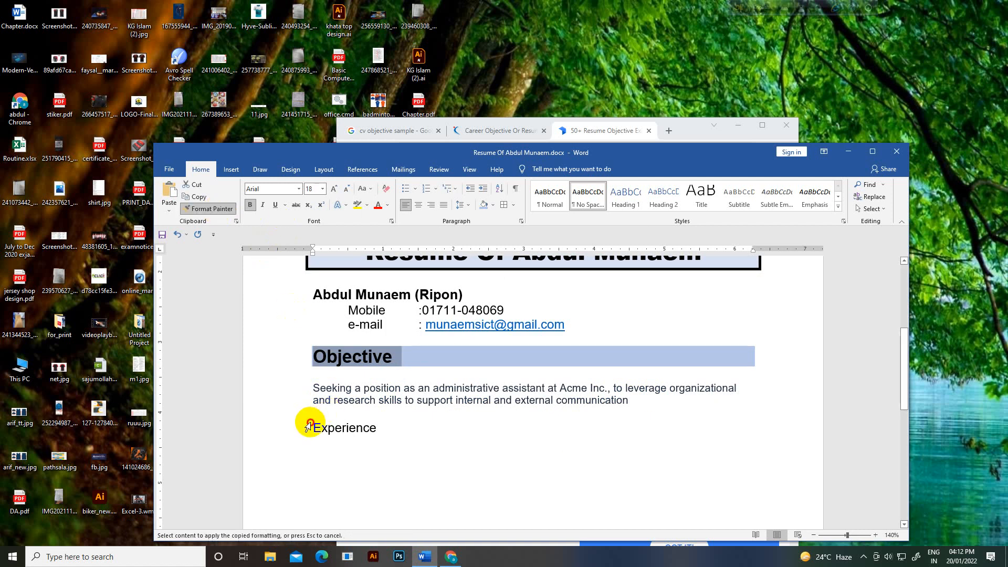
{"action": "mouse_move", "coordinate": [311, 427]}
{"action": "left_mouse_down"}
{"action": "mouse_move", "coordinate": [368, 428]}
{"action": "mouse_move", "coordinate": [401, 442]}
{"action": "left_mouse_up"}
{"action": "left_click", "coordinate": [351, 489]}
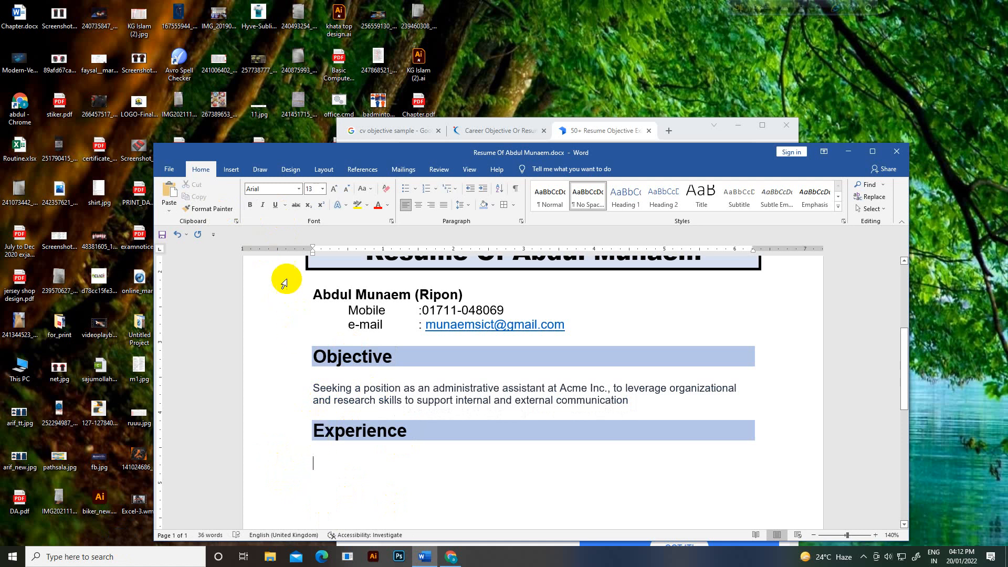
Step: Start a four-diamond bulleted list with Grameenphone and indent a sub-point beneath it
{"action": "left_click", "coordinate": [416, 189]}
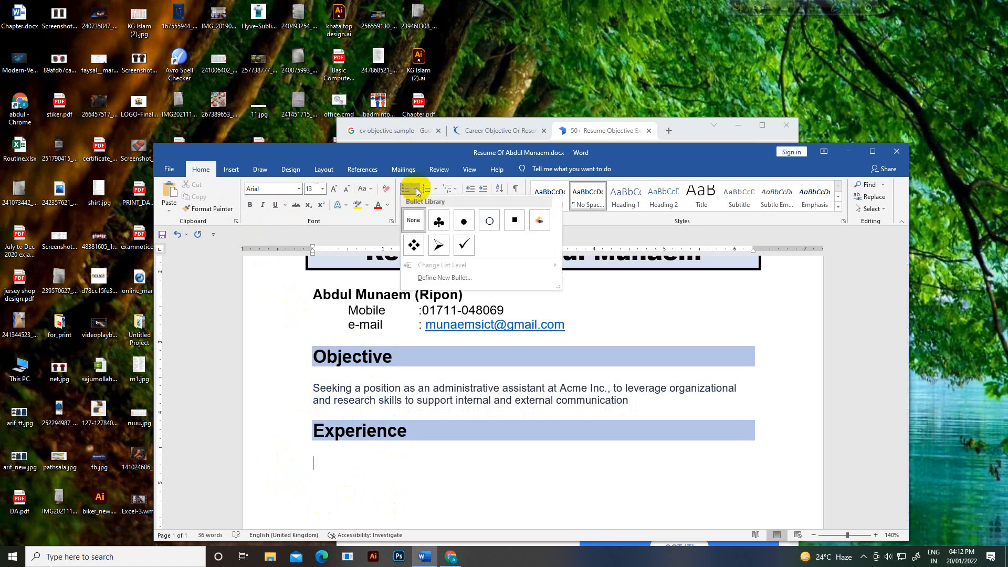
{"action": "left_click", "coordinate": [414, 245]}
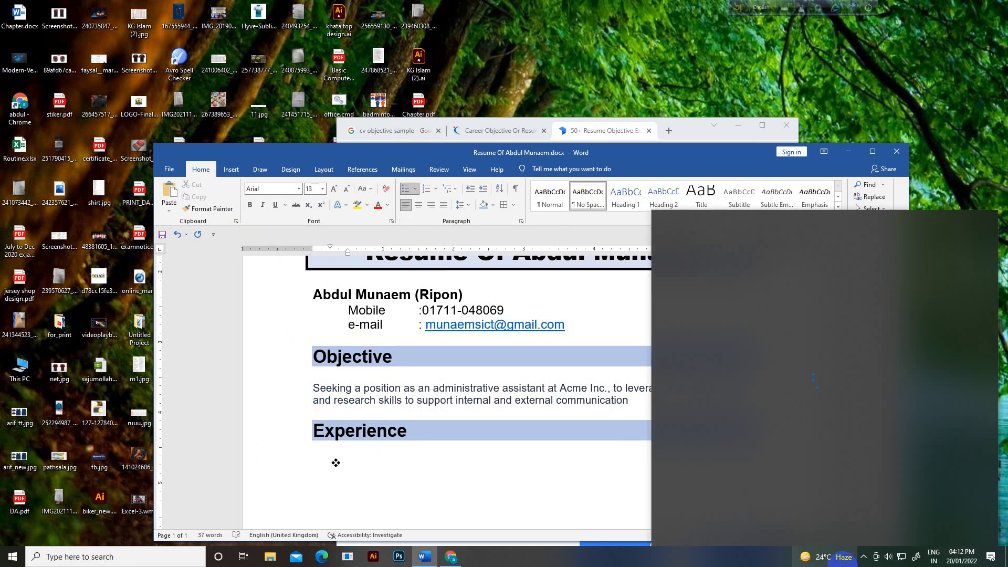
{"action": "type", "text": "Gra"}
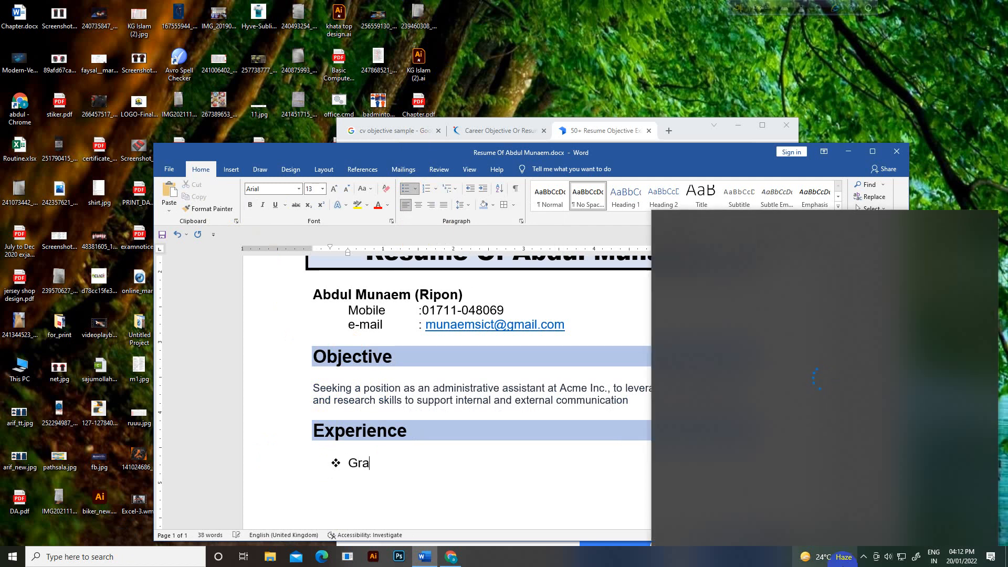
{"action": "type", "text": "meenphone"}
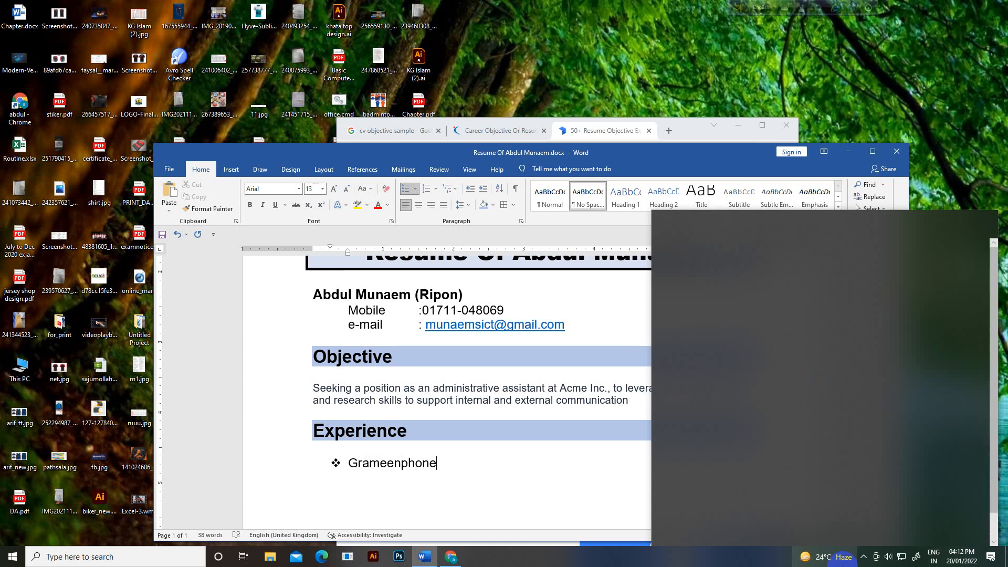
{"action": "key", "text": "Tab"}
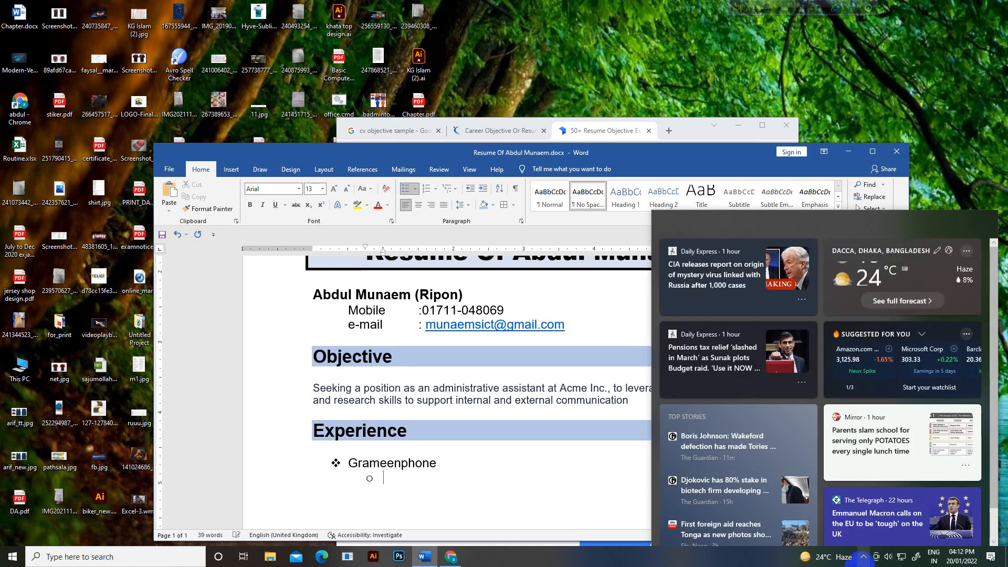
Step: Type the sub-points Post: customer Manager, Description, and Joining Date
{"action": "left_click", "coordinate": [399, 489]}
{"action": "left_click", "coordinate": [396, 483]}
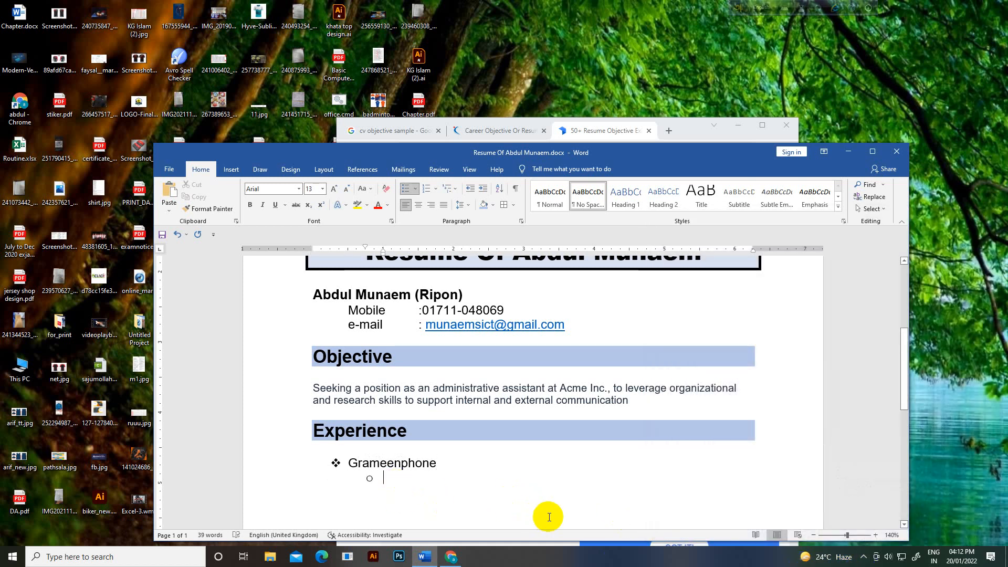
{"action": "type", "text": "po"}
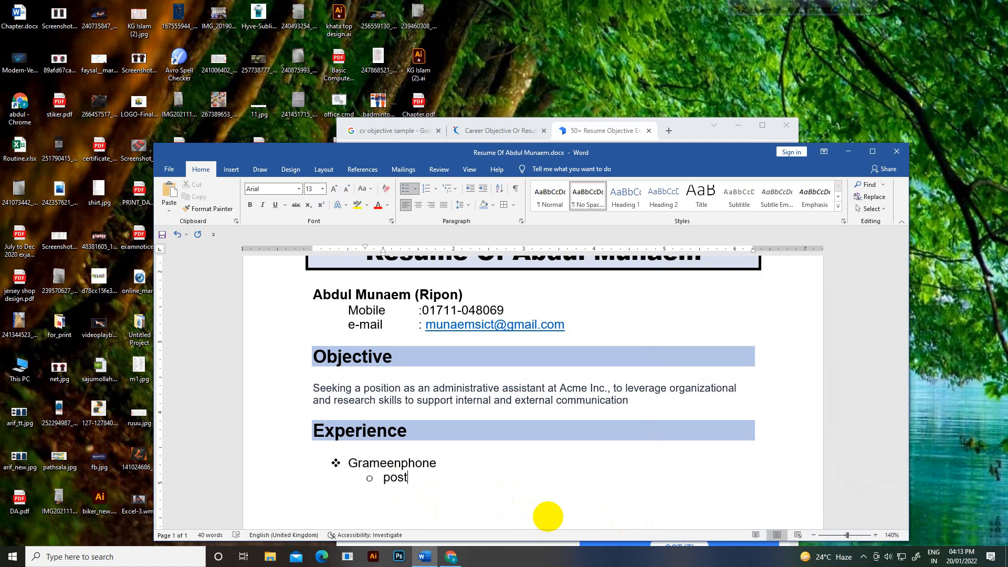
{"action": "type", "text": "st"}
{"action": "key", "text": "Tab"}
{"action": "type", "text": ": custome"}
{"action": "type", "text": "Manager "}
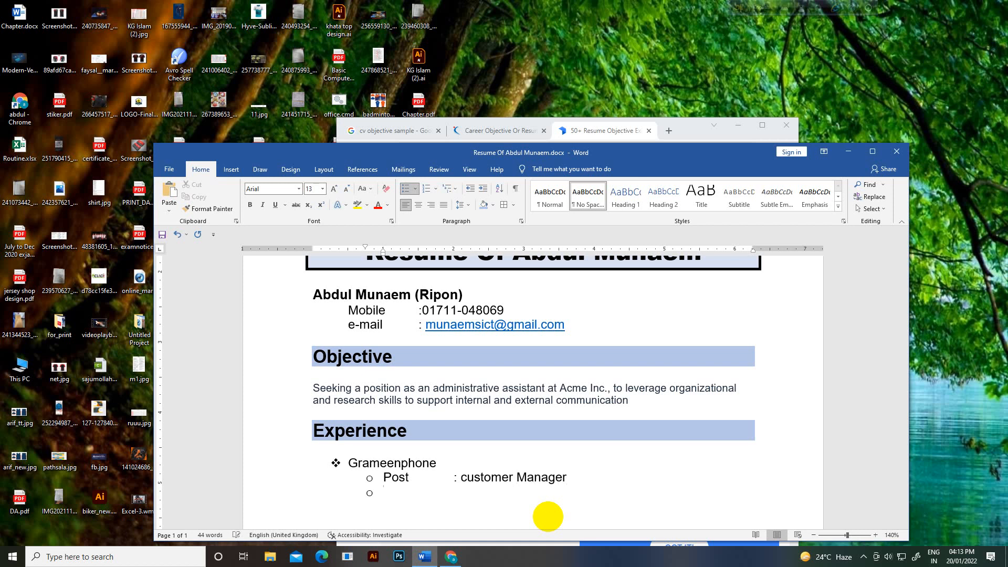
{"action": "type", "text": "Des"}
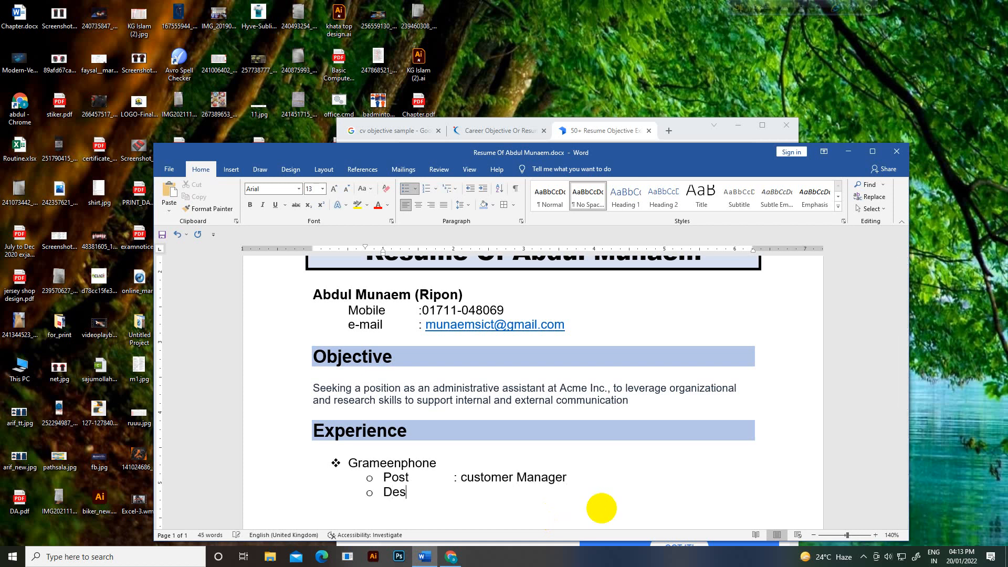
{"action": "type", "text": "cription :"}
{"action": "scroll", "coordinate": [502, 475], "scroll_direction": "down", "scroll_amount": 1}
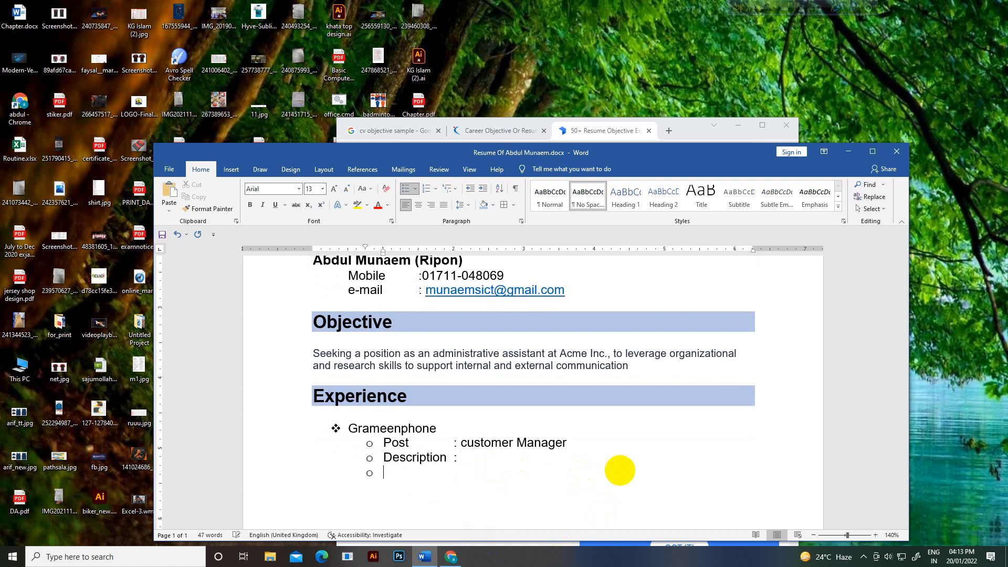
{"action": "type", "text": "Joining Date :"}
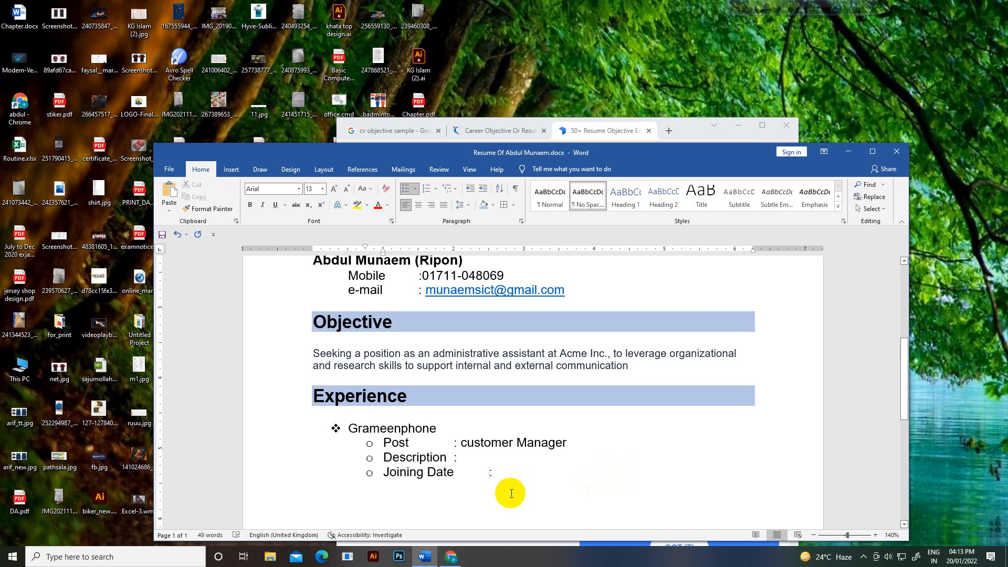
Step: Insert tabs before the Post and Description colons to line them up
{"action": "left_click", "coordinate": [453, 443]}
{"action": "key", "text": "Tab"}
{"action": "left_click", "coordinate": [453, 455]}
{"action": "key", "text": "Tab"}
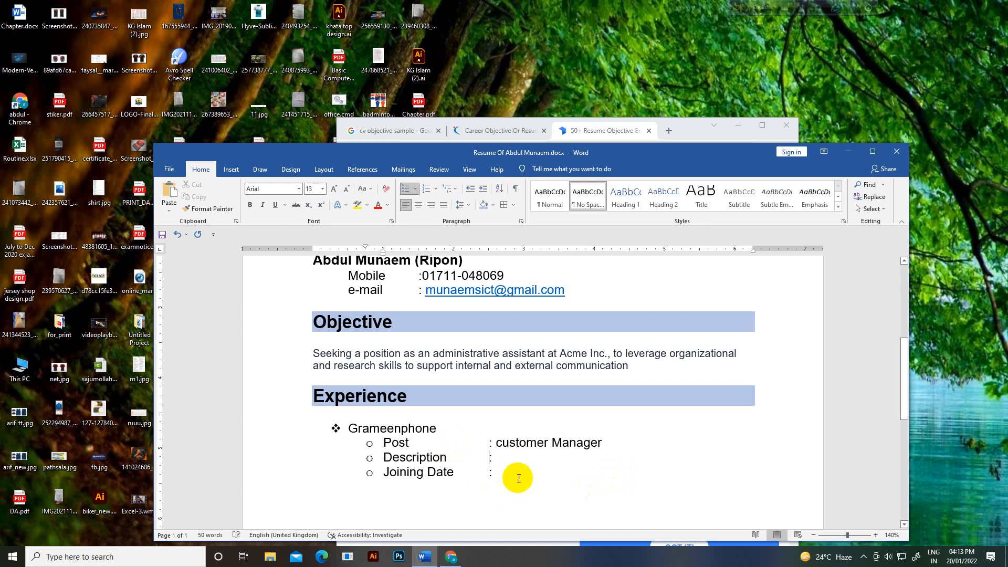
Step: Enter Joining Date 9/3/2010 and add a Resigning date sub-point of 12/3/2012
{"action": "left_click", "coordinate": [508, 473]}
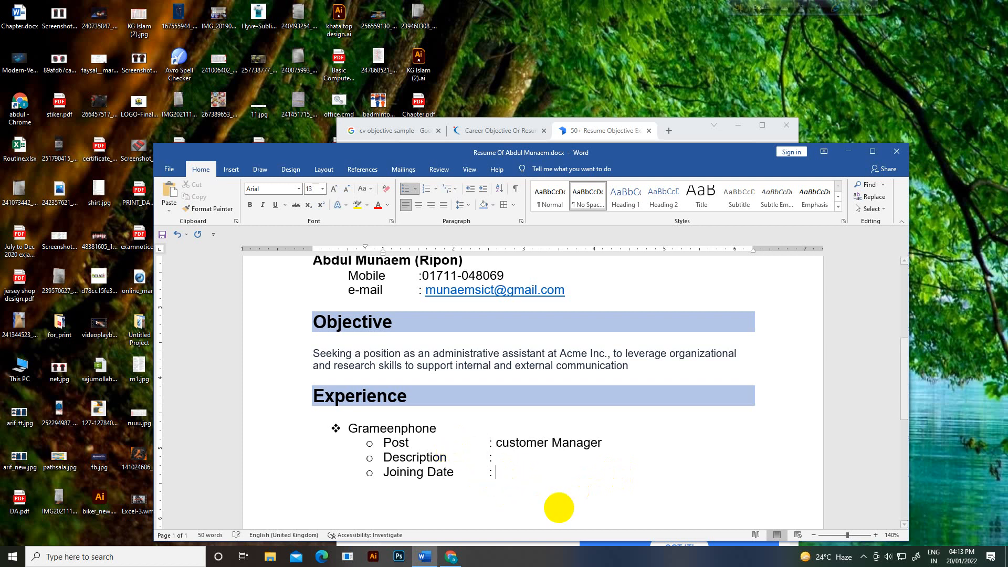
{"action": "type", "text": "3"}
{"action": "key", "text": "BackSpace"}
{"action": "type", "text": "9/3/200"}
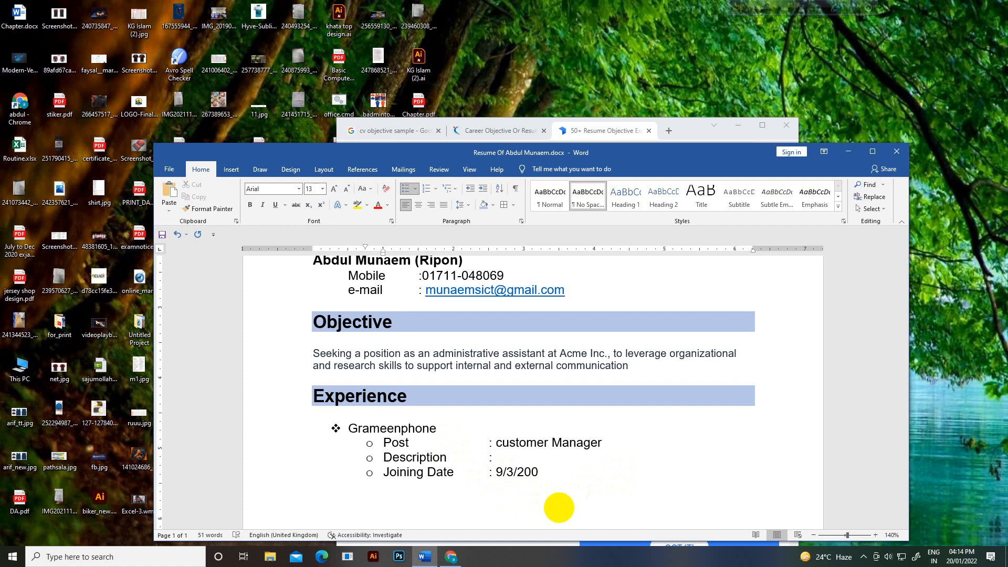
{"action": "key", "text": "BackSpace"}
{"action": "type", "text": "10"}
{"action": "type", "text": "resigni"}
{"action": "type", "text": "ng date"}
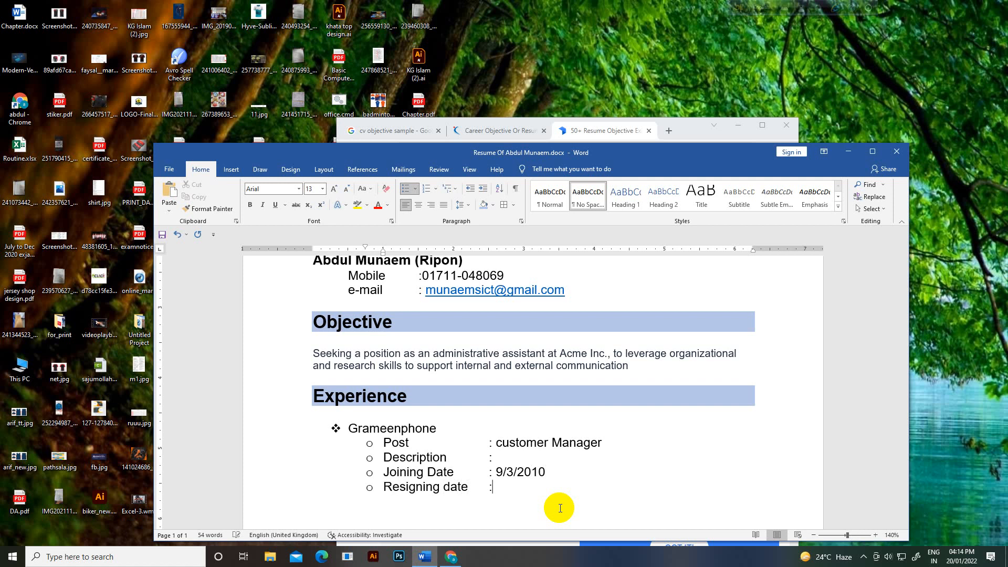
{"action": "type", "text": "\t:12/3/200"}
{"action": "key", "text": "BackSpace"}
{"action": "type", "text": "12"}
Step: Add a top-level Daffodil IT entry and select Grameenphone's four detail lines
{"action": "scroll", "coordinate": [583, 481], "scroll_direction": "down", "scroll_amount": 2}
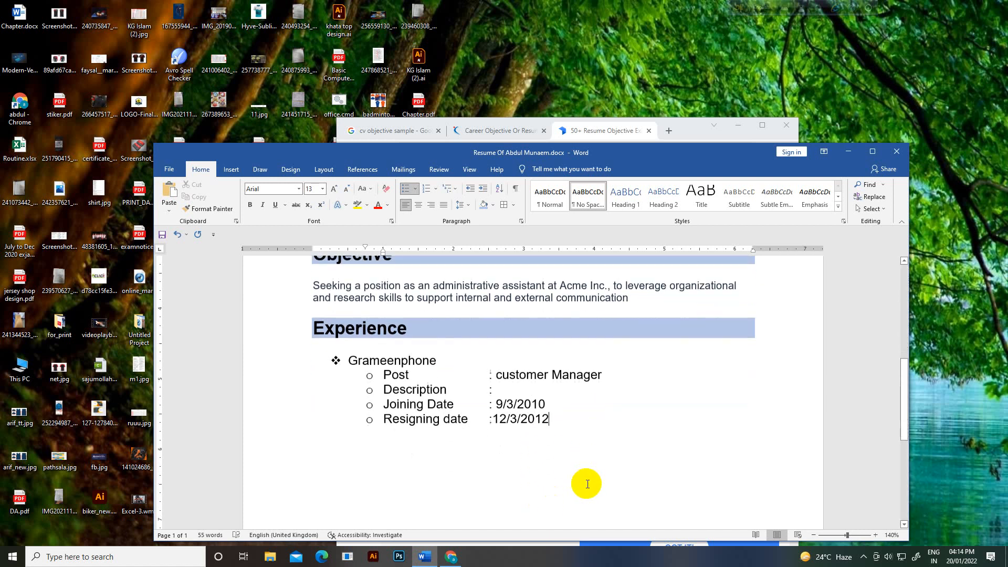
{"action": "key", "text": "Return"}
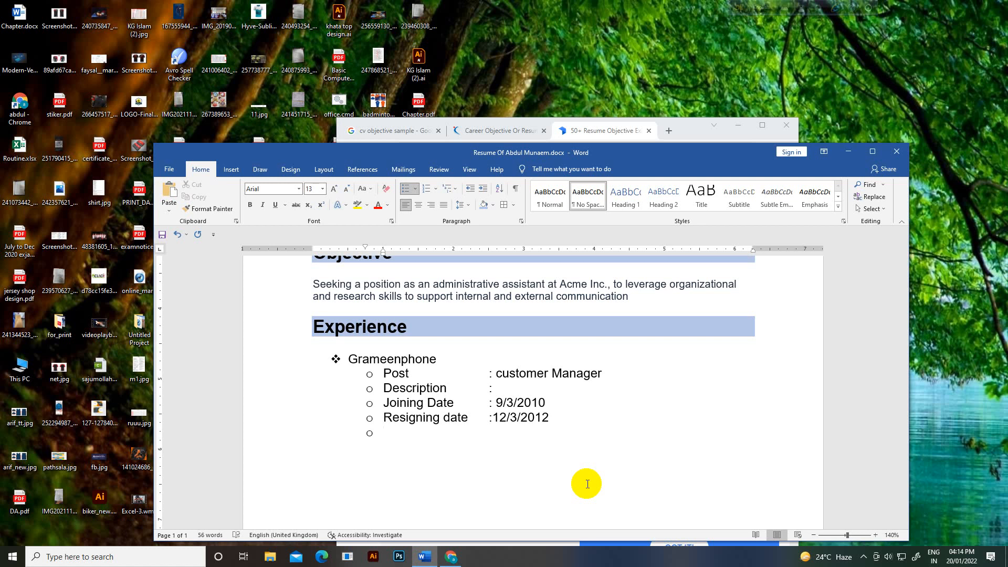
{"action": "key", "text": "shift+Tab"}
{"action": "type", "text": "Daffodil IT"}
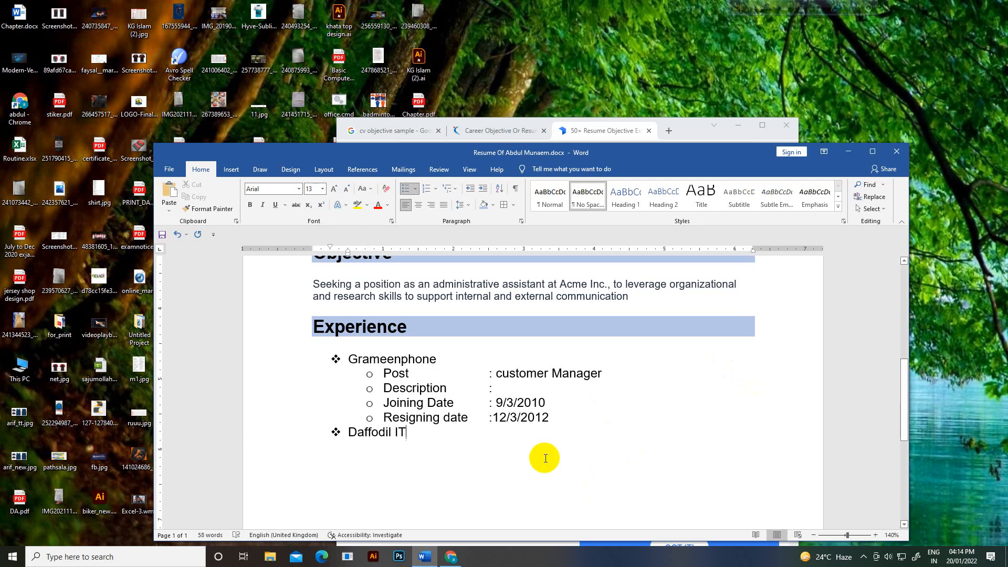
{"action": "left_click_drag", "start_coordinate": [564, 421], "coordinate": [375, 374]}
{"action": "key", "text": "ctrl+c"}
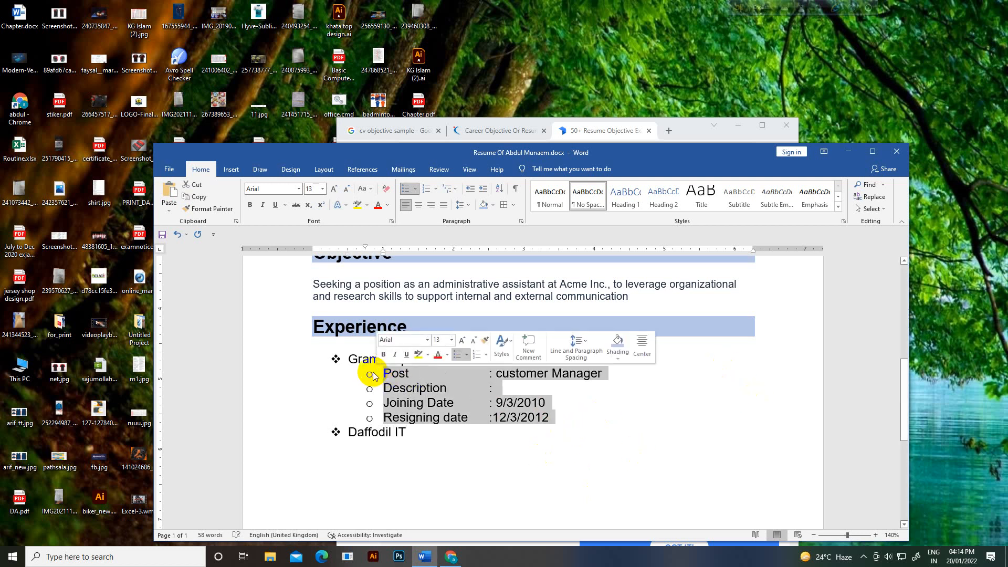
Step: Paste the four detail lines under Daffodil IT and change its Post to Auto CAD instructor
{"action": "left_click", "coordinate": [389, 460]}
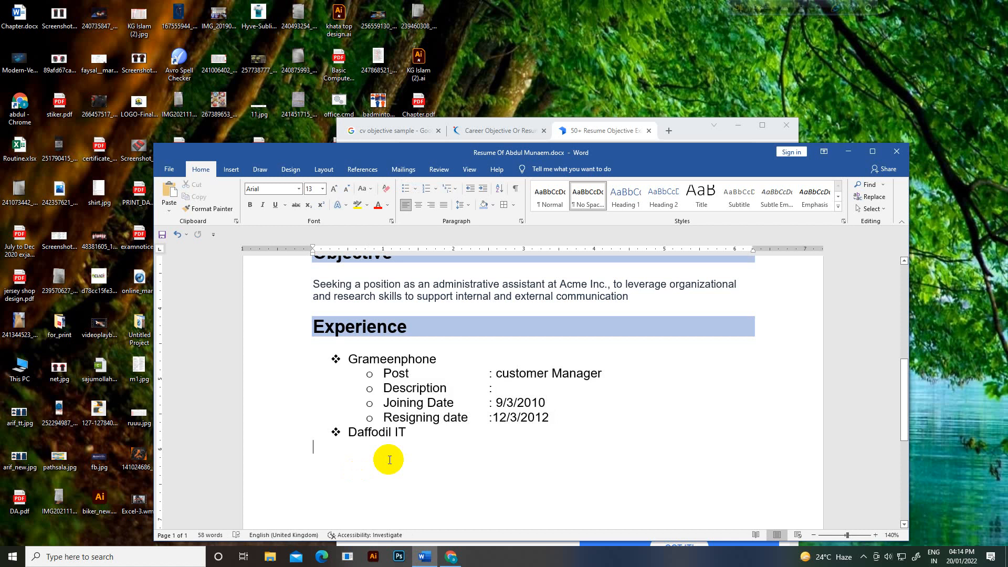
{"action": "key", "text": "ctrl+v"}
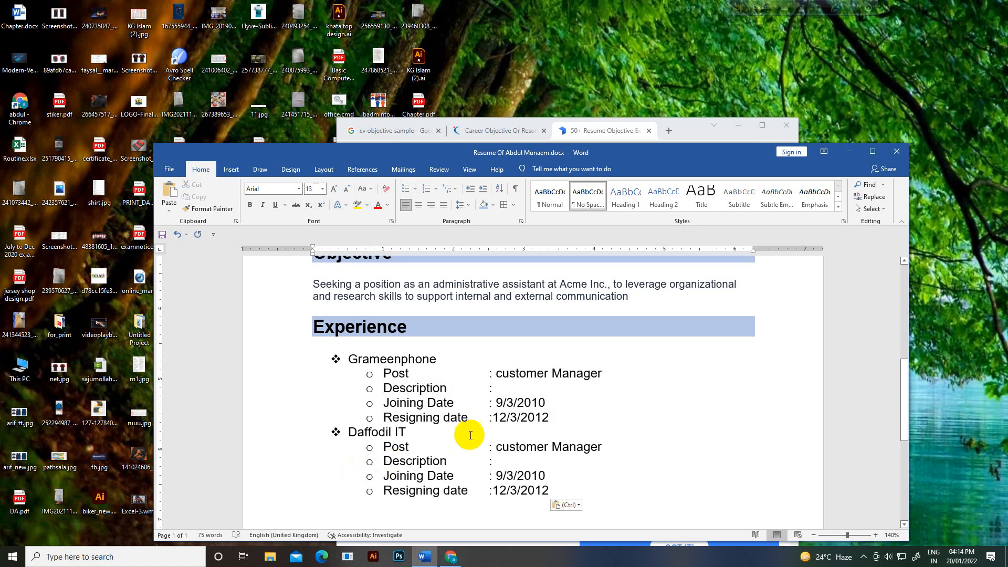
{"action": "left_click_drag", "start_coordinate": [496, 447], "coordinate": [597, 448]}
{"action": "type", "text": "instr"}
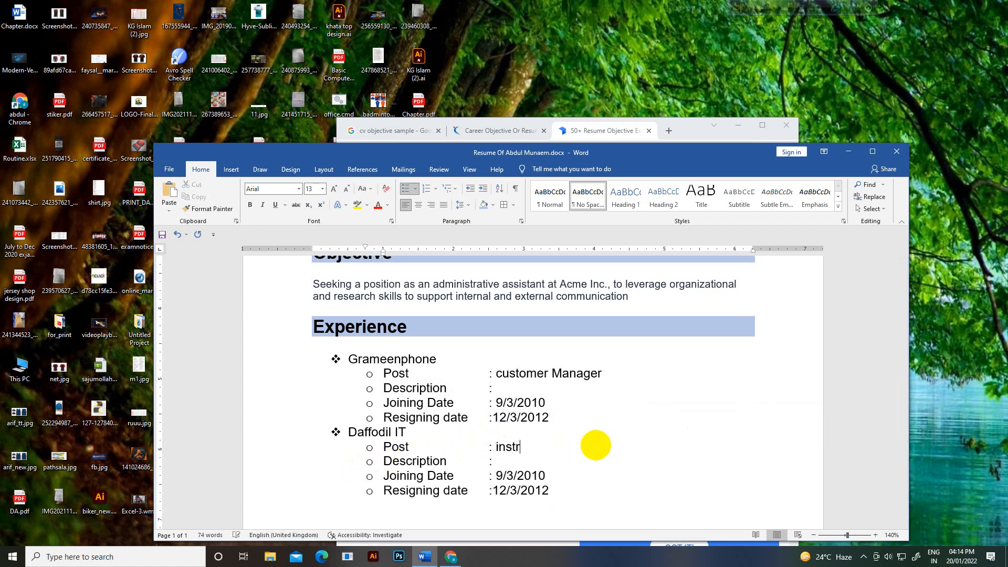
{"action": "type", "text": "uctor"}
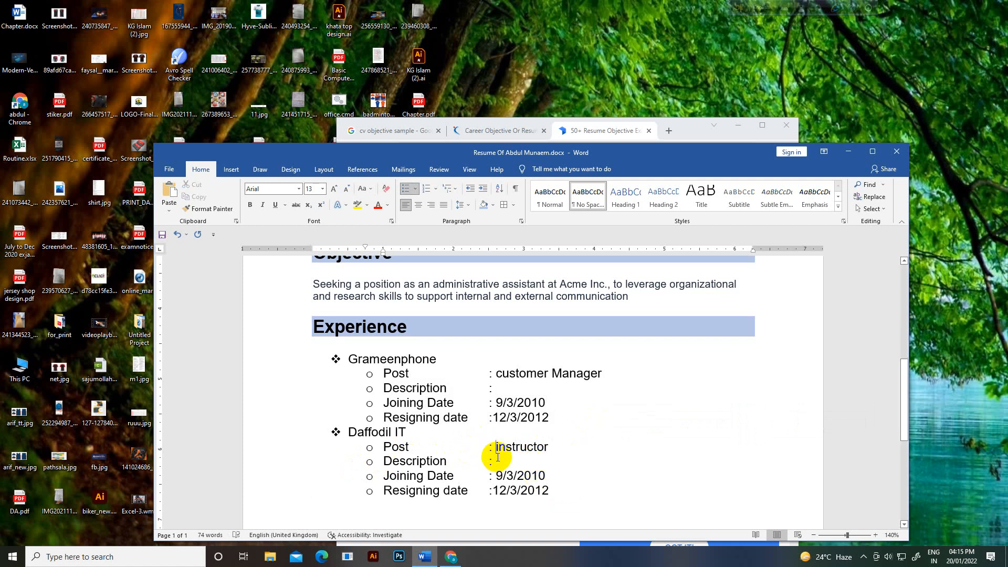
{"action": "type", "text": "CAD"}
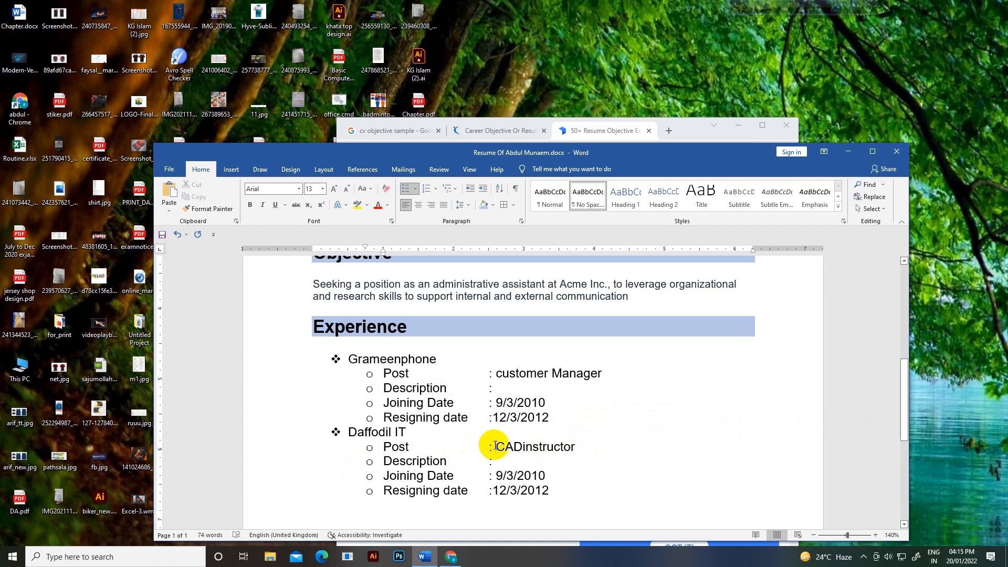
{"action": "type", "text": "Auto"}
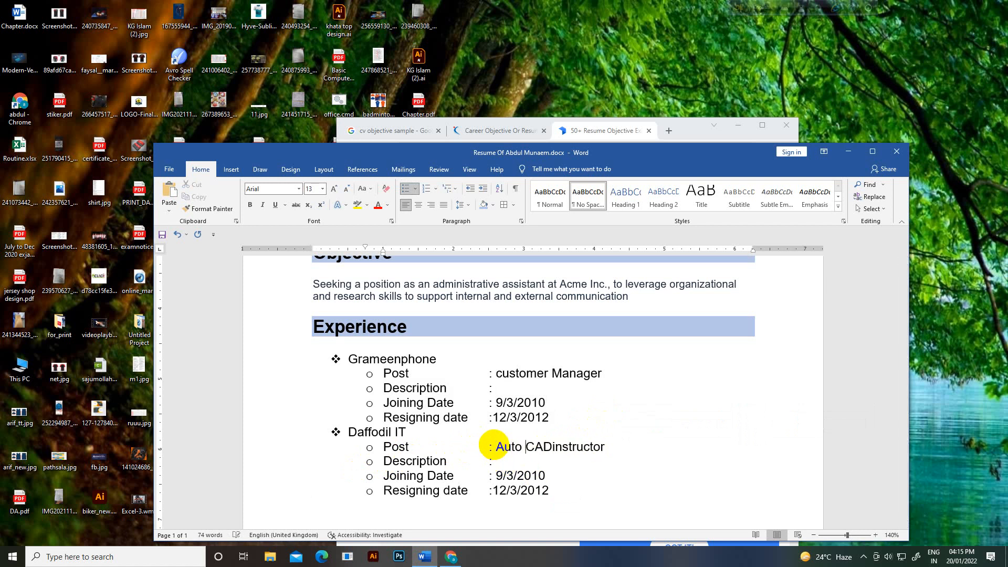
{"action": "left_click", "coordinate": [553, 447]}
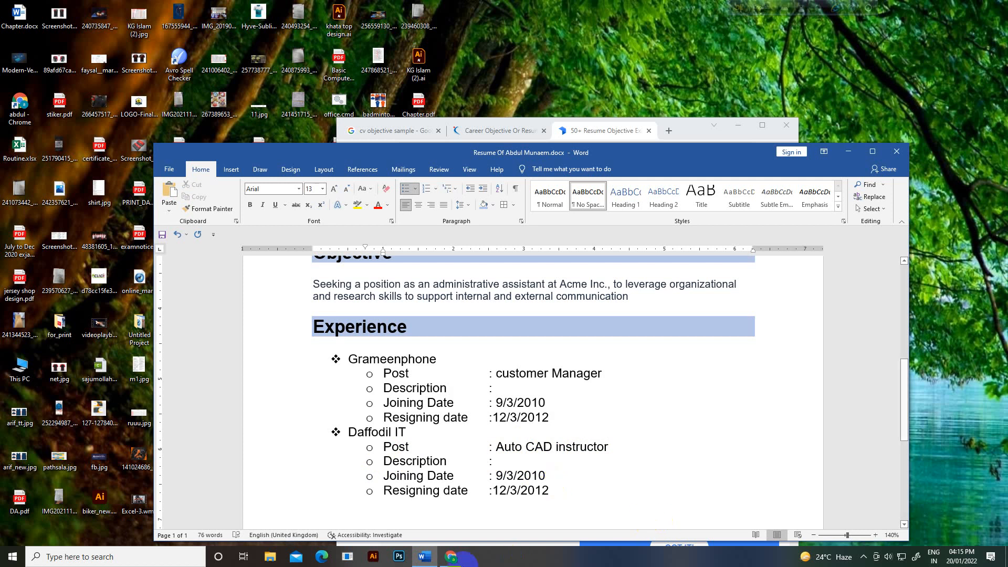
{"action": "scroll", "coordinate": [546, 451], "scroll_direction": "down", "scroll_amount": 1}
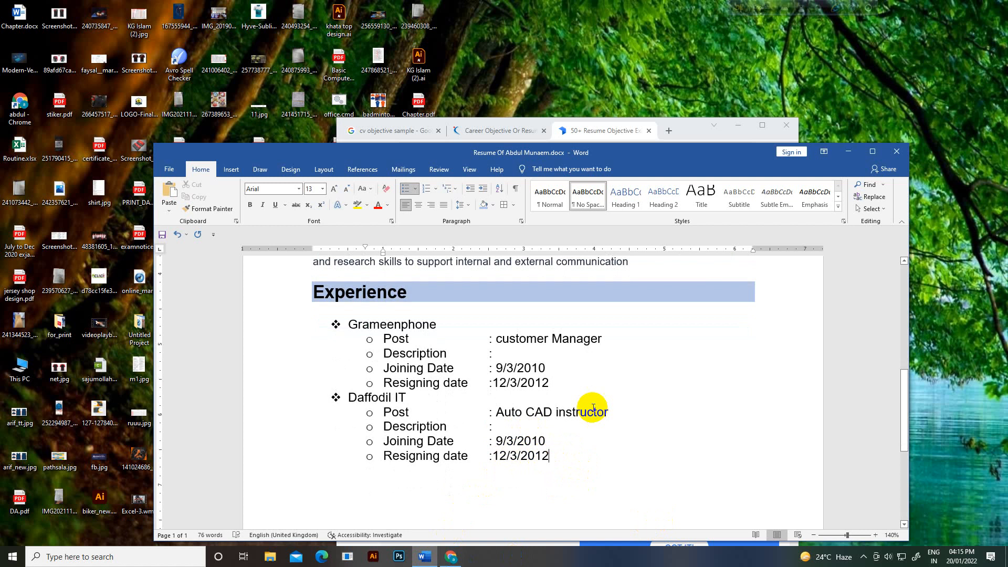
{"action": "scroll", "coordinate": [588, 435], "scroll_direction": "down", "scroll_amount": 10}
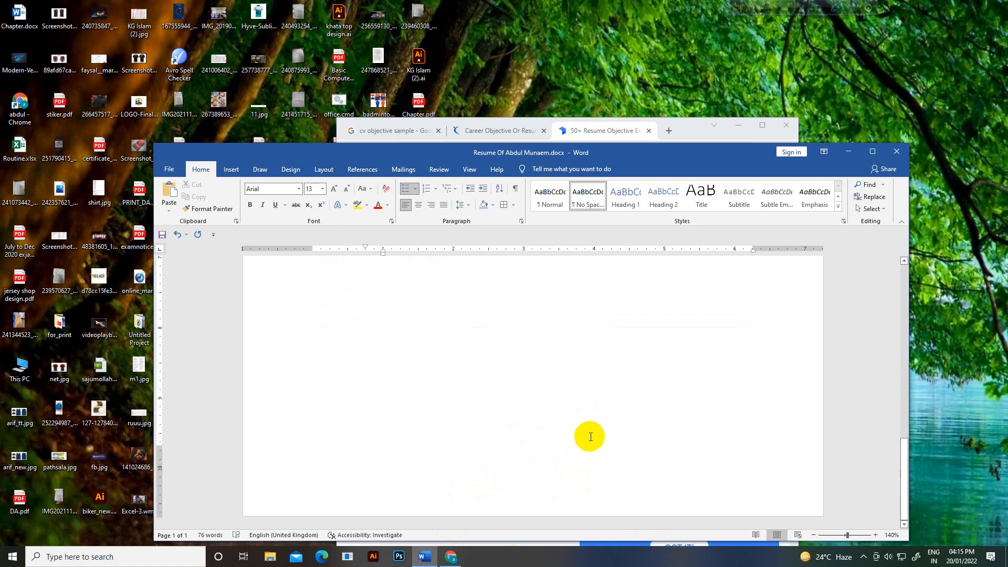
{"action": "scroll", "coordinate": [590, 437], "scroll_direction": "up", "scroll_amount": 10}
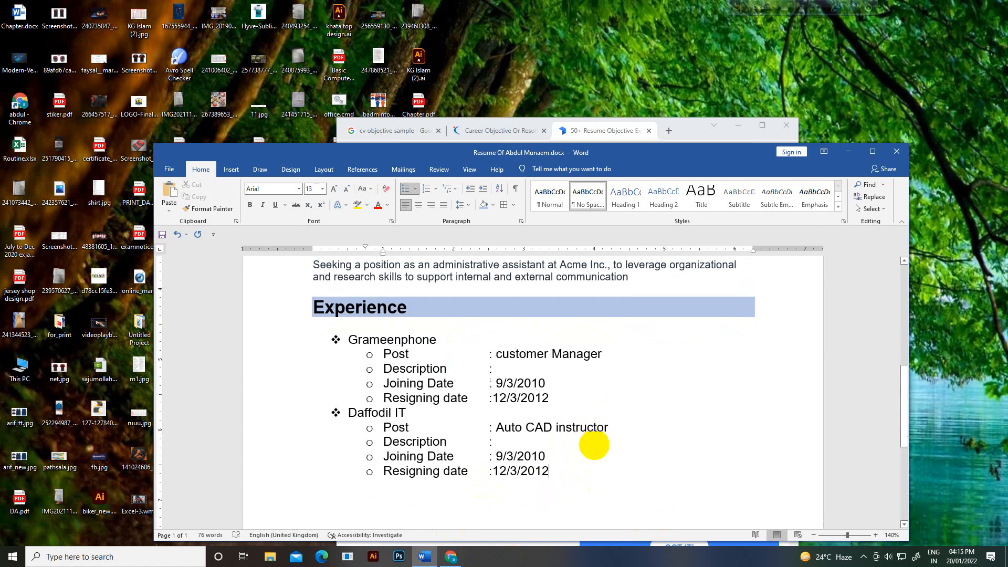
{"action": "key", "text": "Return"}
Step: Type the unbulleted heading Educational Qualifications below the jobs
{"action": "key", "text": "BackSpace"}
{"action": "key", "text": "BackSpace"}
{"action": "key", "text": "BackSpace"}
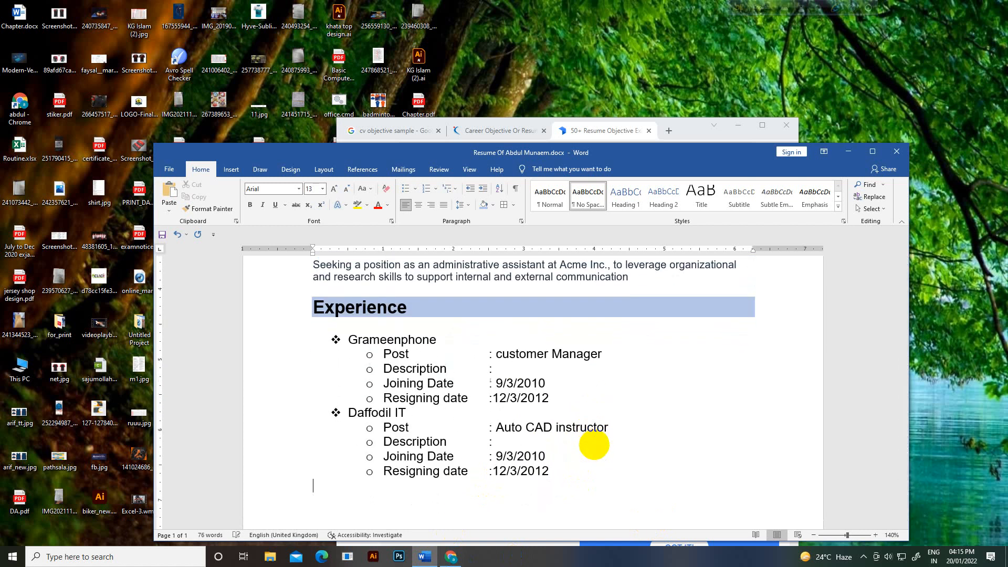
{"action": "type", "text": "E"}
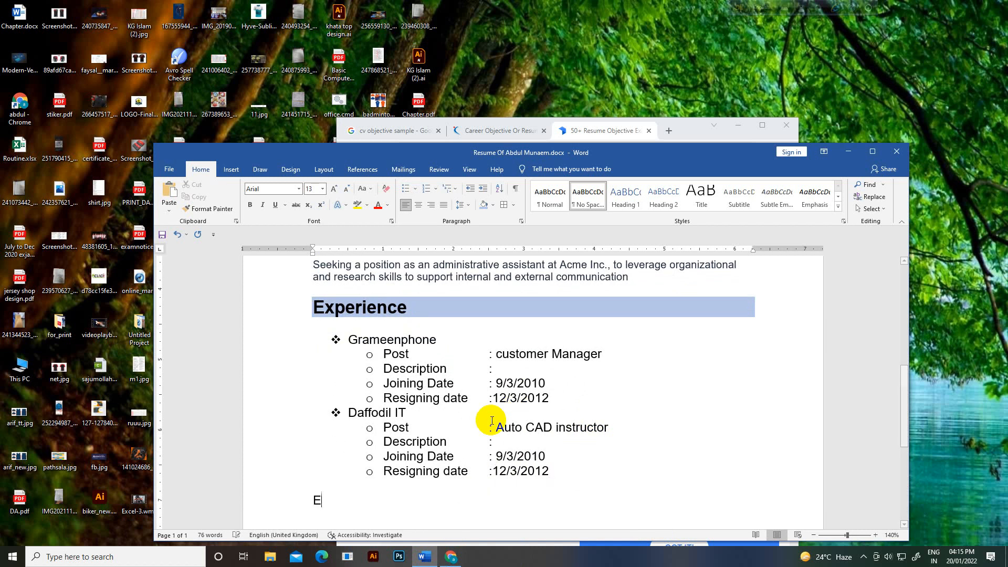
{"action": "type", "text": "ducationa"}
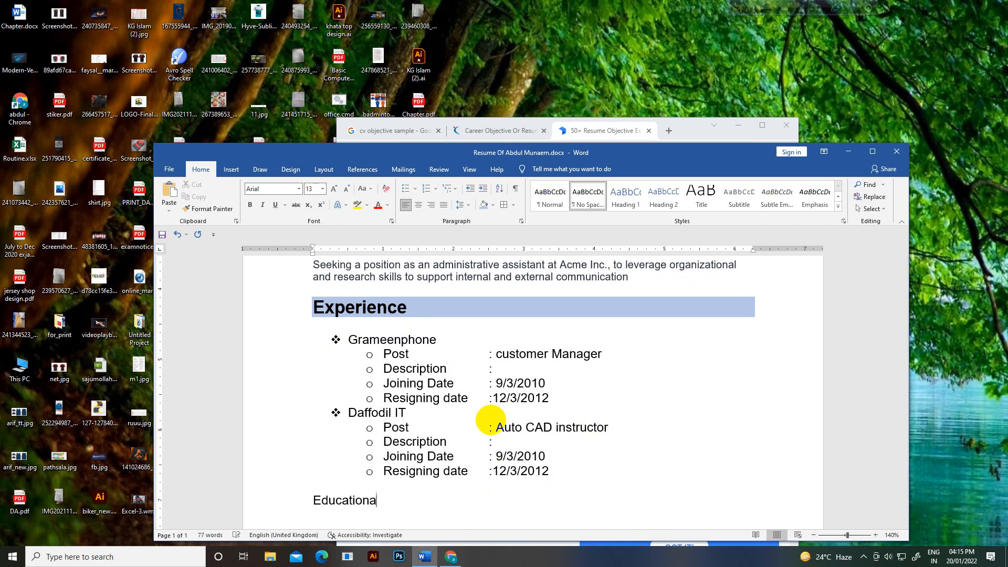
{"action": "type", "text": "l Qualificatio"}
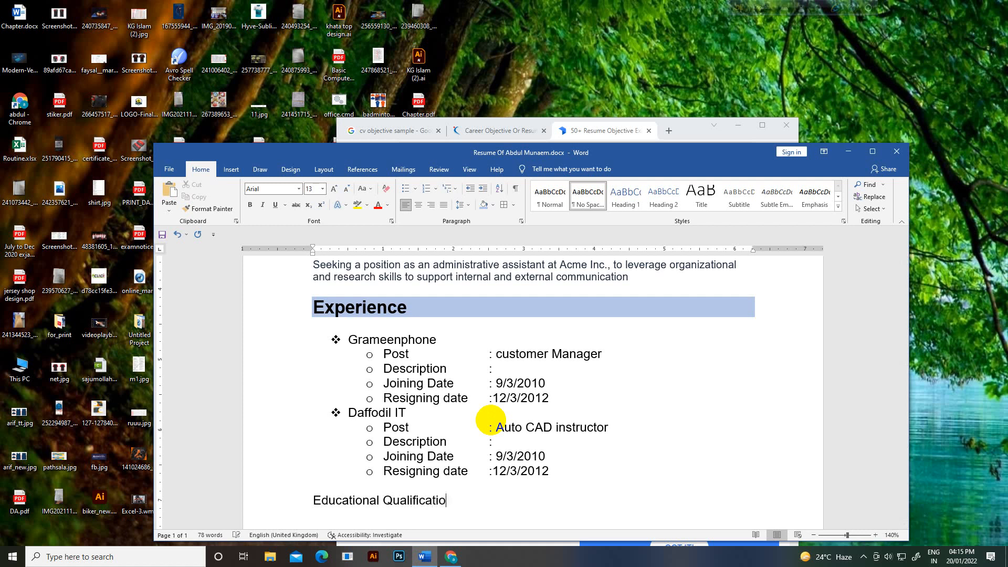
{"action": "type", "text": "ns"}
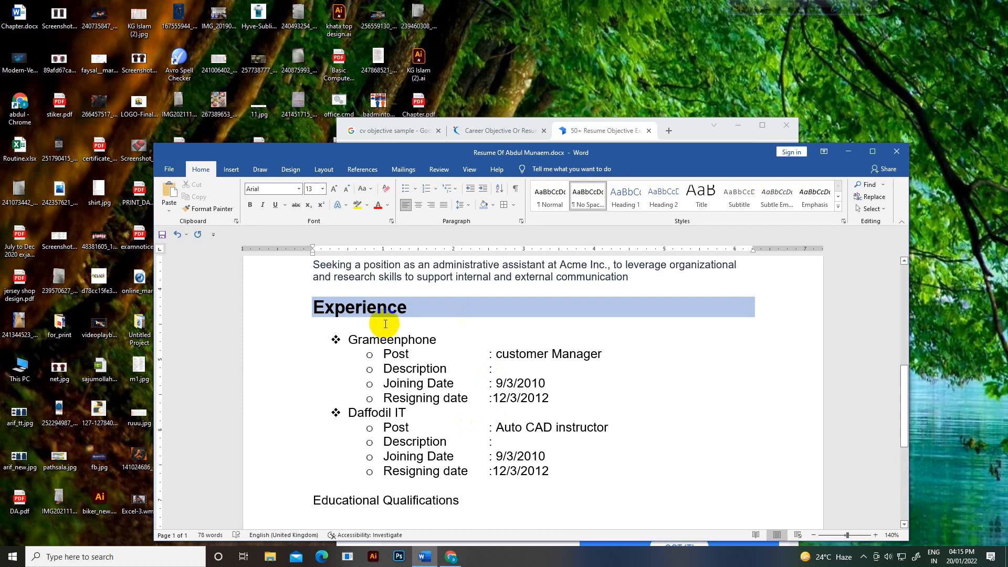
Step: Copy the Experience heading's bold light-blue formatting onto Educational Qualifications with Format Painter
{"action": "left_click_drag", "start_coordinate": [402, 307], "coordinate": [308, 300]}
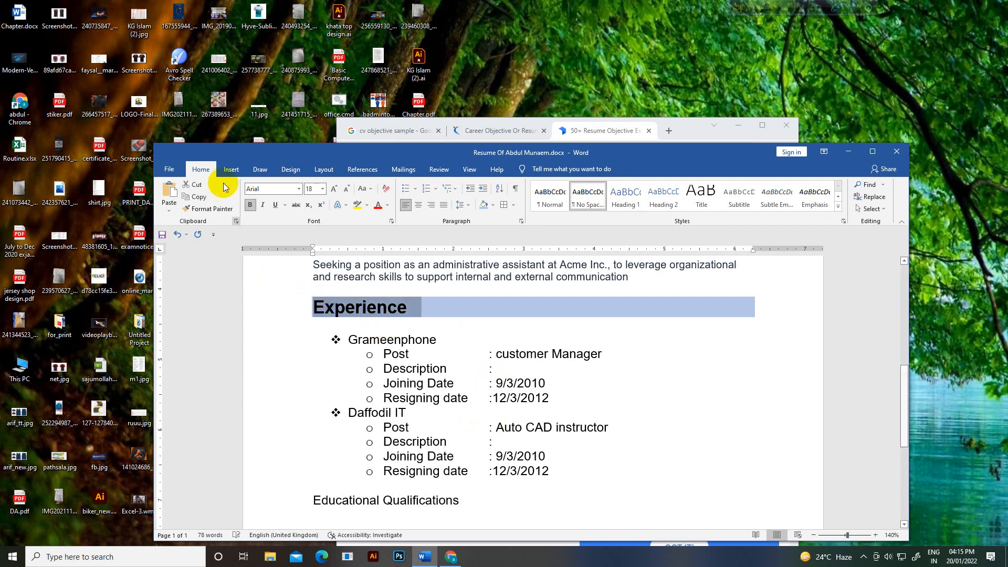
{"action": "left_click", "coordinate": [209, 208]}
{"action": "scroll", "coordinate": [252, 294], "scroll_direction": "down", "scroll_amount": 2}
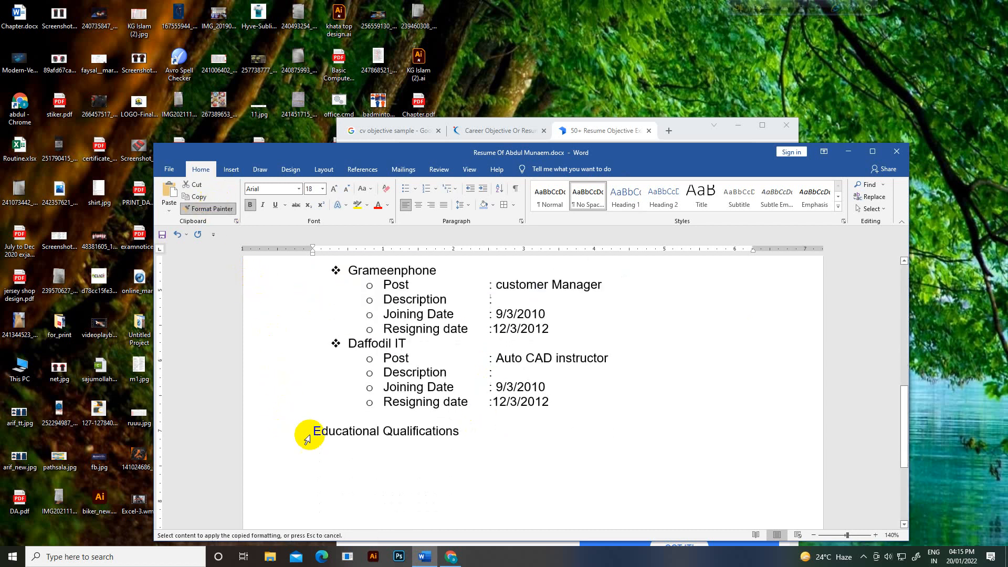
{"action": "left_click_drag", "start_coordinate": [308, 438], "coordinate": [512, 445]}
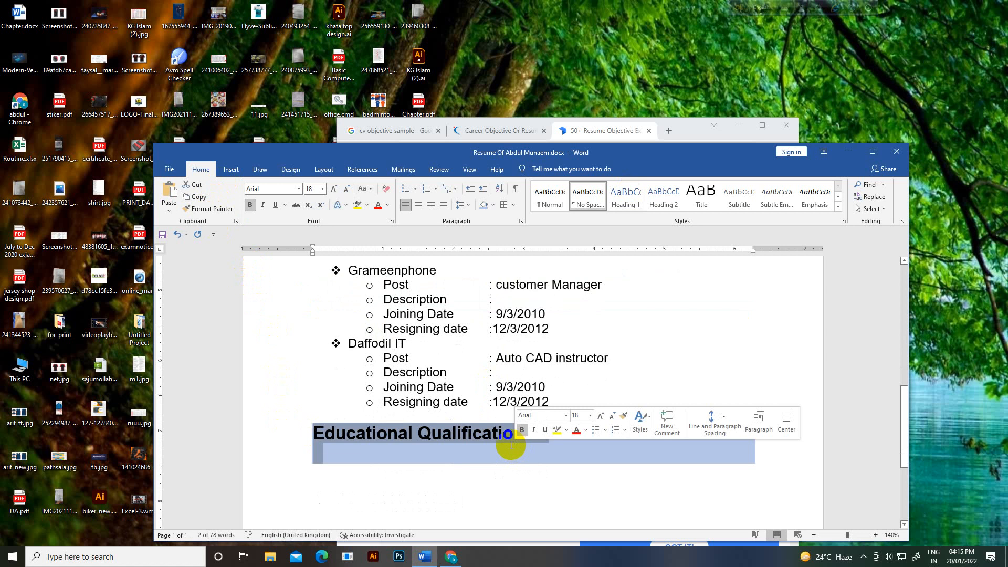
{"action": "key", "text": "ctrl+z"}
{"action": "left_click", "coordinate": [315, 444]}
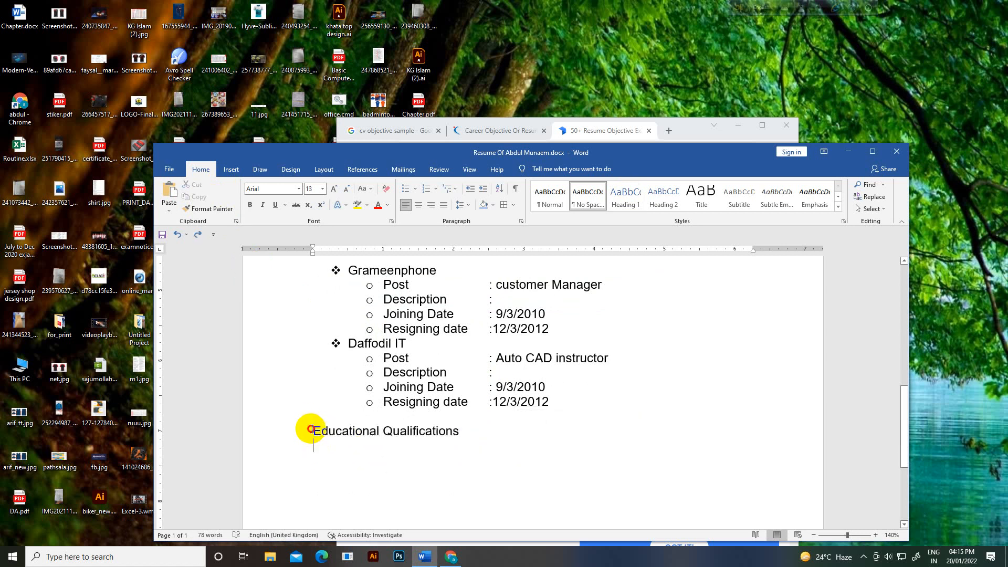
{"action": "scroll", "coordinate": [339, 352], "scroll_direction": "up", "scroll_amount": 3}
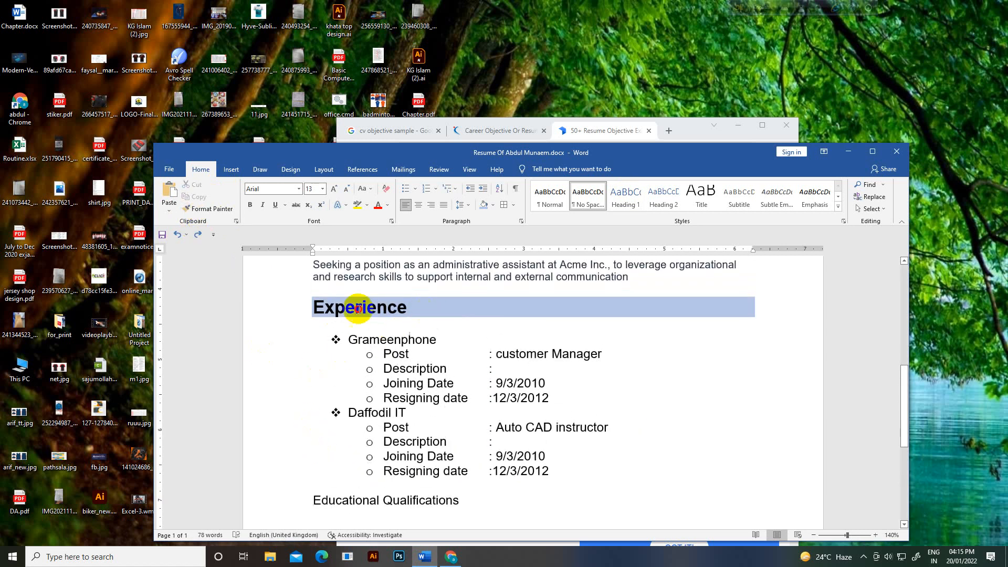
{"action": "left_click", "coordinate": [357, 309]}
{"action": "left_click", "coordinate": [203, 208]}
{"action": "scroll", "coordinate": [307, 401], "scroll_direction": "down", "scroll_amount": 2}
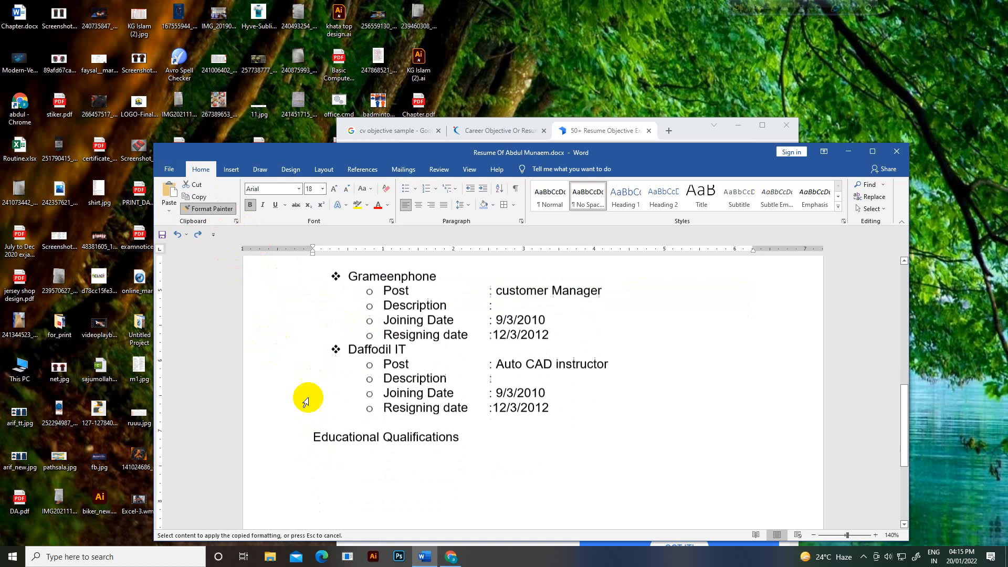
{"action": "left_click_drag", "start_coordinate": [311, 431], "coordinate": [439, 441]}
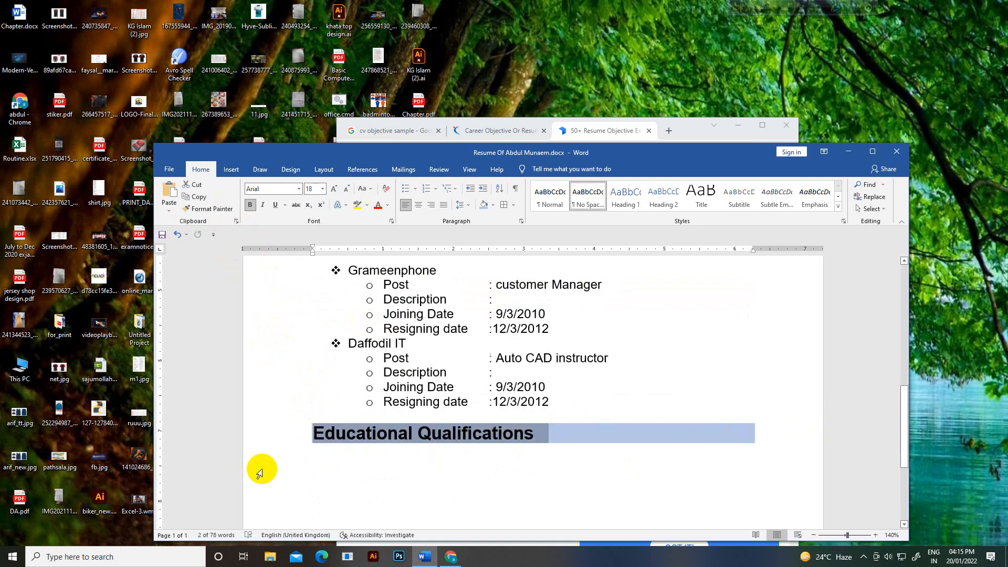
Step: Open the Insert Table size grid on the empty line below the heading
{"action": "left_click", "coordinate": [324, 465]}
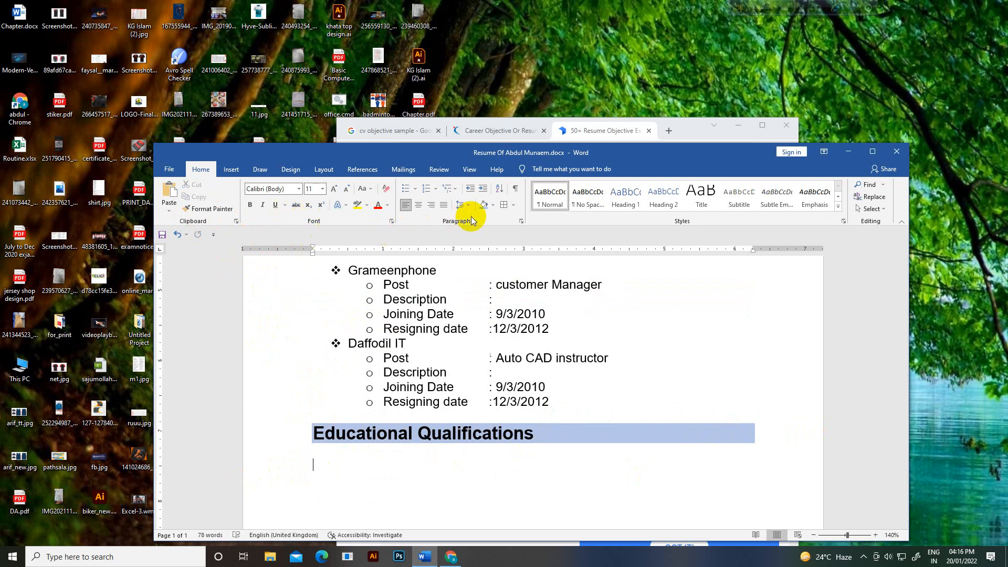
{"action": "left_click", "coordinate": [235, 171]}
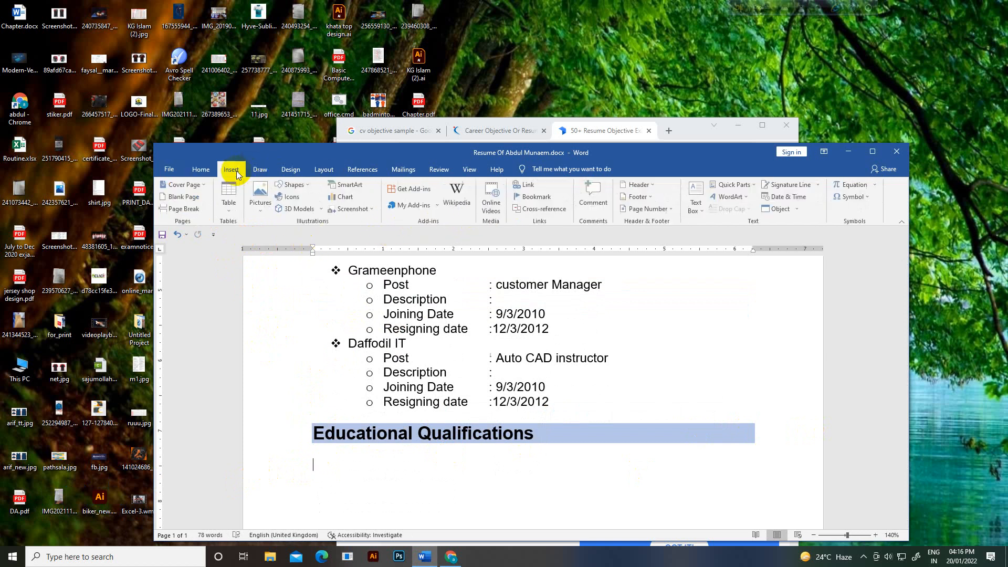
{"action": "left_click", "coordinate": [230, 196]}
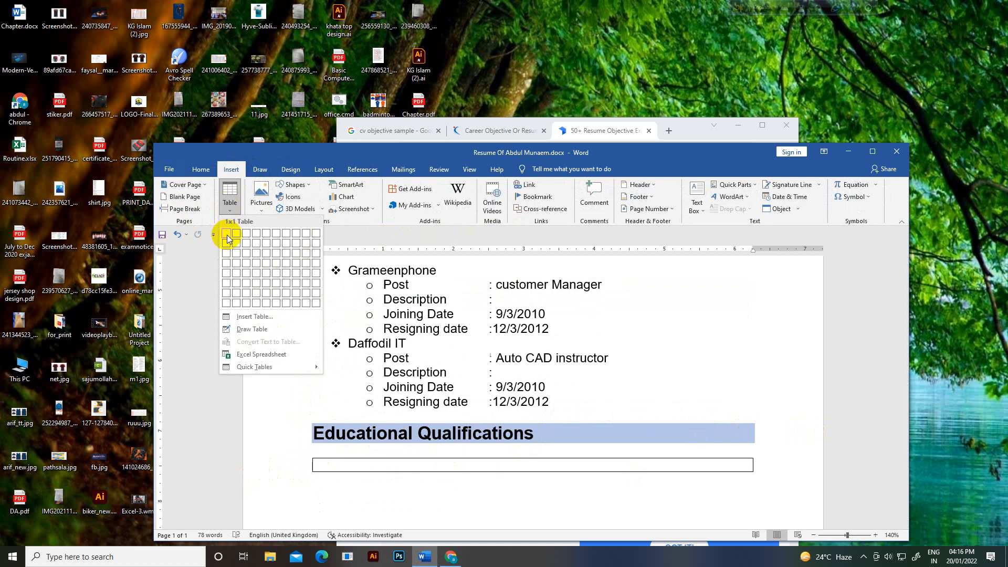
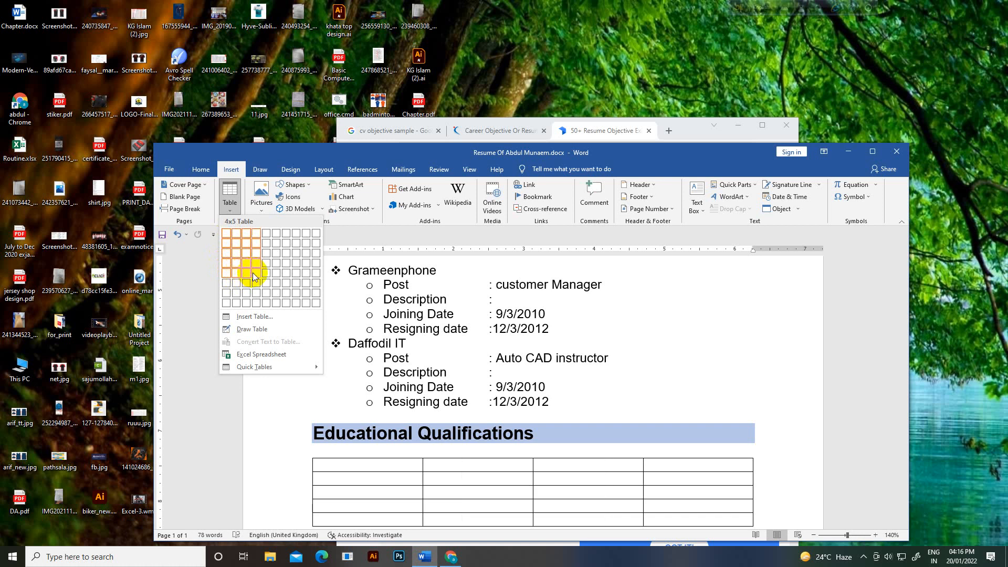
Step: Insert a 4-column, 5-row table under the heading and set every row to 0.3" tall
{"action": "left_click", "coordinate": [253, 272]}
{"action": "scroll", "coordinate": [533, 266], "scroll_direction": "down", "scroll_amount": 2}
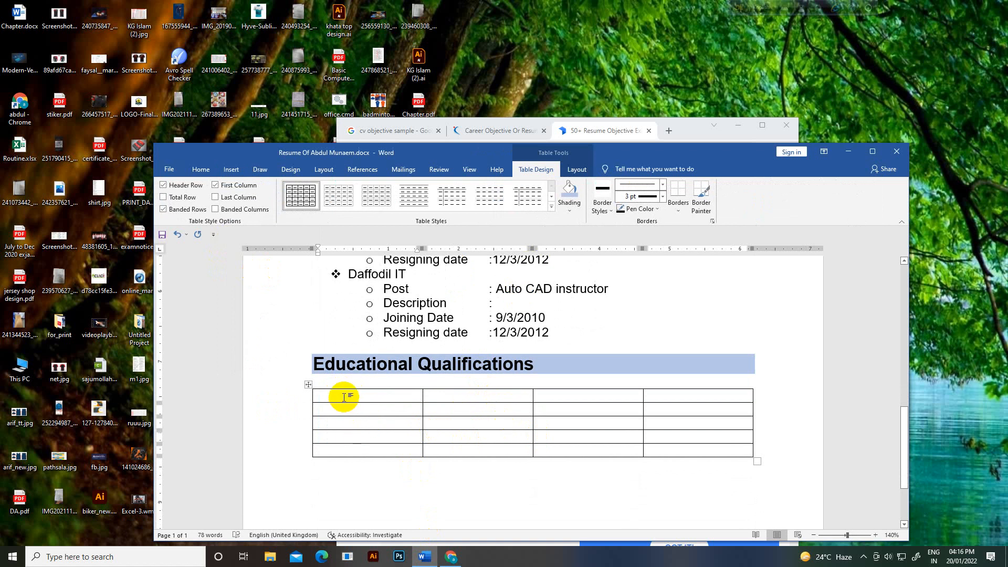
{"action": "left_click", "coordinate": [308, 385]}
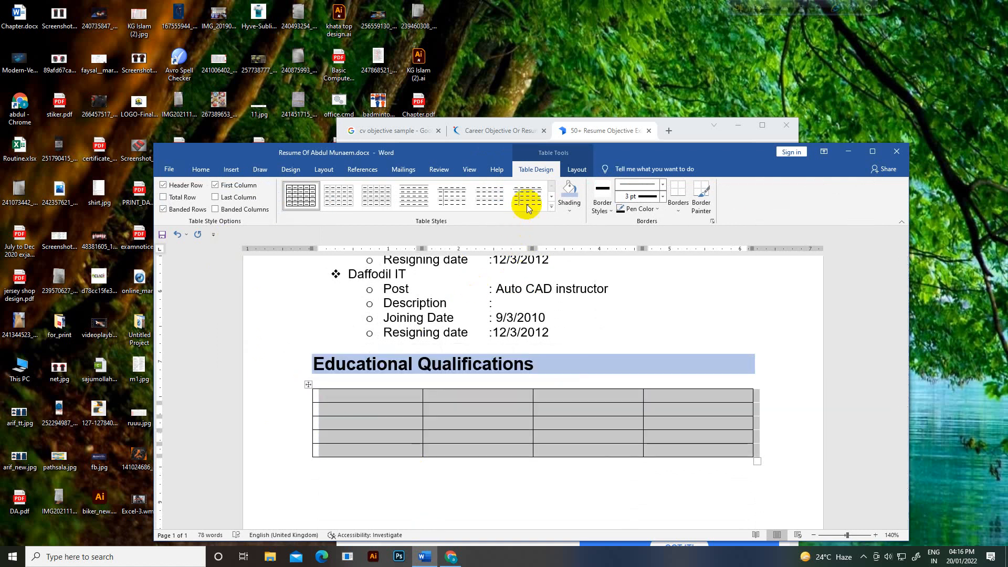
{"action": "left_click", "coordinate": [576, 169]}
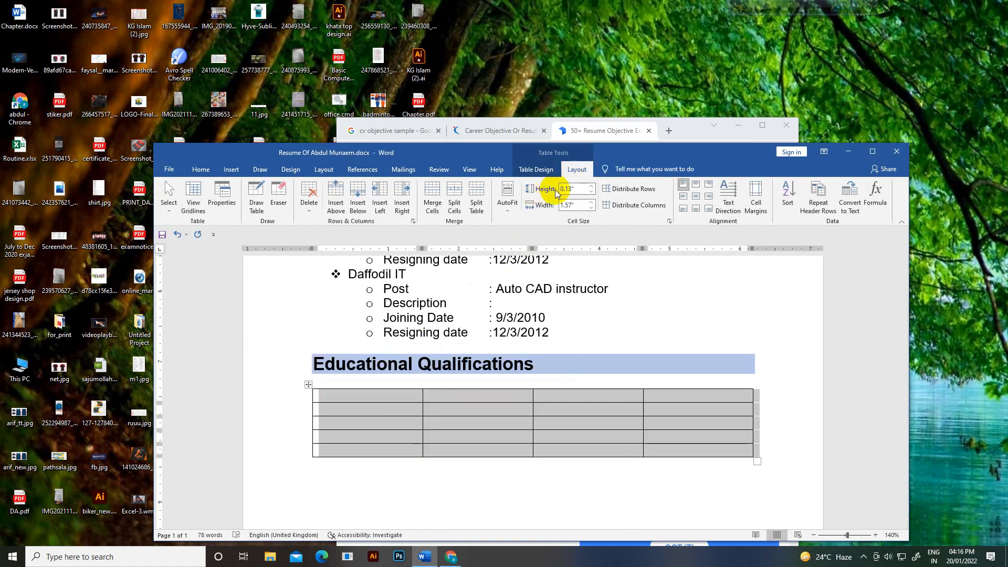
{"action": "left_click", "coordinate": [592, 186]}
{"action": "left_click", "coordinate": [591, 188]}
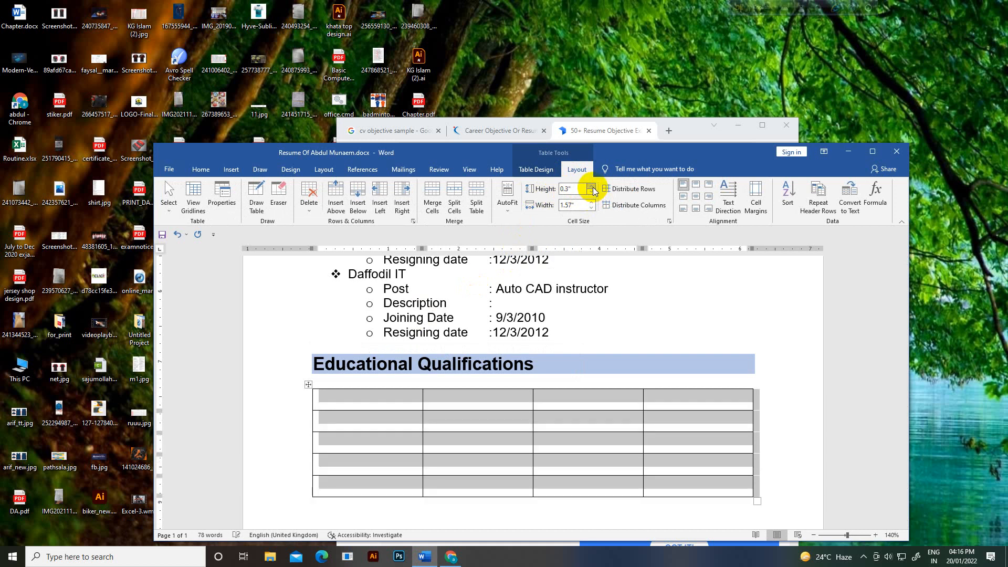
{"action": "left_click", "coordinate": [559, 419]}
{"action": "scroll", "coordinate": [583, 443], "scroll_direction": "down", "scroll_amount": 2}
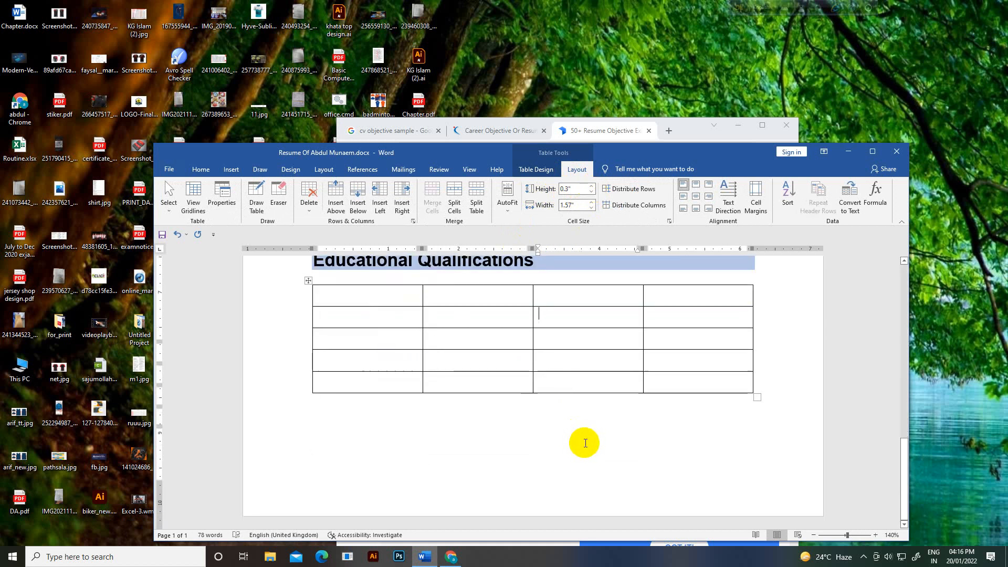
{"action": "scroll", "coordinate": [583, 443], "scroll_direction": "up", "scroll_amount": 1}
{"action": "left_click", "coordinate": [371, 330]}
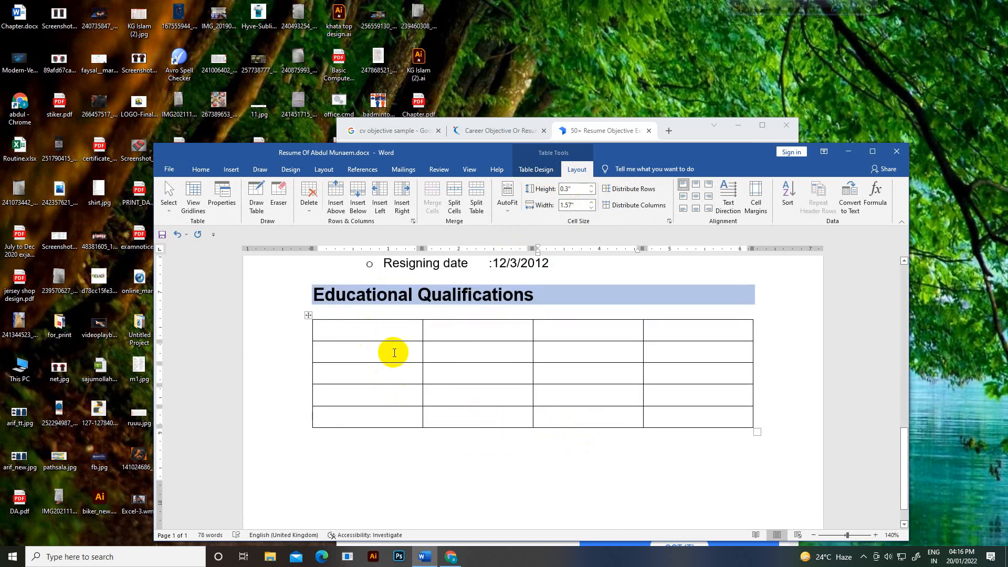
Step: Type the headers Name Of Examination, GPA, Year and Board/University across the table's top row
{"action": "type", "text": "Name Of"}
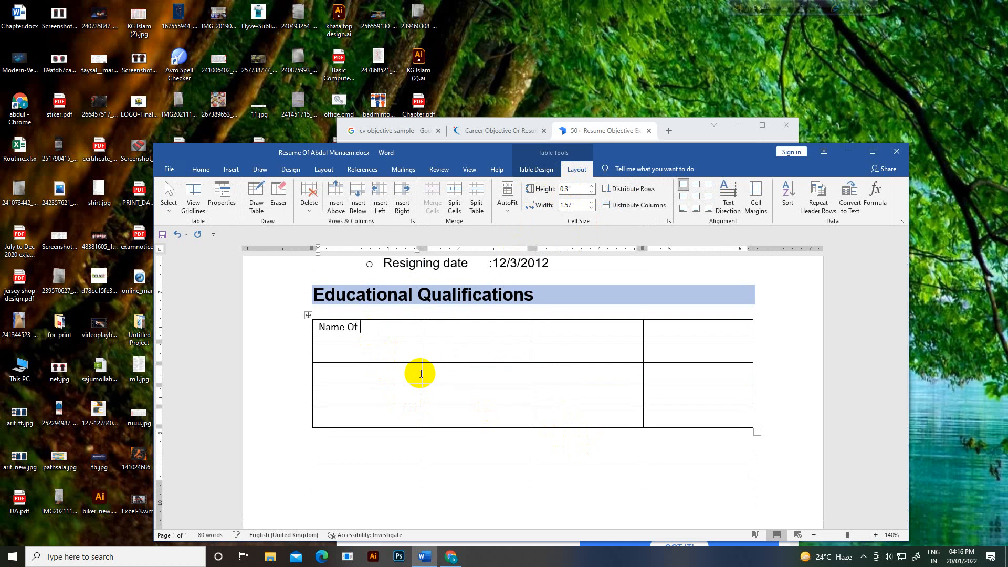
{"action": "type", "text": " Examination"}
{"action": "left_click", "coordinate": [473, 332]}
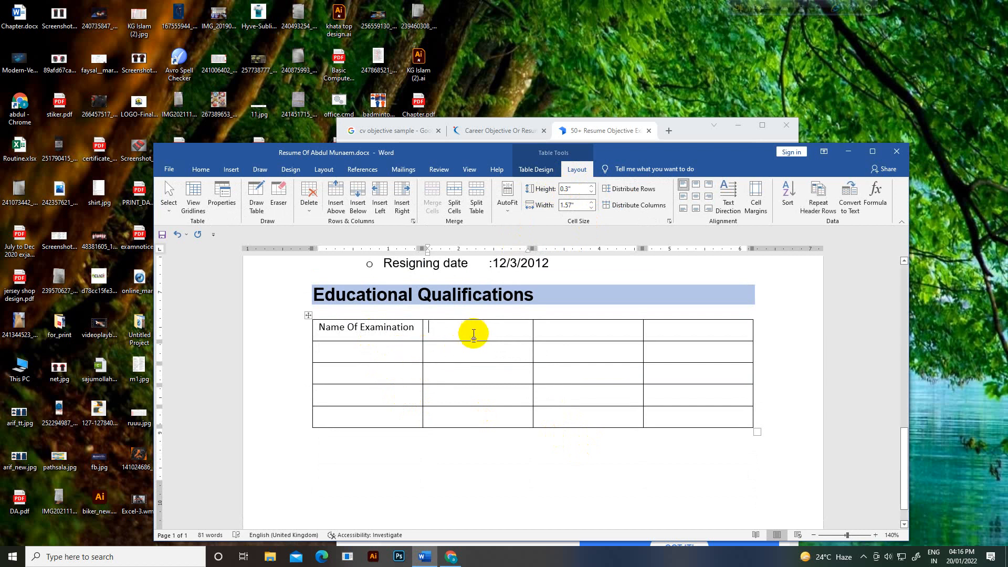
{"action": "type", "text": "GPA"}
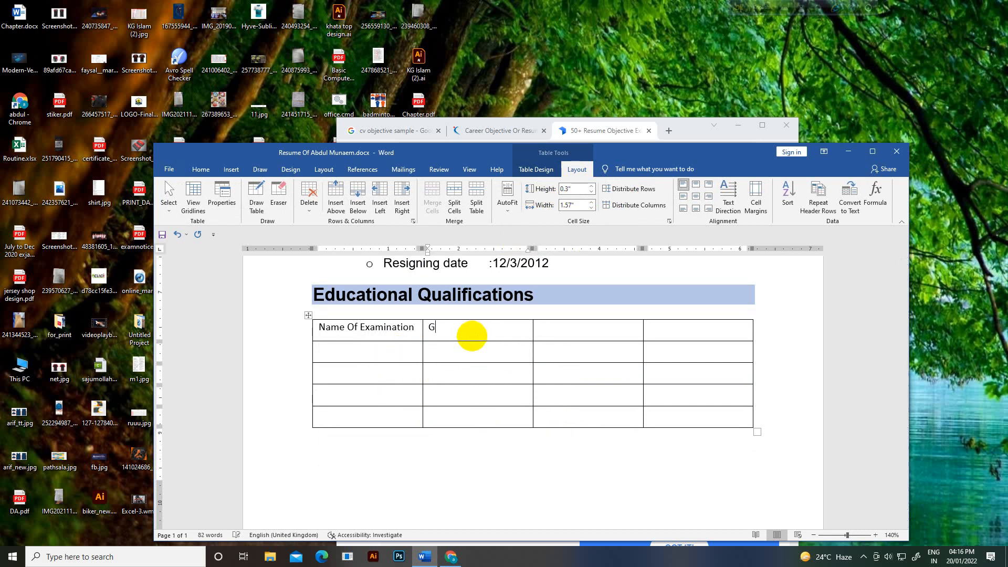
{"action": "left_click", "coordinate": [549, 334]}
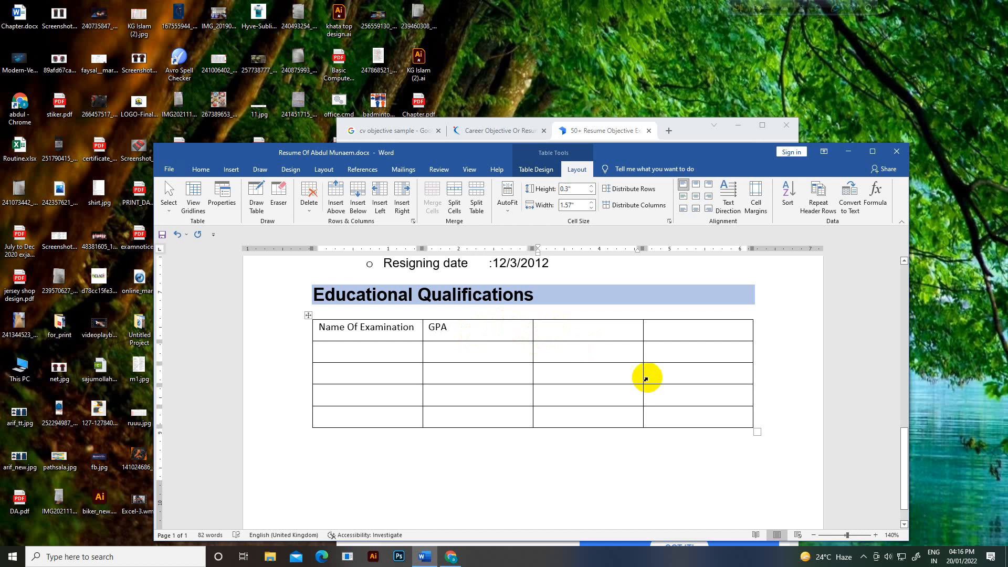
{"action": "type", "text": "Year"}
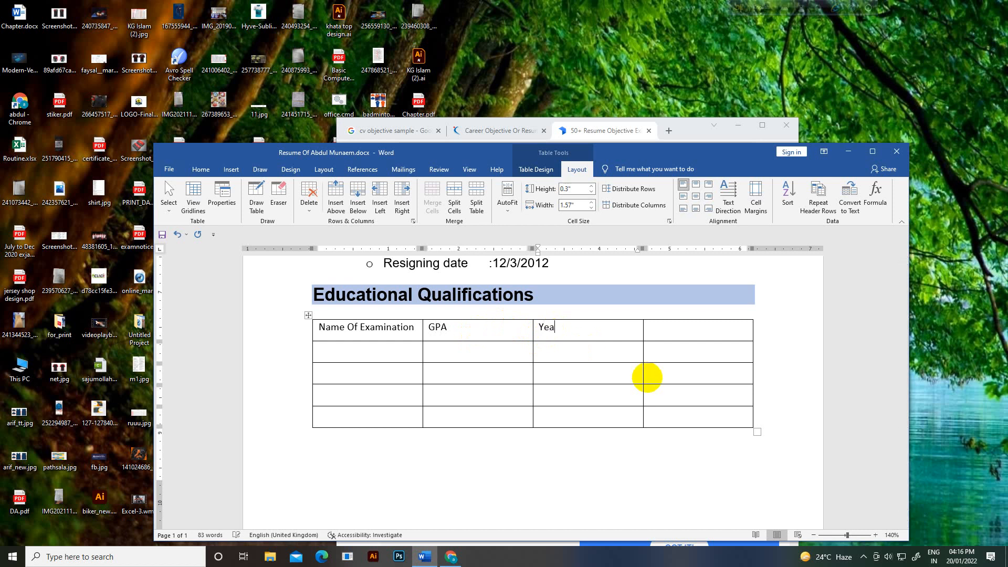
{"action": "left_click", "coordinate": [691, 336]}
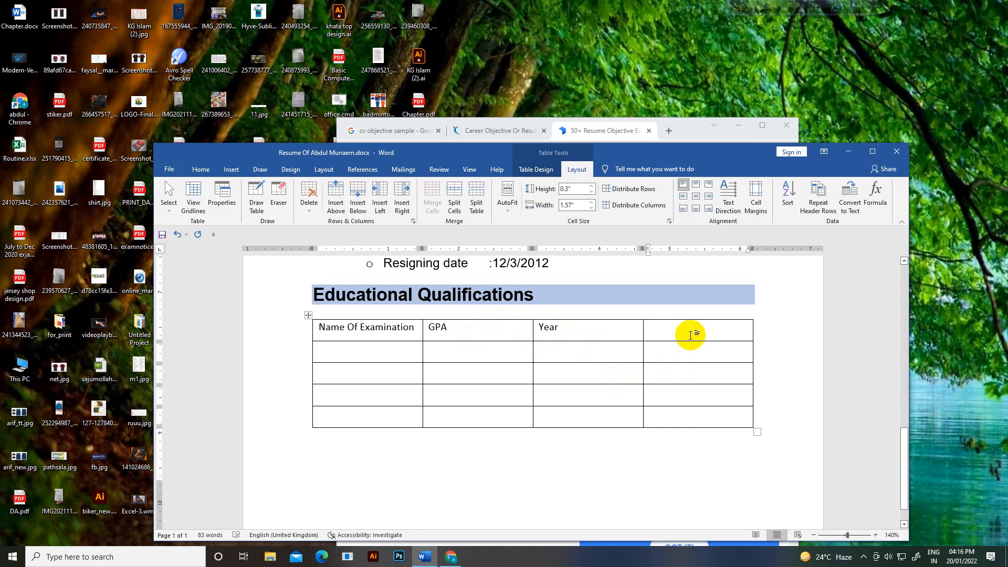
{"action": "type", "text": "Boa"}
{"action": "type", "text": "r"}
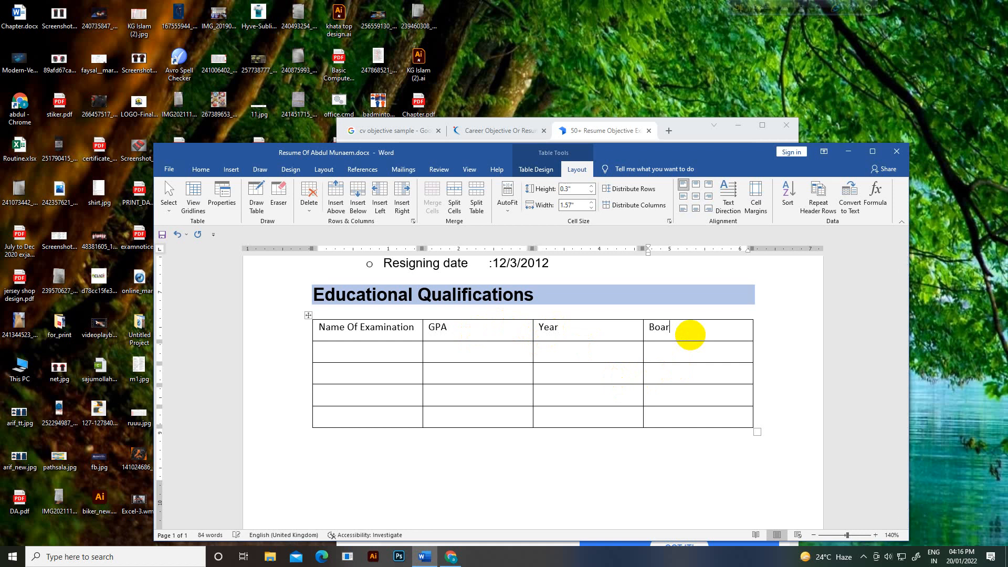
{"action": "type", "text": "d/University"}
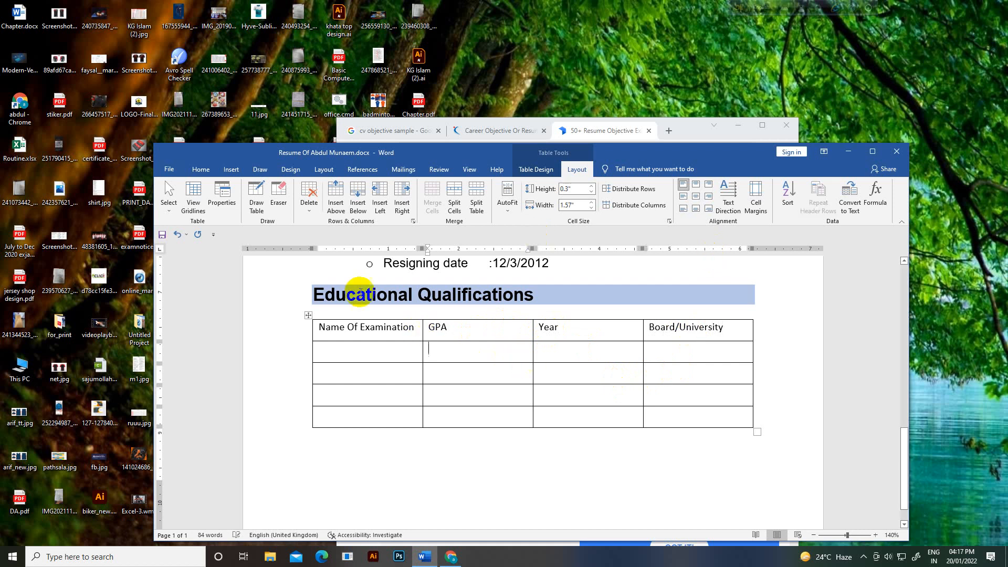
Step: Make the header row 12 pt bold and widen the first column so Name Of Examination fits
{"action": "left_click", "coordinate": [201, 169]}
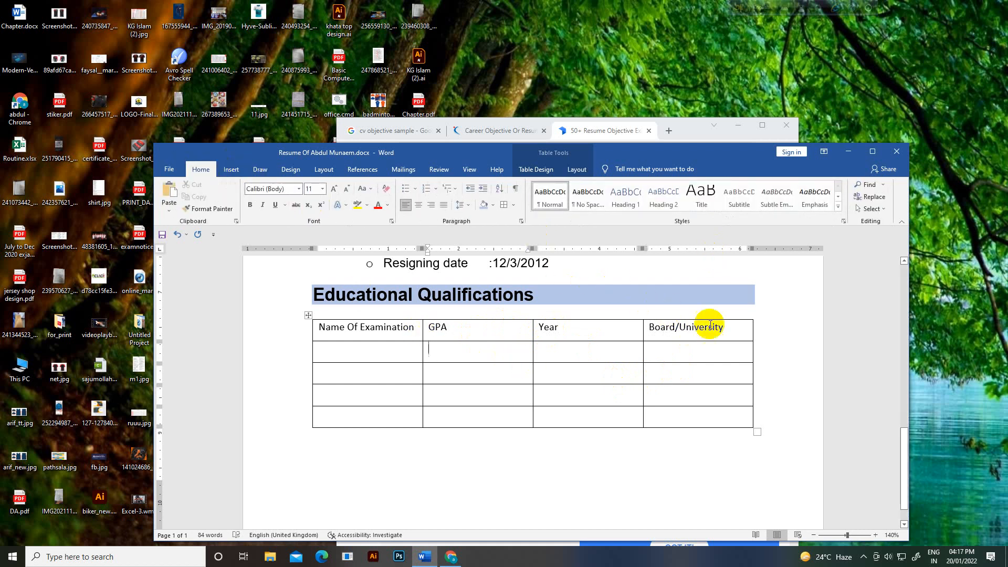
{"action": "mouse_move", "coordinate": [725, 331]}
{"action": "left_mouse_down"}
{"action": "mouse_move", "coordinate": [343, 344]}
{"action": "mouse_move", "coordinate": [329, 330]}
{"action": "left_mouse_up"}
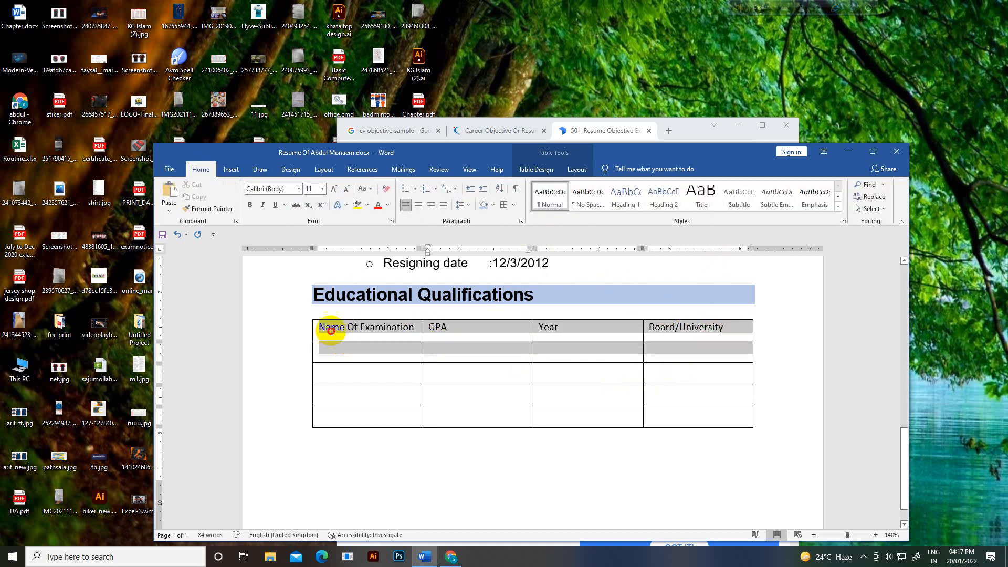
{"action": "left_click", "coordinate": [325, 190]}
{"action": "left_click", "coordinate": [325, 191]}
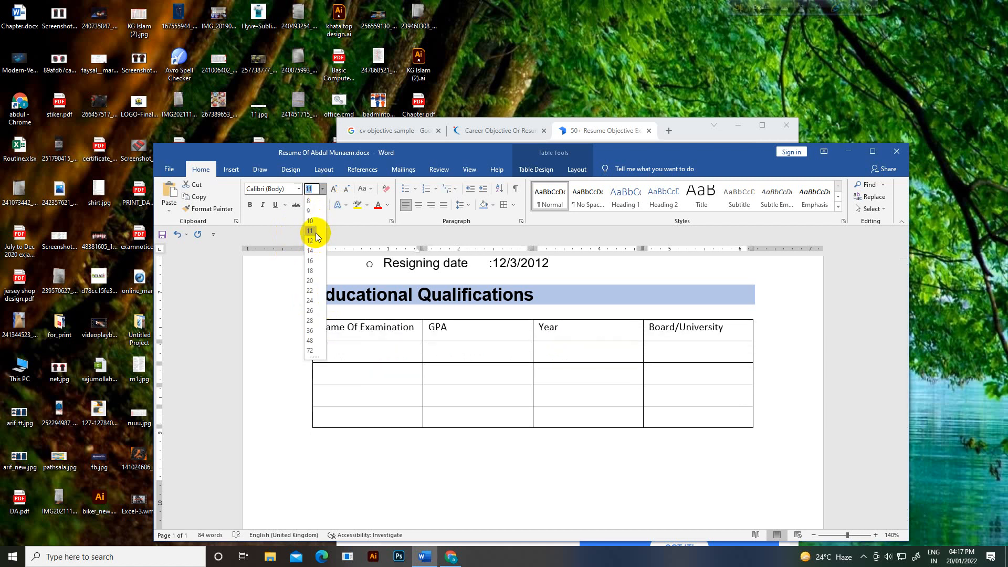
{"action": "left_click", "coordinate": [315, 242]}
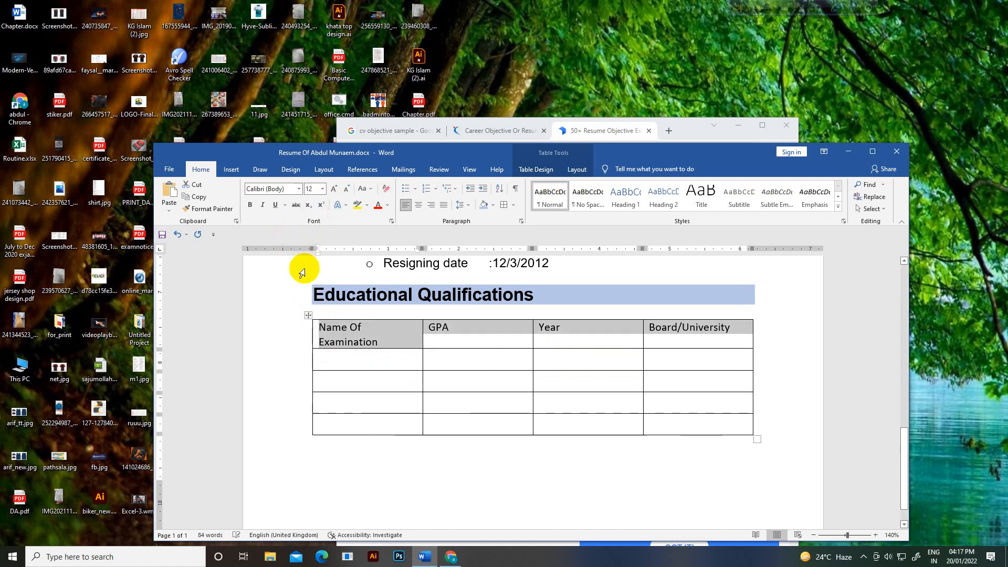
{"action": "left_click", "coordinate": [254, 211]}
{"action": "left_click", "coordinate": [424, 366]}
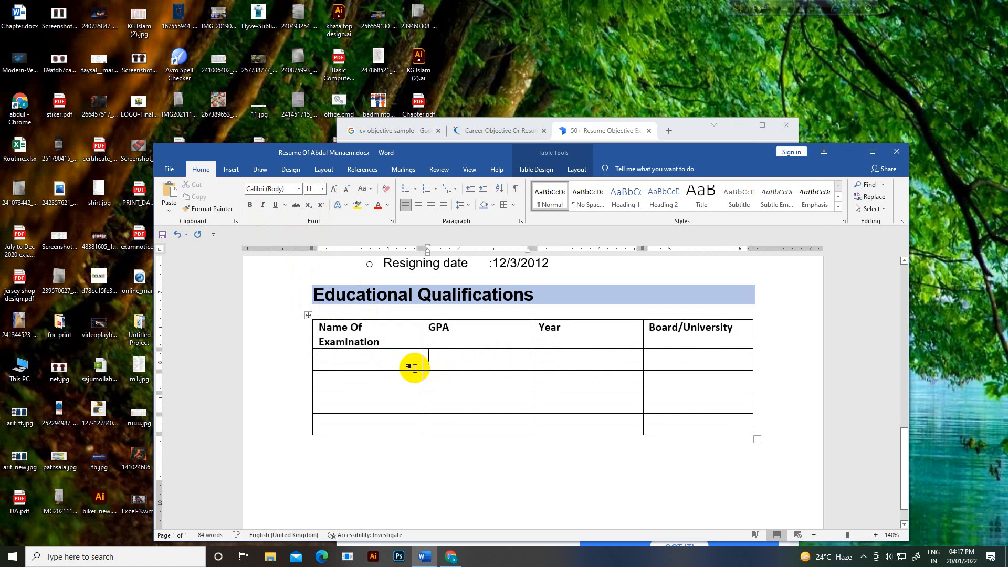
{"action": "left_click_drag", "start_coordinate": [423, 361], "coordinate": [436, 360]}
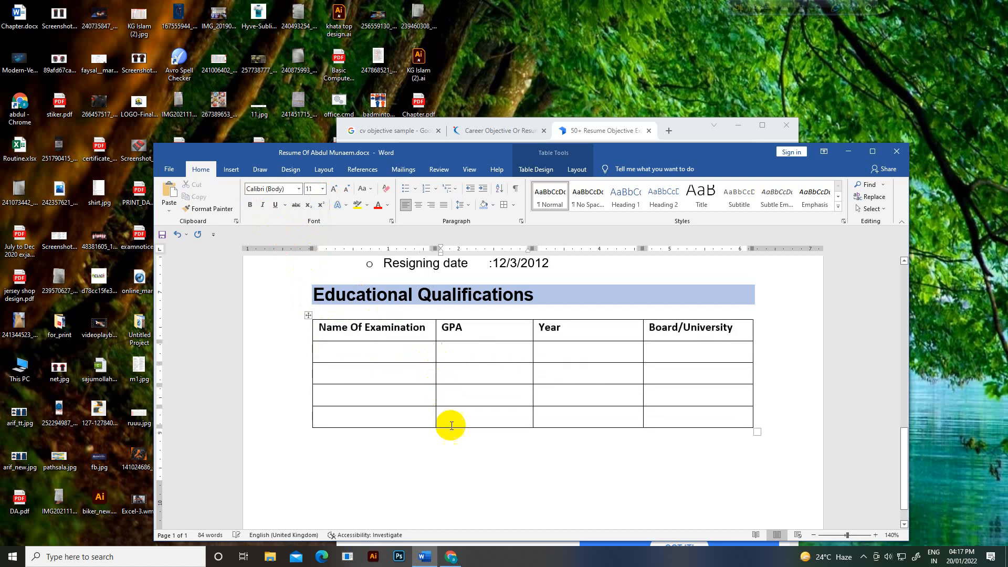
{"action": "left_click", "coordinate": [368, 350]}
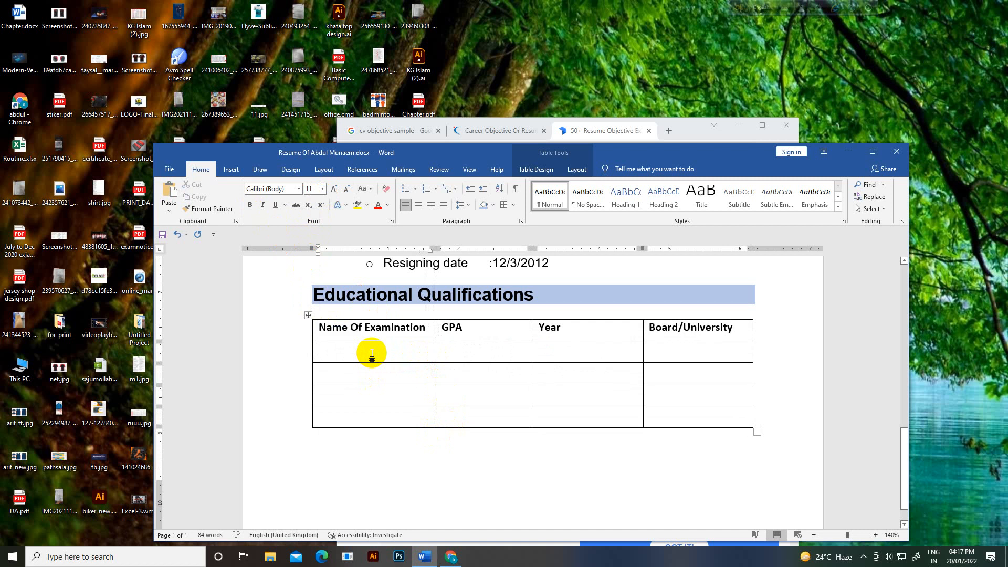
Step: Enter SSC, HSC, Honours and Masters down the first column
{"action": "type", "text": "SSC"}
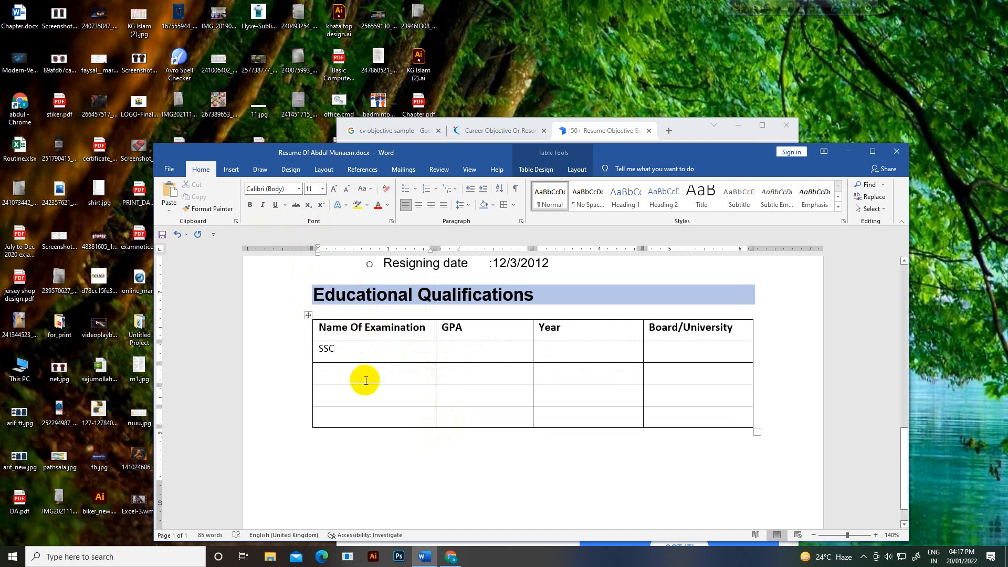
{"action": "left_click", "coordinate": [363, 390]}
{"action": "left_click", "coordinate": [363, 377]}
{"action": "type", "text": "HSC"}
{"action": "left_click", "coordinate": [361, 398]}
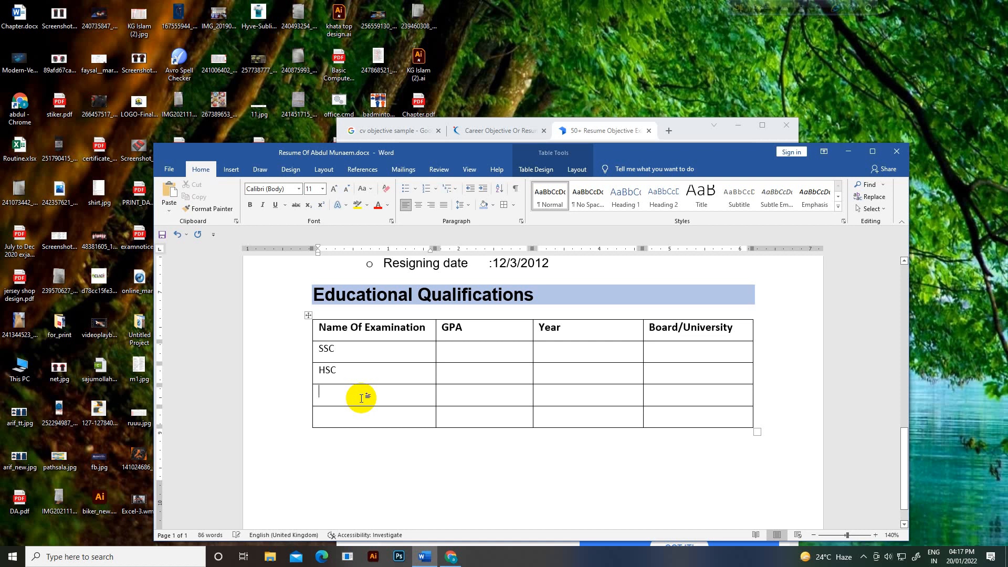
{"action": "type", "text": "Honours "}
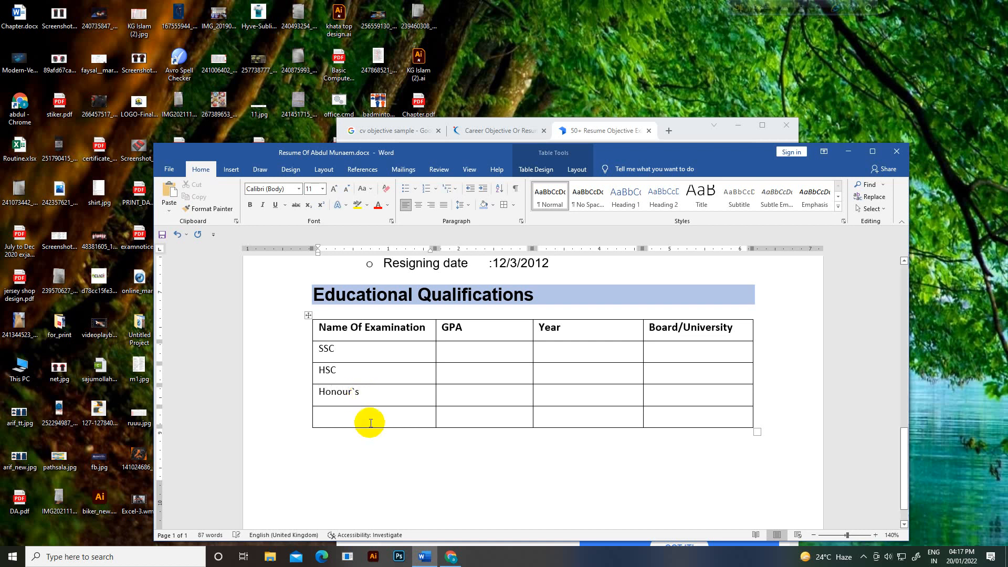
{"action": "type", "text": "Mas"}
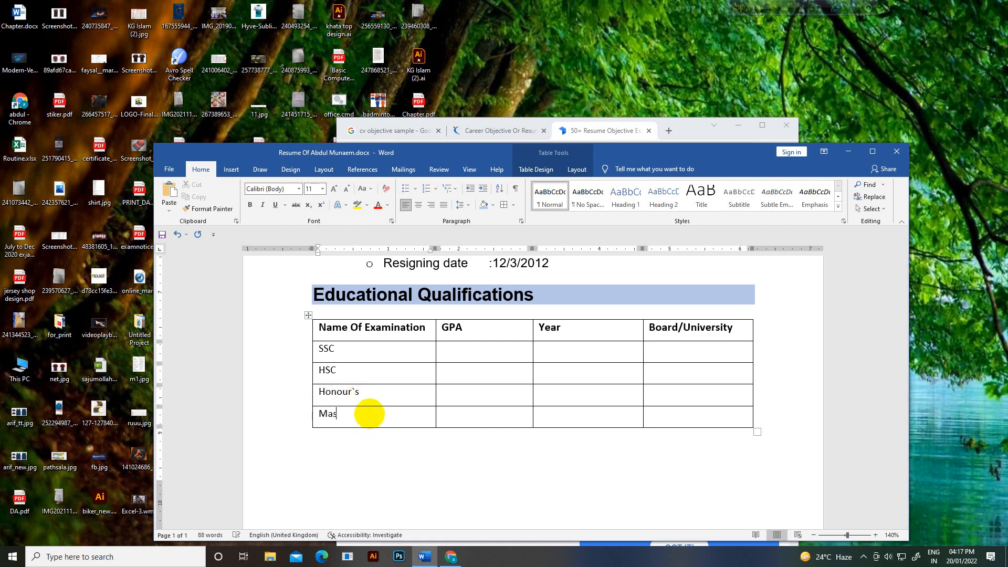
{"action": "type", "text": "ters"}
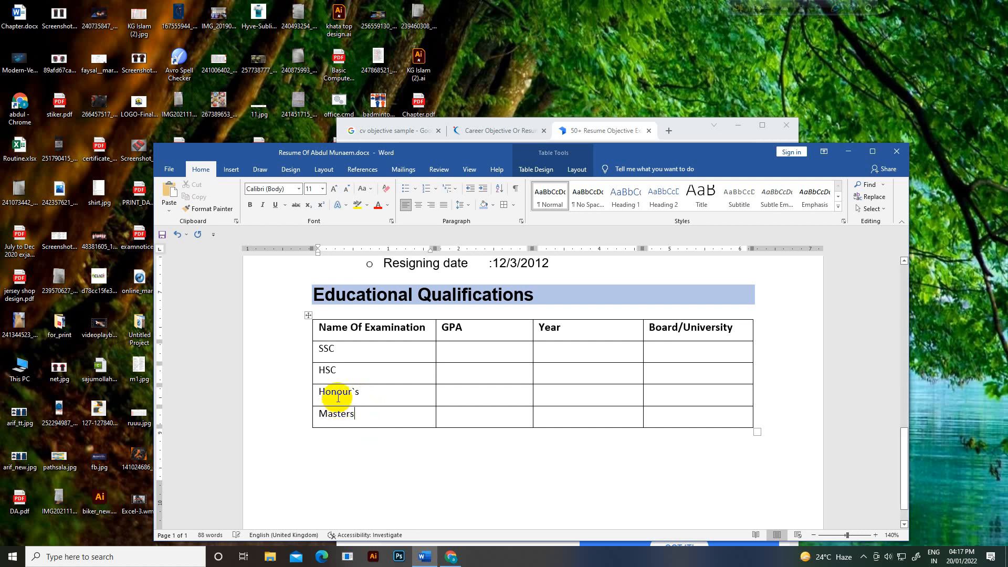
{"action": "left_click", "coordinate": [355, 391]}
{"action": "key", "text": "BackSpace"}
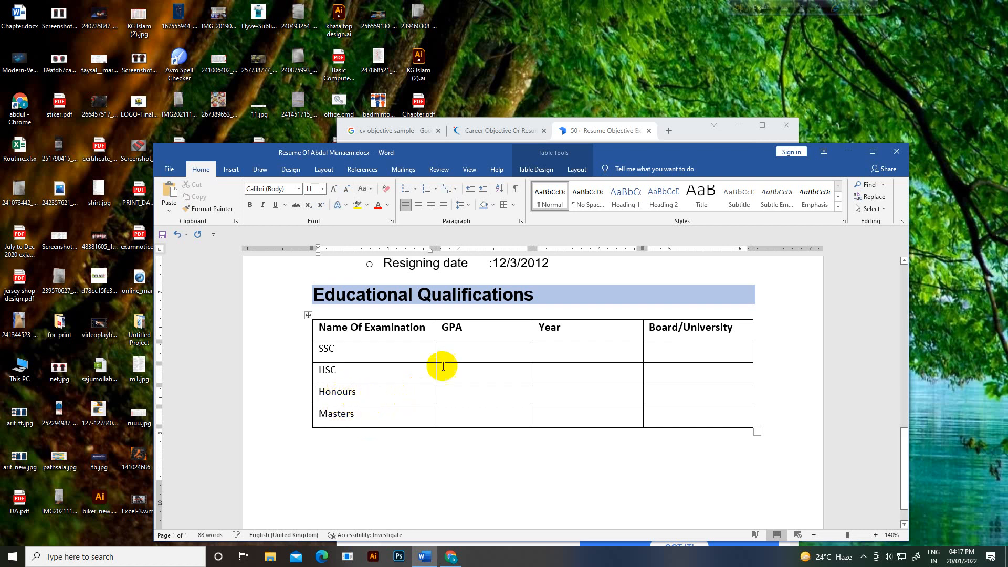
Step: Fill the SSC row with GPA 4.88, year 2005 and board Coumil
{"action": "left_click", "coordinate": [467, 356]}
{"action": "type", "text": "4.88"}
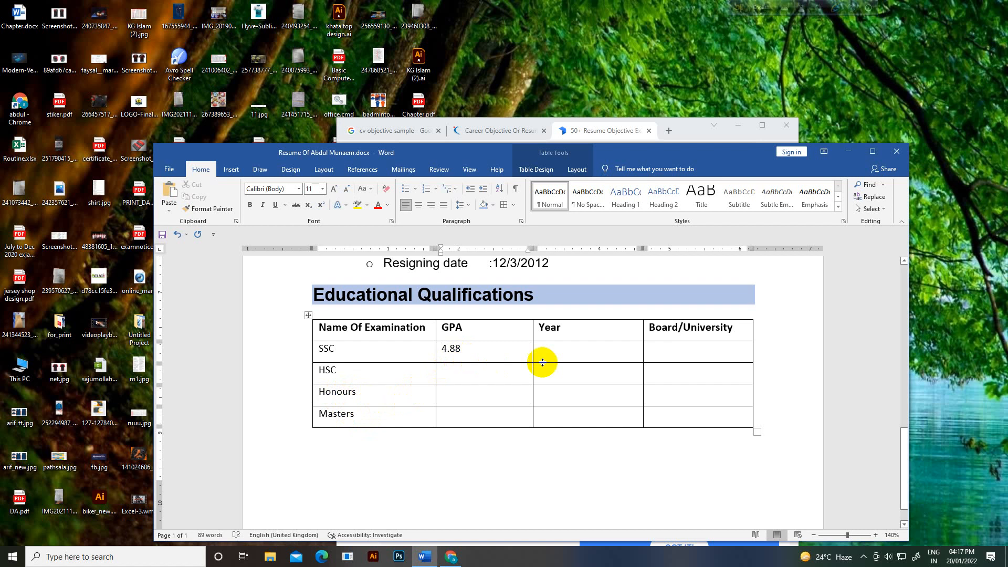
{"action": "left_click", "coordinate": [571, 353]}
{"action": "type", "text": "2005"}
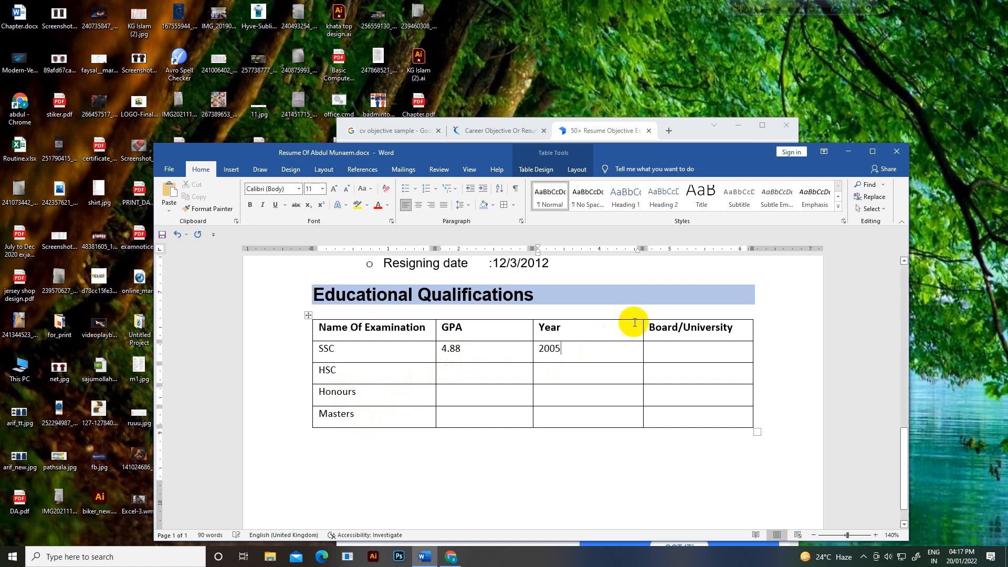
{"action": "left_click", "coordinate": [665, 342]}
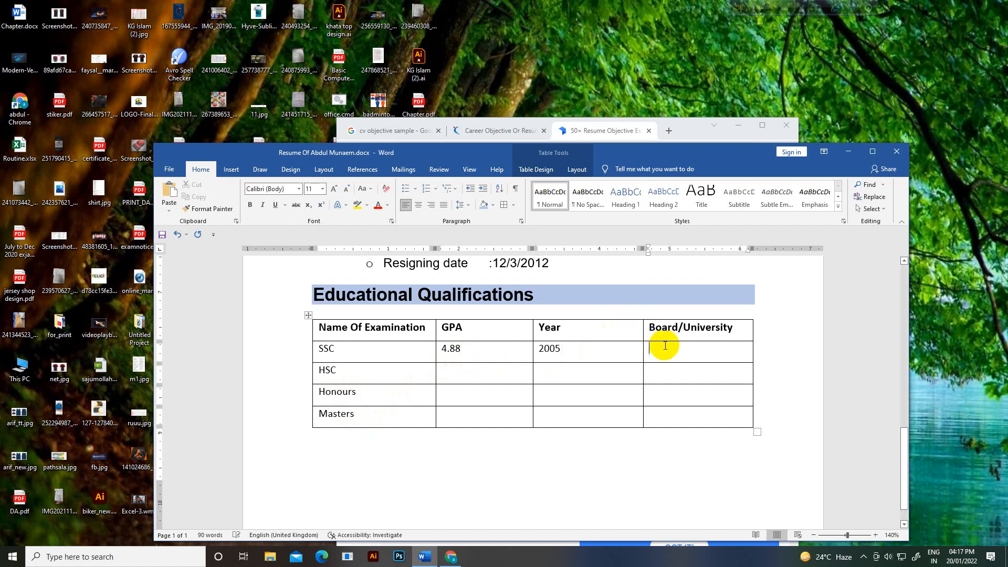
{"action": "type", "text": "C"}
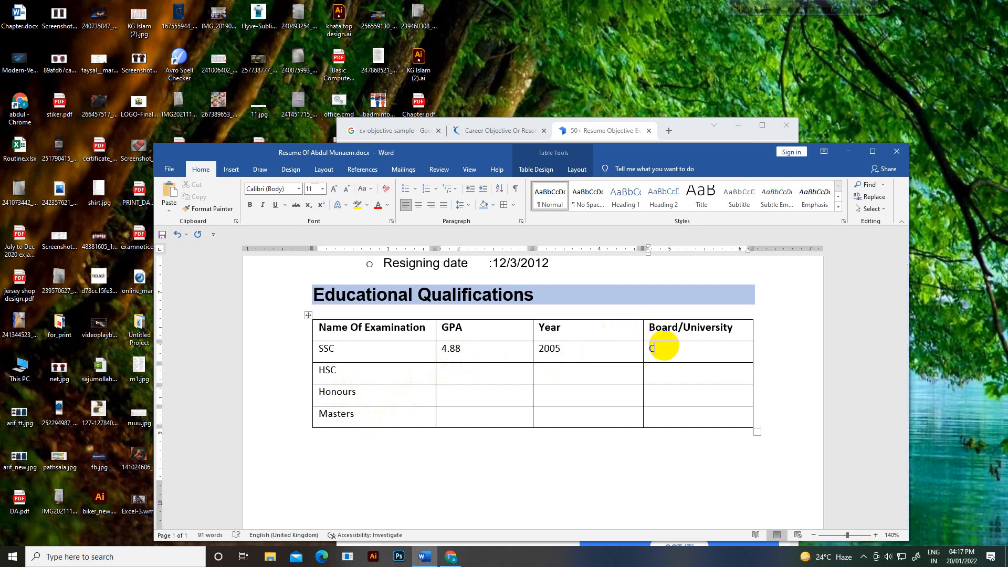
{"action": "type", "text": "oumilla"}
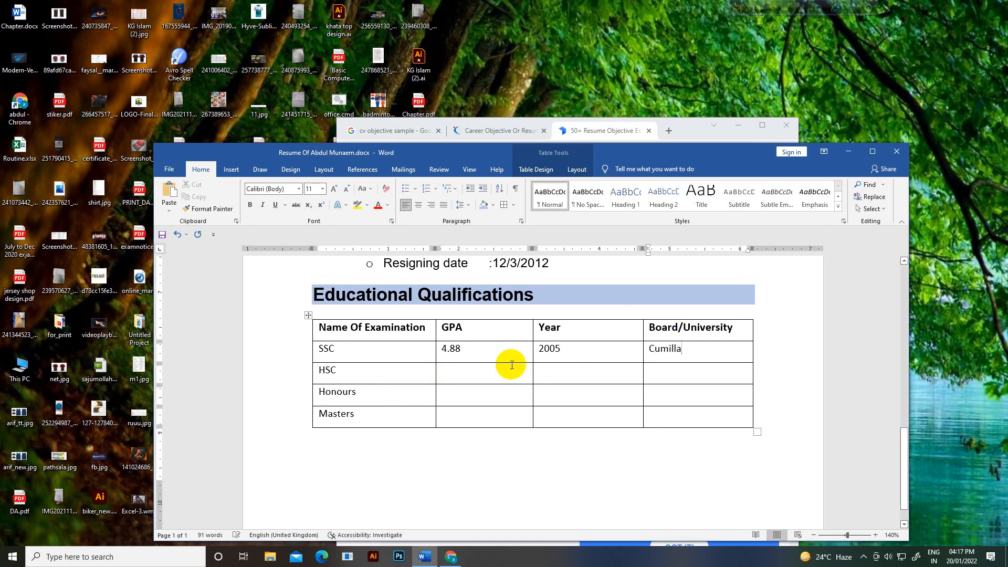
Step: Fill the HSC row with GPA 3.70, year 2007 and board Dhaka
{"action": "left_click", "coordinate": [442, 375]}
{"action": "type", "text": "3.70"}
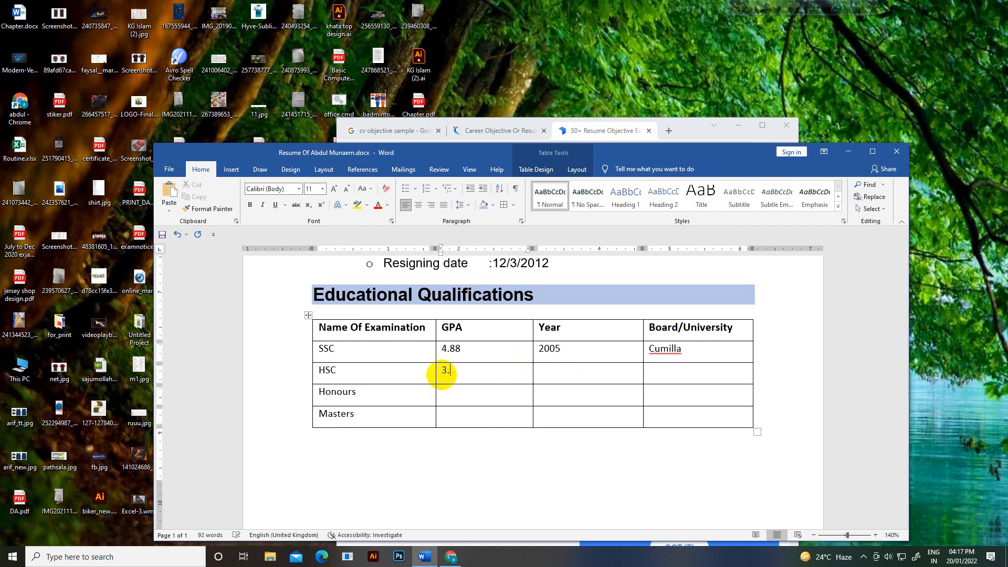
{"action": "left_click", "coordinate": [580, 369]}
{"action": "type", "text": "2007"}
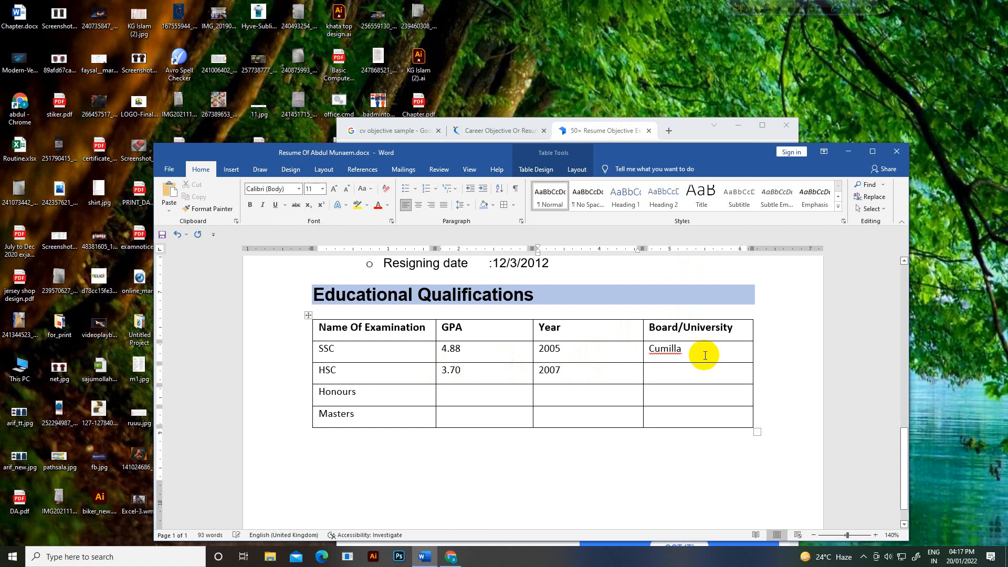
{"action": "left_click", "coordinate": [680, 370]}
{"action": "type", "text": "DFhaka"}
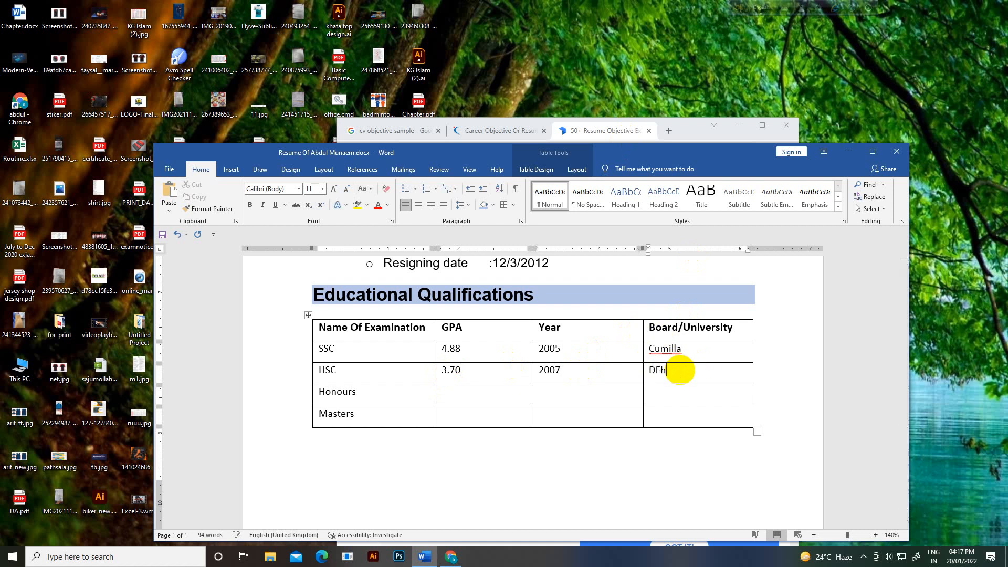
{"action": "left_click", "coordinate": [660, 371]}
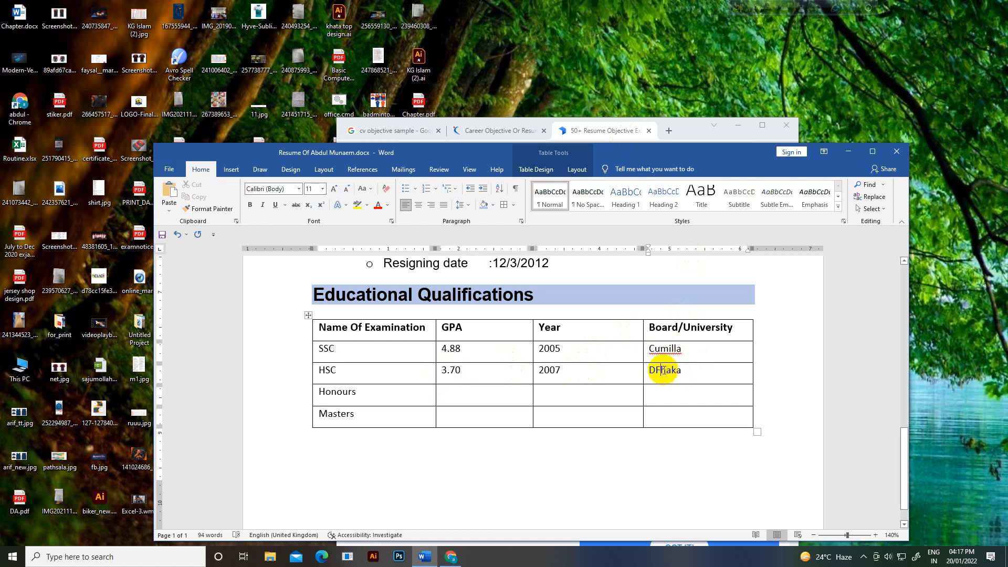
{"action": "key", "text": "BackSpace"}
Step: Fill the Honours row with 2nd division, its year and Titumer Govt College
{"action": "left_click", "coordinate": [454, 401]}
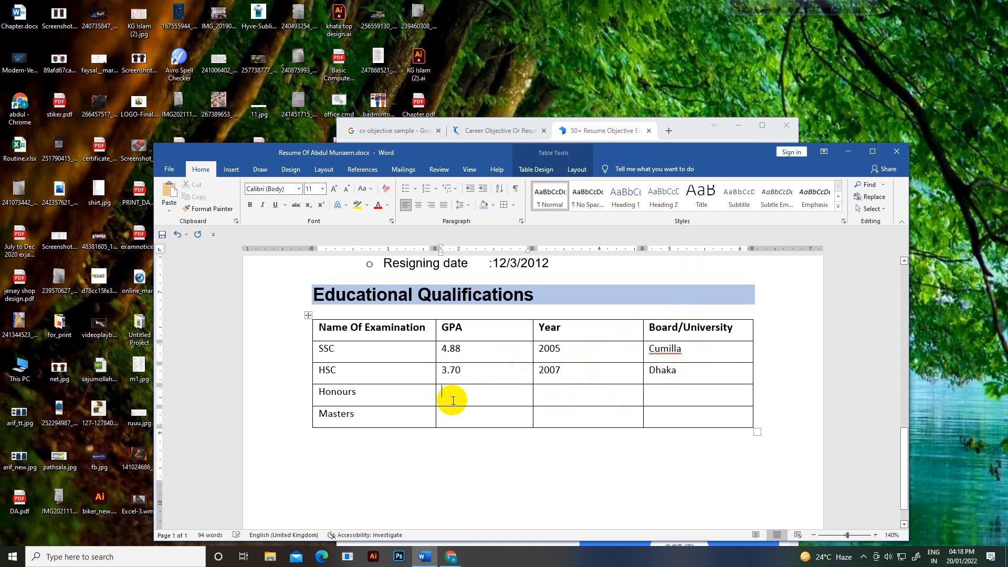
{"action": "type", "text": "2n"}
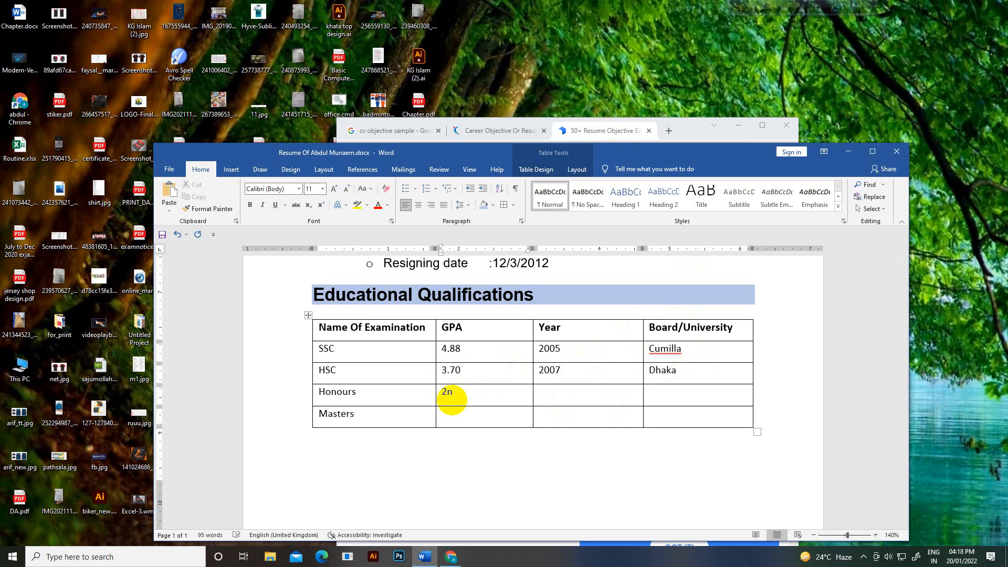
{"action": "type", "text": "d division"}
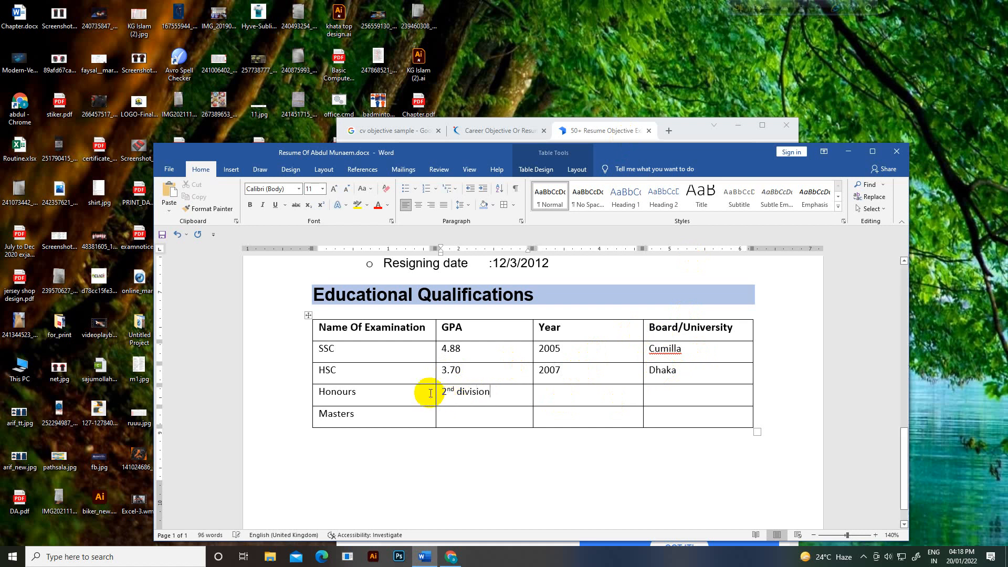
{"action": "left_click", "coordinate": [556, 393]}
{"action": "type", "text": "1"}
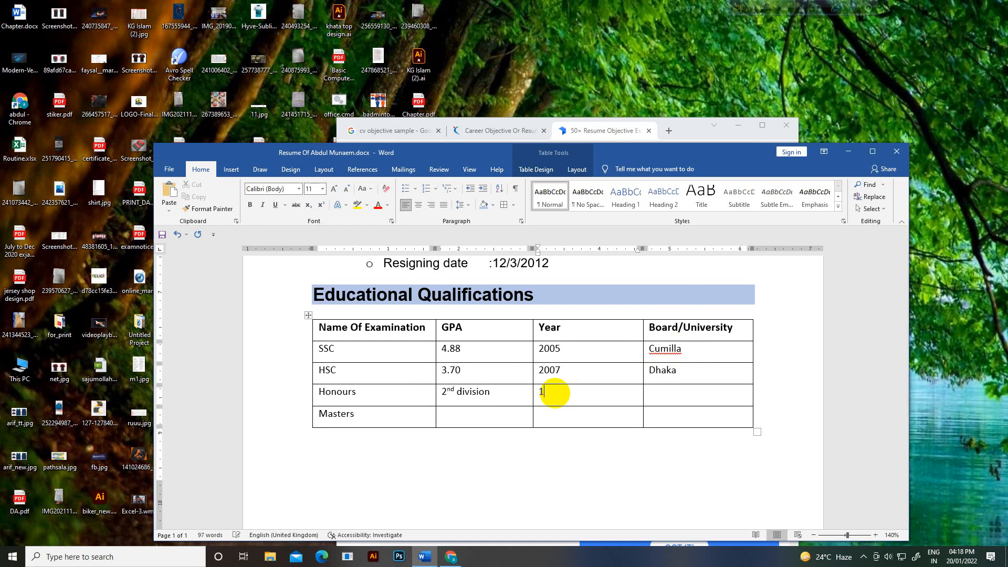
{"action": "type", "text": "0121"}
{"action": "left_click", "coordinate": [661, 398]}
{"action": "type", "text": "Ti"}
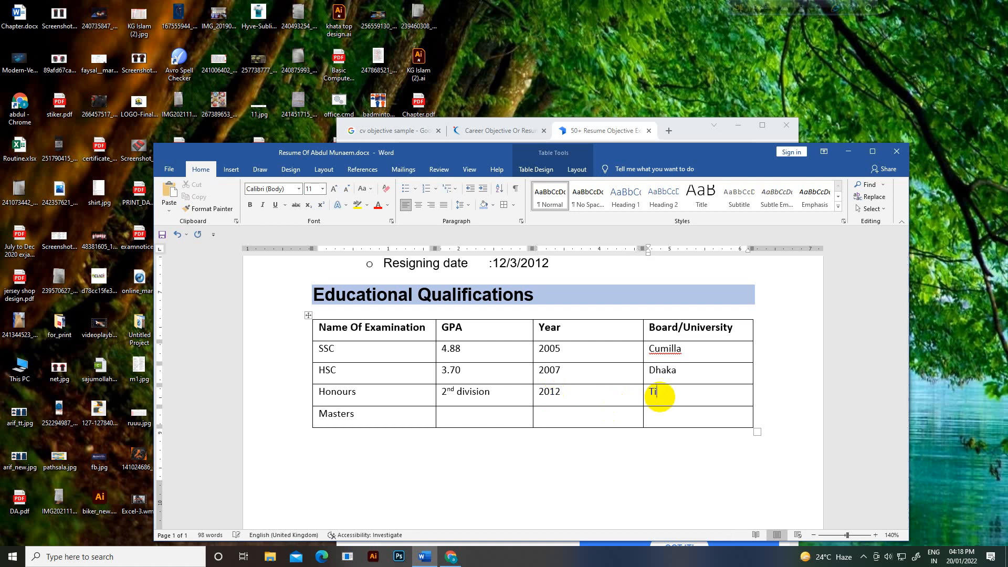
{"action": "type", "text": "tumer Govt College"}
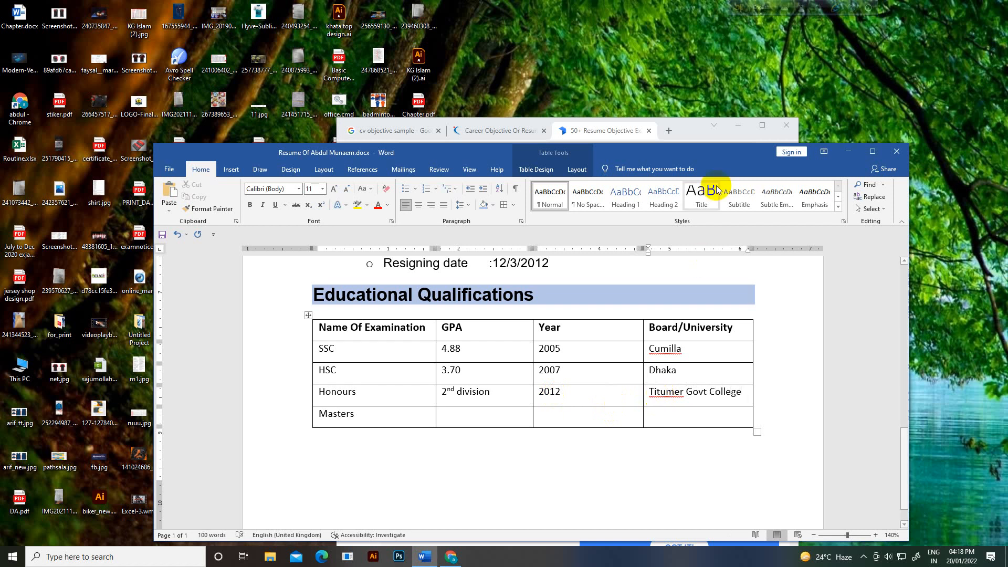
Step: Copy the Honours entries into the Masters row and change its year to 2013
{"action": "left_click", "coordinate": [447, 411]}
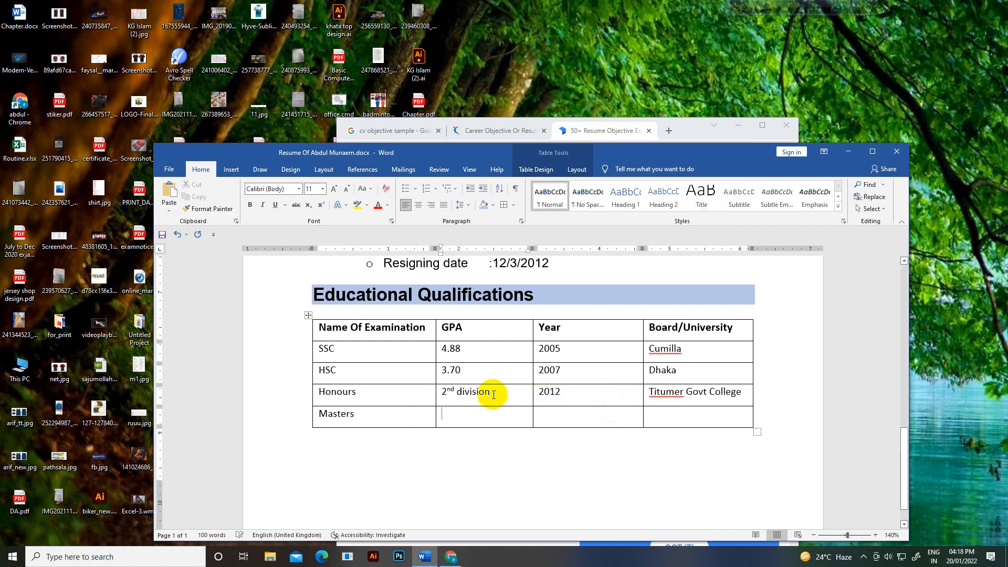
{"action": "left_click_drag", "start_coordinate": [441, 392], "coordinate": [490, 392]}
{"action": "left_click_drag", "start_coordinate": [568, 404], "coordinate": [702, 403]}
{"action": "key", "text": "ctrl+c"}
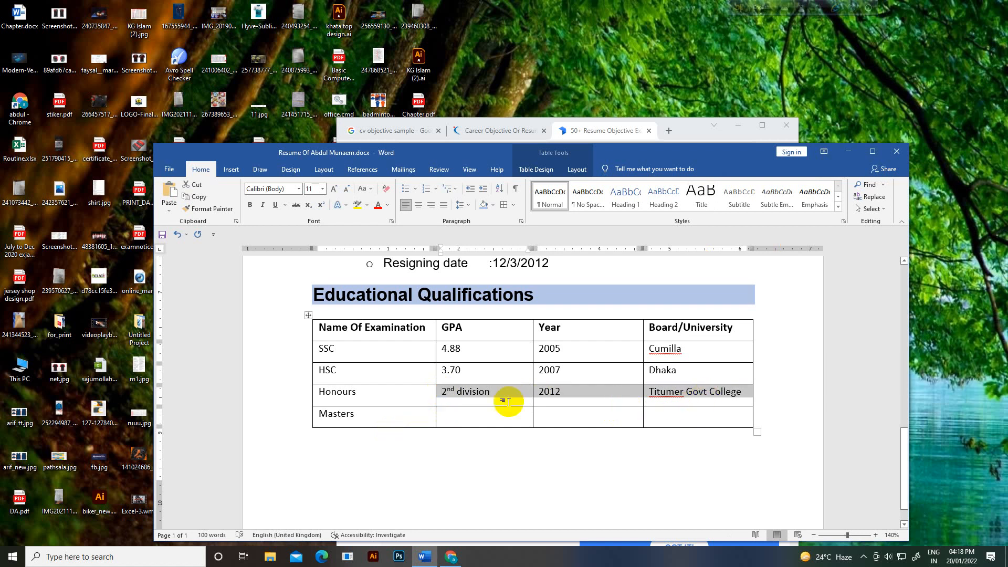
{"action": "left_click", "coordinate": [475, 412]}
{"action": "key", "text": "ctrl+v"}
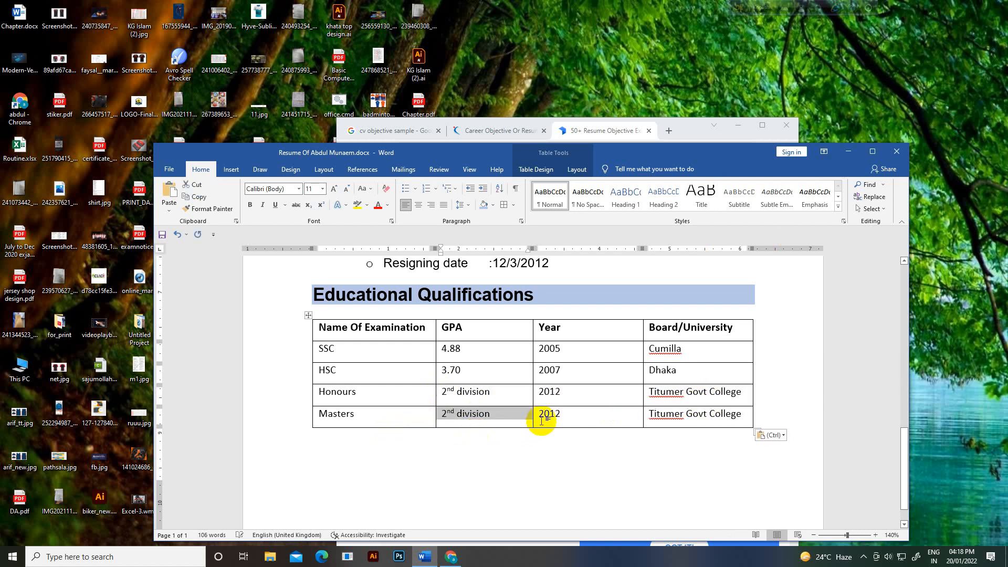
{"action": "left_click", "coordinate": [557, 415]}
{"action": "double_click", "coordinate": [557, 415]}
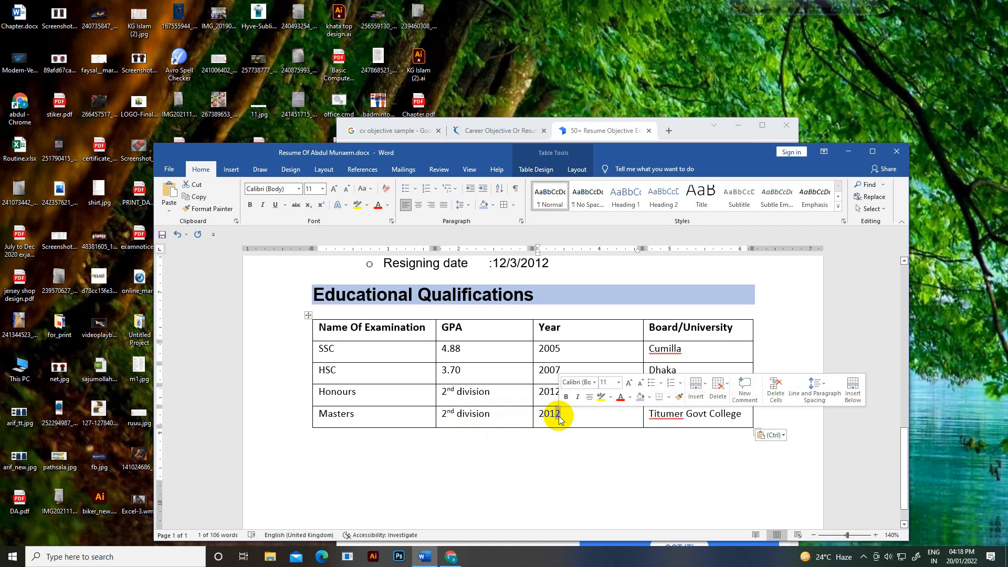
{"action": "type", "text": "2013"}
{"action": "left_click", "coordinate": [515, 435]}
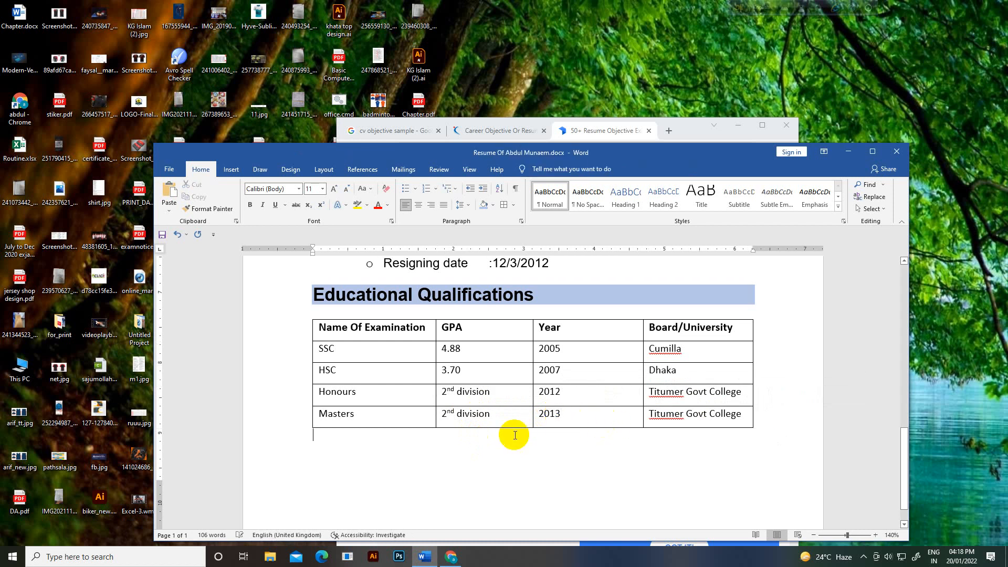
Step: Zoom out to the whole page and insert a page break after the table with Ctrl+Enter
{"action": "scroll", "coordinate": [520, 431], "scroll_direction": "up", "scroll_amount": 6}
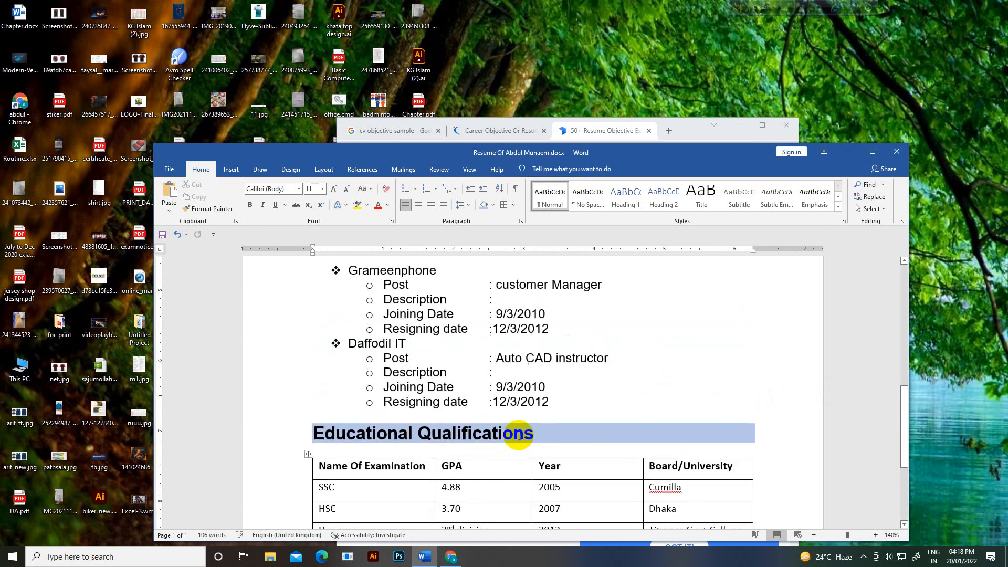
{"action": "scroll", "coordinate": [589, 442], "scroll_direction": "down", "scroll_amount": 4}
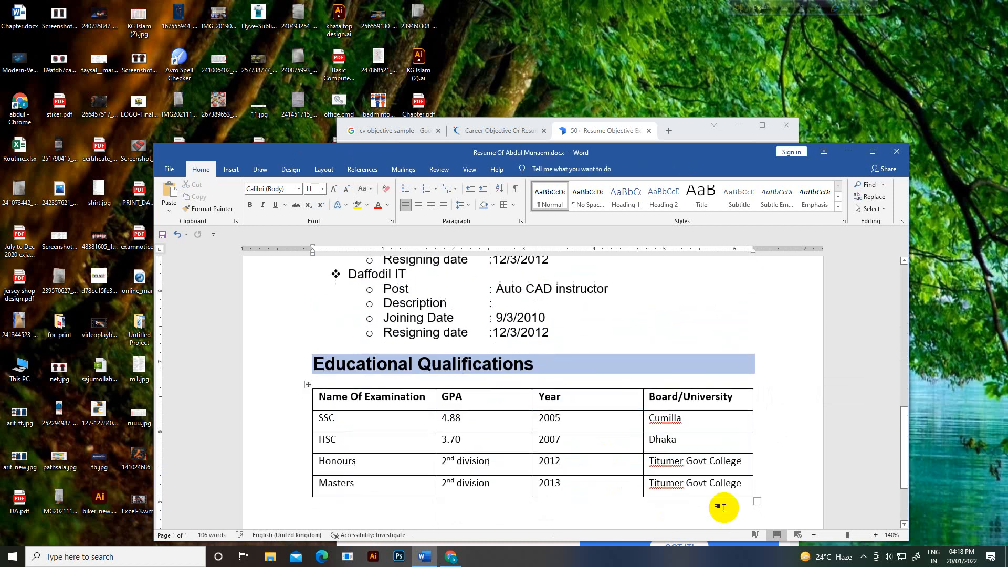
{"action": "left_click", "coordinate": [813, 535]}
{"action": "left_click", "coordinate": [813, 535]}
{"action": "left_click", "coordinate": [813, 535]}
{"action": "left_click", "coordinate": [813, 535]}
{"action": "left_click", "coordinate": [813, 536]}
{"action": "left_click", "coordinate": [813, 536]}
{"action": "left_click", "coordinate": [814, 535]}
{"action": "left_click", "coordinate": [814, 536]}
{"action": "left_click", "coordinate": [814, 535]}
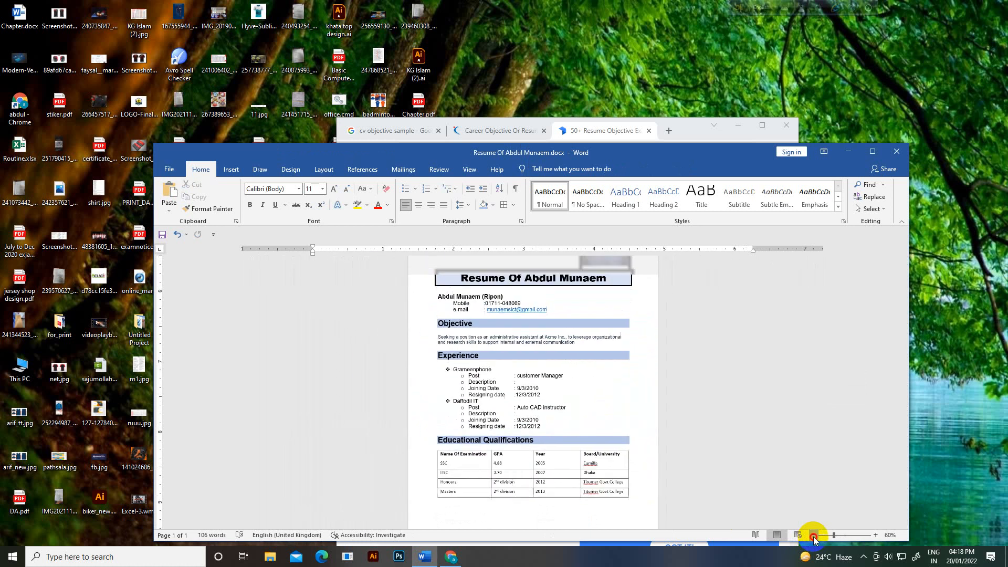
{"action": "left_click", "coordinate": [814, 536]}
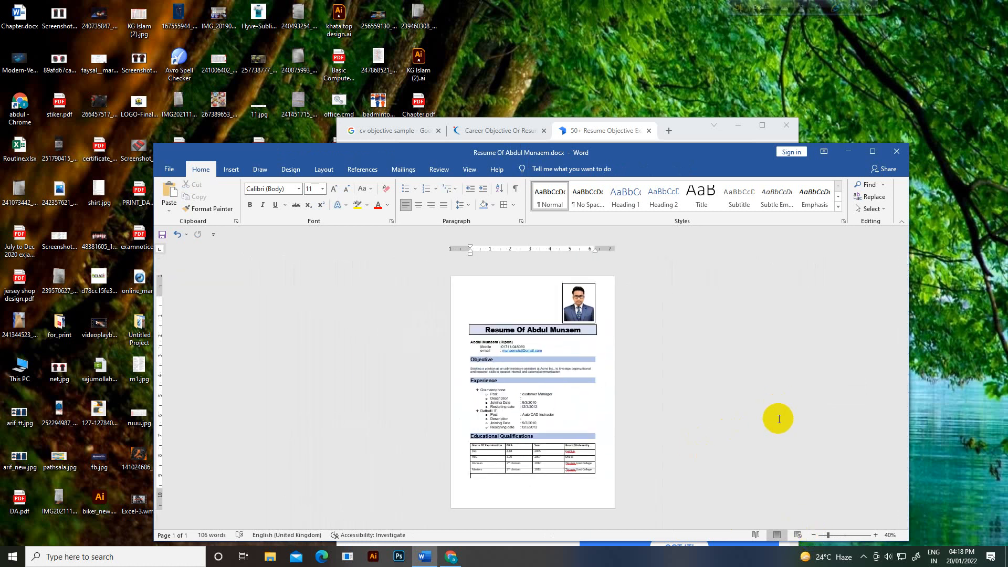
{"action": "left_click", "coordinate": [527, 490]}
{"action": "key", "text": "ctrl+Return"}
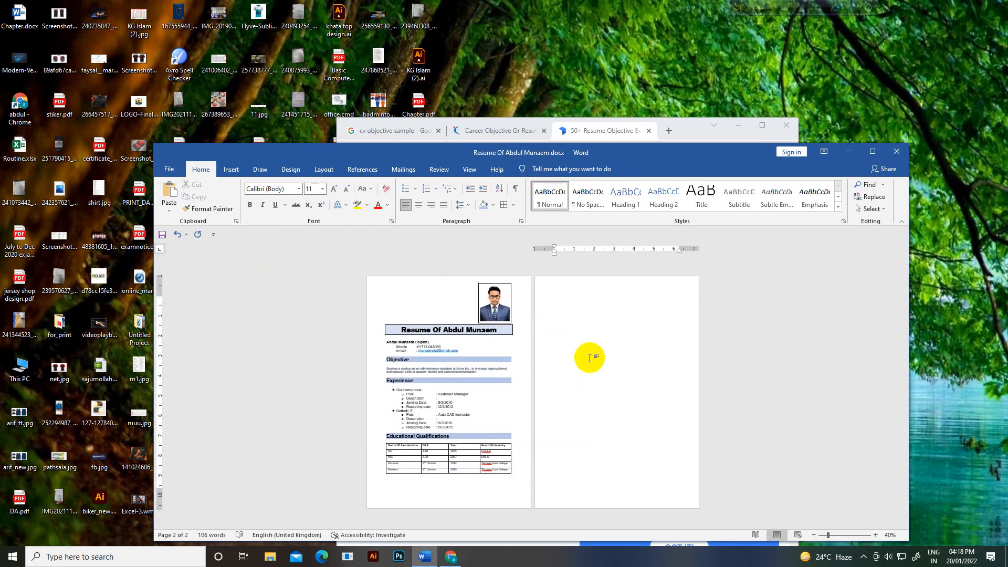
Step: Type the Personal Information heading on page two and paint the Educational Qualifications formatting onto it
{"action": "left_click", "coordinate": [846, 536]}
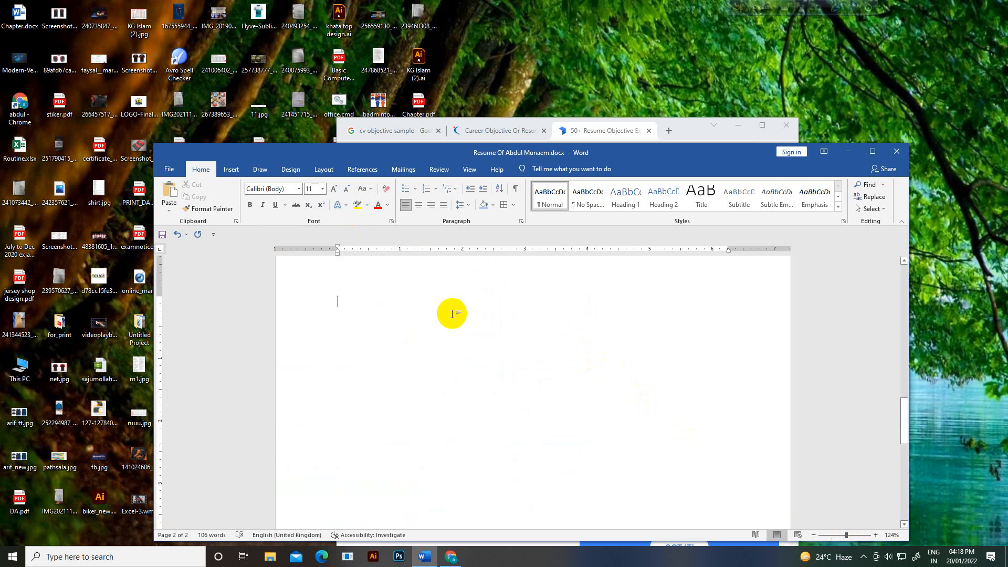
{"action": "type", "text": "Pers"}
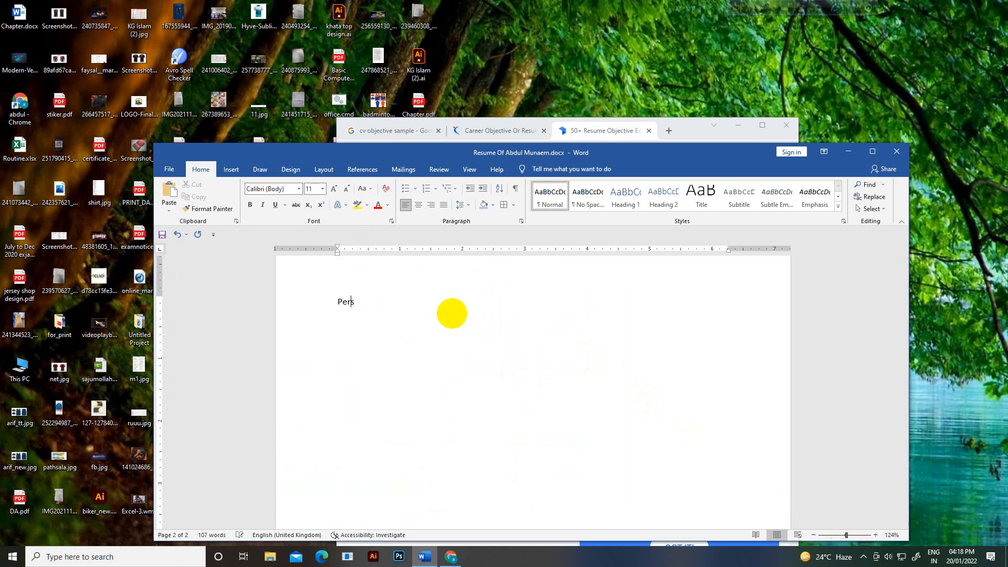
{"action": "type", "text": "onal Information"}
{"action": "scroll", "coordinate": [444, 320], "scroll_direction": "up", "scroll_amount": 3}
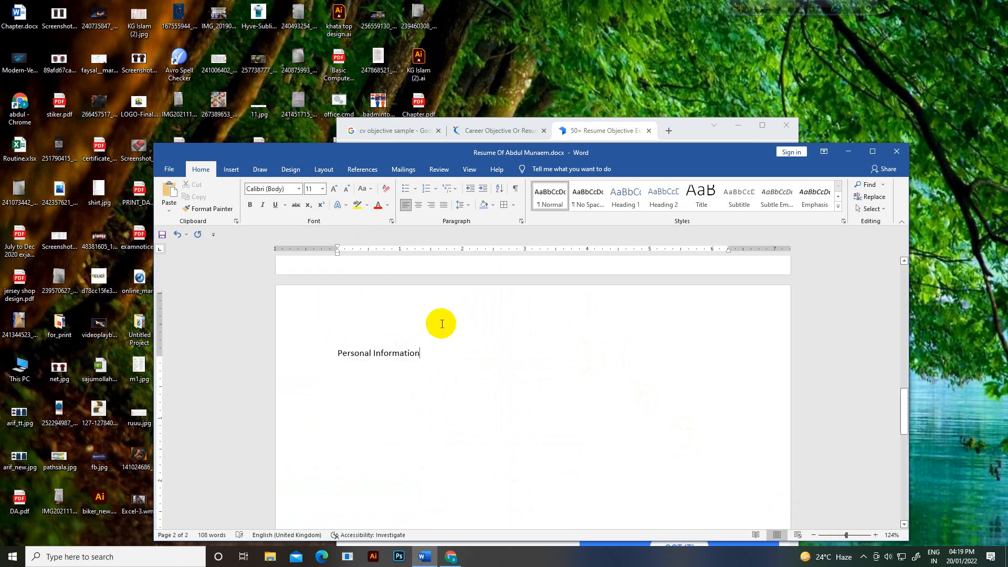
{"action": "scroll", "coordinate": [433, 354], "scroll_direction": "up", "scroll_amount": 10}
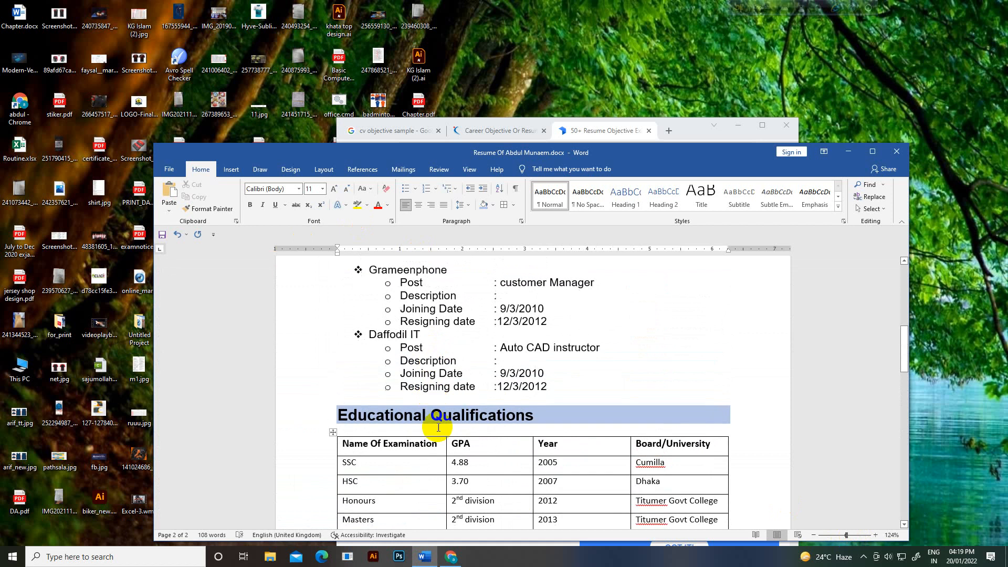
{"action": "left_click_drag", "start_coordinate": [540, 416], "coordinate": [338, 414]}
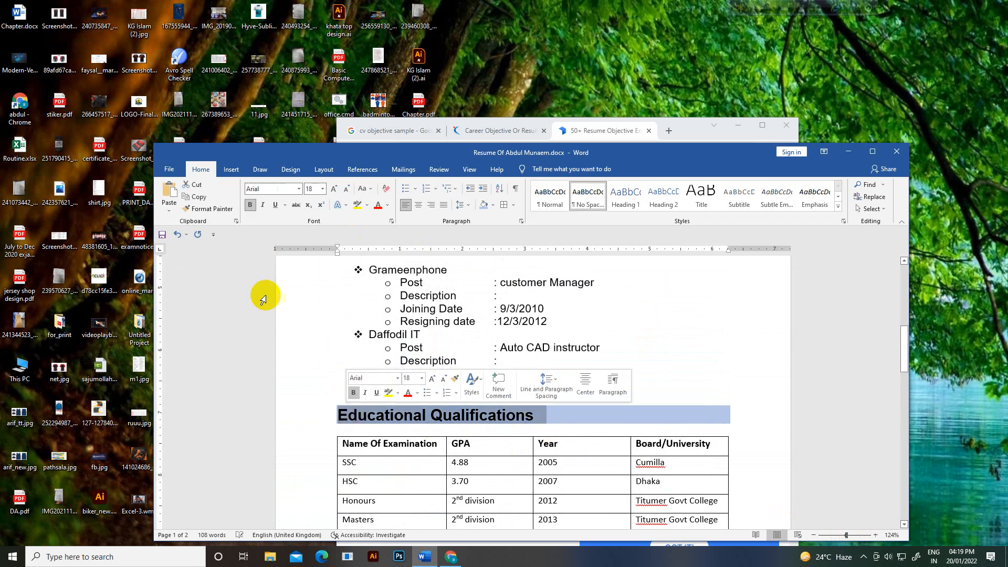
{"action": "left_click", "coordinate": [226, 210]}
{"action": "scroll", "coordinate": [279, 315], "scroll_direction": "down", "scroll_amount": 8}
{"action": "scroll", "coordinate": [293, 342], "scroll_direction": "down", "scroll_amount": 3}
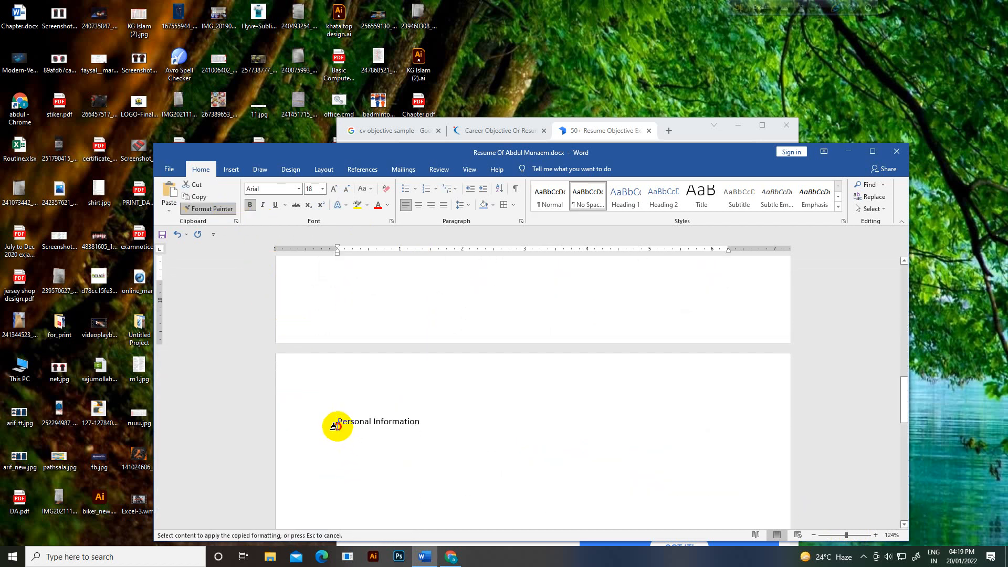
{"action": "left_click_drag", "start_coordinate": [336, 424], "coordinate": [462, 431]}
{"action": "left_click", "coordinate": [339, 445]}
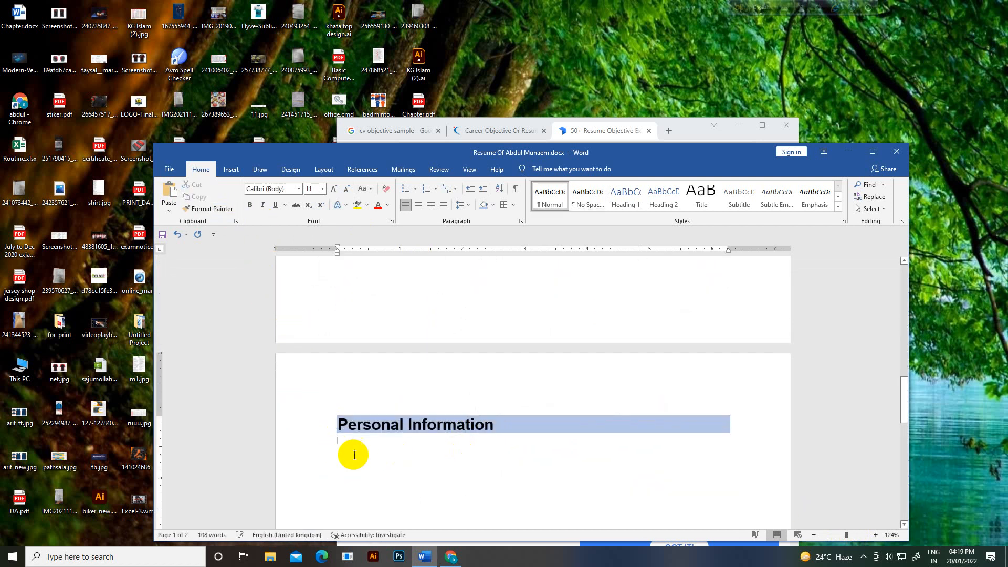
{"action": "scroll", "coordinate": [358, 451], "scroll_direction": "down", "scroll_amount": 1}
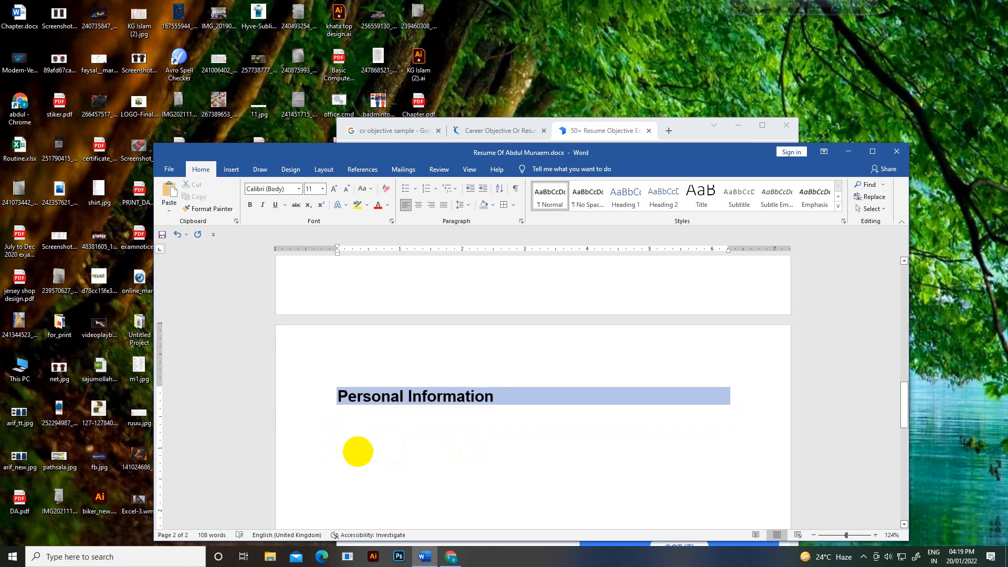
Step: Type the Father`s Name label and set it to 13 pt
{"action": "type", "text": "Father"}
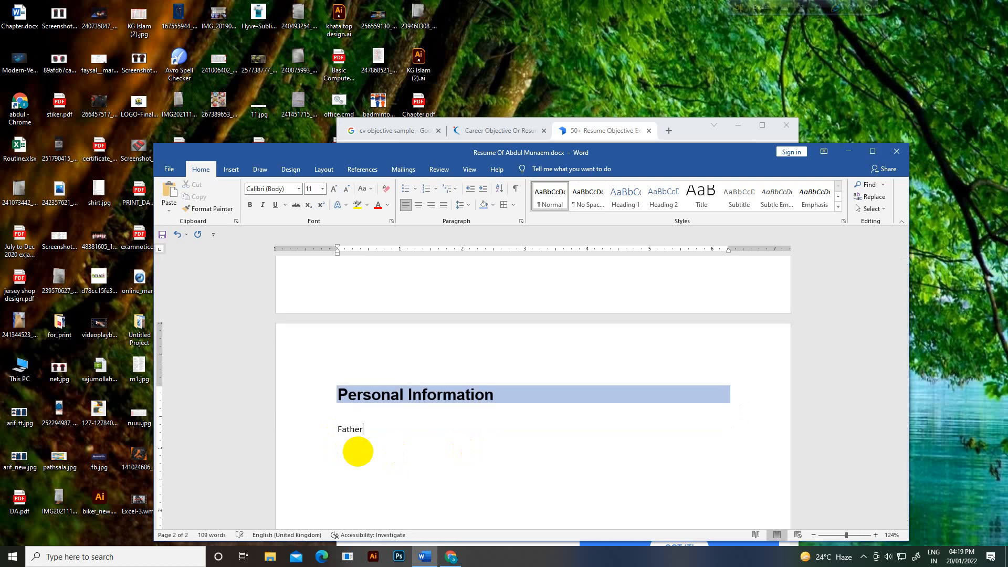
{"action": "type", "text": "`s Name"}
{"action": "left_click_drag", "start_coordinate": [407, 436], "coordinate": [225, 423]}
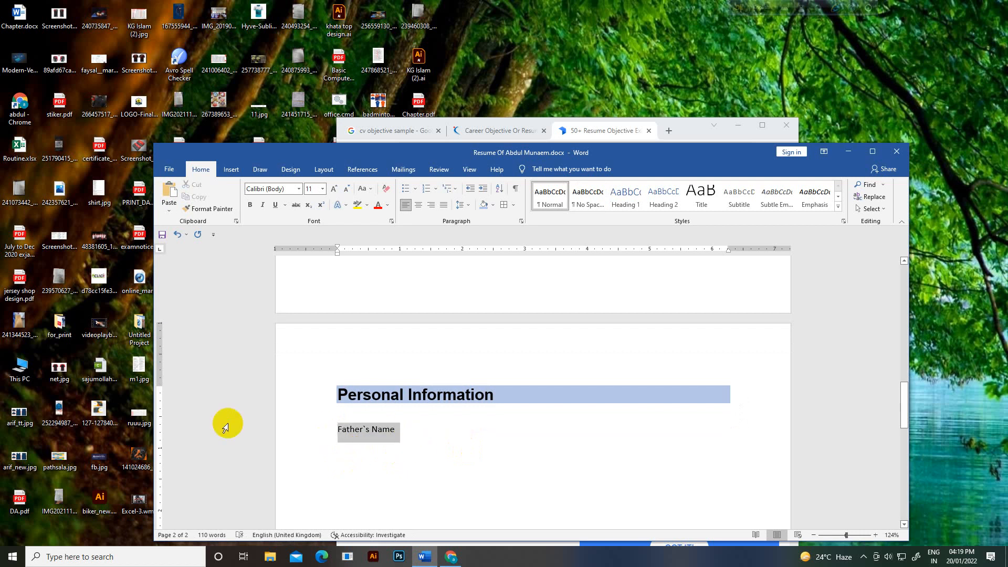
{"action": "left_click", "coordinate": [323, 189]}
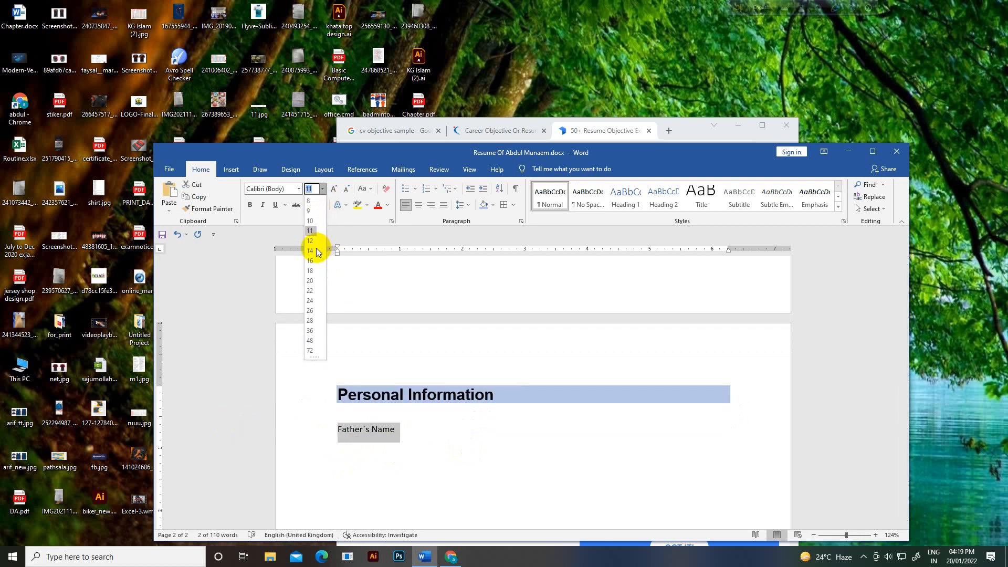
{"action": "left_click", "coordinate": [316, 250]}
{"action": "left_click", "coordinate": [312, 190]}
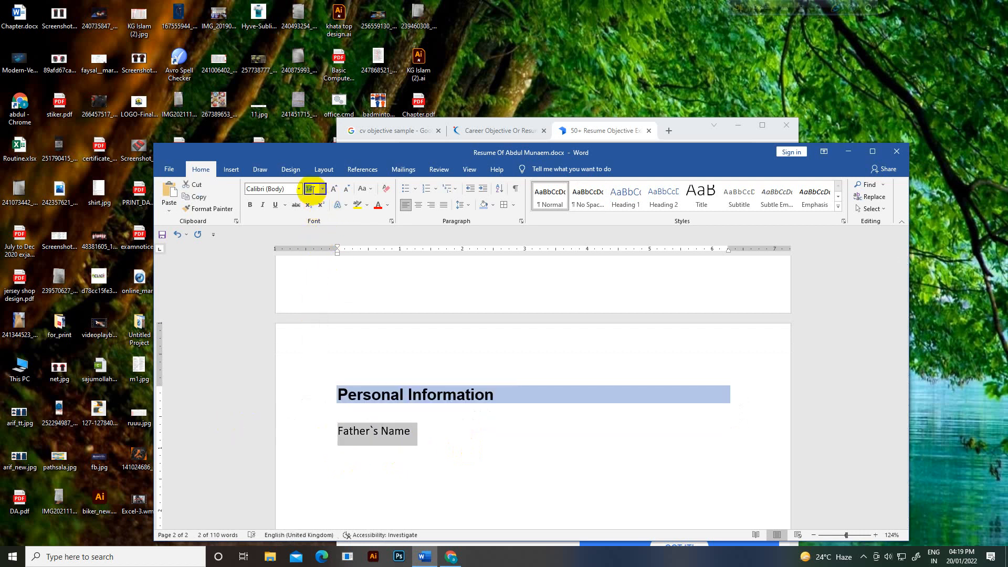
{"action": "type", "text": "13"}
{"action": "key", "text": "Return"}
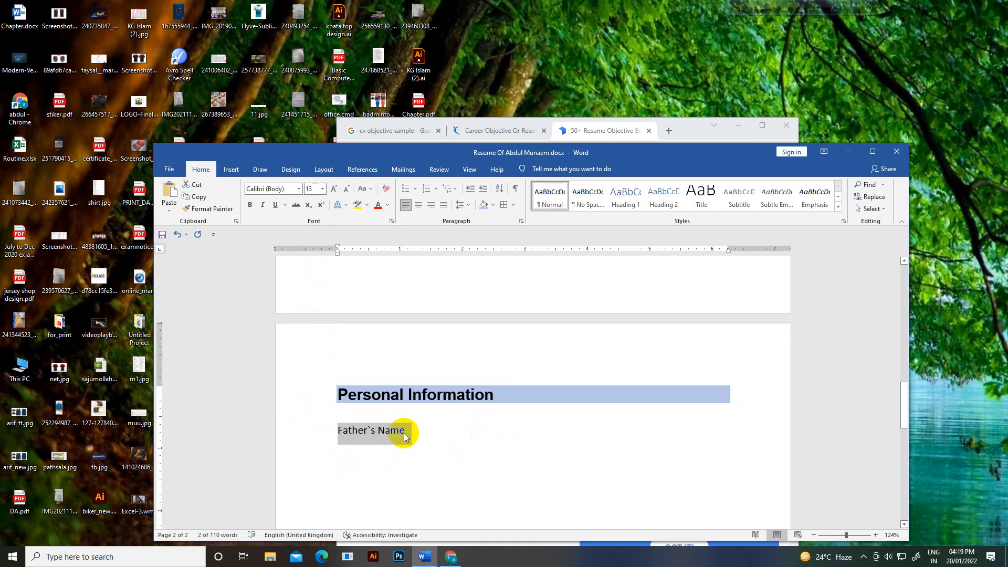
Step: Add the father's name after a tab-aligned colon and give the line No Spacing at 13 pt
{"action": "left_click", "coordinate": [411, 430]}
{"action": "key", "text": "Tab"}
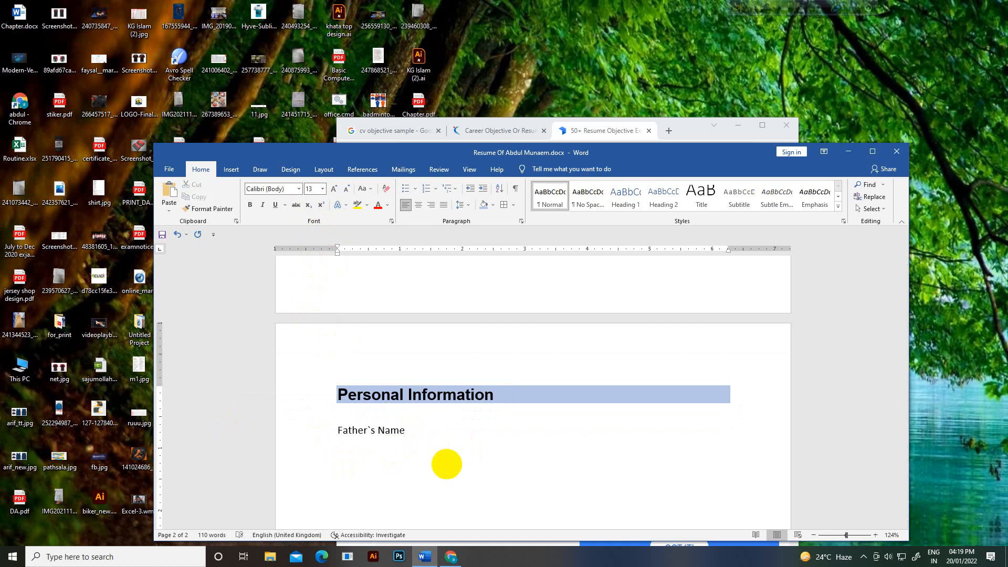
{"action": "key", "text": "Tab"}
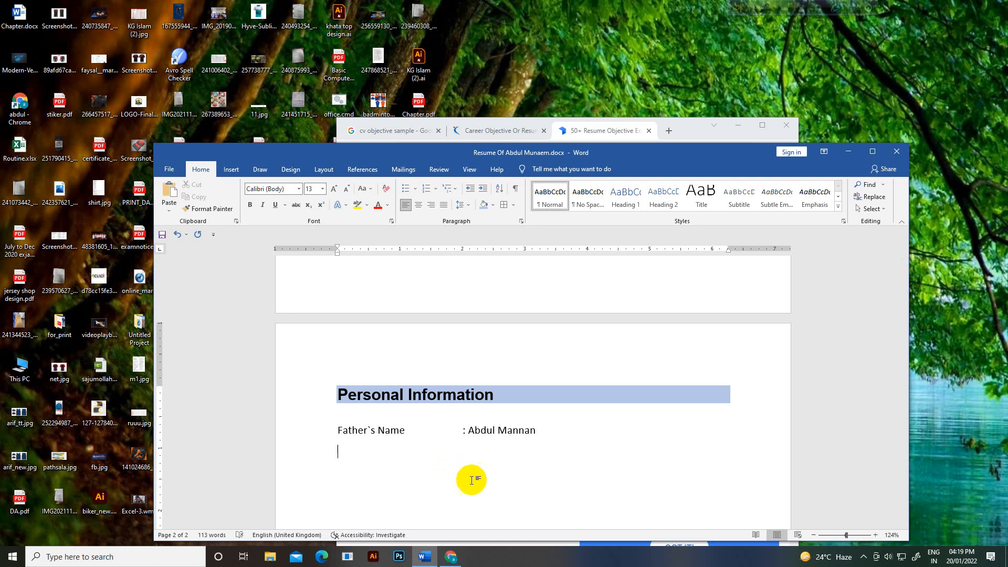
{"action": "left_click", "coordinate": [310, 438]}
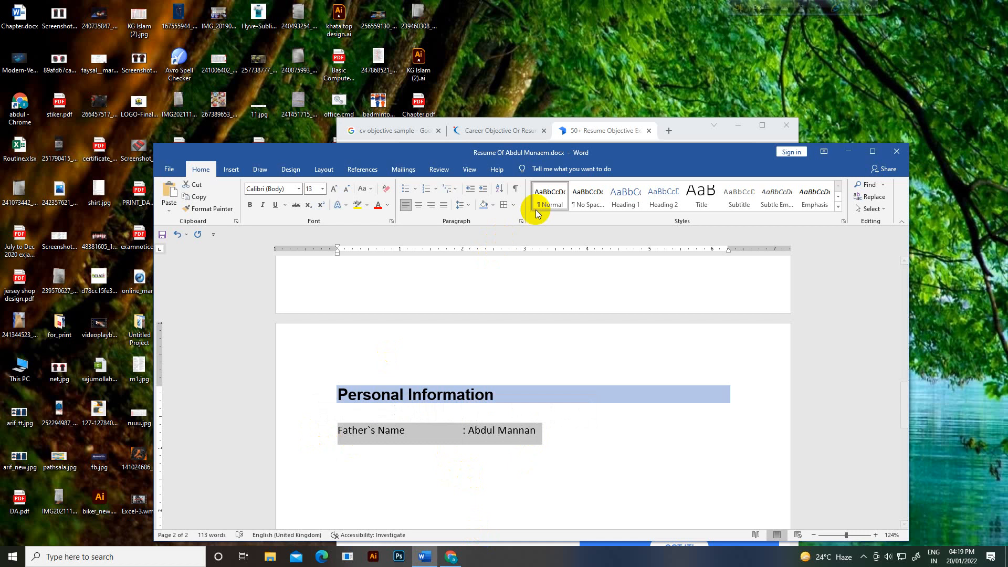
{"action": "left_click", "coordinate": [588, 196]}
{"action": "left_click", "coordinate": [322, 190]}
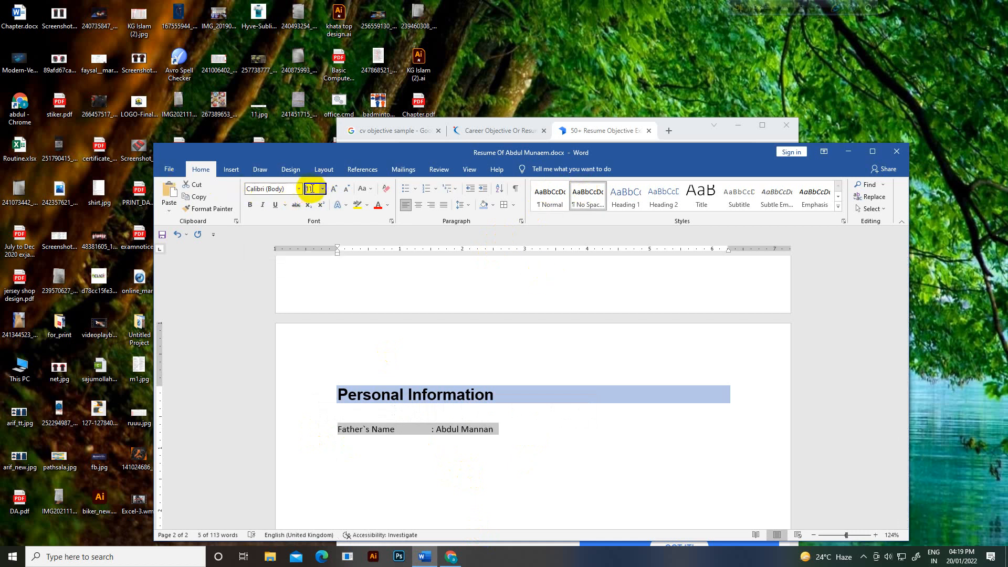
{"action": "type", "text": "13"}
{"action": "key", "text": "Return"}
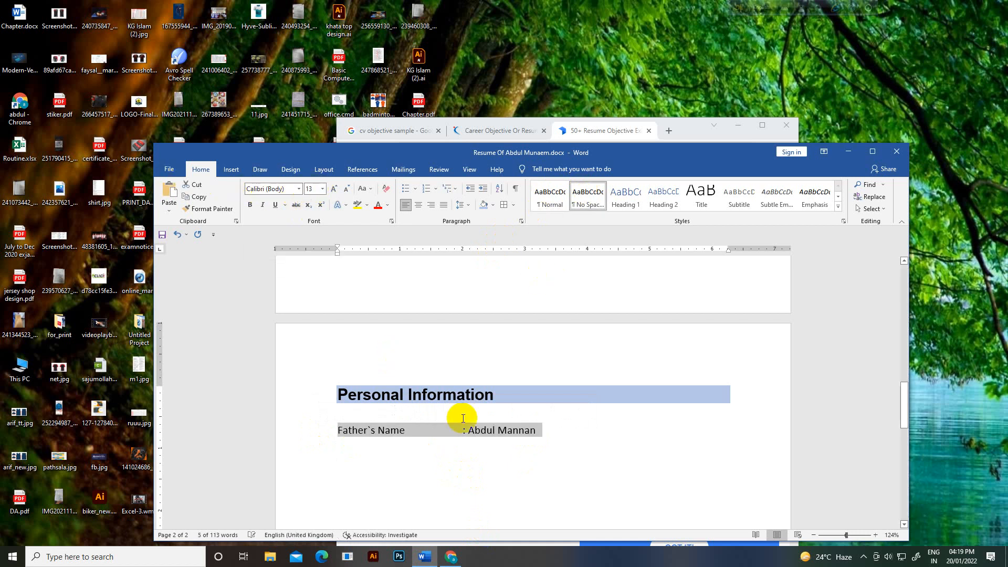
{"action": "left_click", "coordinate": [540, 431]}
{"action": "key", "text": "Return"}
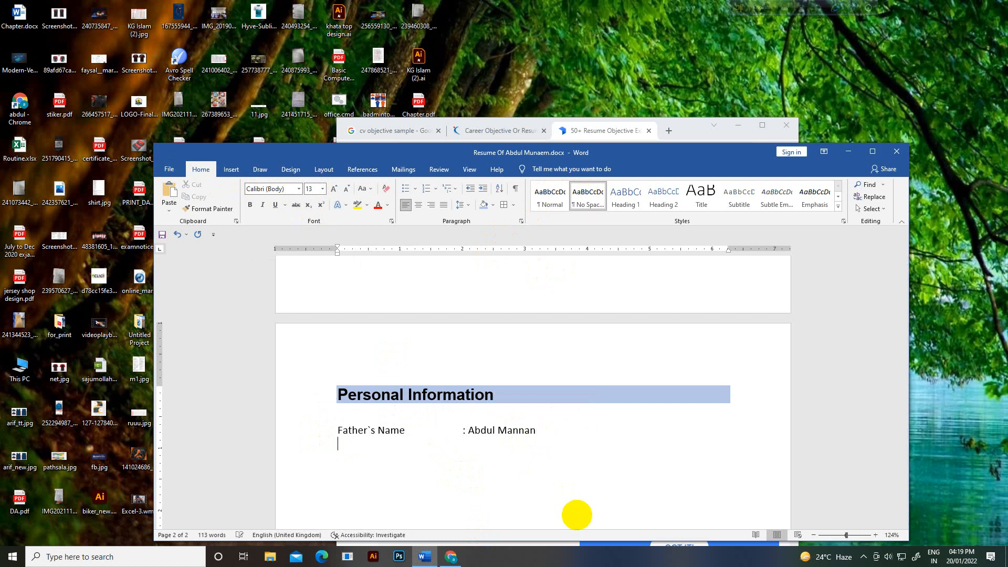
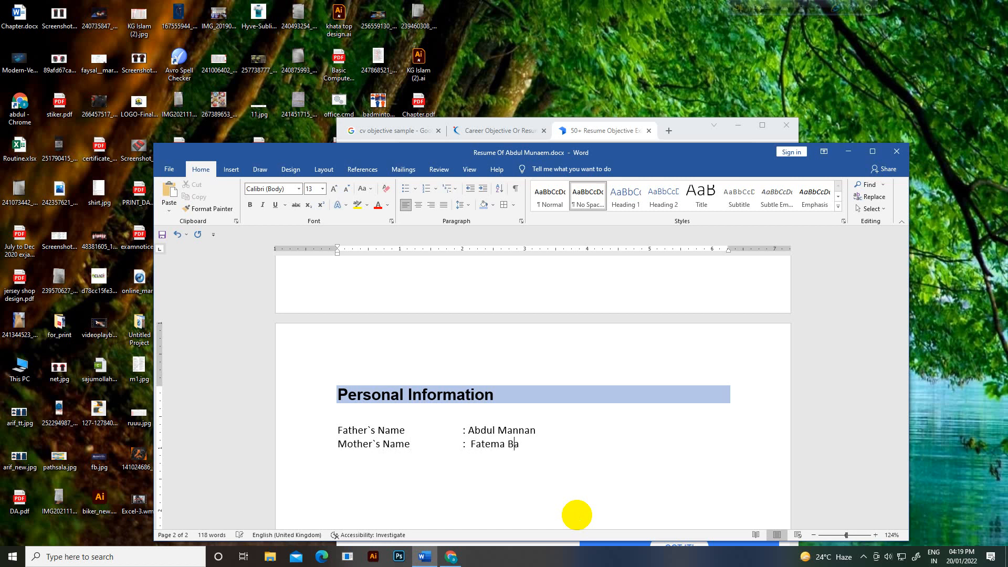
Step: Add Mother`s Name and Date Of Birth lines with their values, then the Blood Group label
{"action": "key", "text": "Return"}
{"action": "type", "text": "Date Of Birth"}
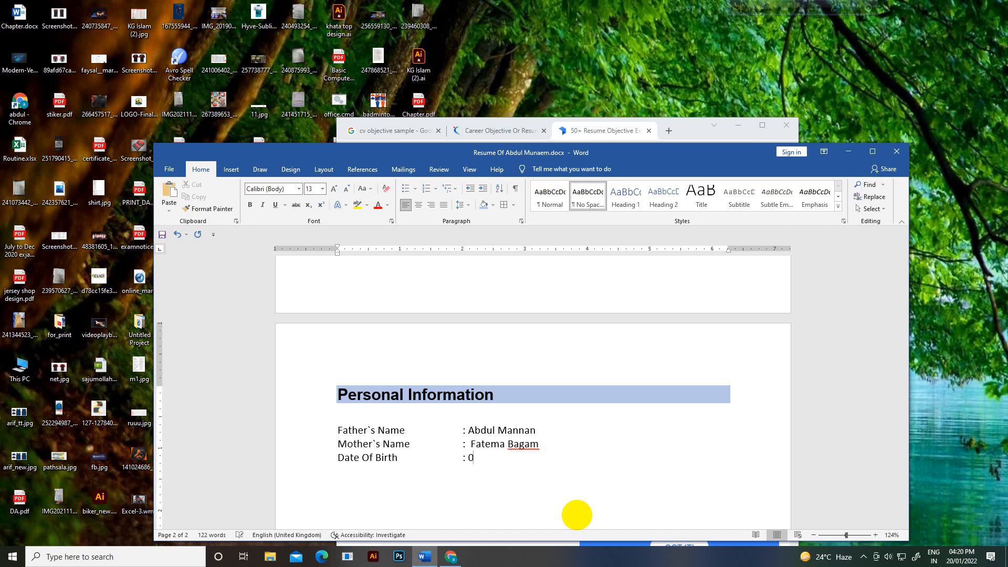
{"action": "type", "text": "1/"}
{"action": "type", "text": "1990 B"}
{"action": "type", "text": "lood"}
{"action": "type", "text": "Group"}
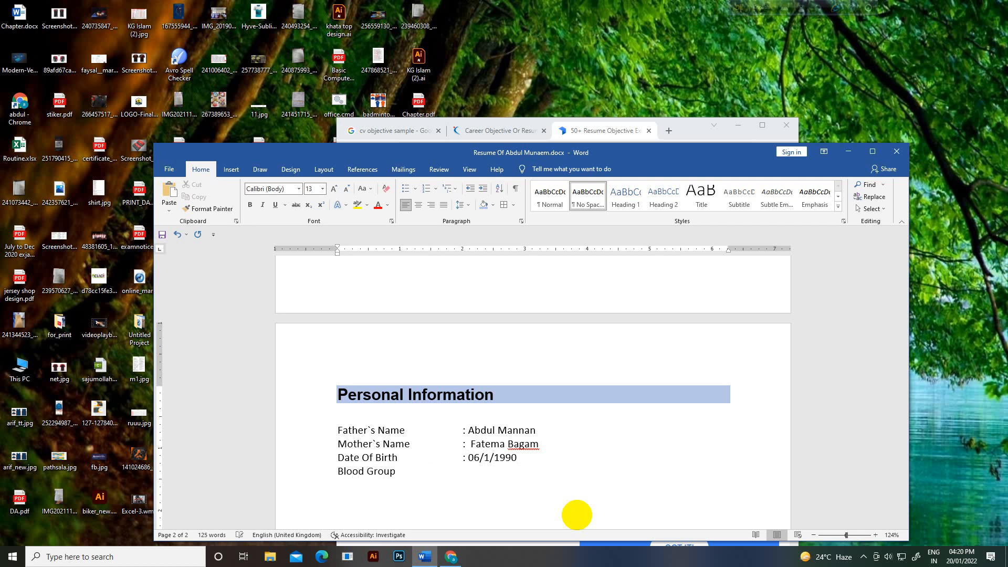
Step: Set Blood Group to O+ and add the NID Number line with the NID number
{"action": "key", "text": "Tab"}
{"action": "type", "text": ":"}
{"action": "type", "text": " O+ "}
{"action": "type", "text": "N"}
{"action": "type", "text": "ID Nu7"}
{"action": "type", "text": "mber"}
{"action": "key", "text": "Left"}
{"action": "key", "text": "Left"}
{"action": "key", "text": "Left"}
{"action": "key", "text": "Left"}
{"action": "key", "text": "Left"}
{"action": "key", "text": "Delete"}
{"action": "key", "text": "Right"}
{"action": "key", "text": "Right"}
{"action": "key", "text": "Tab"}
{"action": "key", "text": "Tab"}
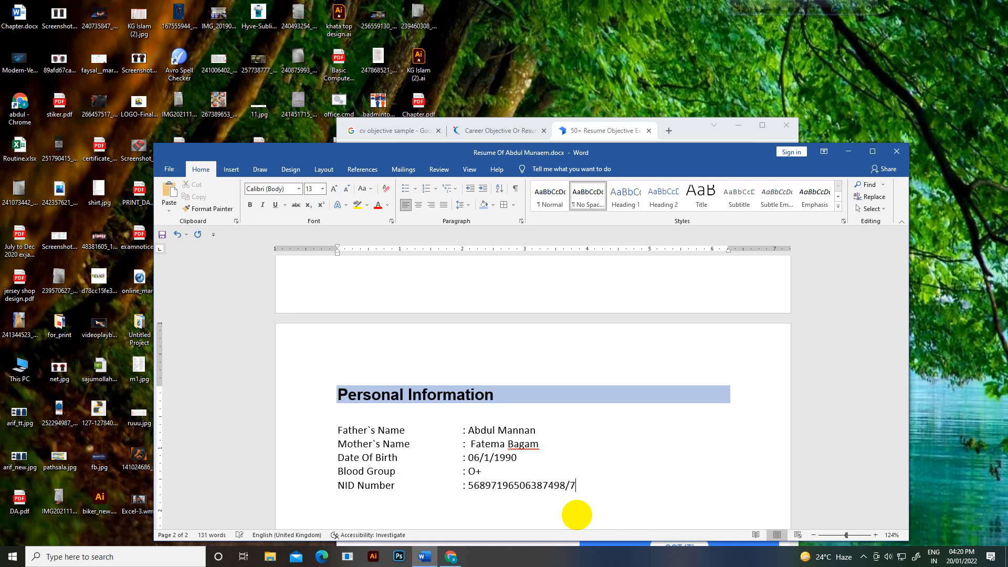
Step: Add a Passport No line with the passport number and a Marital status line reading Married
{"action": "key", "text": "Return"}
{"action": "type", "text": "Passport No"}
{"action": "key", "text": "Tab"}
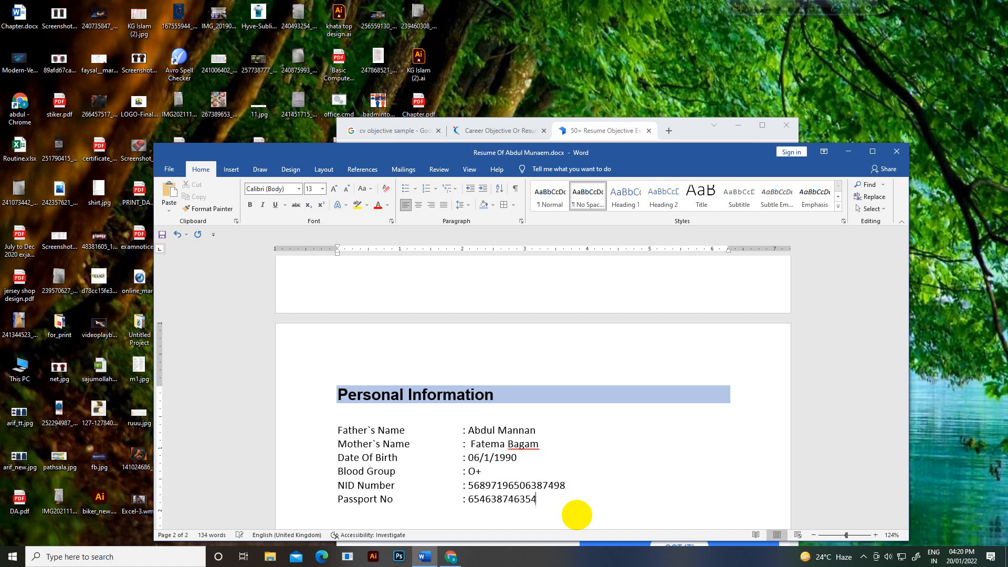
{"action": "key", "text": "Return"}
{"action": "type", "text": "6"}
{"action": "key", "text": "BackSpace"}
{"action": "key", "text": "BackSpace"}
{"action": "scroll", "coordinate": [577, 515], "scroll_direction": "down", "scroll_amount": 1}
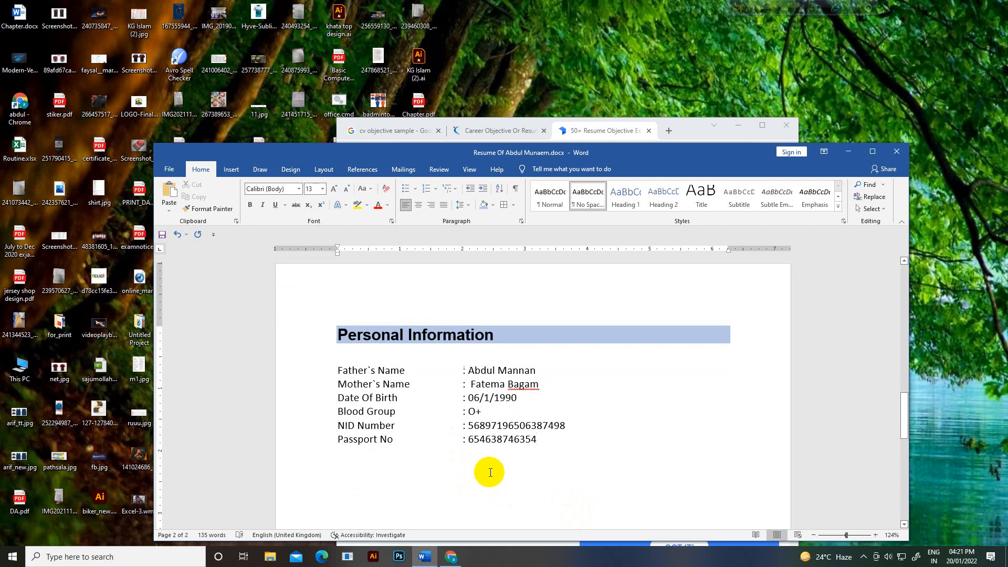
{"action": "type", "text": "marital"}
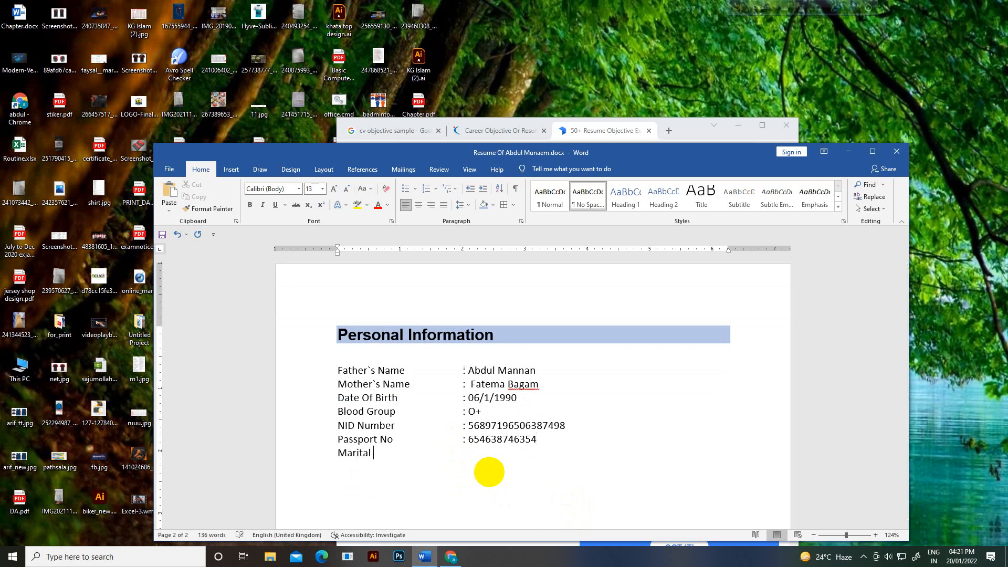
{"action": "type", "text": " status :Married"}
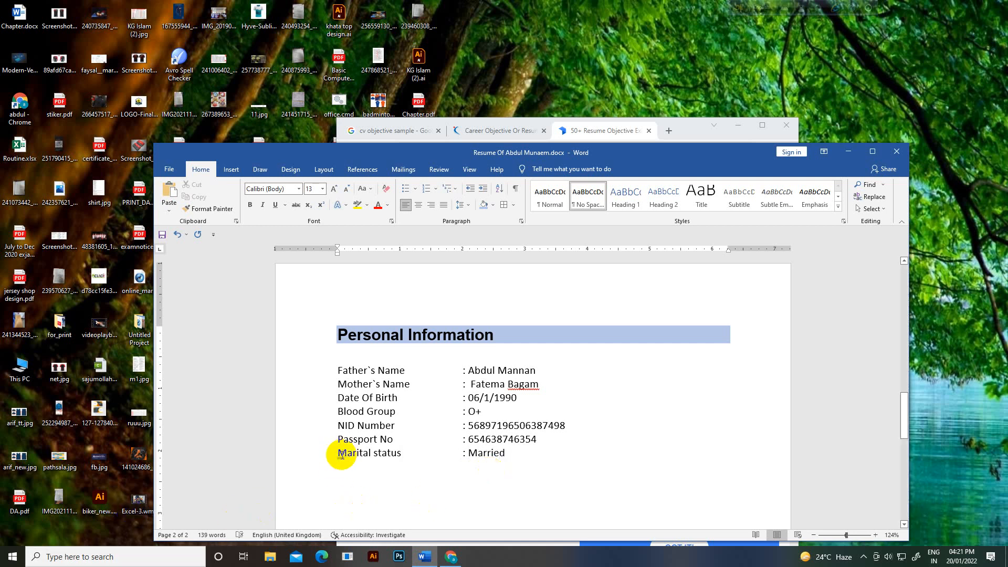
{"action": "left_click_drag", "start_coordinate": [338, 453], "coordinate": [402, 453]}
{"action": "key", "text": "ctrl+c"}
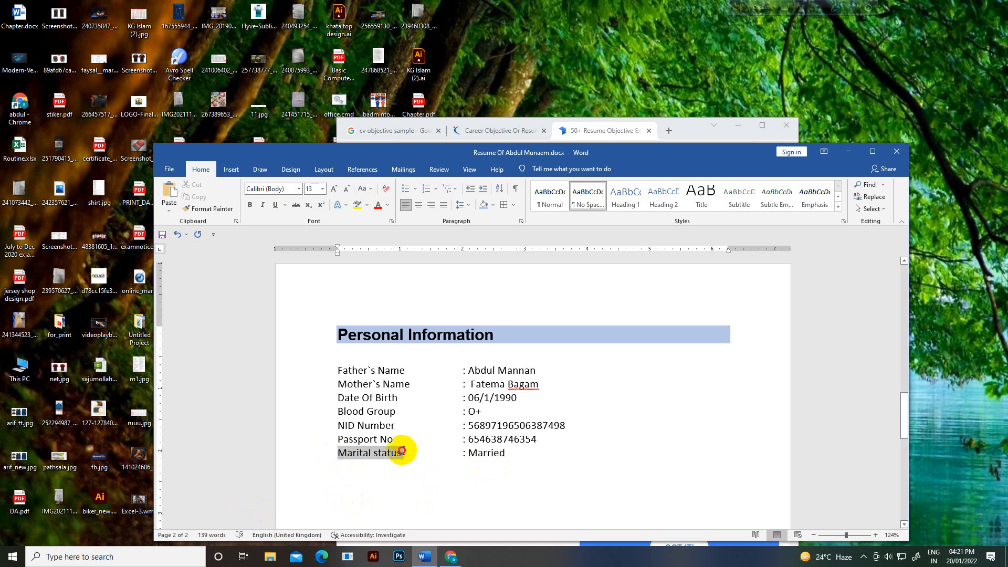
{"action": "left_click", "coordinate": [451, 557]}
Step: Search the web for 'translate' and open Google Translate
{"action": "left_click", "coordinate": [504, 130]}
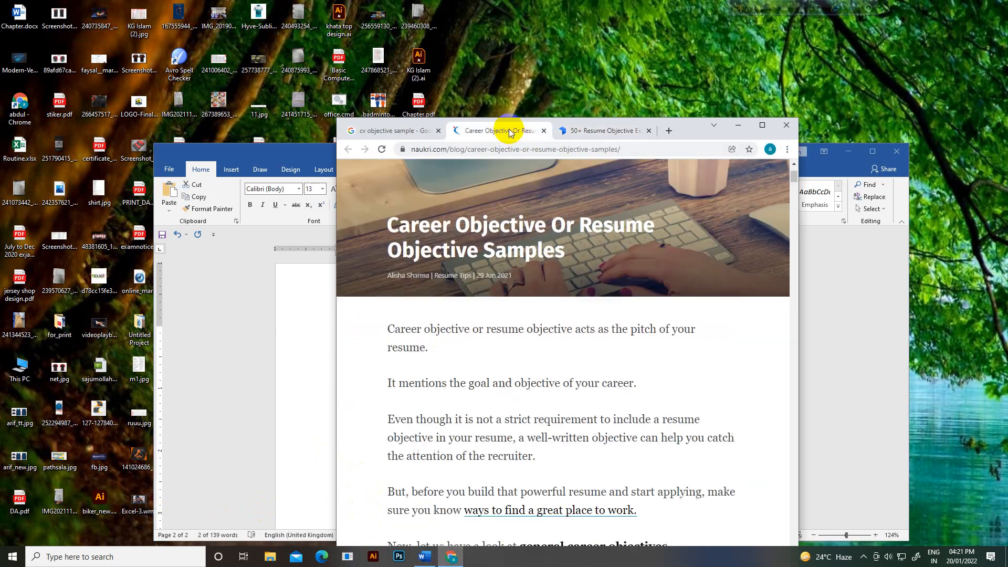
{"action": "left_click", "coordinate": [412, 130]}
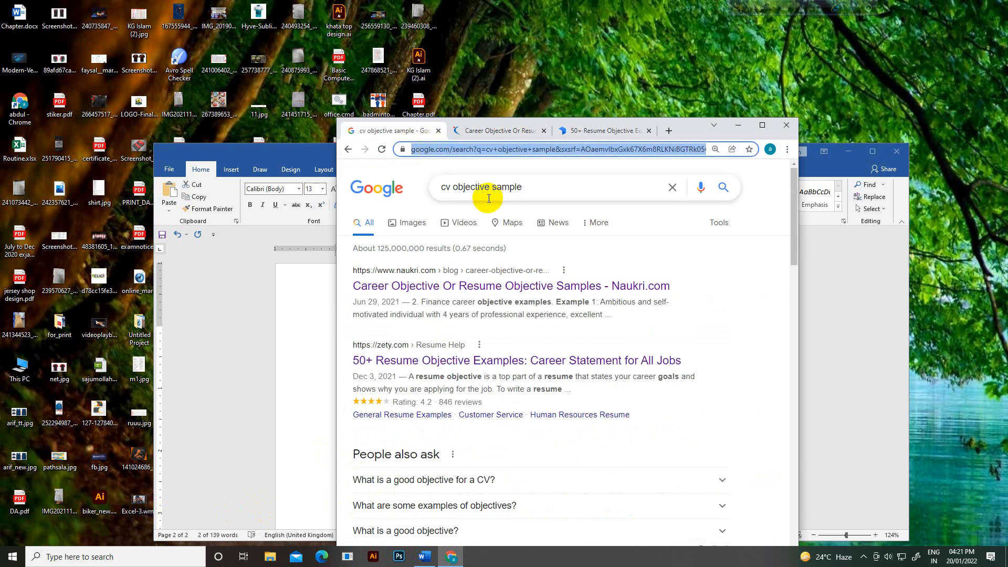
{"action": "left_click_drag", "start_coordinate": [525, 187], "coordinate": [198, 169]}
{"action": "type", "text": "tr"}
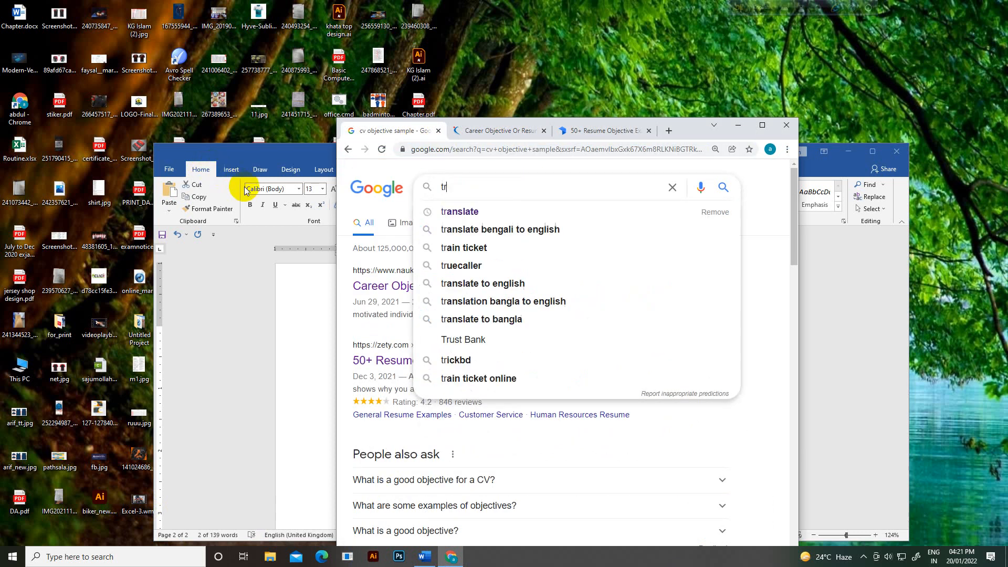
{"action": "left_click", "coordinate": [430, 210]}
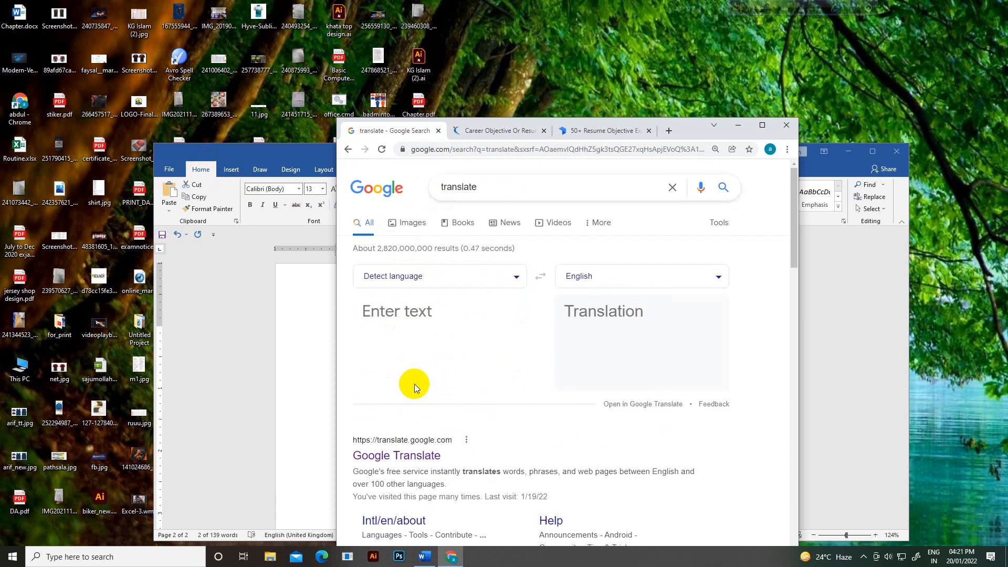
{"action": "scroll", "coordinate": [414, 382], "scroll_direction": "down", "scroll_amount": 2}
{"action": "left_click", "coordinate": [417, 348]}
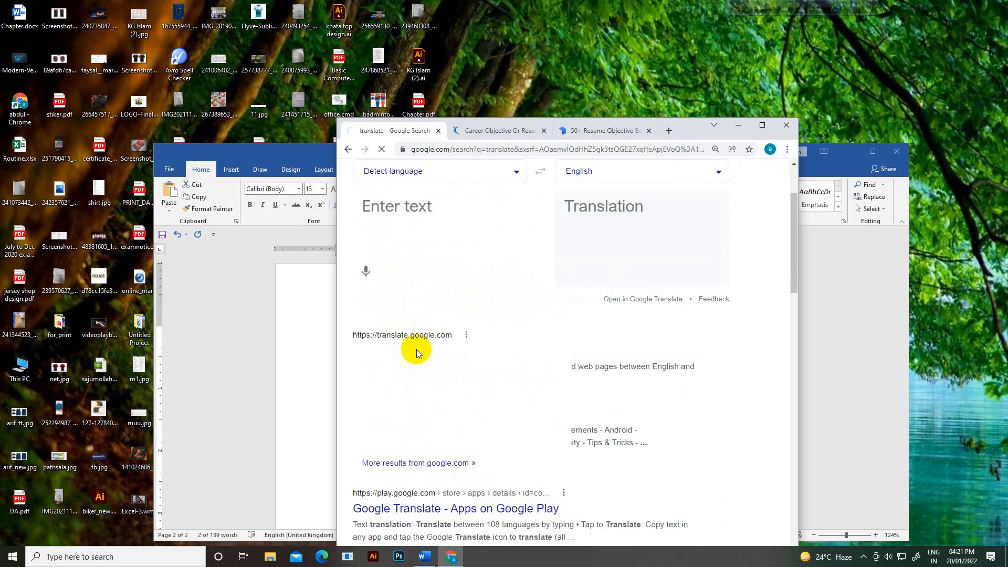
Step: Translate 'Marital status' into Bengali, then return to the Word résumé
{"action": "left_click", "coordinate": [412, 271]}
{"action": "key", "text": "ctrl+v"}
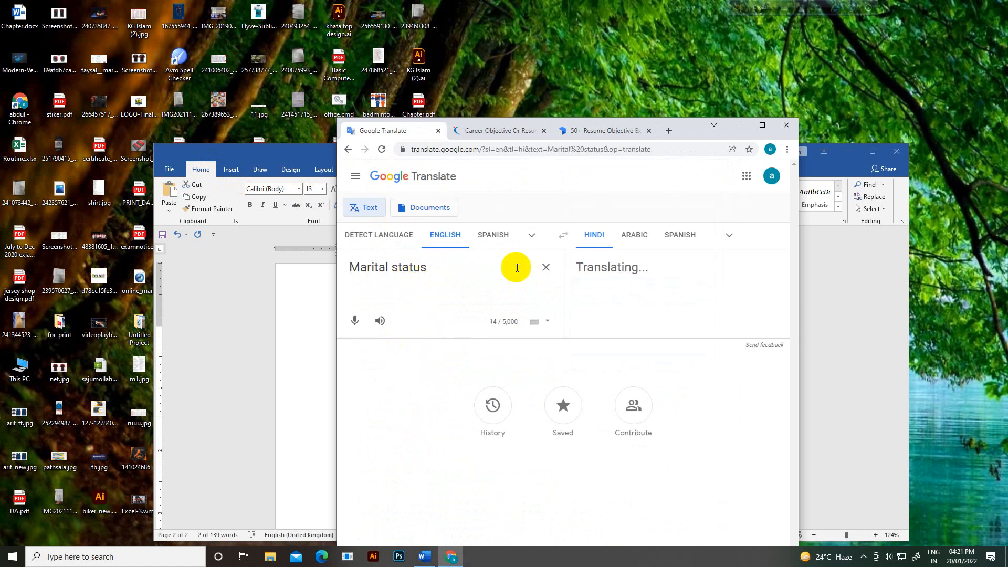
{"action": "left_click", "coordinate": [722, 238]}
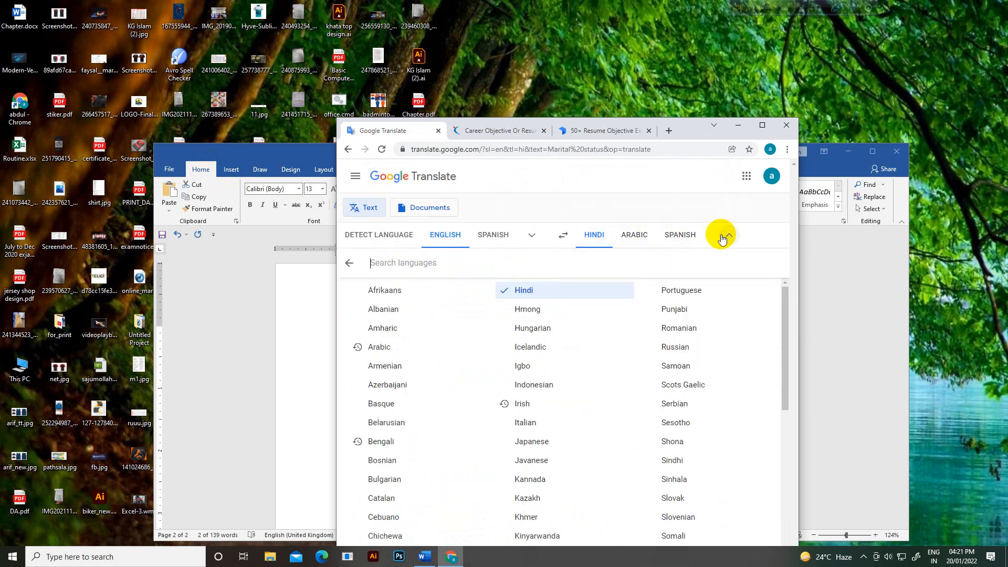
{"action": "scroll", "coordinate": [449, 352], "scroll_direction": "down", "scroll_amount": 1}
{"action": "scroll", "coordinate": [446, 356], "scroll_direction": "down", "scroll_amount": 1}
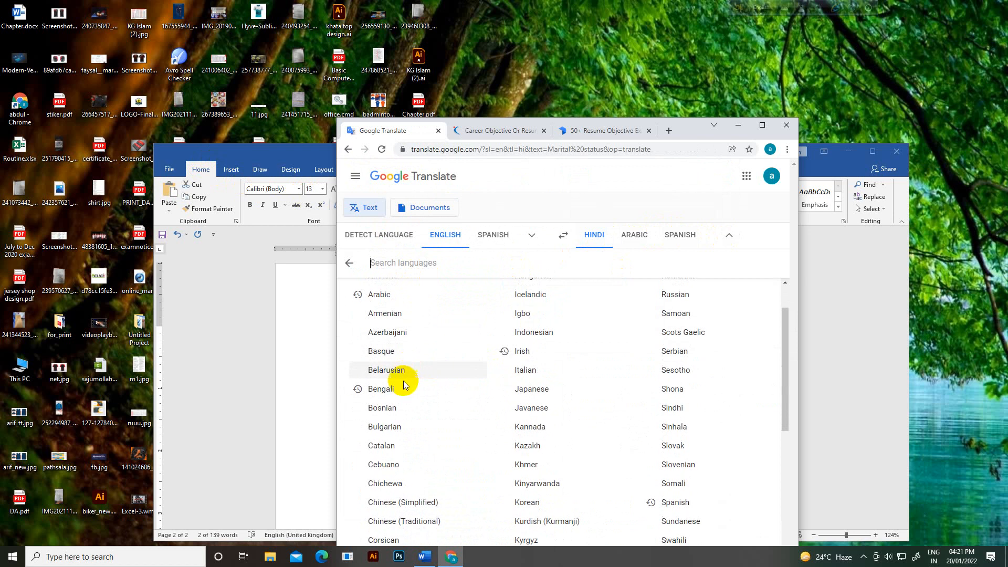
{"action": "left_click", "coordinate": [402, 392]}
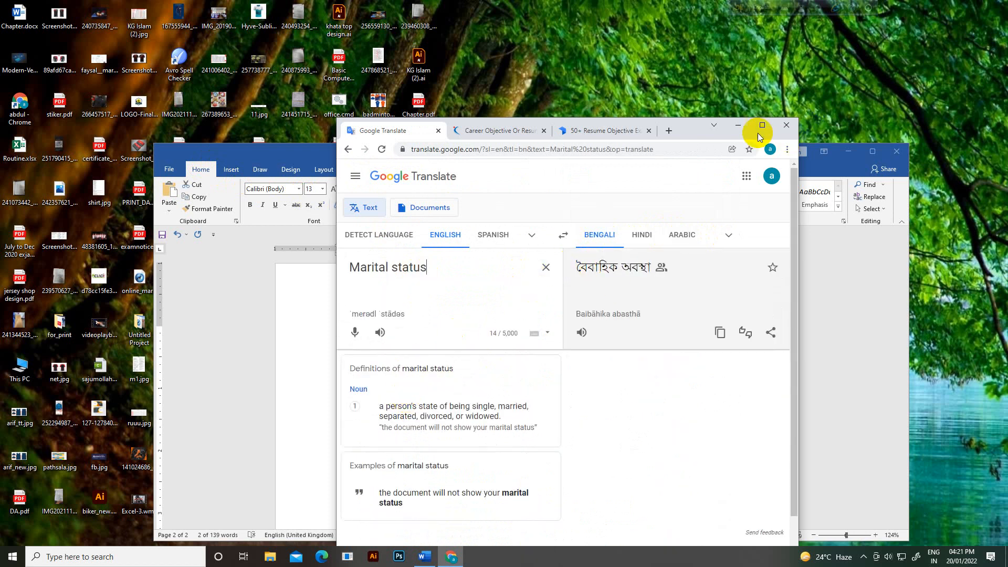
{"action": "left_click", "coordinate": [738, 125]}
{"action": "left_click", "coordinate": [538, 448]}
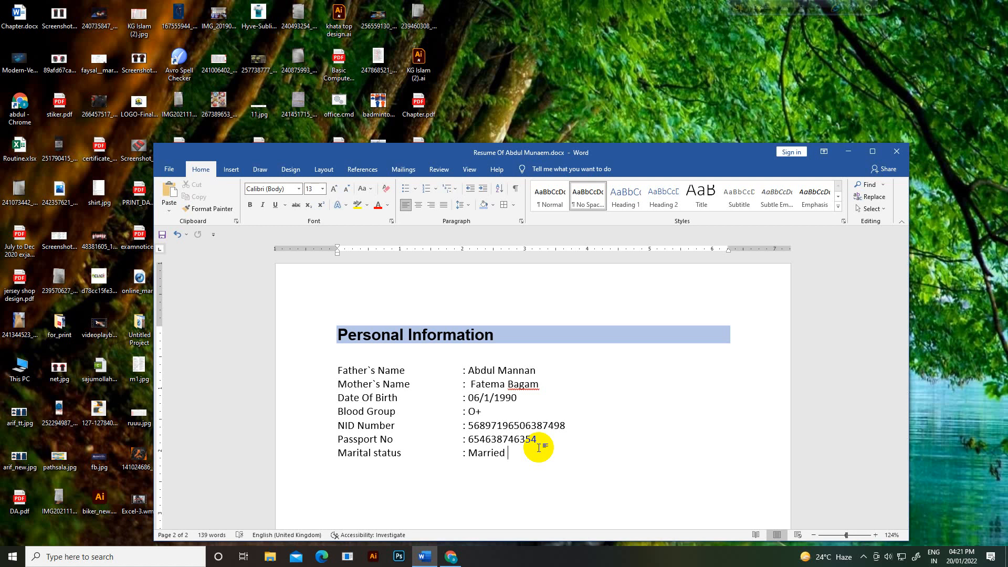
Step: Add a 'Nationality' line with a tab-aligned colon below Marital status, then select the word Nationality
{"action": "key", "text": "Return"}
{"action": "type", "text": "Nationality"}
{"action": "key", "text": "Tab"}
{"action": "type", "text": ":"}
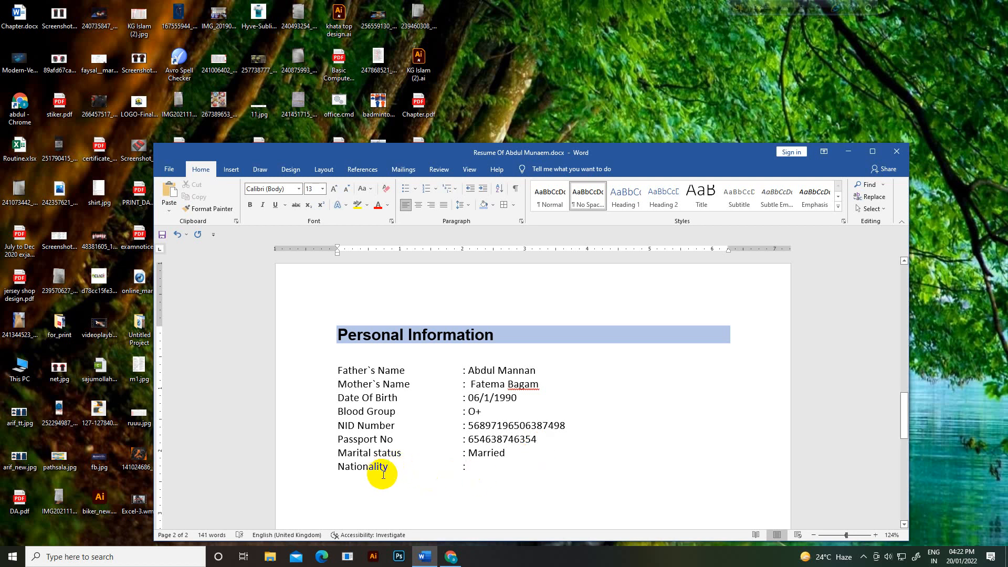
{"action": "left_click_drag", "start_coordinate": [397, 466], "coordinate": [321, 467]}
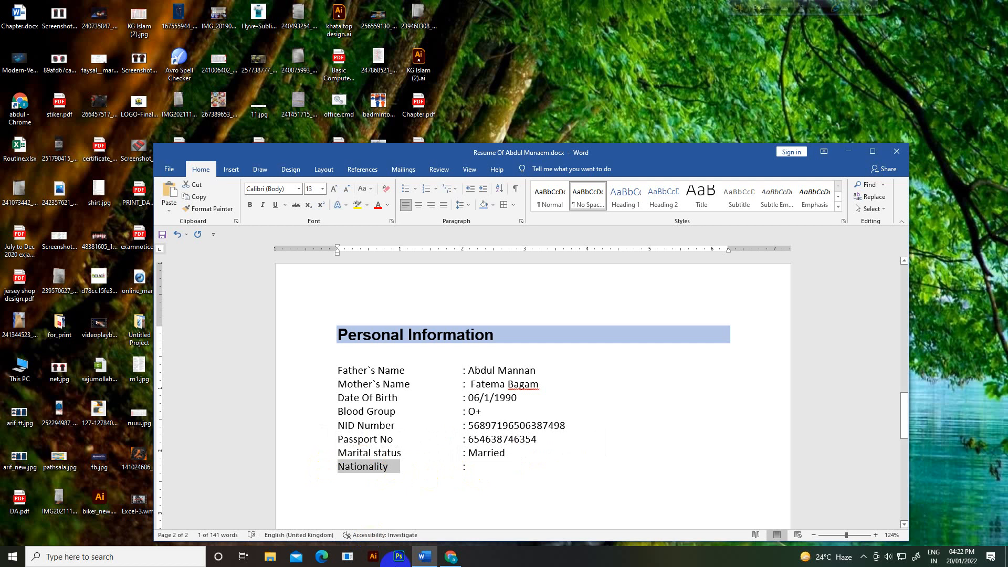
Step: Paste 'Nationality' into Google Translate in place of the old text
{"action": "left_click", "coordinate": [450, 557]}
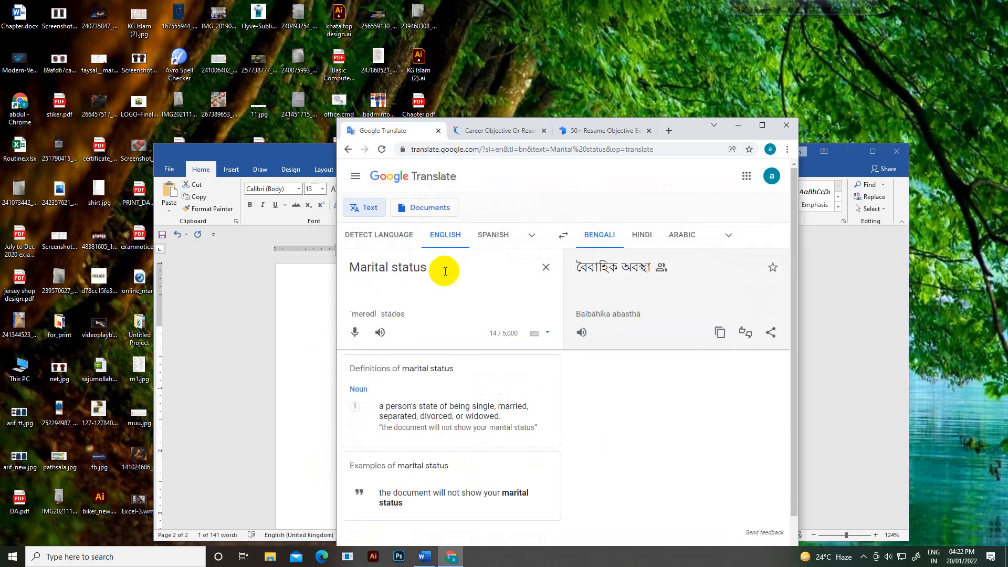
{"action": "left_click_drag", "start_coordinate": [444, 270], "coordinate": [272, 258]}
{"action": "type", "text": "Nationality \tNationality"}
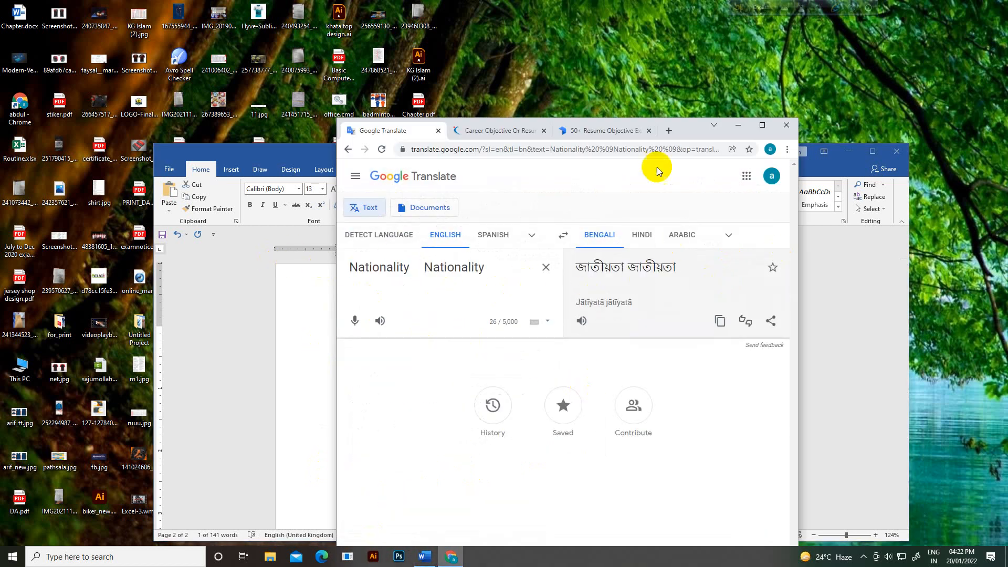
{"action": "left_click", "coordinate": [746, 126]}
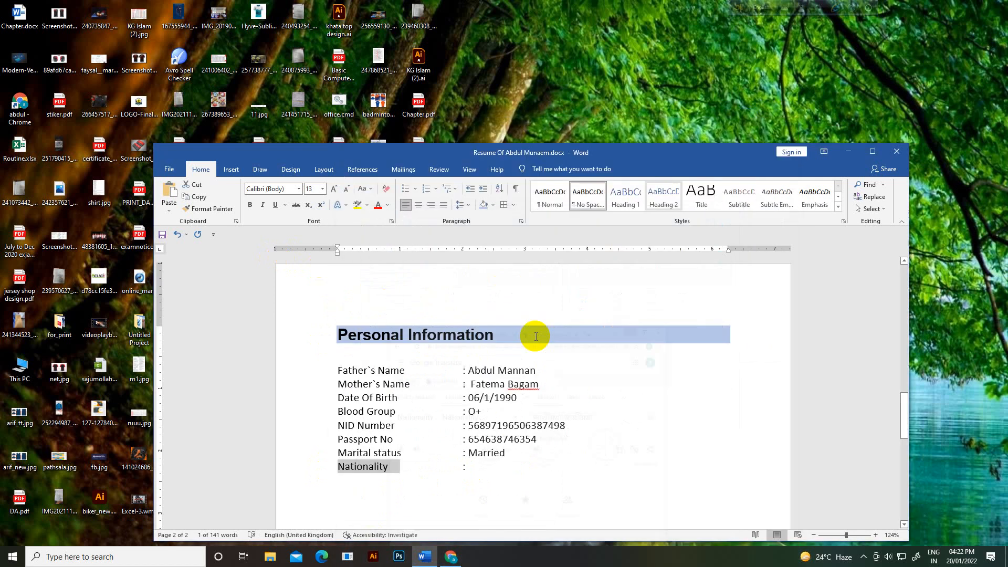
{"action": "left_click", "coordinate": [451, 556]}
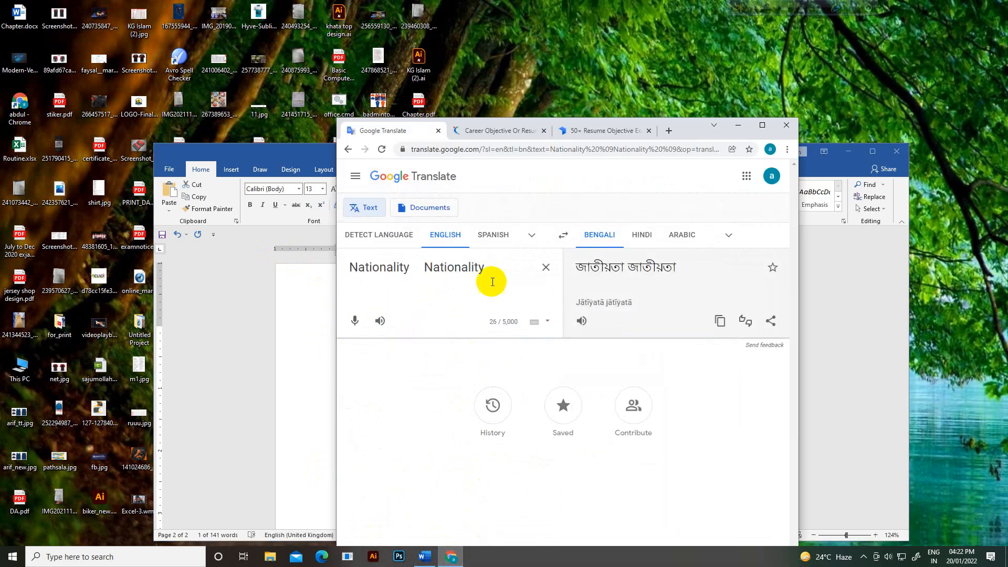
Step: Clean the duplicate word and stray tabs so only 'Nationality' is translated, then return to Word
{"action": "left_click_drag", "start_coordinate": [483, 271], "coordinate": [480, 270]}
{"action": "key", "text": "BackSpace"}
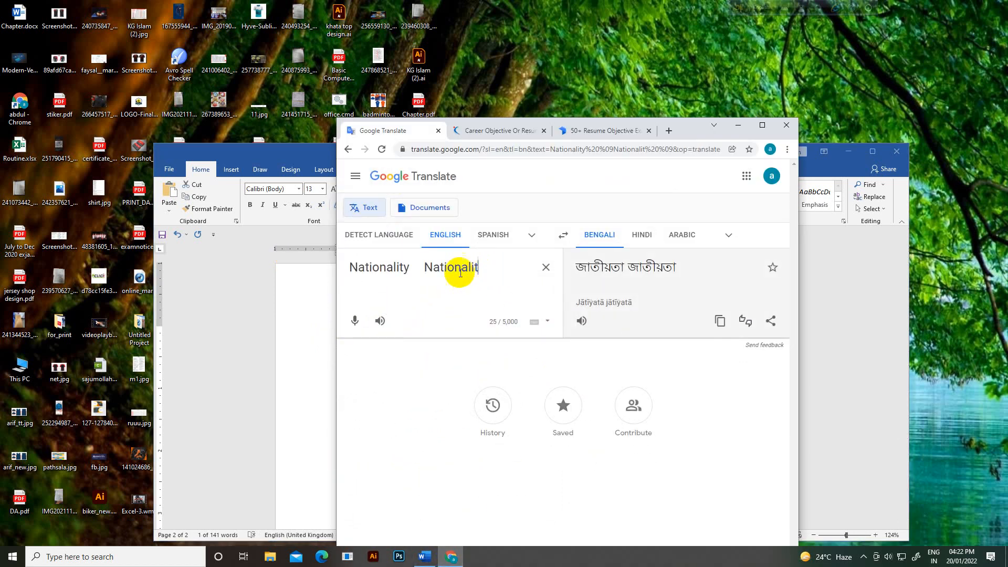
{"action": "double_click", "coordinate": [397, 274]}
{"action": "key", "text": "BackSpace"}
{"action": "left_click", "coordinate": [462, 271]}
{"action": "key", "text": "BackSpace"}
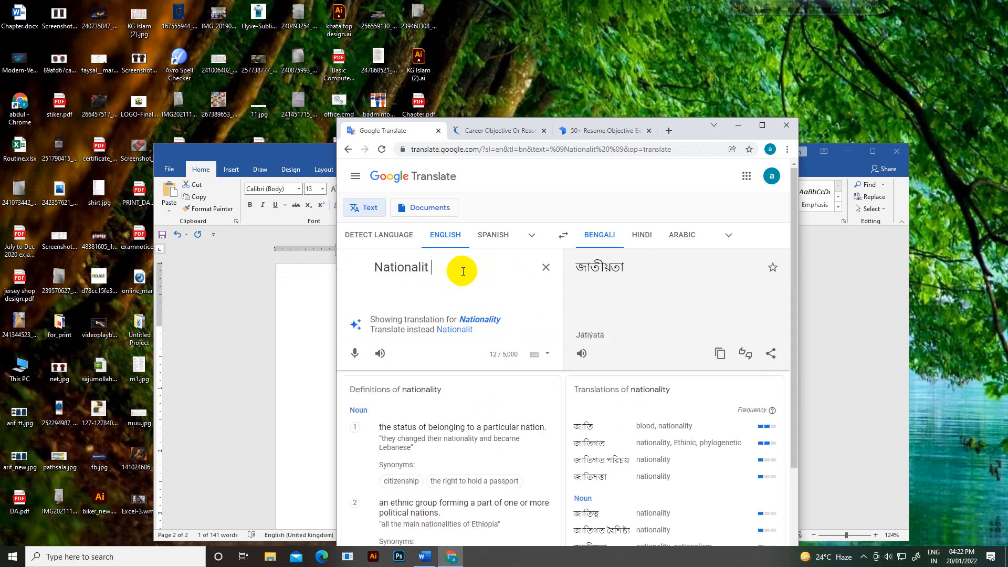
{"action": "key", "text": "BackSpace"}
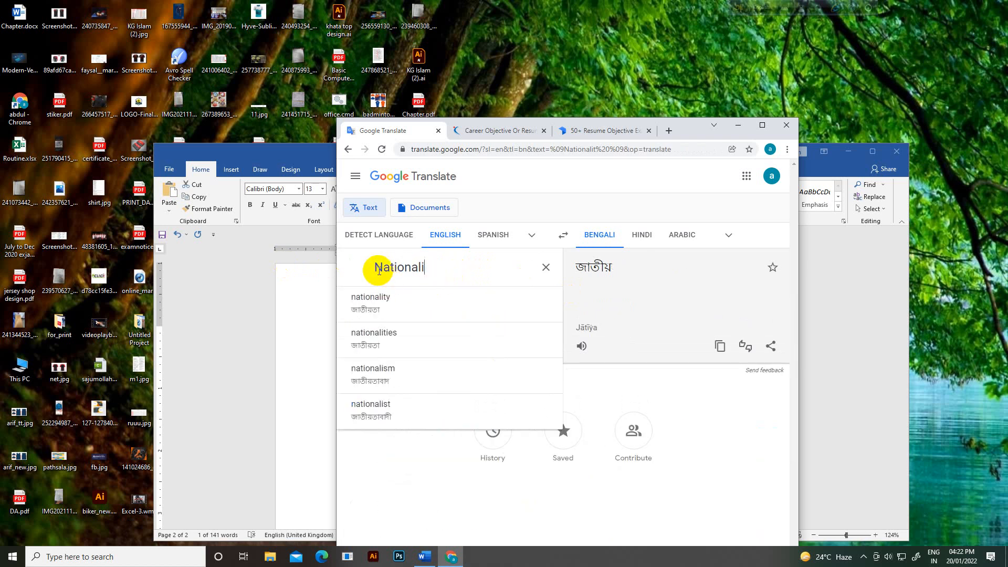
{"action": "left_click", "coordinate": [377, 269]}
{"action": "key", "text": "BackSpace"}
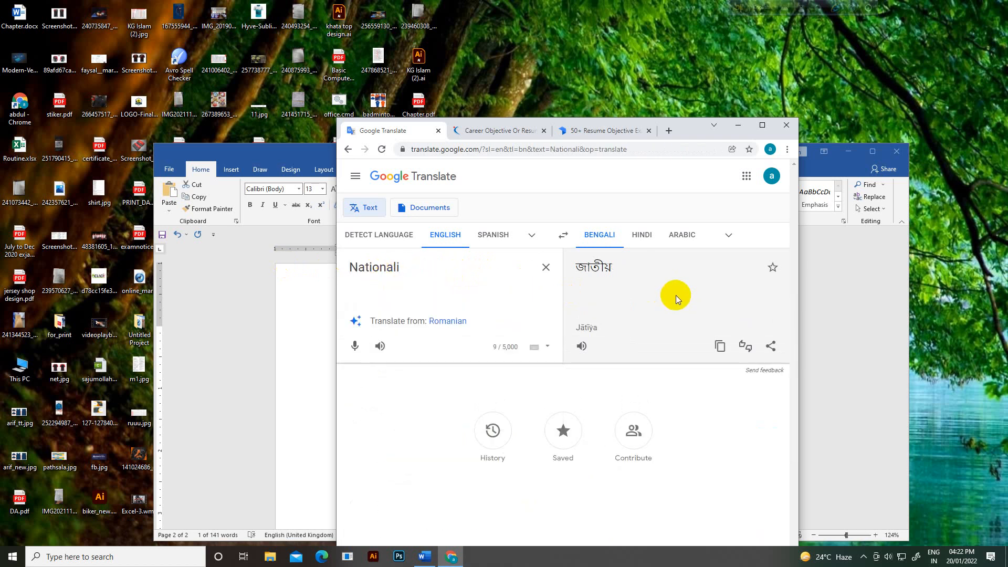
{"action": "left_click", "coordinate": [739, 125]}
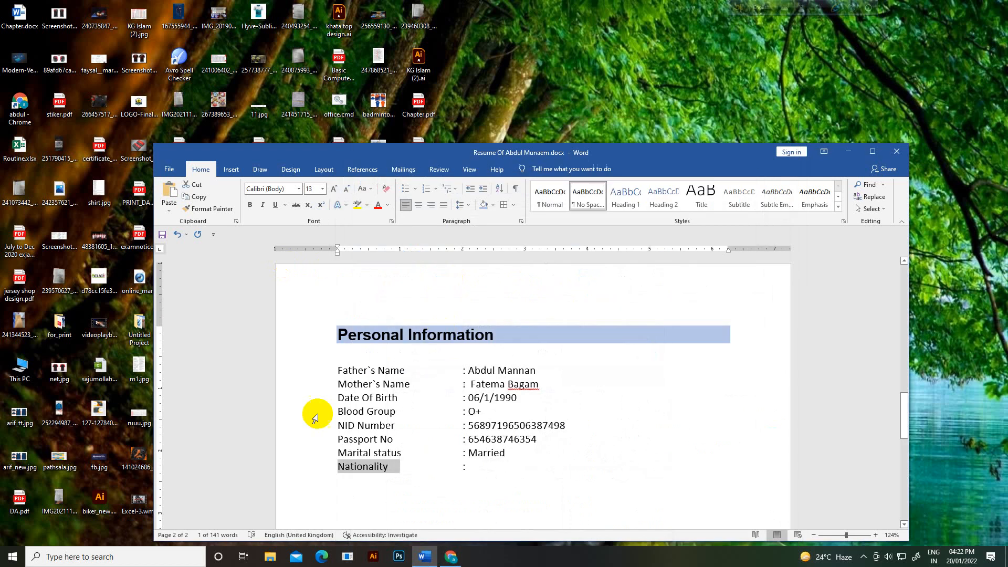
Step: Enter 'Bangladeshi' for Nationality and add a Religion line answered 'Islam', fixing the 'Re4ligion' typo
{"action": "left_click", "coordinate": [490, 471]}
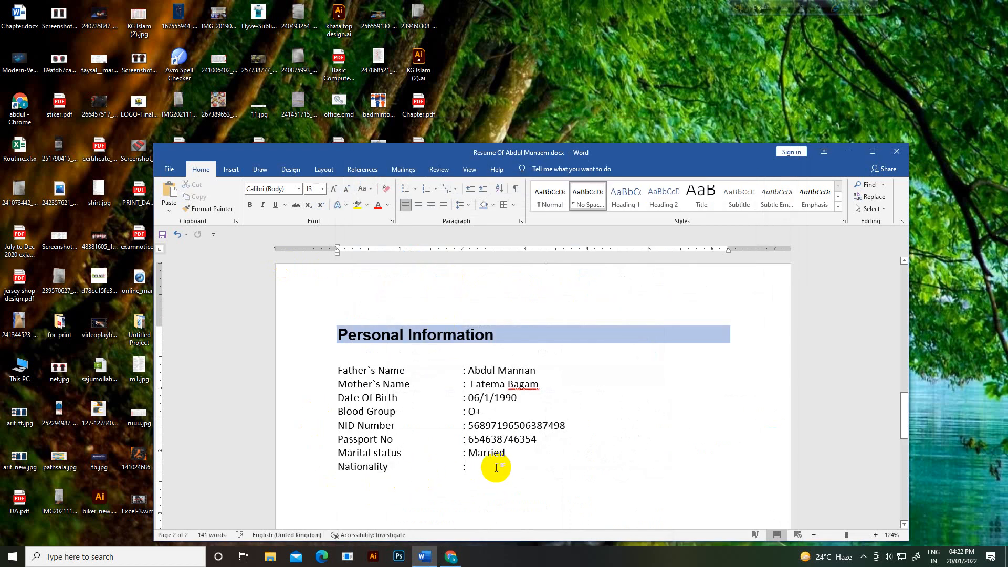
{"action": "type", "text": "Ban"}
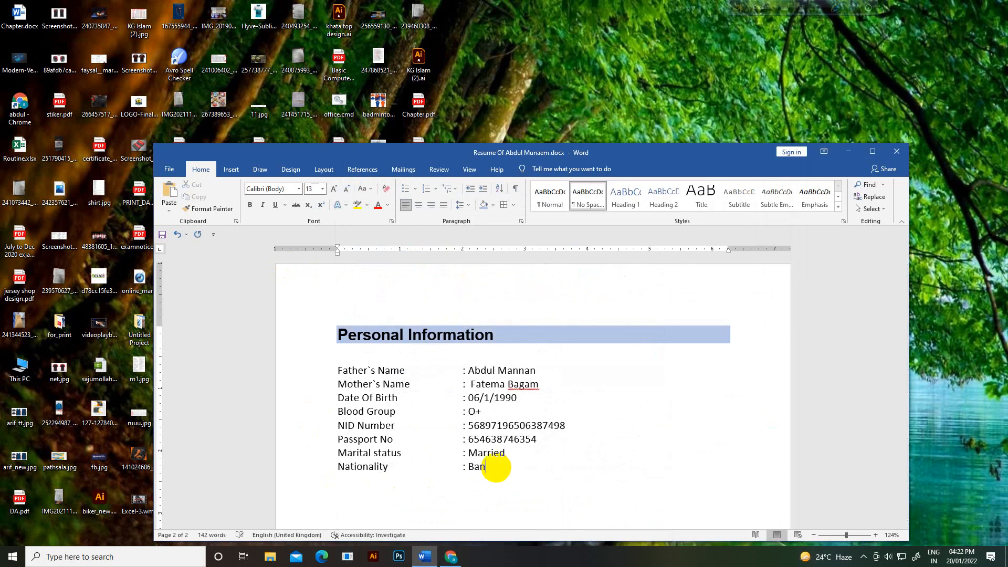
{"action": "type", "text": "glades"}
{"action": "type", "text": "hi "}
{"action": "type", "text": "Re4lig"}
{"action": "type", "text": "ion"}
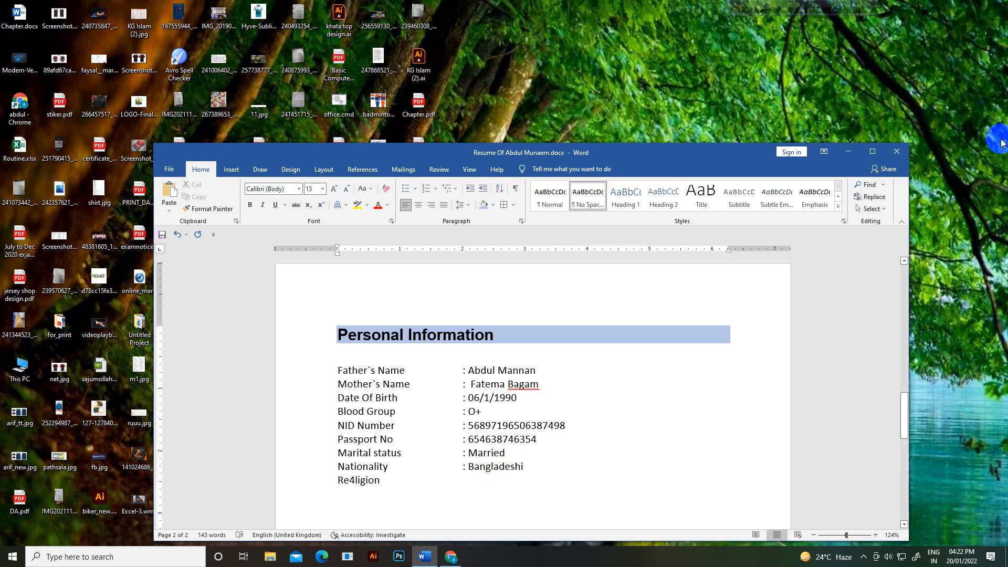
{"action": "left_click", "coordinate": [355, 481]}
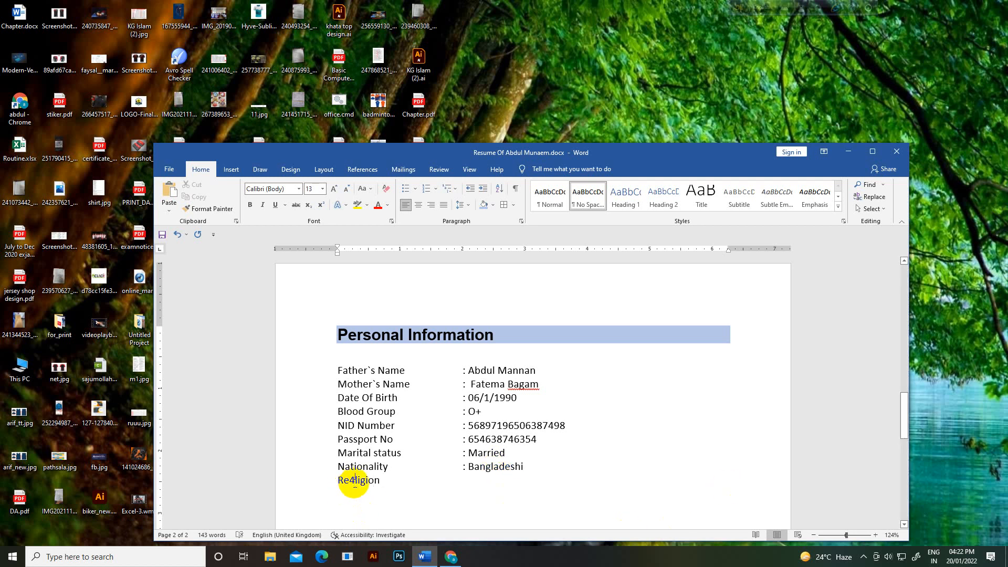
{"action": "key", "text": "BackSpace"}
{"action": "left_click", "coordinate": [388, 482]}
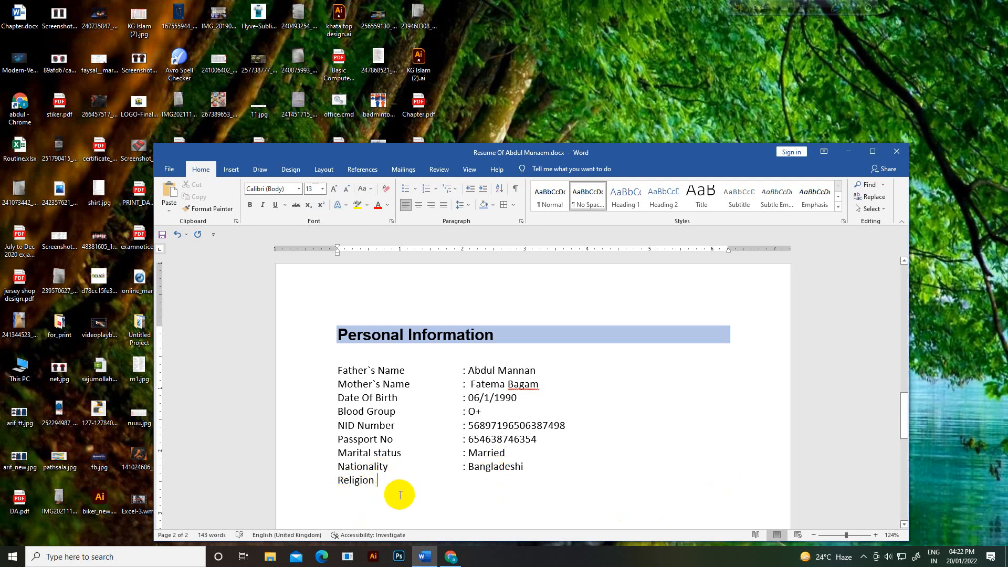
{"action": "key", "text": "Tab"}
{"action": "key", "text": "Tab"}
{"action": "type", "text": "I"}
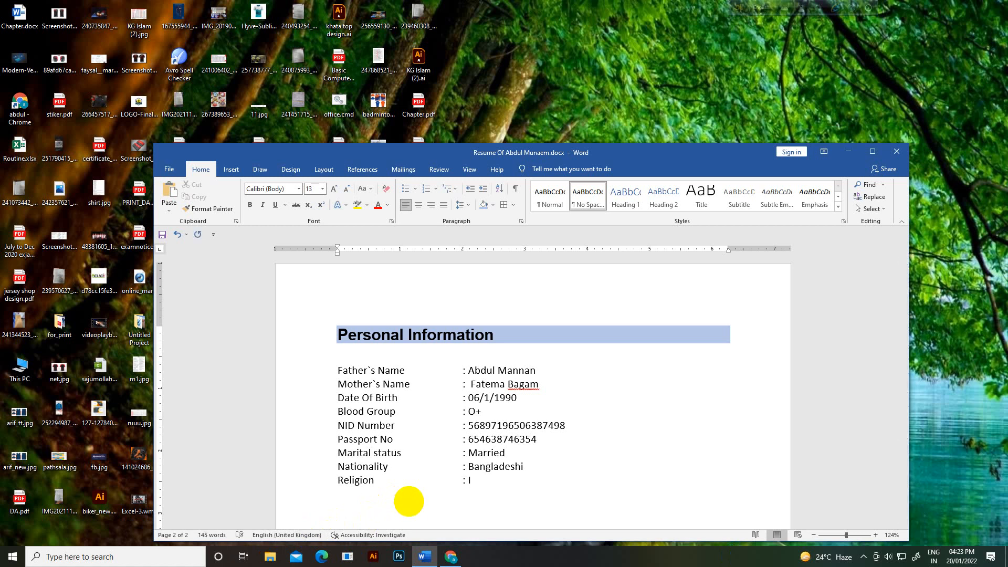
{"action": "type", "text": "slam"}
Step: Start a new Address line below the Religion line
{"action": "scroll", "coordinate": [521, 364], "scroll_direction": "down", "scroll_amount": 1}
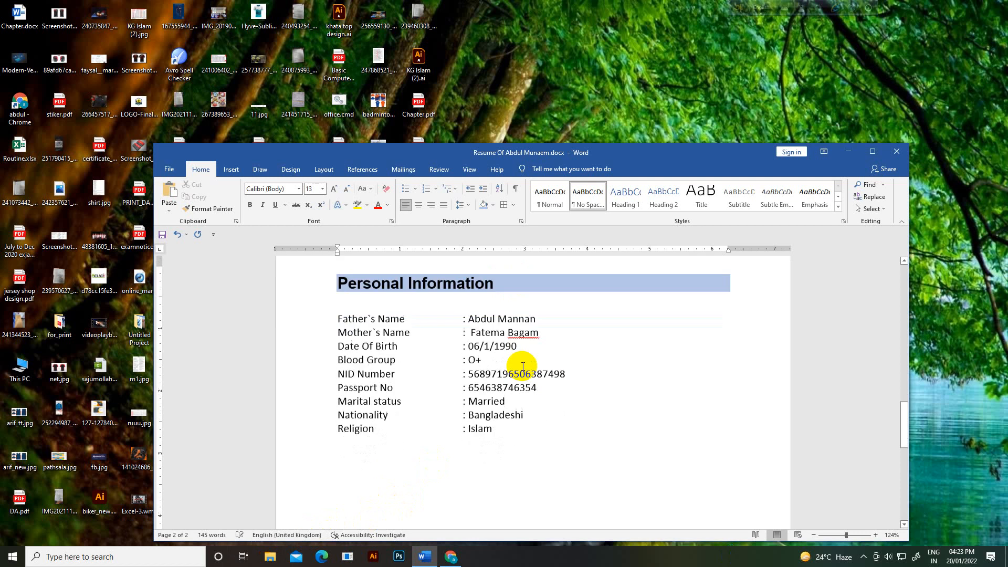
{"action": "key", "text": "Return"}
{"action": "key", "text": "Return"}
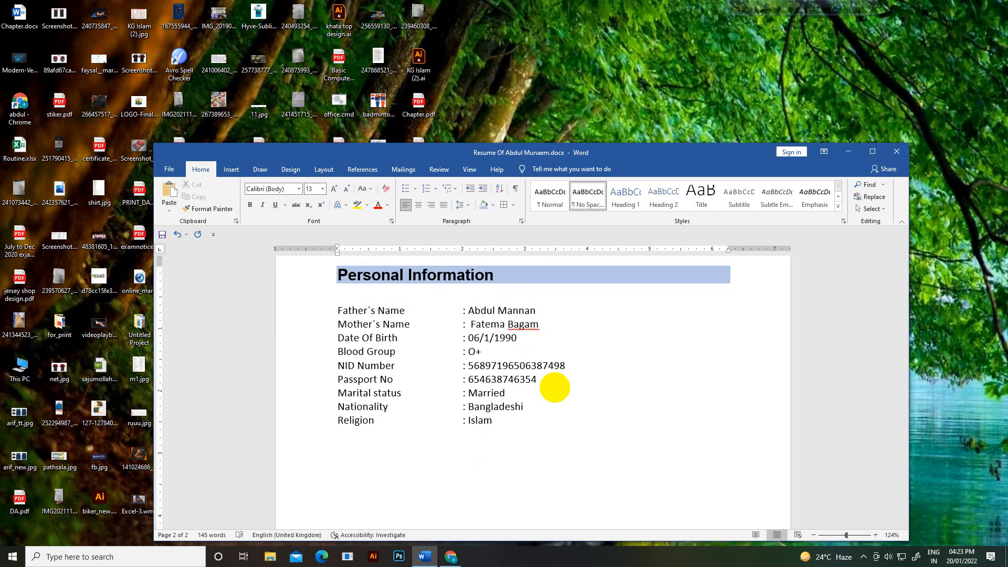
{"action": "scroll", "coordinate": [556, 388], "scroll_direction": "up", "scroll_amount": 12}
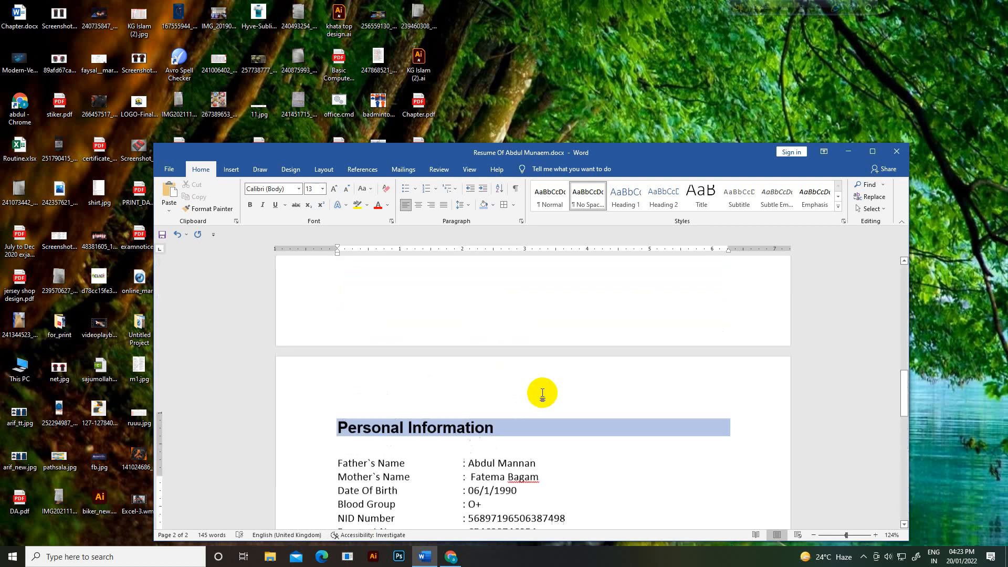
{"action": "scroll", "coordinate": [549, 399], "scroll_direction": "up", "scroll_amount": 3}
{"action": "scroll", "coordinate": [551, 405], "scroll_direction": "down", "scroll_amount": 8}
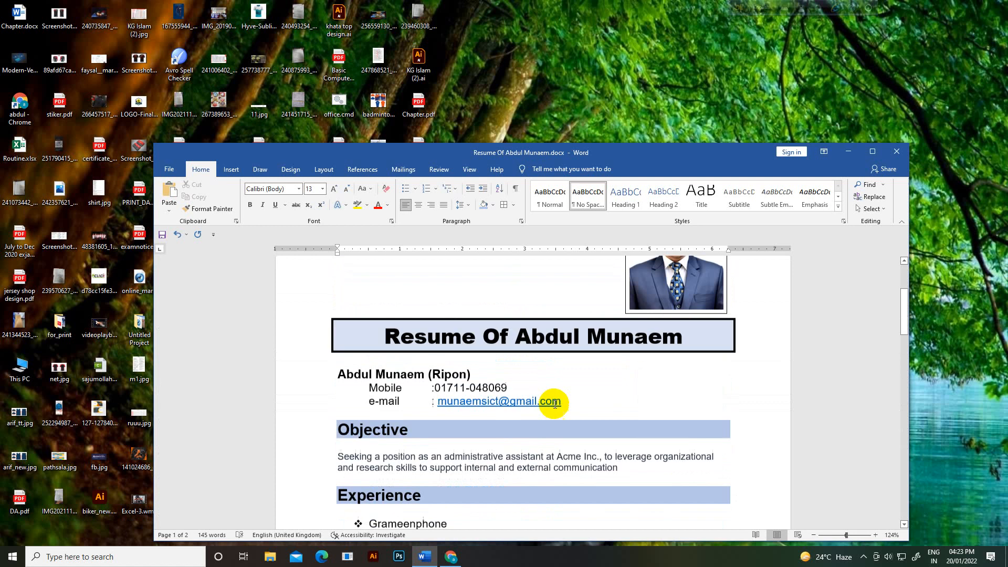
{"action": "scroll", "coordinate": [556, 410], "scroll_direction": "down", "scroll_amount": 10}
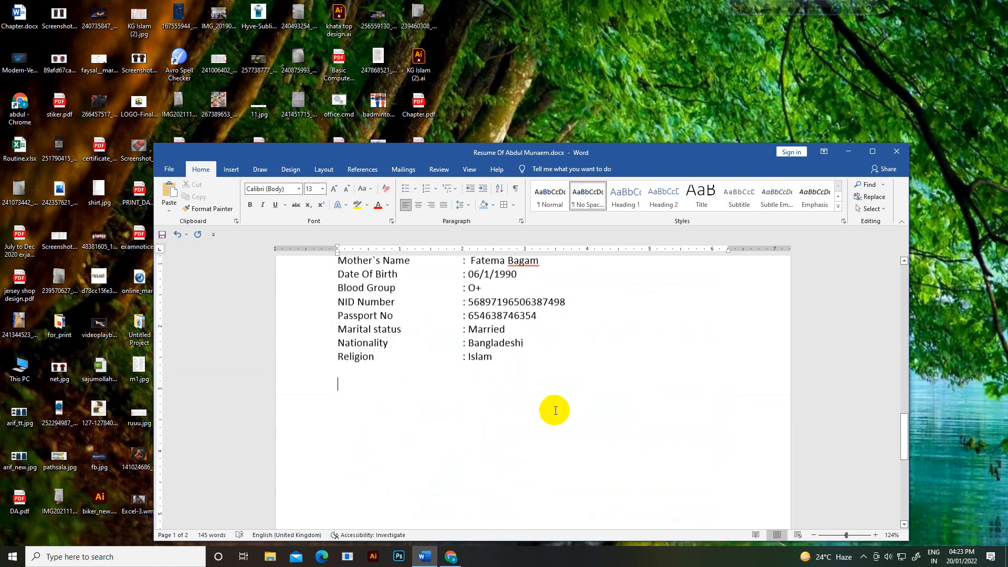
{"action": "scroll", "coordinate": [554, 410], "scroll_direction": "up", "scroll_amount": 2}
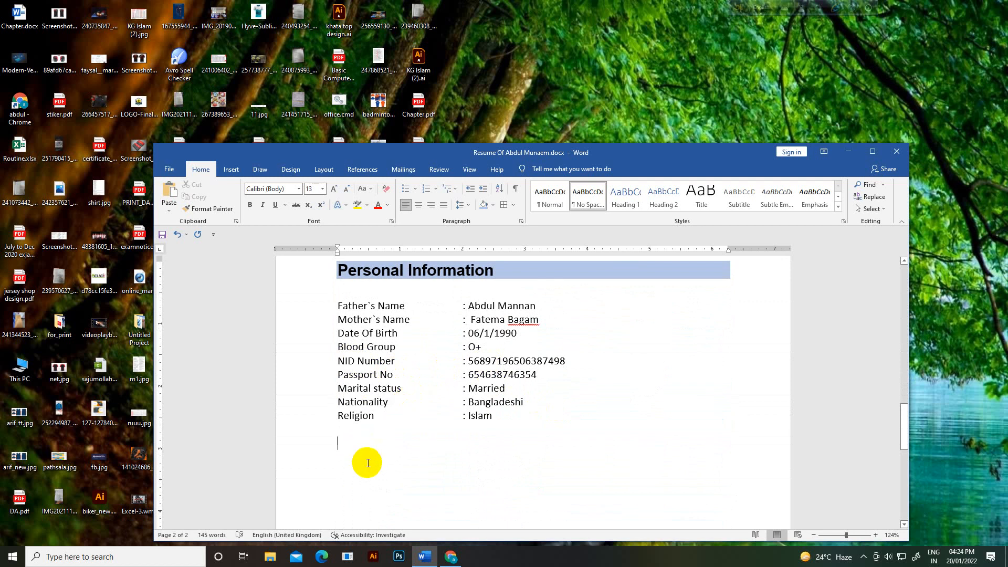
{"action": "type", "text": "Address"}
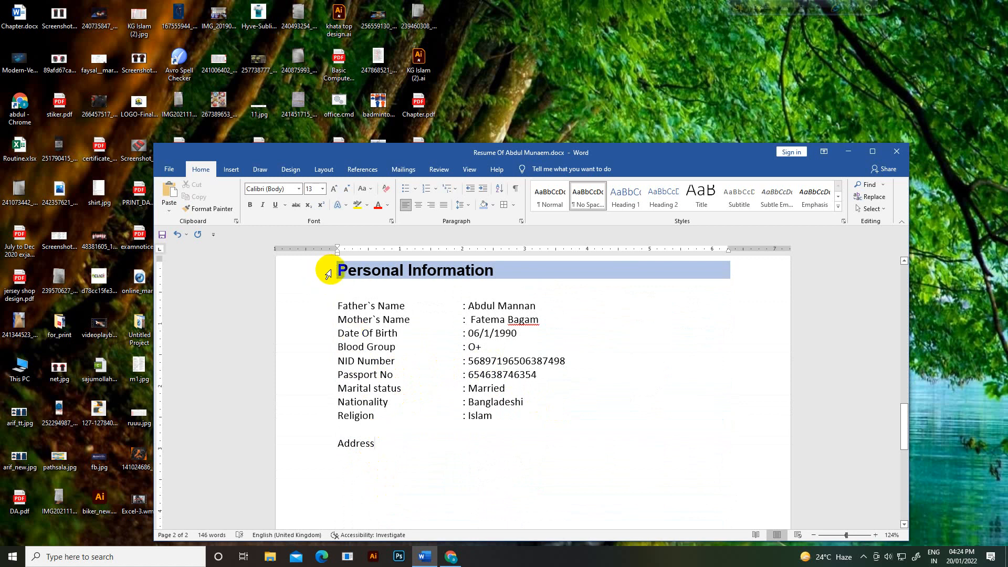
Step: Pick up the Personal Information heading's formatting with Format Painter, undoing one stray paint on Address
{"action": "left_click_drag", "start_coordinate": [433, 280], "coordinate": [531, 283]}
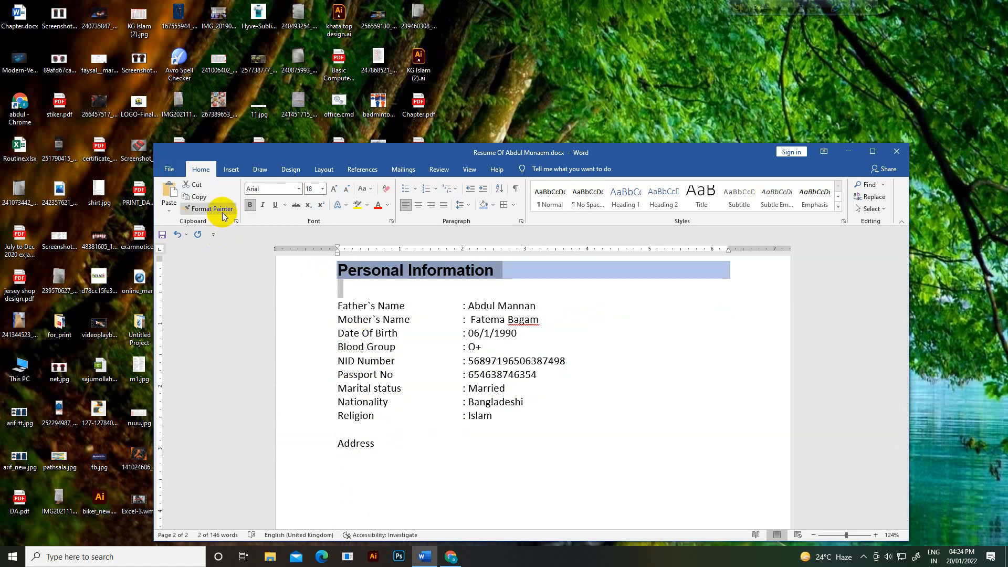
{"action": "left_click_drag", "start_coordinate": [336, 271], "coordinate": [495, 271]}
{"action": "left_click", "coordinate": [205, 208]}
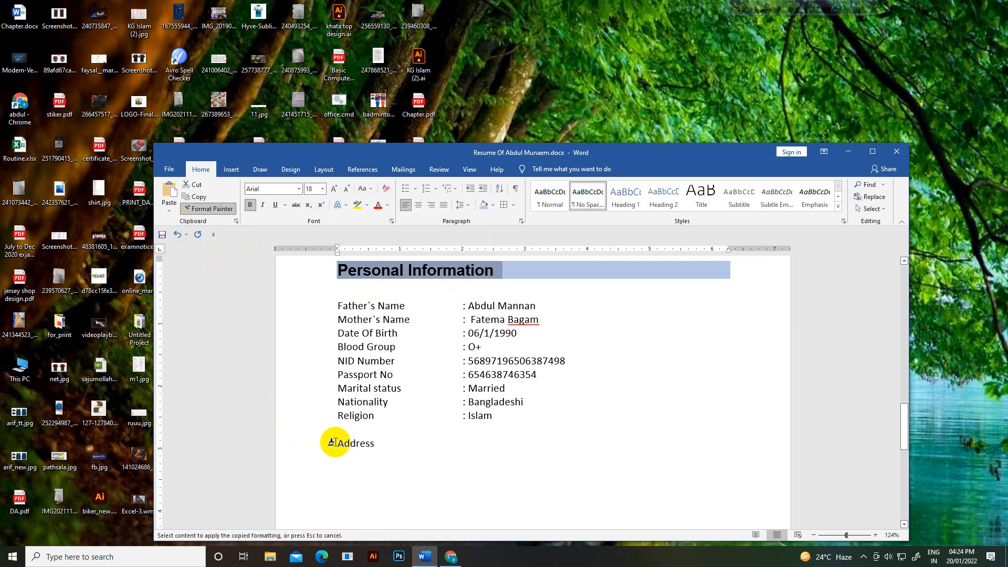
{"action": "left_click_drag", "start_coordinate": [338, 444], "coordinate": [561, 469]}
{"action": "key", "text": "ctrl+z"}
{"action": "key", "text": "ctrl+z"}
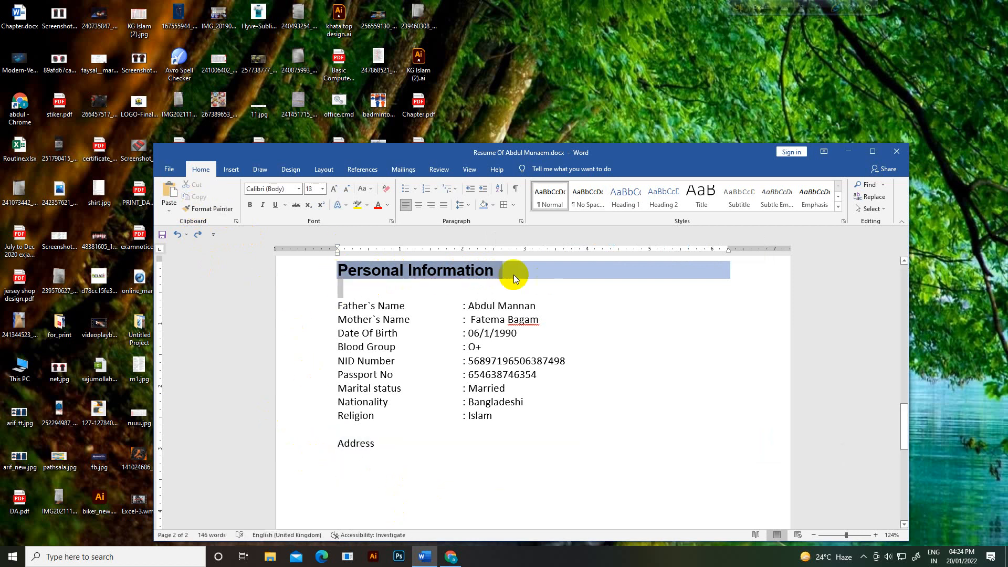
{"action": "left_click", "coordinate": [358, 281]}
{"action": "left_click_drag", "start_coordinate": [496, 278], "coordinate": [346, 268]}
{"action": "left_click", "coordinate": [227, 212]}
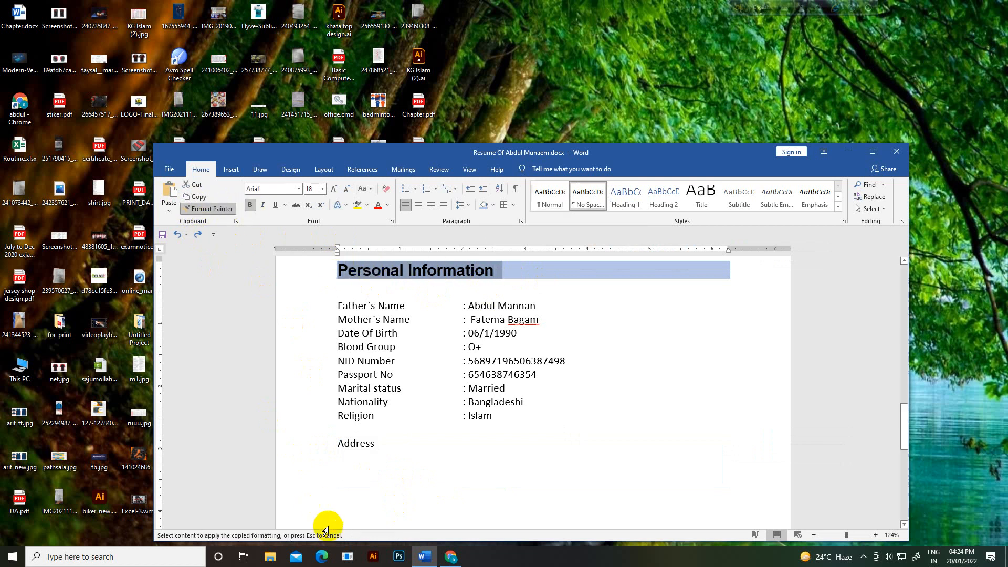
Step: Paint the heading formatting onto Address so it becomes a bold, shaded heading
{"action": "left_click_drag", "start_coordinate": [334, 443], "coordinate": [379, 445]}
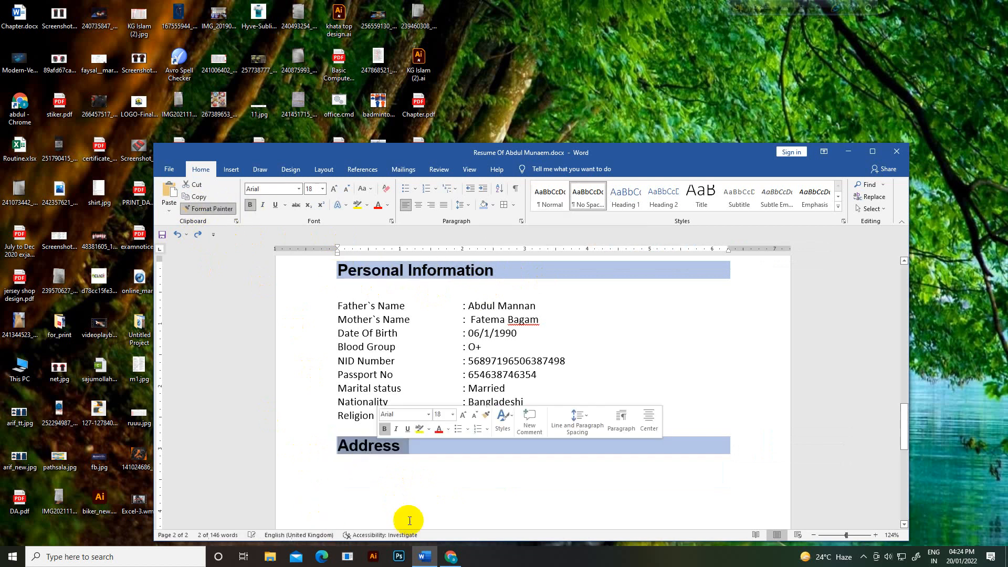
{"action": "left_click", "coordinate": [389, 486]}
{"action": "scroll", "coordinate": [392, 486], "scroll_direction": "down", "scroll_amount": 1}
{"action": "scroll", "coordinate": [392, 487], "scroll_direction": "down", "scroll_amount": 3}
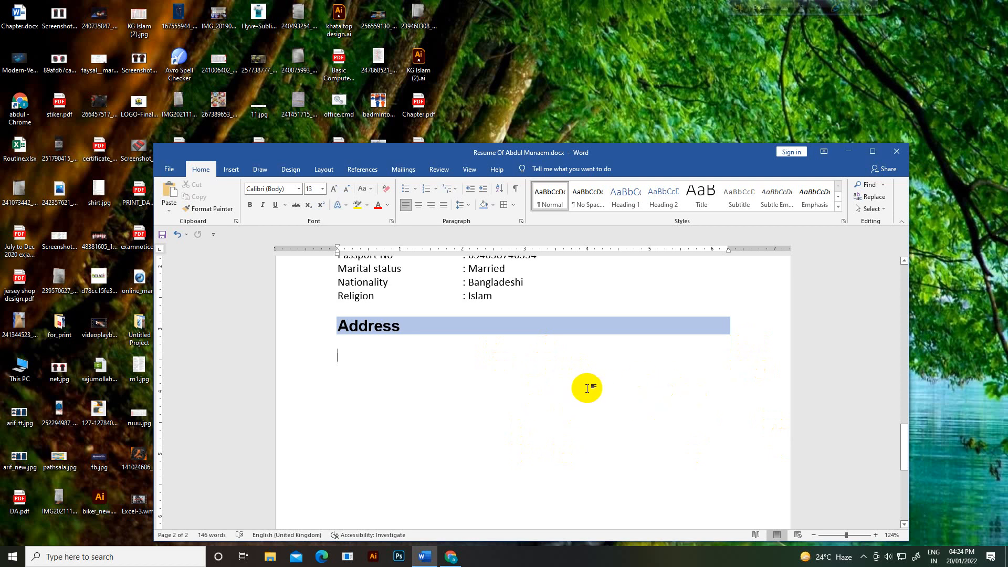
Step: Type a few throwaway test lines below Address, then delete them
{"action": "type", "text": "sdfgsdfgsd"}
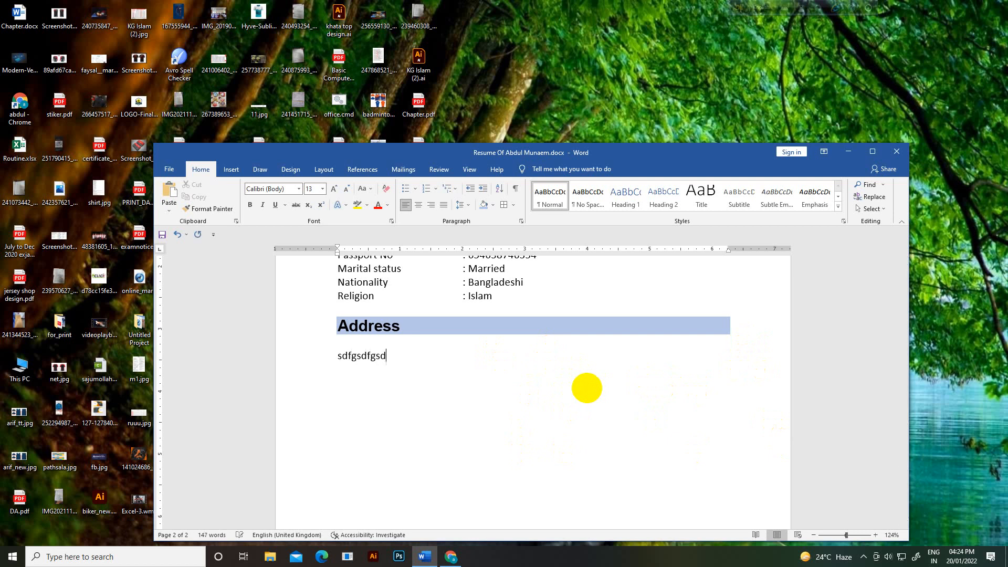
{"action": "key", "text": "Return"}
{"action": "type", "text": "dfg"}
{"action": "key", "text": "Return"}
{"action": "type", "text": "df"}
{"action": "key", "text": "Return"}
{"action": "type", "text": "g"}
{"action": "key", "text": "Return"}
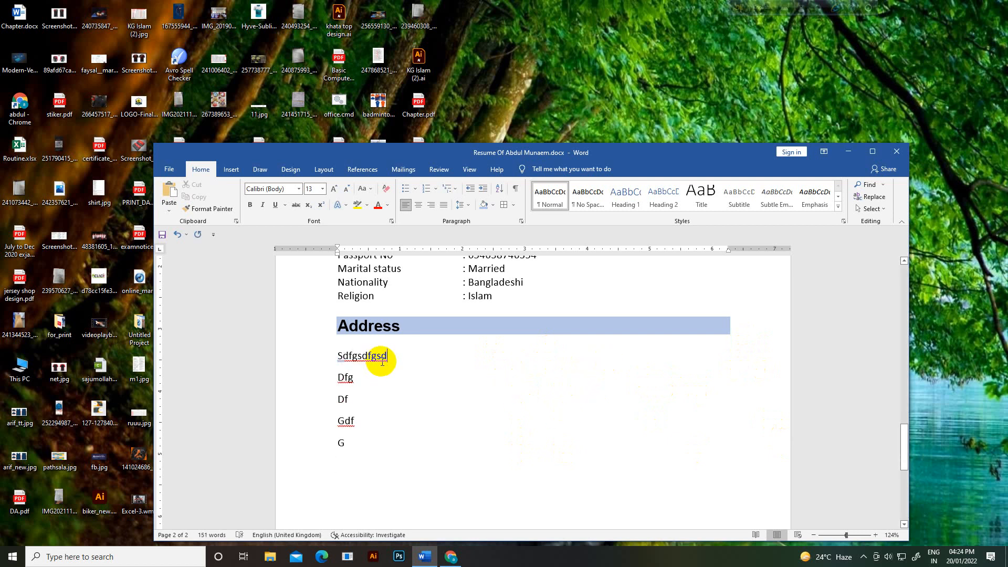
{"action": "key", "text": "Tab"}
{"action": "key", "text": "Tab"}
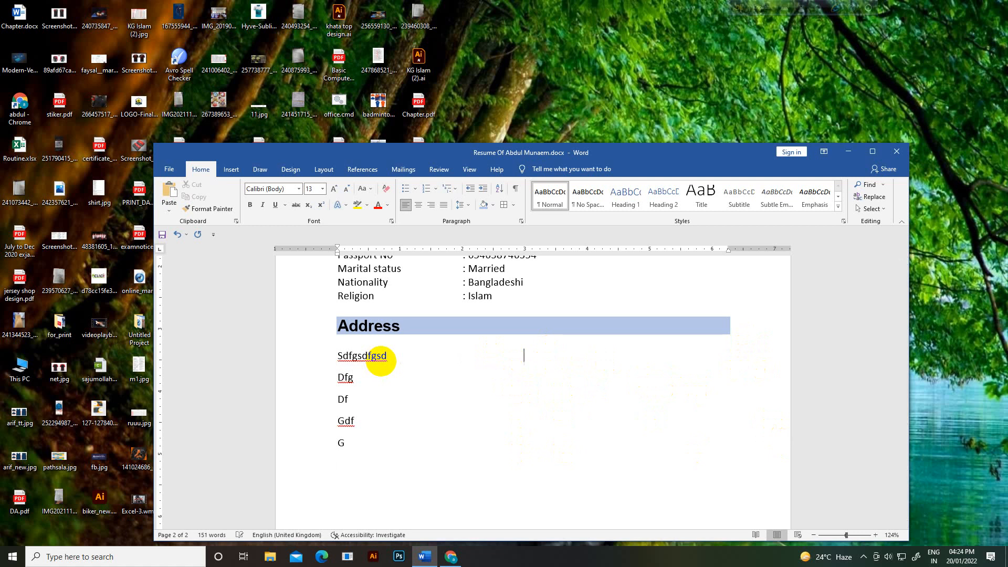
{"action": "type", "text": "dfsgtdfgdfg"}
{"action": "key", "text": "Return"}
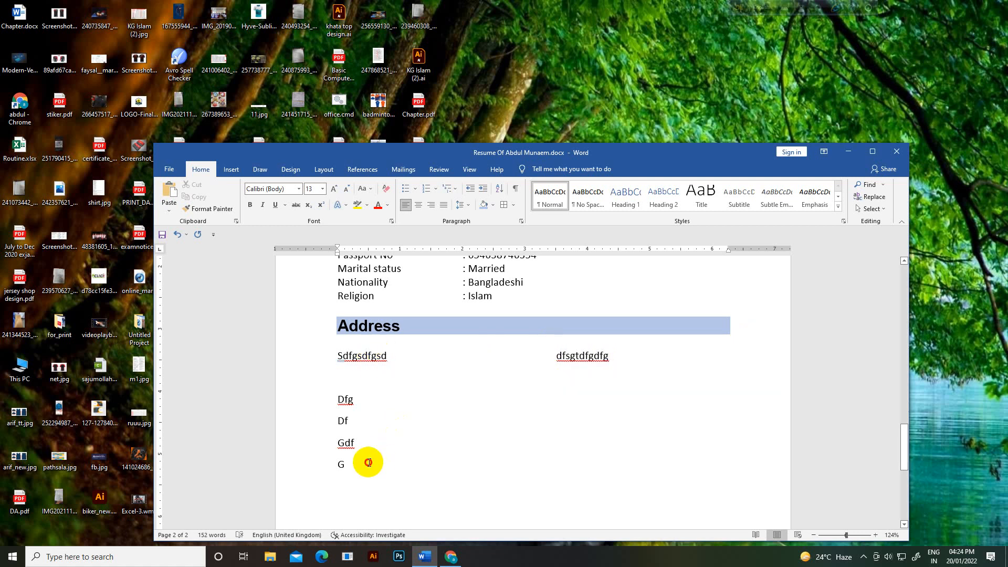
{"action": "left_click_drag", "start_coordinate": [365, 462], "coordinate": [325, 362]}
{"action": "key", "text": "Delete"}
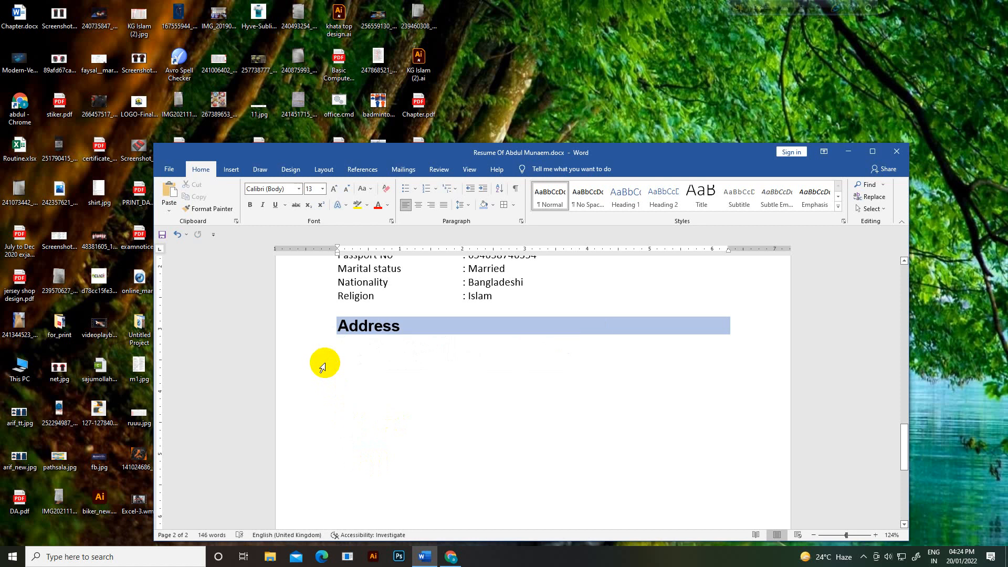
Step: Draw text boxes beneath the Address heading using Shapes > Text Box and click into the left one
{"action": "left_click", "coordinate": [230, 169]}
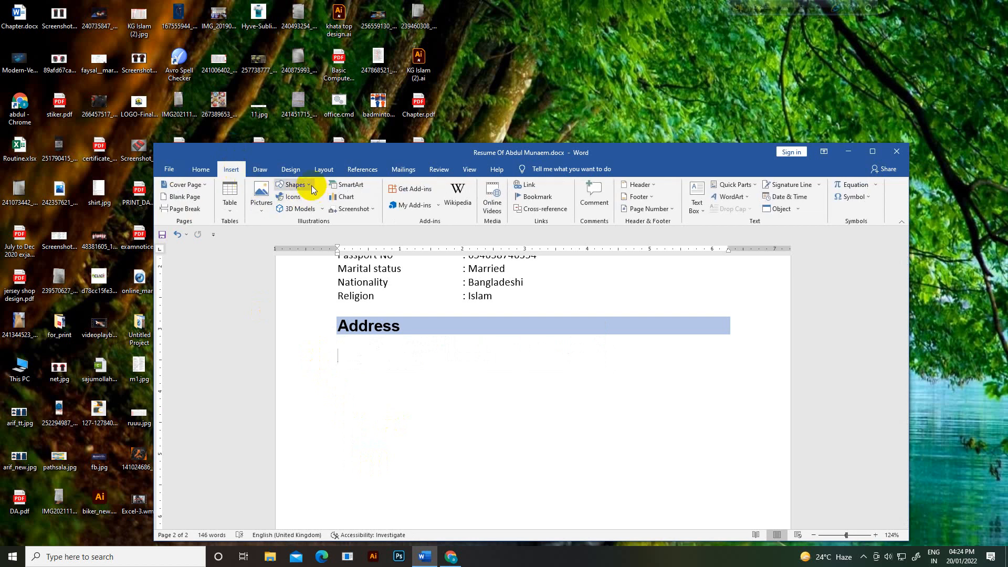
{"action": "left_click", "coordinate": [295, 185]}
{"action": "left_click", "coordinate": [280, 209]}
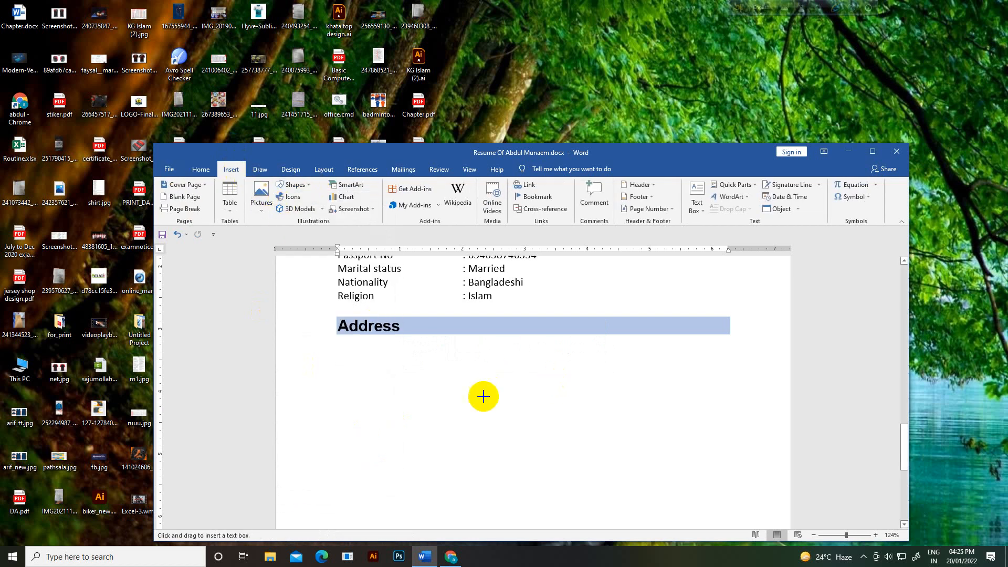
{"action": "left_click_drag", "start_coordinate": [337, 357], "coordinate": [672, 469]}
{"action": "left_click", "coordinate": [505, 429]}
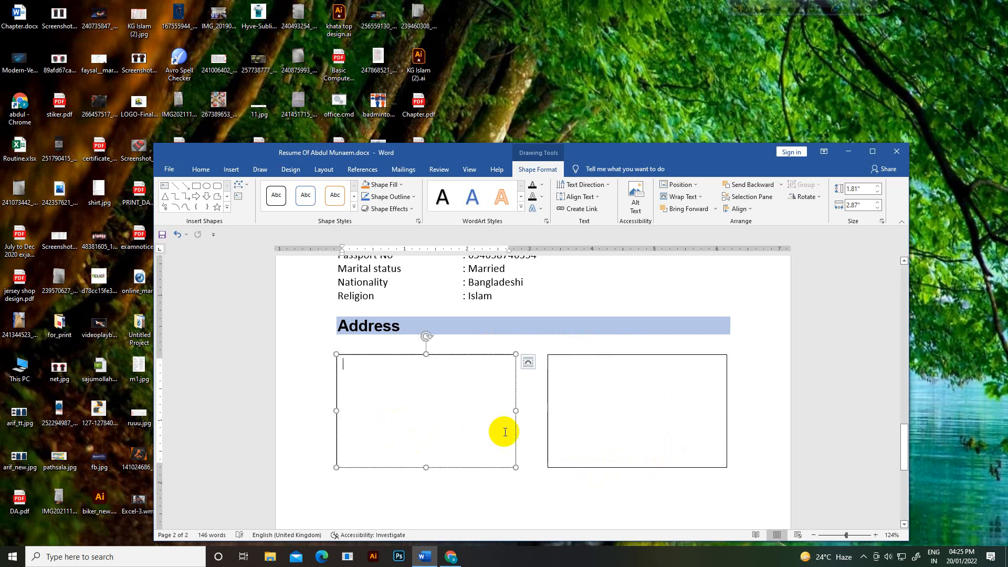
{"action": "left_click", "coordinate": [596, 424]}
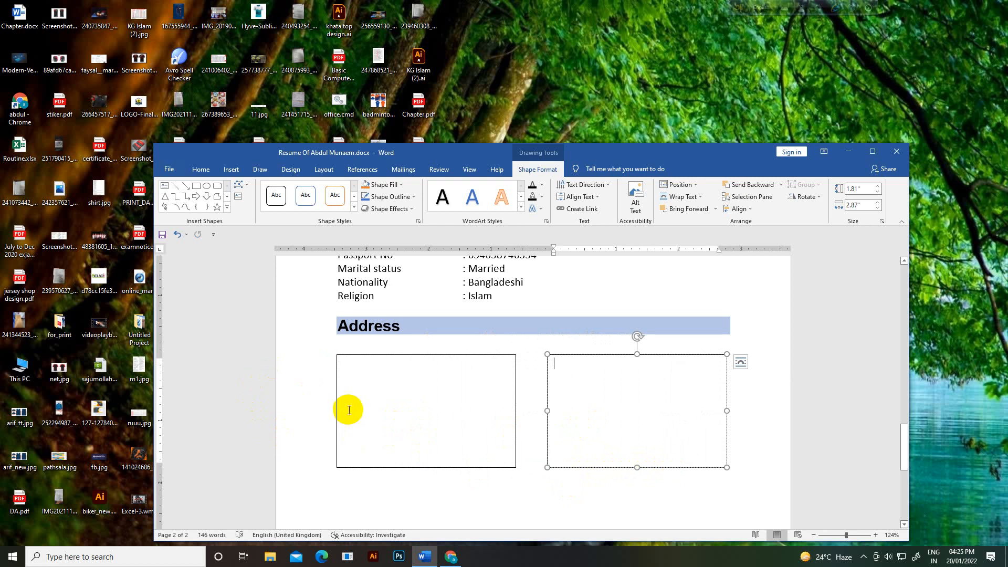
{"action": "left_click", "coordinate": [372, 396]}
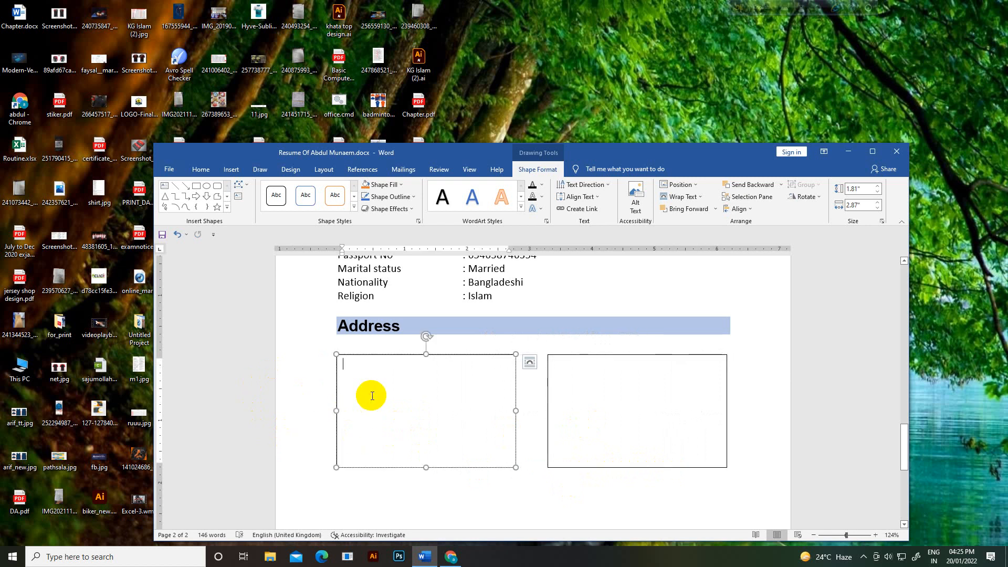
Step: Type 'Present Address' in the left box and set its text to 13 pt
{"action": "type", "text": "Present Address"}
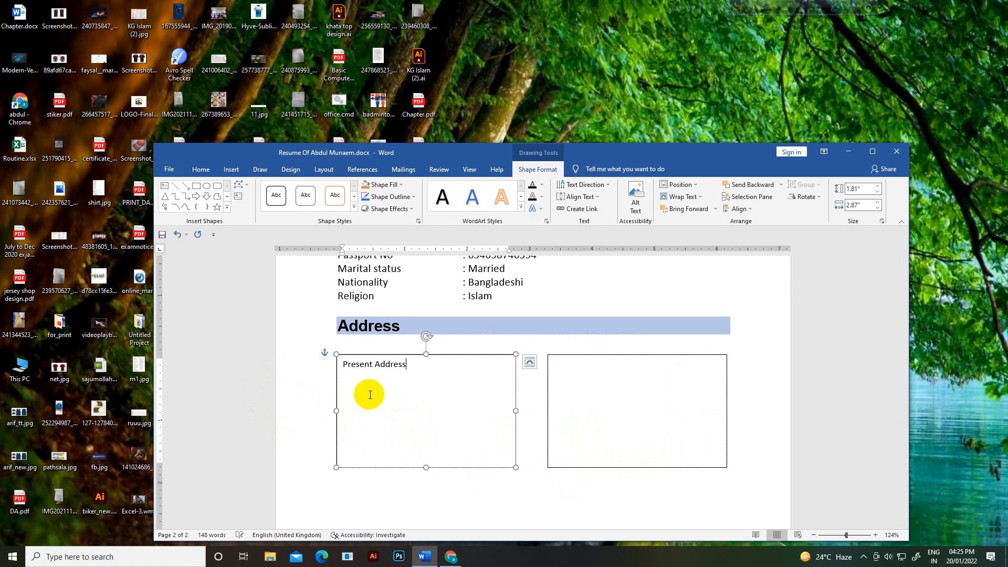
{"action": "left_click_drag", "start_coordinate": [394, 364], "coordinate": [350, 364]}
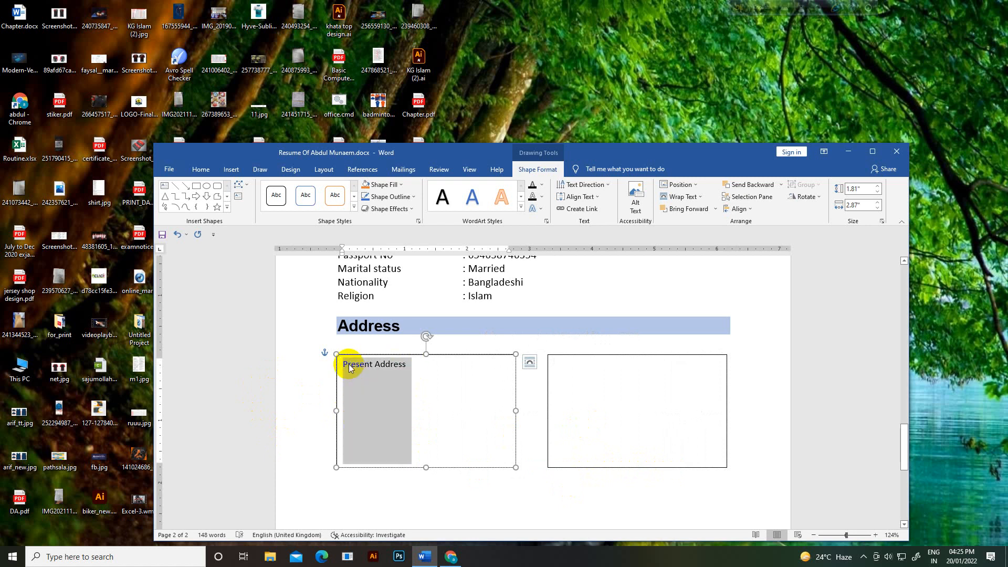
{"action": "left_click", "coordinate": [394, 367]}
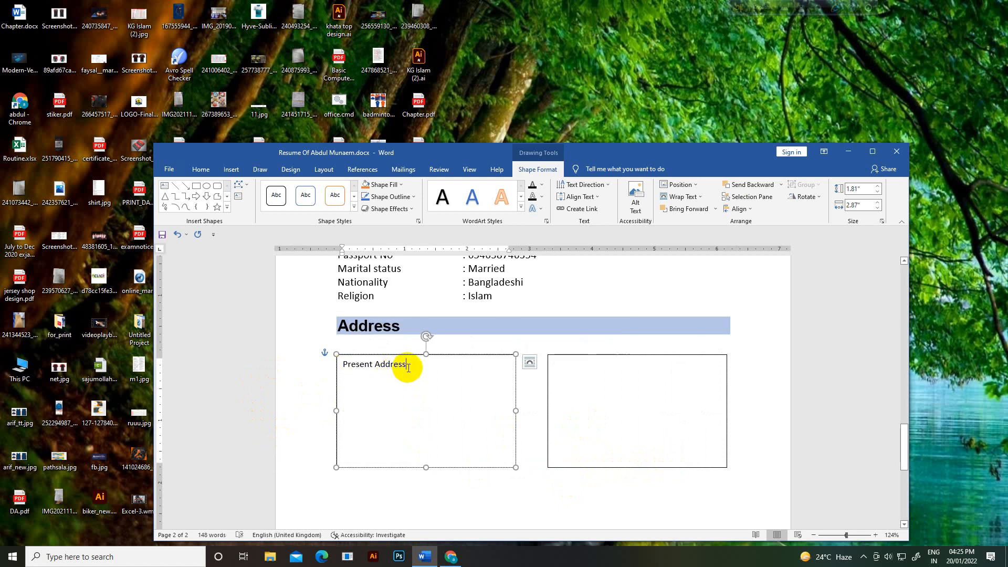
{"action": "key", "text": "ctrl+a"}
{"action": "left_click", "coordinate": [201, 169]}
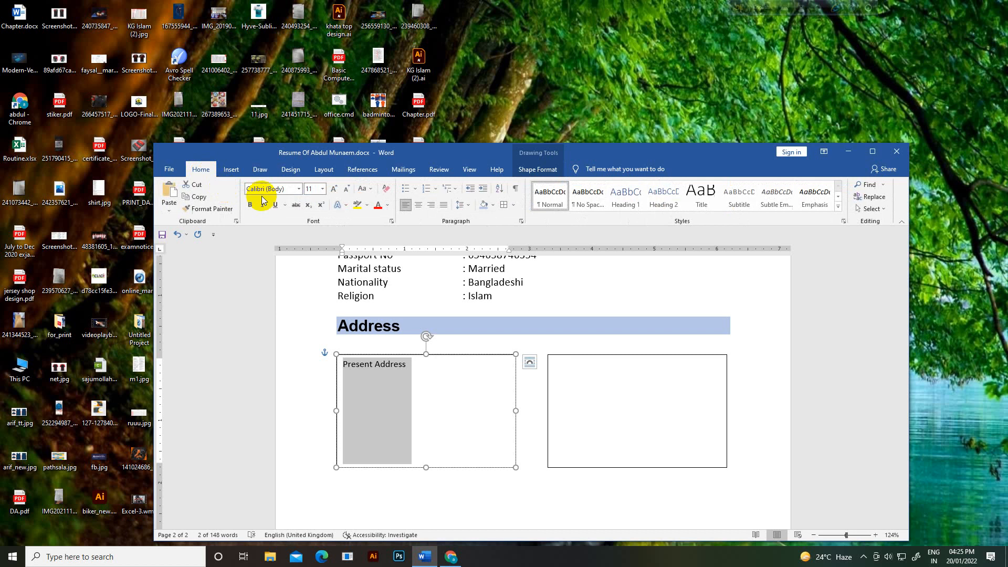
{"action": "left_click", "coordinate": [315, 189]}
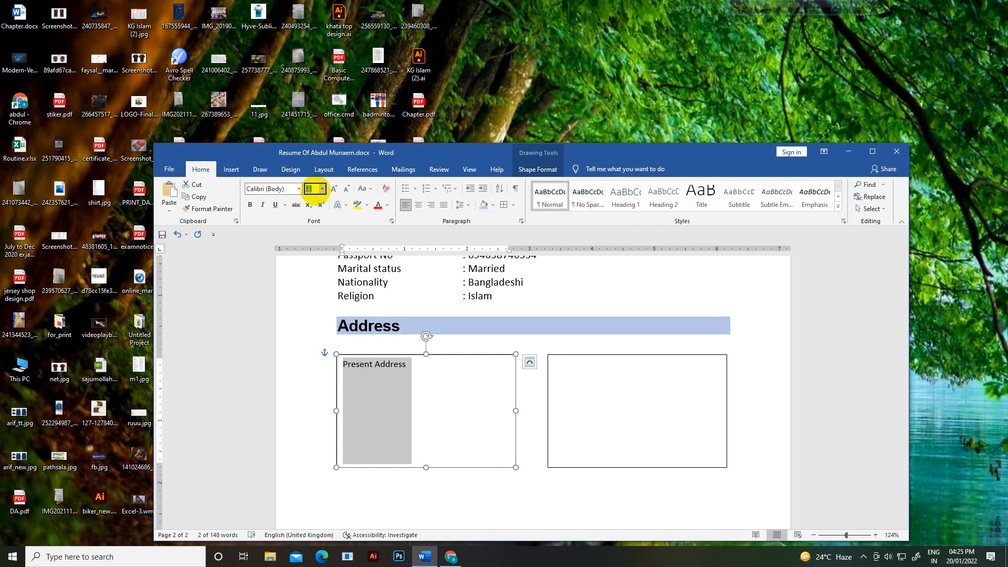
{"action": "type", "text": "13"}
{"action": "key", "text": "Return"}
Step: Bold the Present Address line and start the address lines beneath it
{"action": "left_click", "coordinate": [434, 363]}
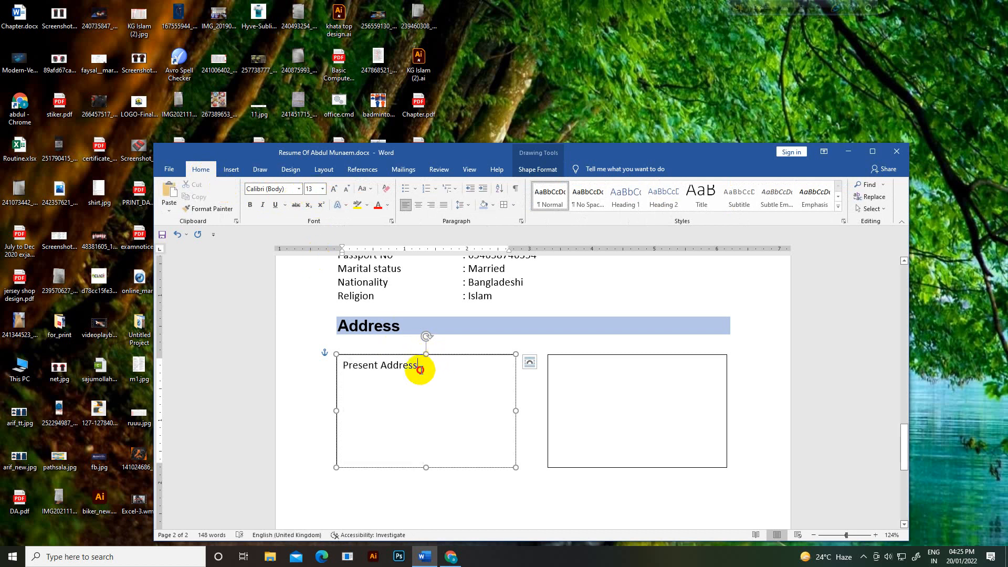
{"action": "left_click_drag", "start_coordinate": [420, 369], "coordinate": [351, 366]}
{"action": "left_click", "coordinate": [250, 205]}
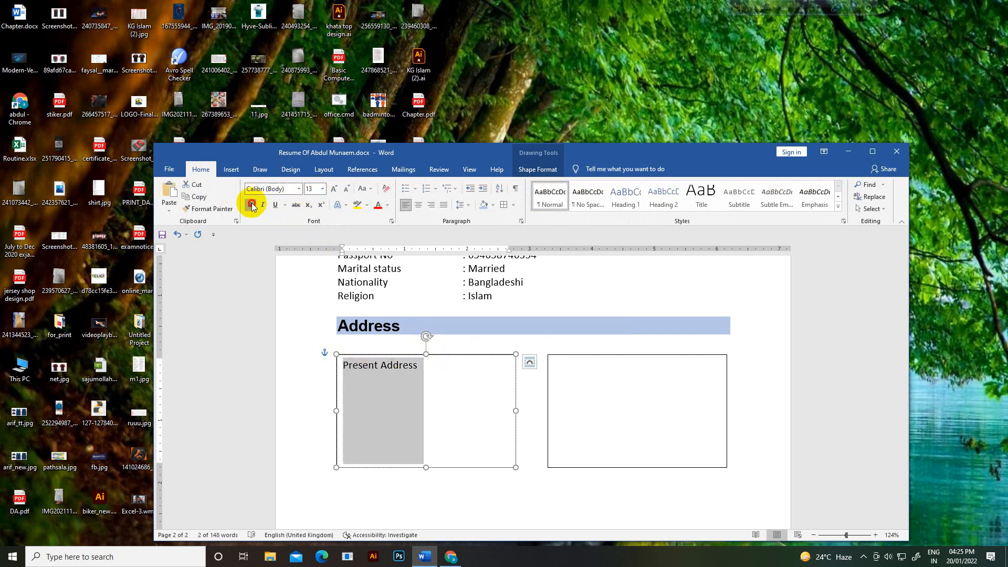
{"action": "left_click", "coordinate": [428, 368]}
{"action": "key", "text": "Return"}
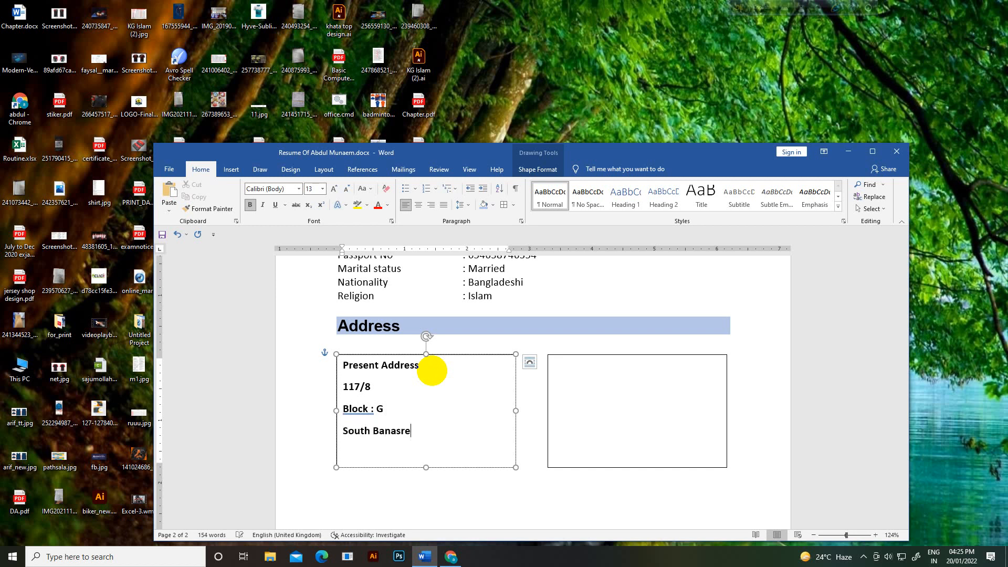
{"action": "key", "text": "Return"}
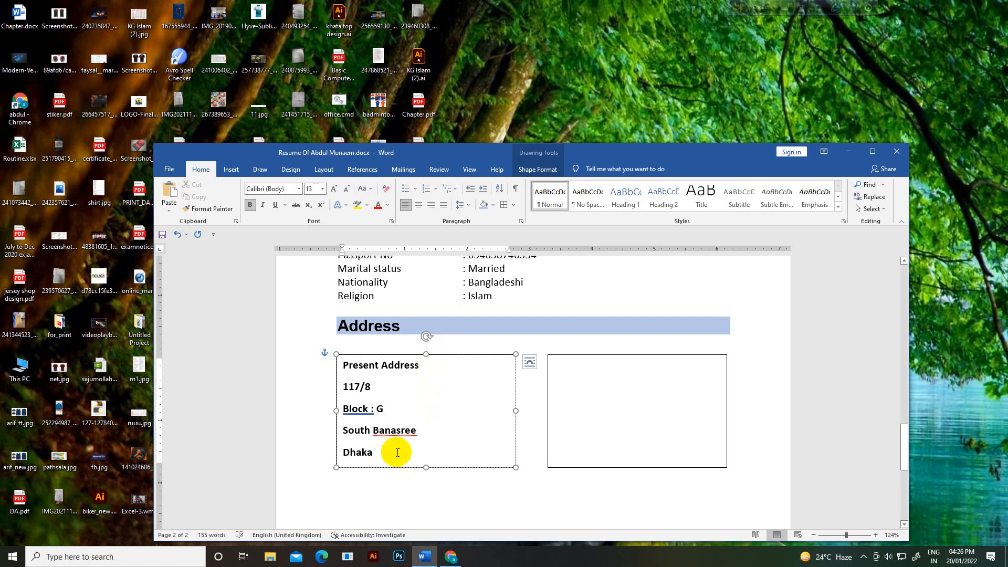
Step: Remove the extra line spacing from the left box's text and keep it at 13 pt
{"action": "left_click_drag", "start_coordinate": [396, 452], "coordinate": [341, 372]}
{"action": "key", "text": "ctrl+c"}
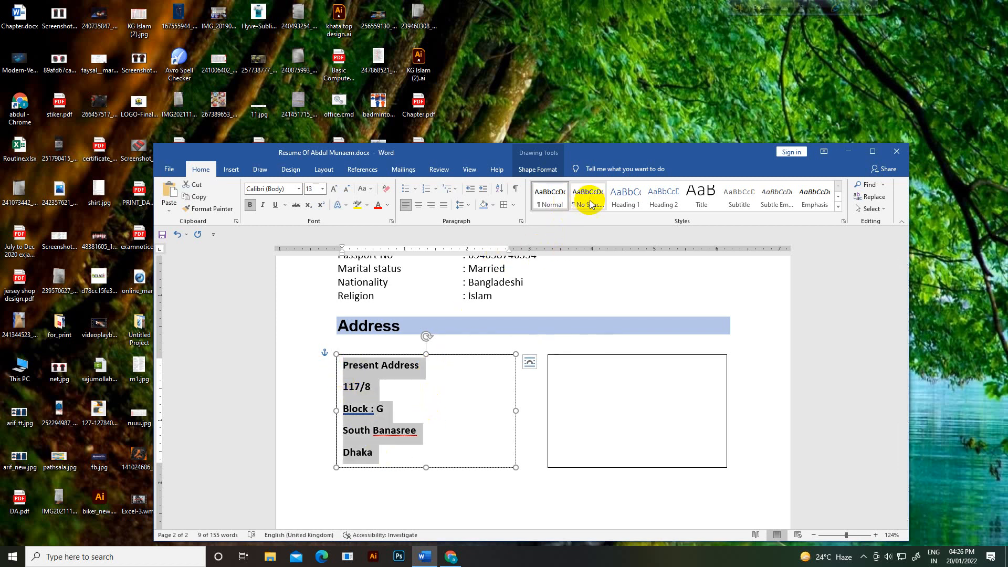
{"action": "left_click", "coordinate": [588, 198]}
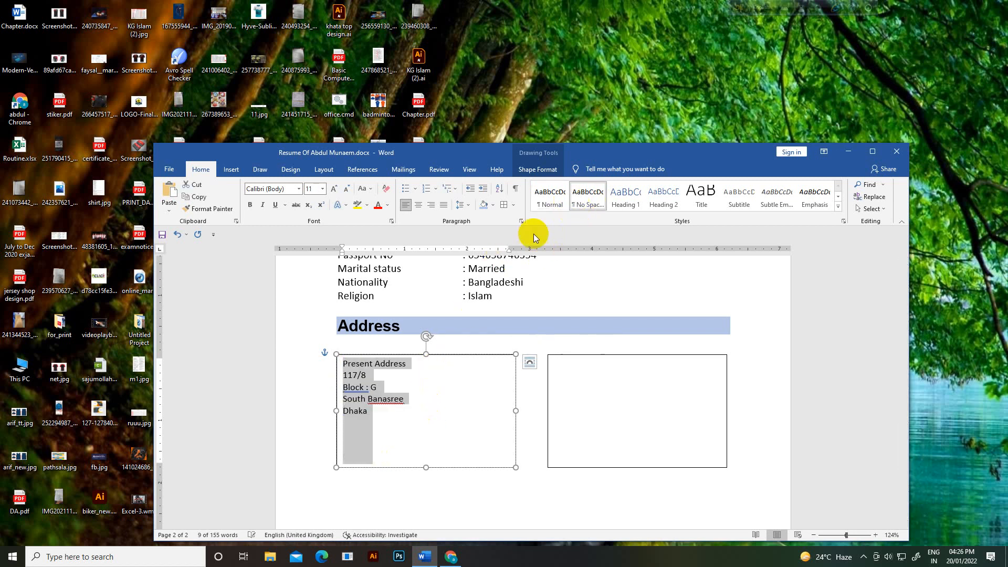
{"action": "left_click", "coordinate": [313, 190]}
{"action": "key", "text": "Return"}
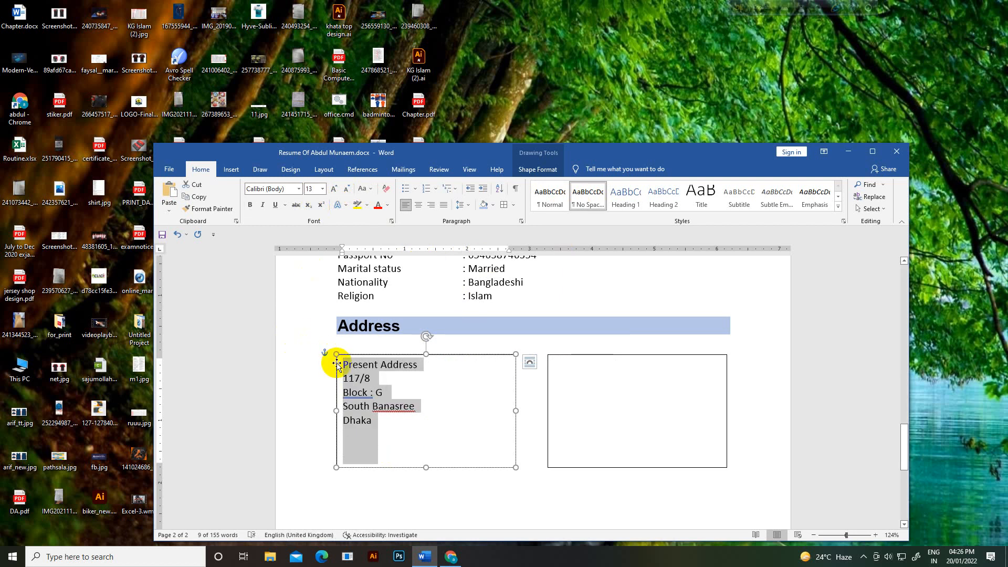
{"action": "left_click", "coordinate": [412, 395]}
Step: Bold the Present Address heading, add a blank line after it, and select the box's text
{"action": "left_click_drag", "start_coordinate": [423, 365], "coordinate": [341, 365]}
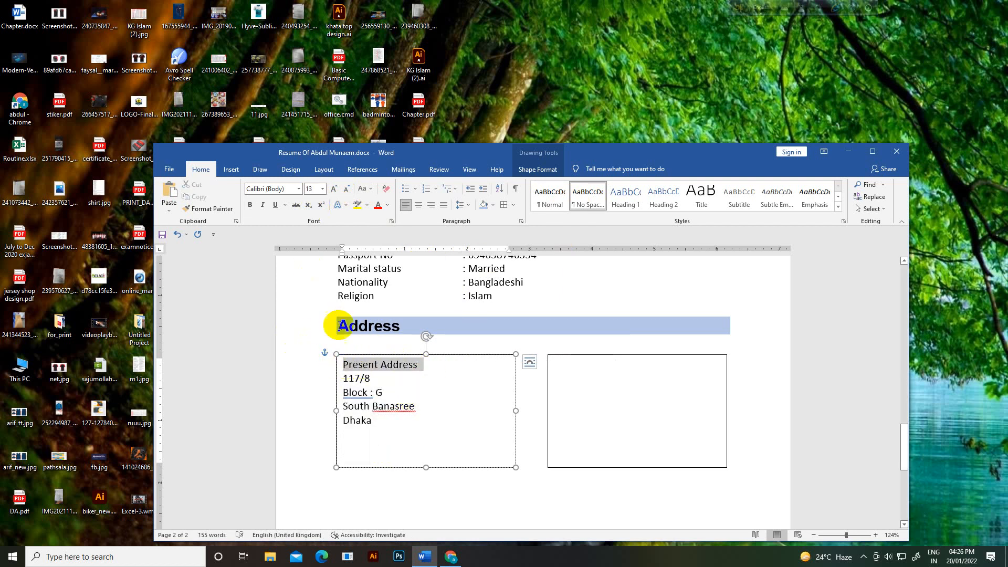
{"action": "left_click", "coordinate": [252, 206]}
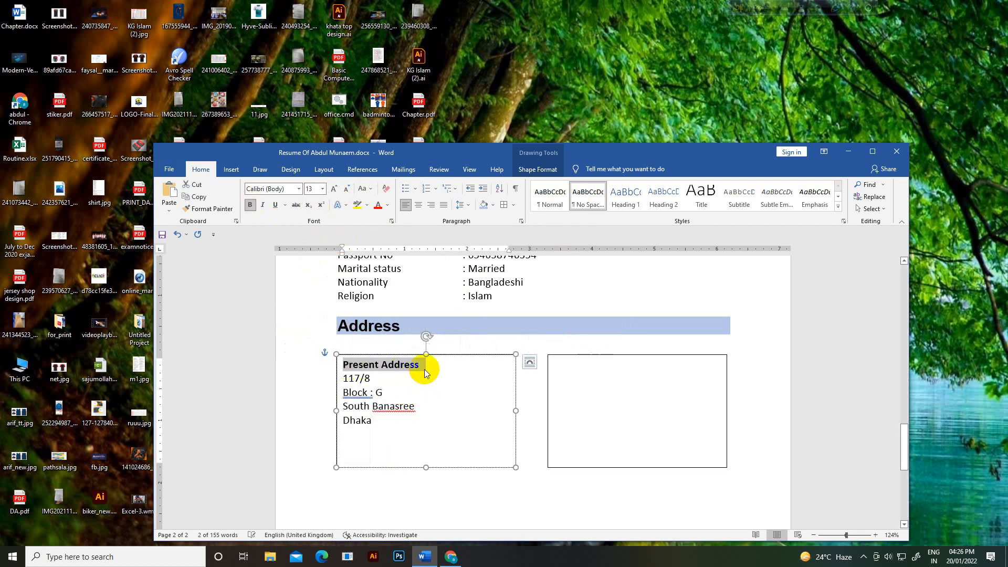
{"action": "left_click", "coordinate": [423, 366]}
{"action": "key", "text": "Return"}
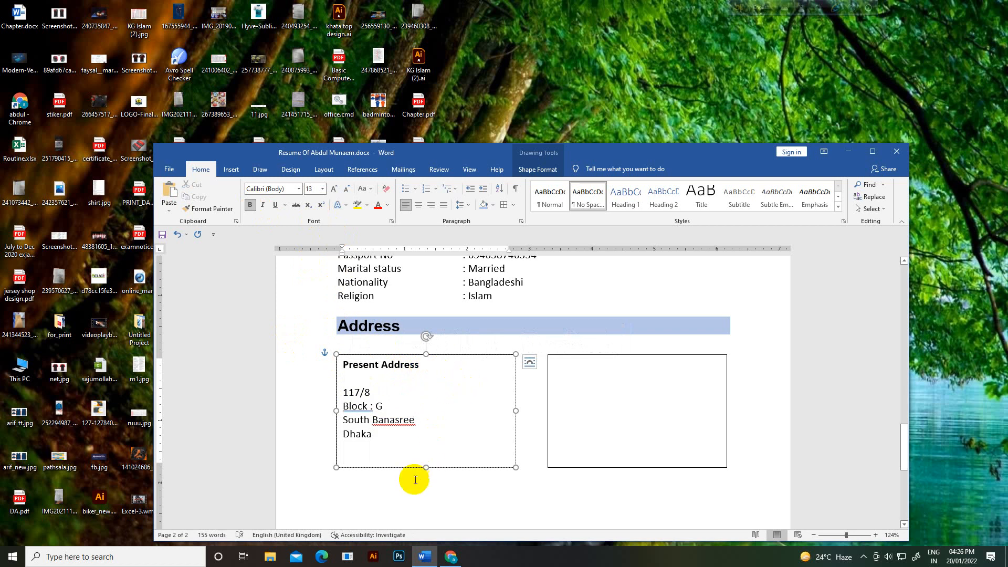
{"action": "left_click_drag", "start_coordinate": [383, 457], "coordinate": [340, 370]}
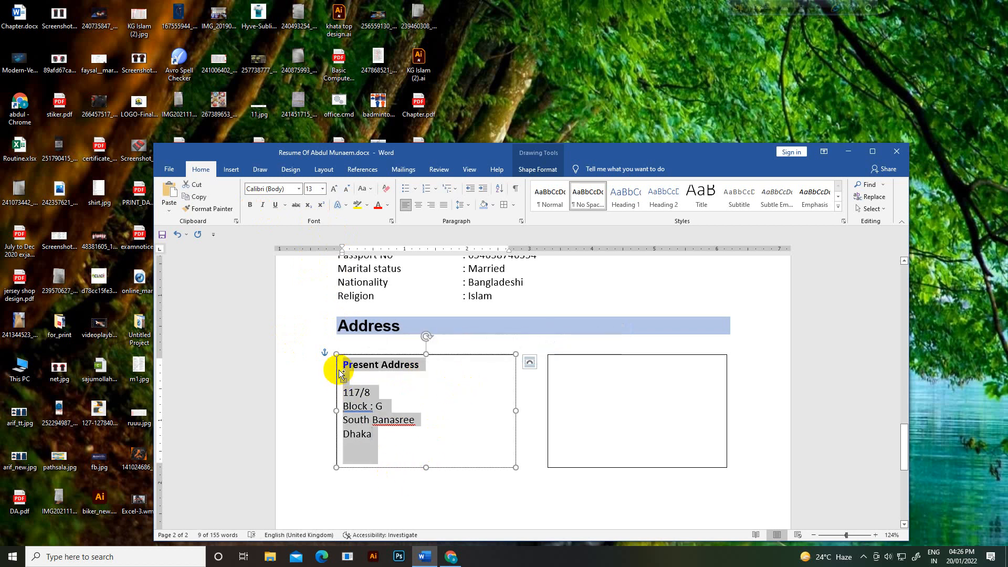
Step: Paste the copied text into the right box and change its heading to 'permanent Address'
{"action": "left_click", "coordinate": [559, 388]}
{"action": "key", "text": "ctrl+v"}
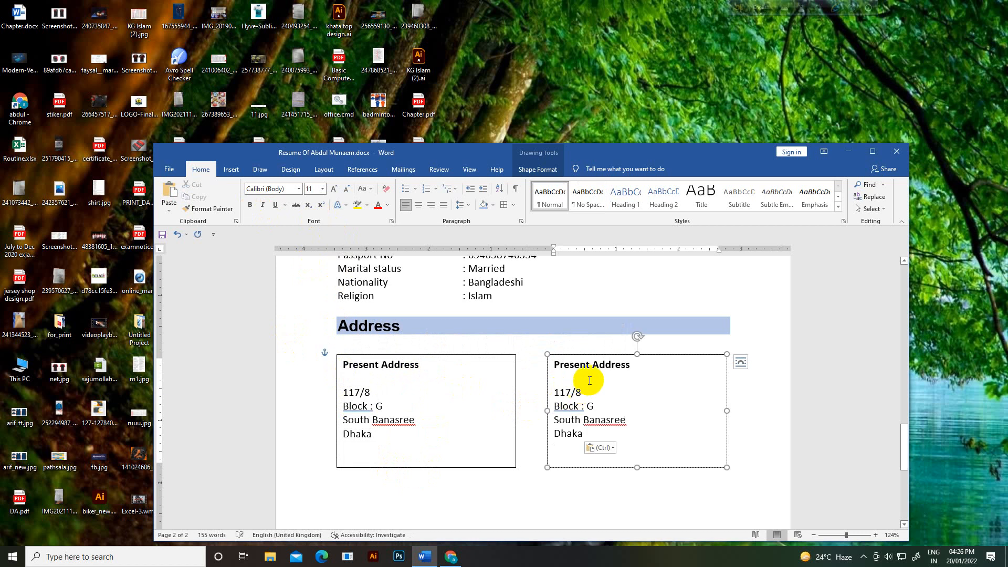
{"action": "left_click_drag", "start_coordinate": [589, 366], "coordinate": [547, 362]}
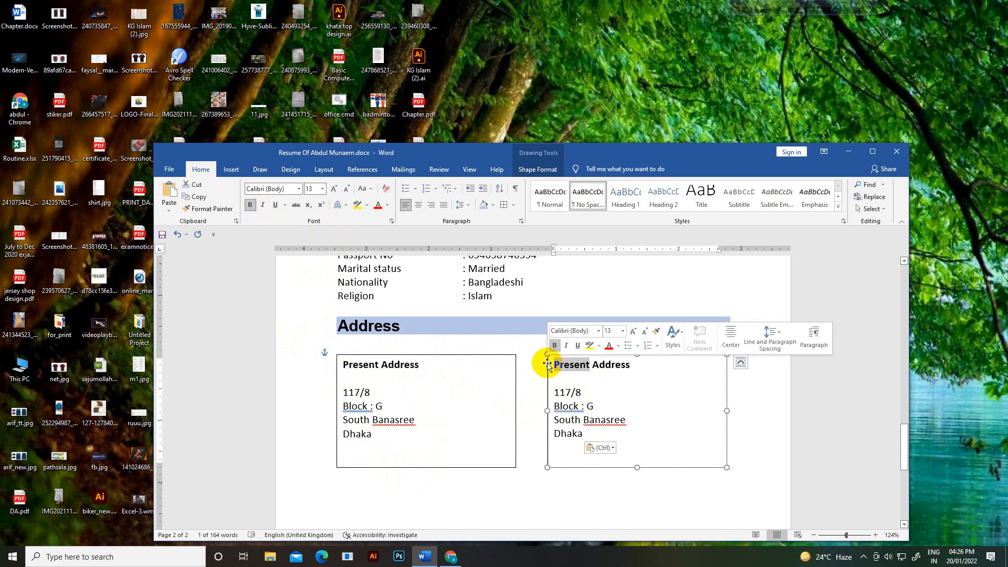
{"action": "key", "text": "BackSpace"}
{"action": "type", "text": "permanent"}
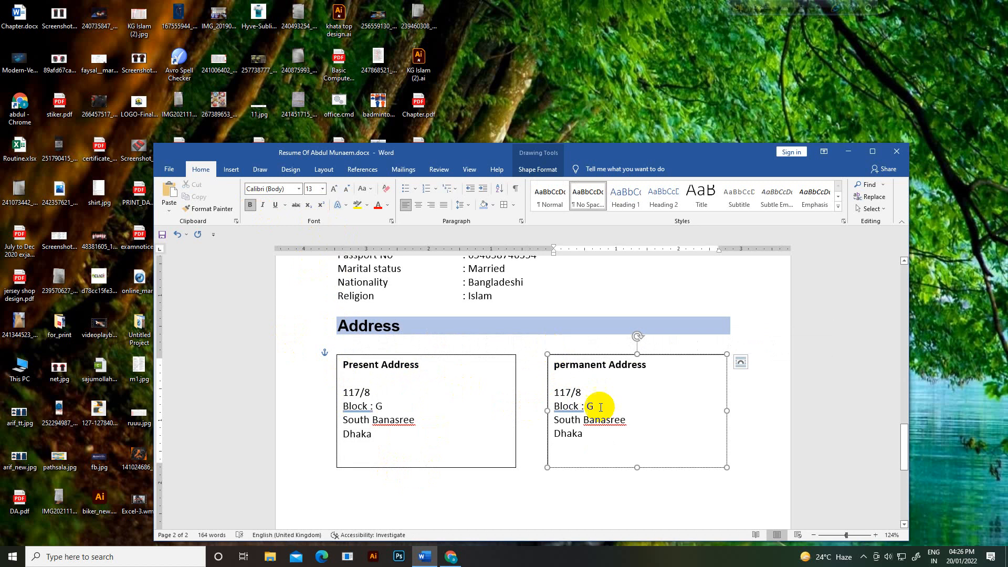
Step: Replace the copied lines with the permanent address, removing extra spacing and adding 'ratanpur'
{"action": "left_click", "coordinate": [603, 439]}
{"action": "left_click_drag", "start_coordinate": [580, 435], "coordinate": [550, 395]}
{"action": "type", "text": "55/3"}
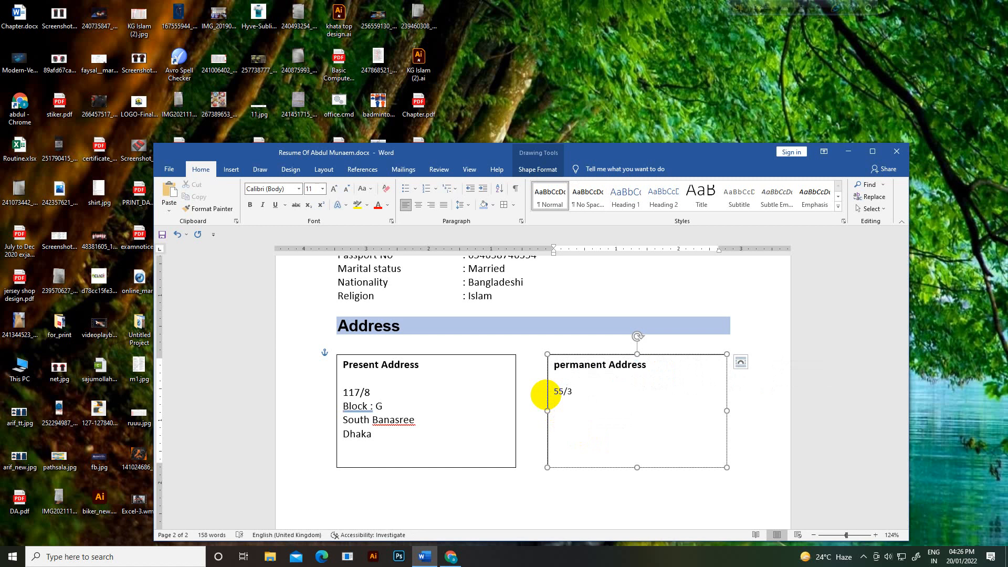
{"action": "left_click_drag", "start_coordinate": [582, 400], "coordinate": [515, 372]}
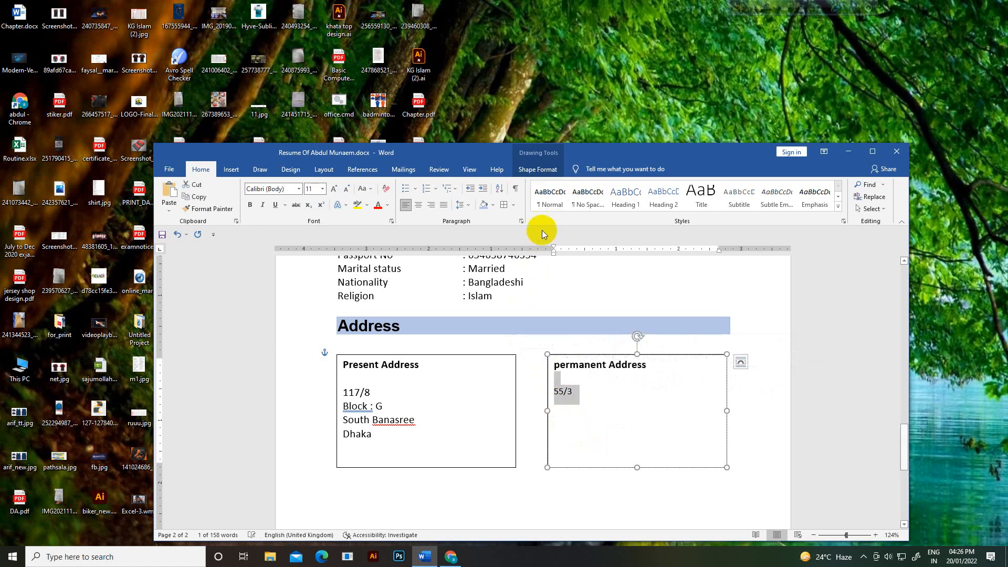
{"action": "left_click", "coordinate": [588, 196]}
{"action": "left_click", "coordinate": [563, 389]}
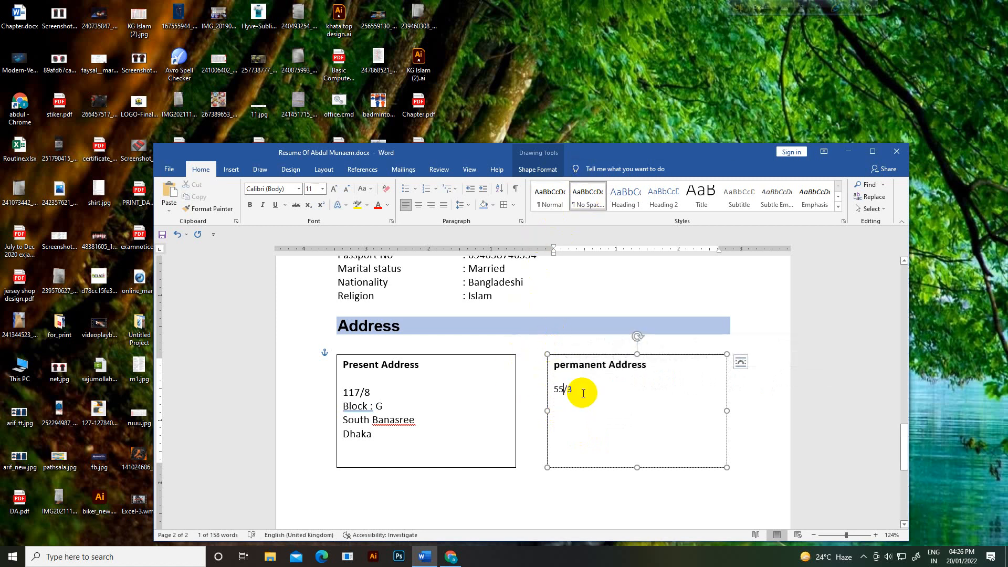
{"action": "left_click", "coordinate": [583, 393]}
{"action": "type", "text": "r"}
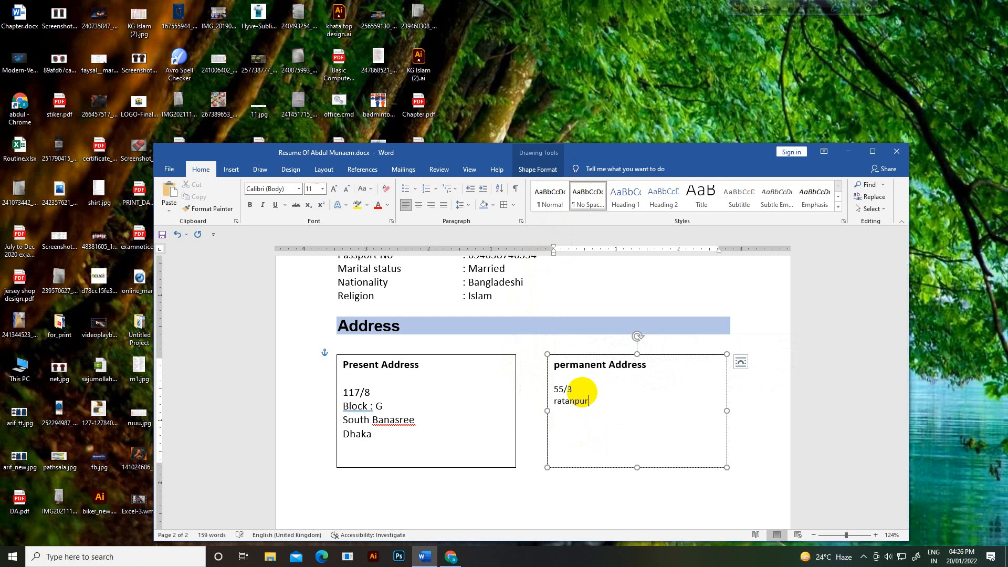
{"action": "type", "text": "atanpur"}
{"action": "key", "text": "Return"}
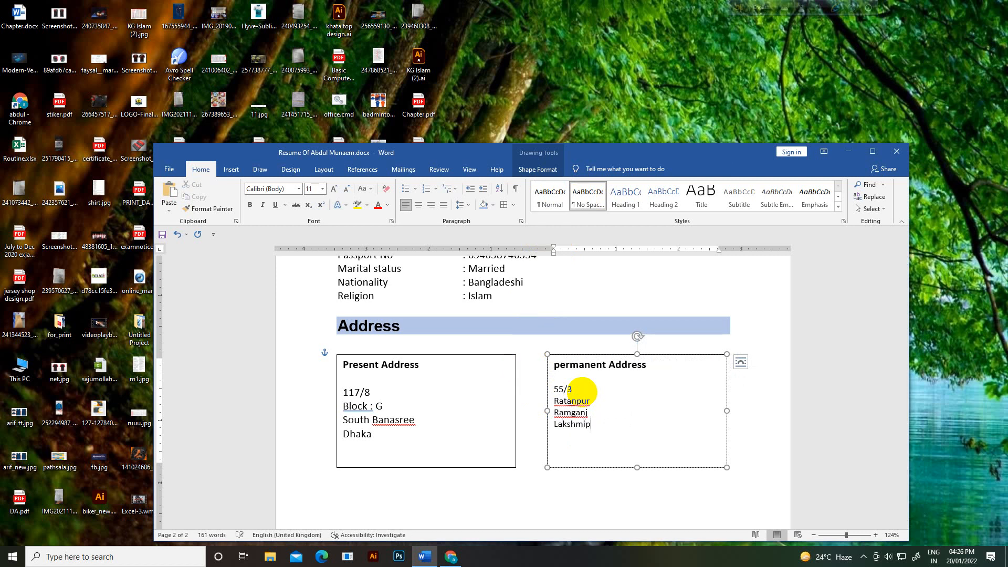
Step: Set the four permanent address lines to 13 pt font size
{"action": "left_click_drag", "start_coordinate": [604, 424], "coordinate": [547, 392]}
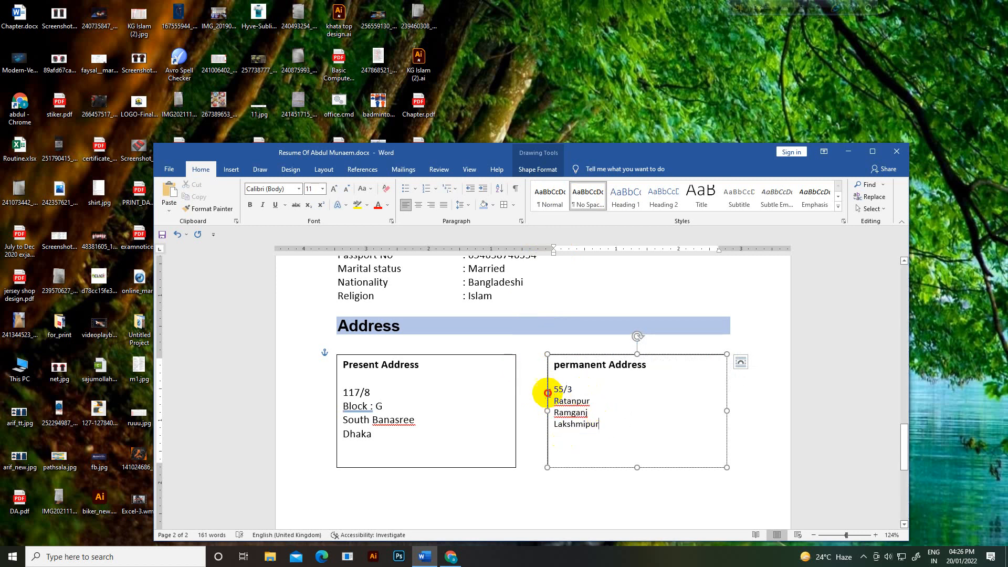
{"action": "left_click", "coordinate": [314, 189]}
{"action": "type", "text": "13"}
{"action": "key", "text": "Return"}
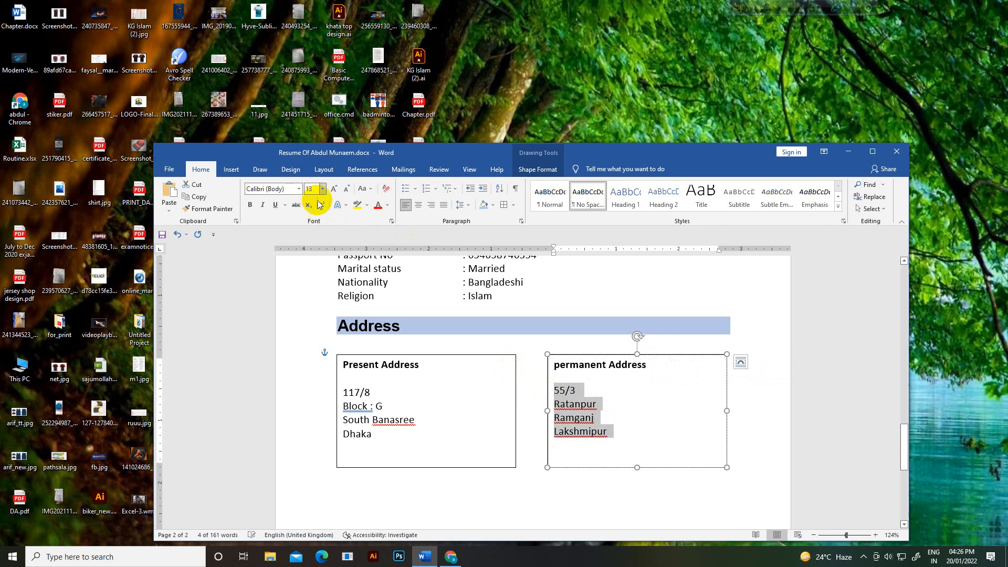
{"action": "left_click", "coordinate": [640, 429]}
{"action": "left_click", "coordinate": [745, 308]}
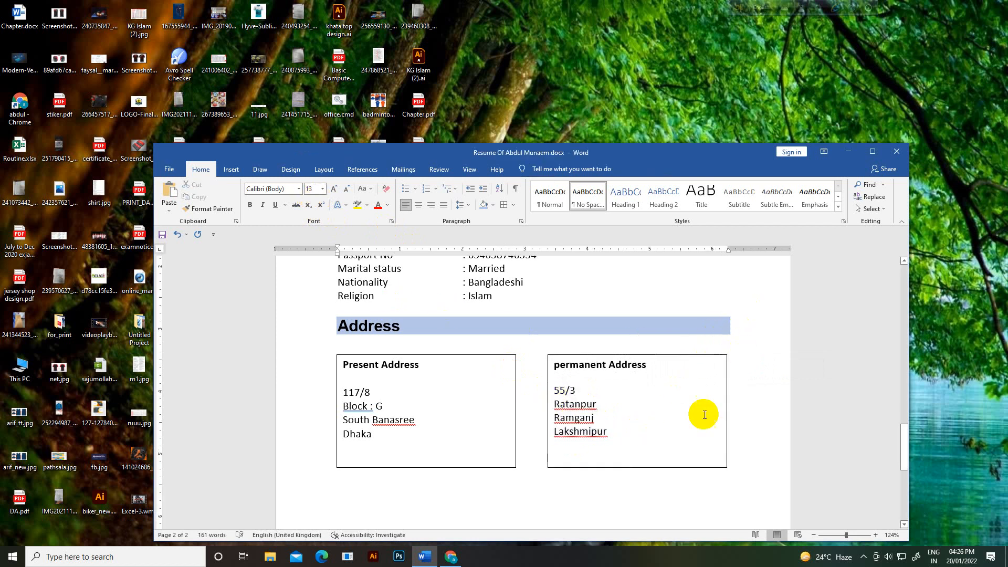
{"action": "left_click", "coordinate": [517, 462]}
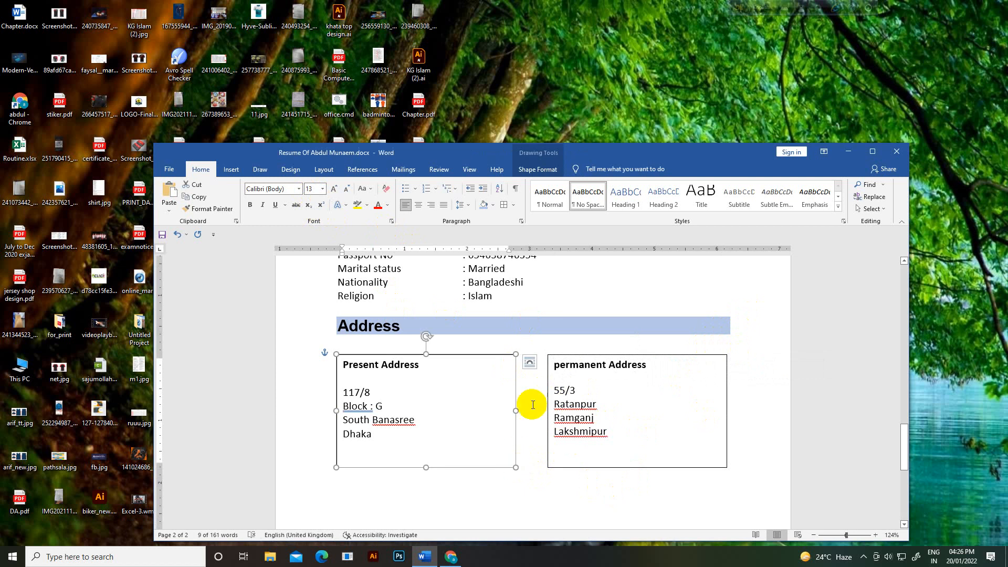
Step: Give the Present Address box No Fill and No Outline, then check the result
{"action": "left_click", "coordinate": [537, 169]}
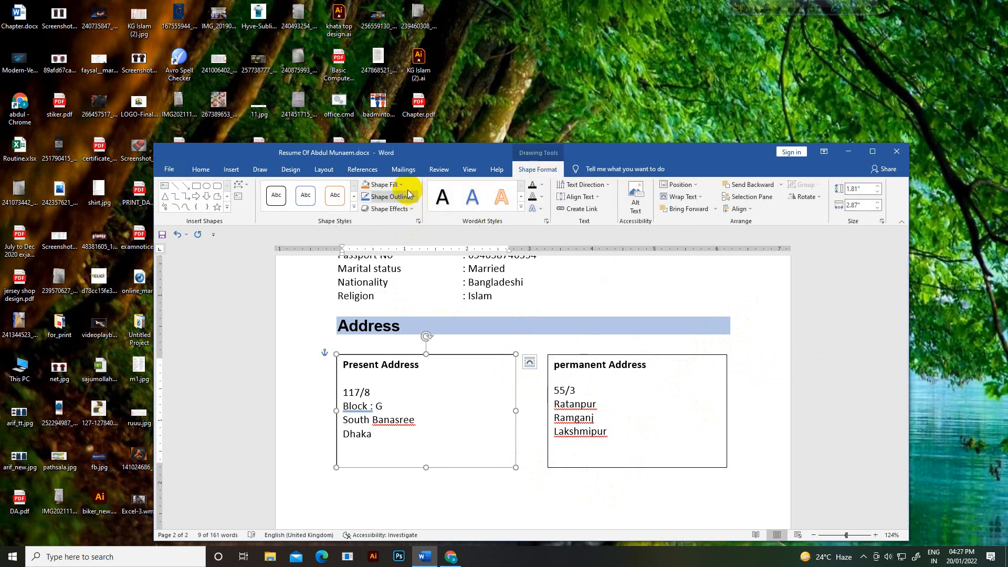
{"action": "left_click", "coordinate": [382, 185]}
{"action": "left_click", "coordinate": [382, 276]}
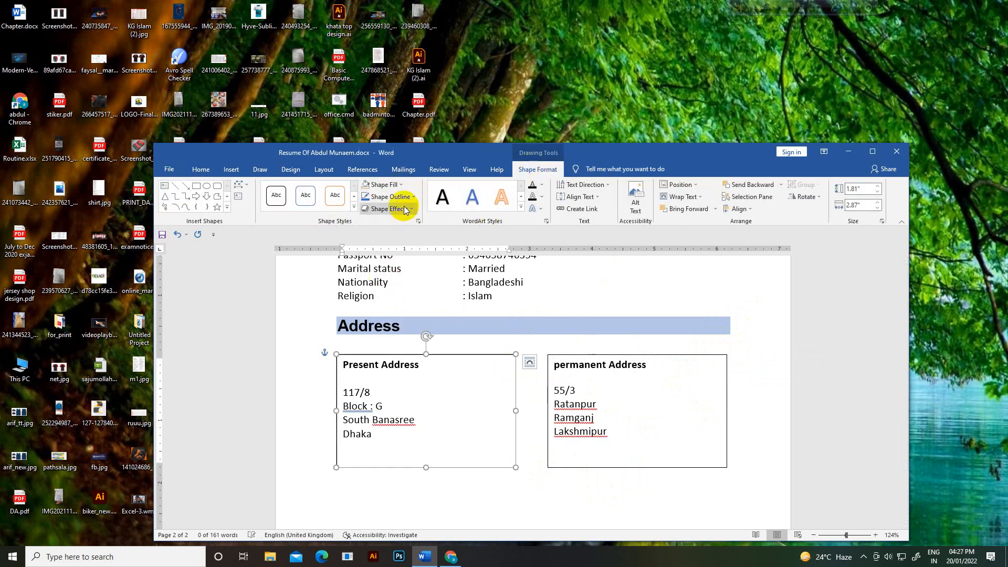
{"action": "left_click", "coordinate": [391, 197]}
{"action": "left_click", "coordinate": [382, 291]}
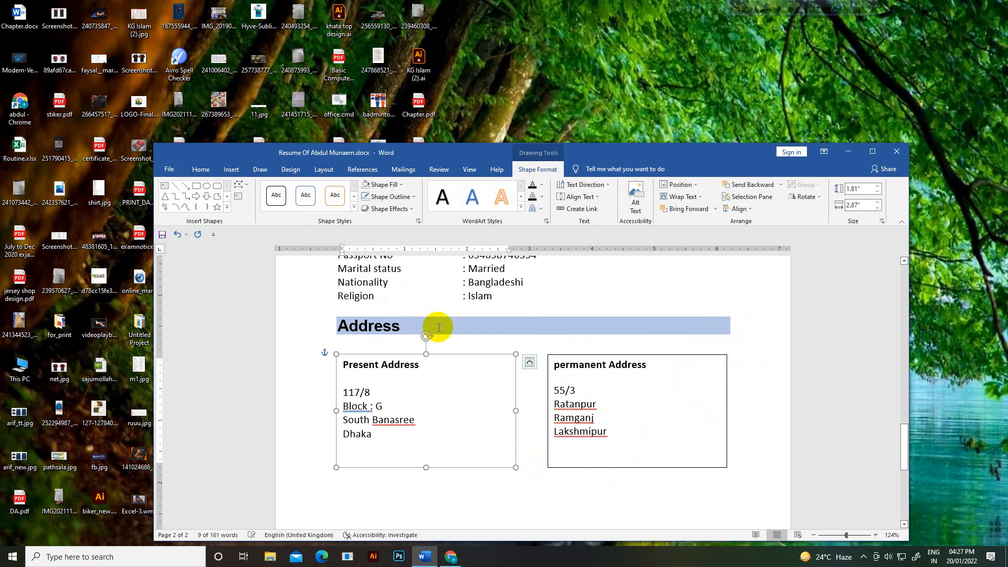
{"action": "left_click", "coordinate": [638, 340]}
{"action": "scroll", "coordinate": [682, 303], "scroll_direction": "up", "scroll_amount": 20}
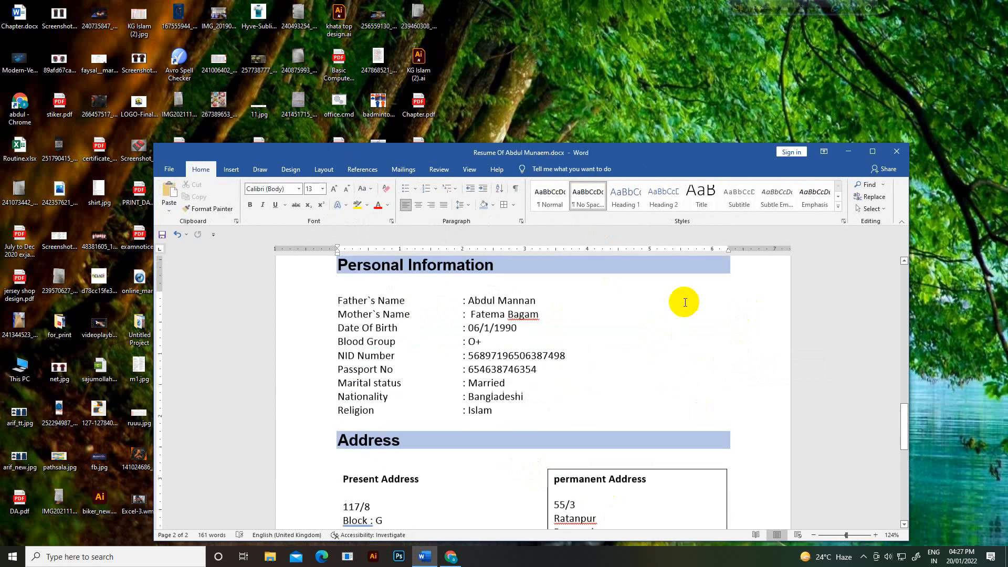
{"action": "scroll", "coordinate": [683, 320], "scroll_direction": "up", "scroll_amount": 1}
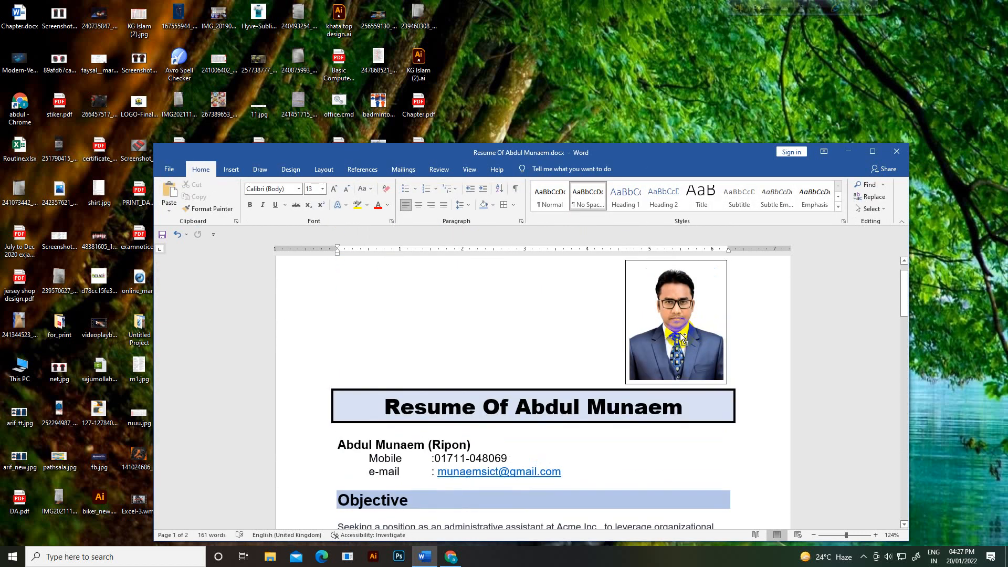
{"action": "scroll", "coordinate": [681, 339], "scroll_direction": "down", "scroll_amount": 15}
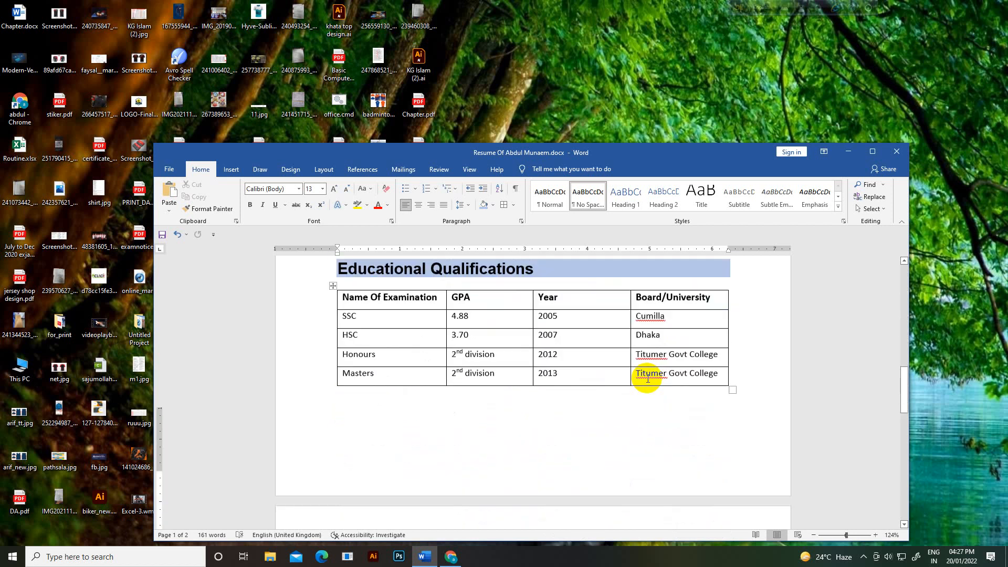
{"action": "scroll", "coordinate": [646, 383], "scroll_direction": "down", "scroll_amount": 4}
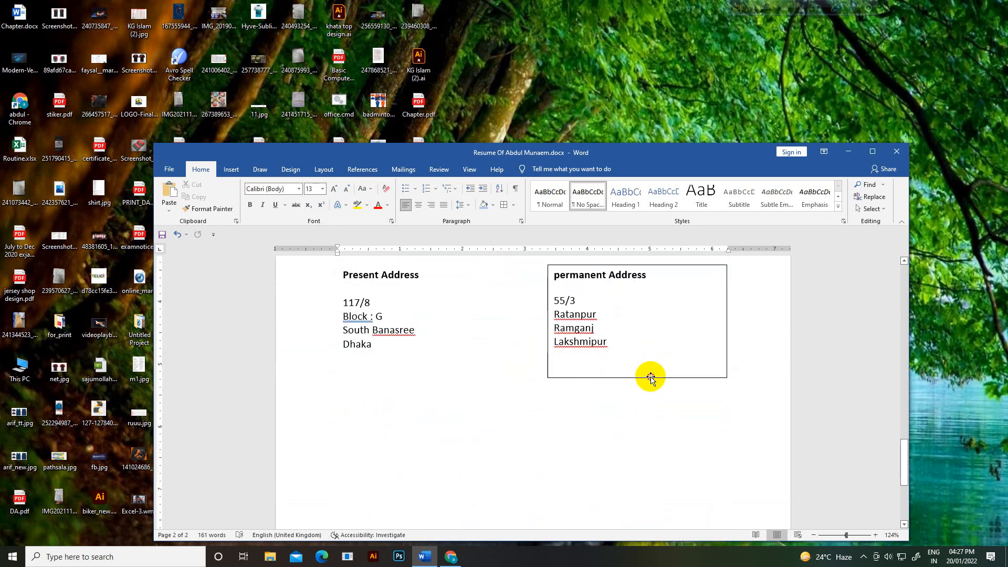
Step: Set the permanent Address box to No Outline and review both borderless address columns
{"action": "left_click", "coordinate": [649, 378]}
{"action": "left_click", "coordinate": [538, 169]}
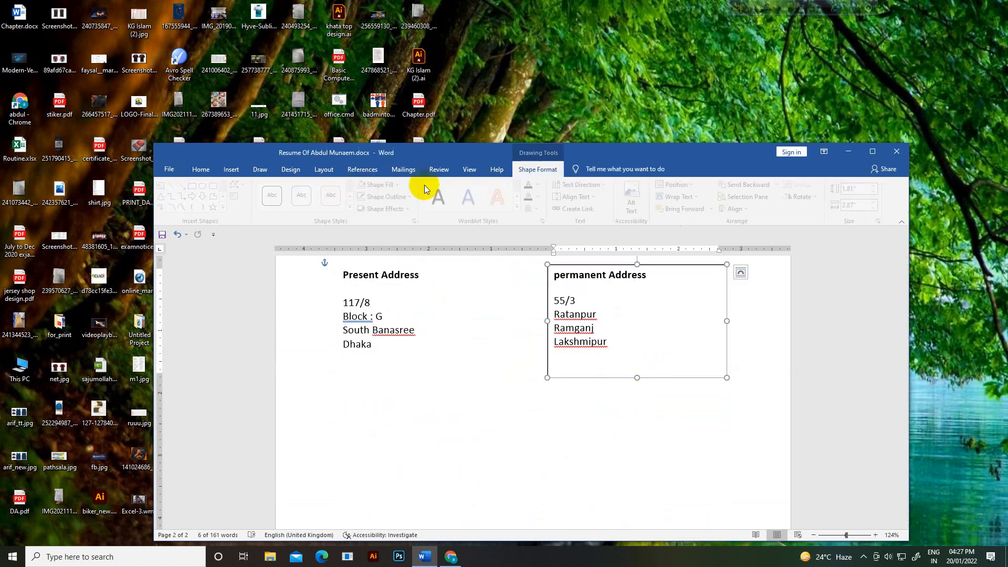
{"action": "left_click", "coordinate": [397, 197]}
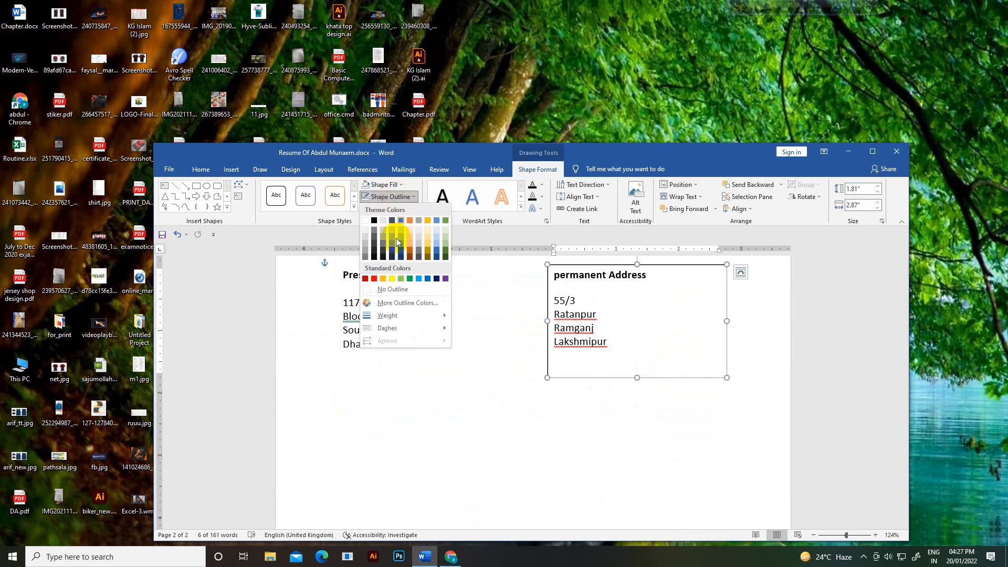
{"action": "left_click", "coordinate": [391, 288]}
{"action": "left_click", "coordinate": [497, 378]}
{"action": "scroll", "coordinate": [735, 443], "scroll_direction": "up", "scroll_amount": 2}
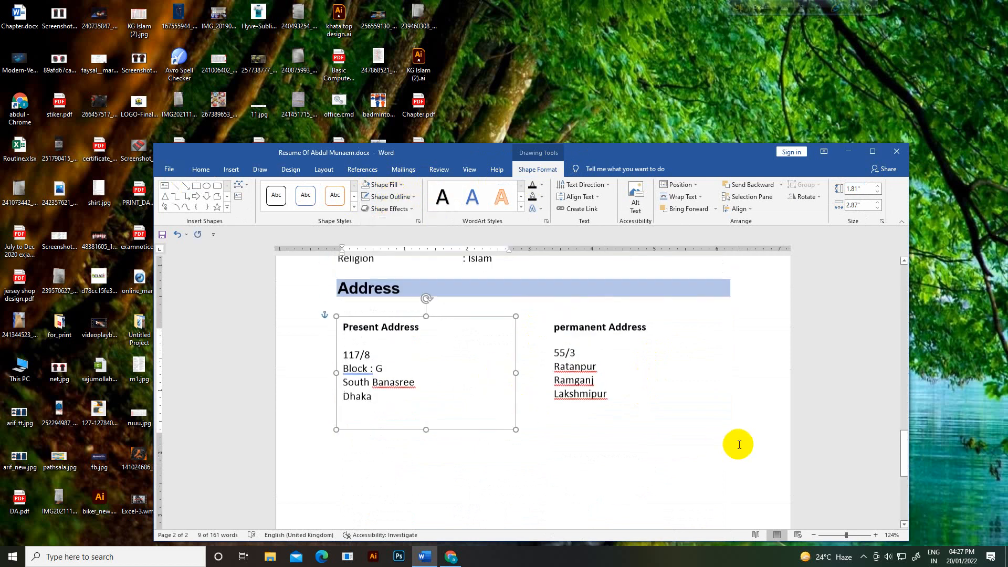
{"action": "left_click", "coordinate": [781, 437]}
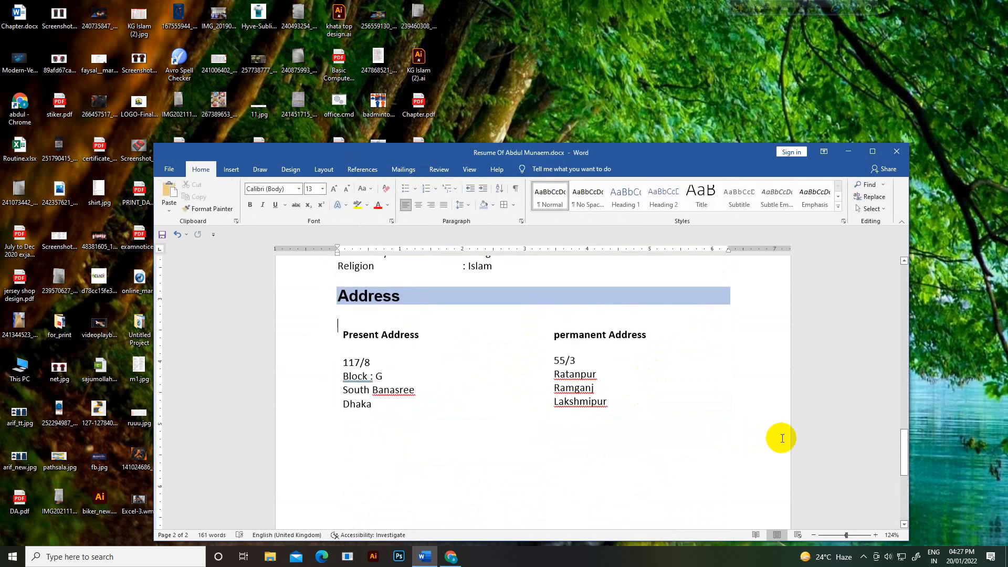
{"action": "scroll", "coordinate": [782, 438], "scroll_direction": "up", "scroll_amount": 15}
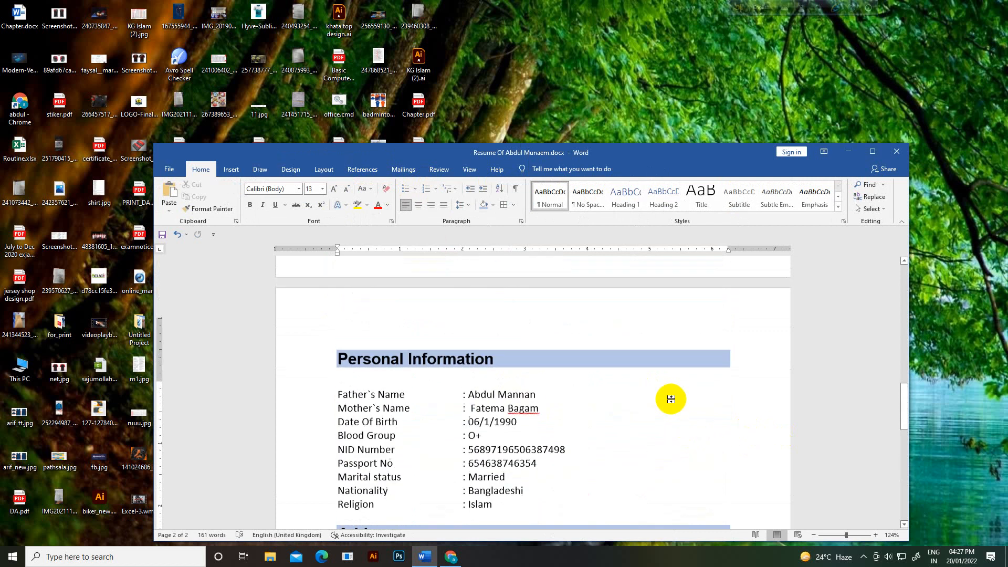
{"action": "scroll", "coordinate": [666, 386], "scroll_direction": "up", "scroll_amount": 3}
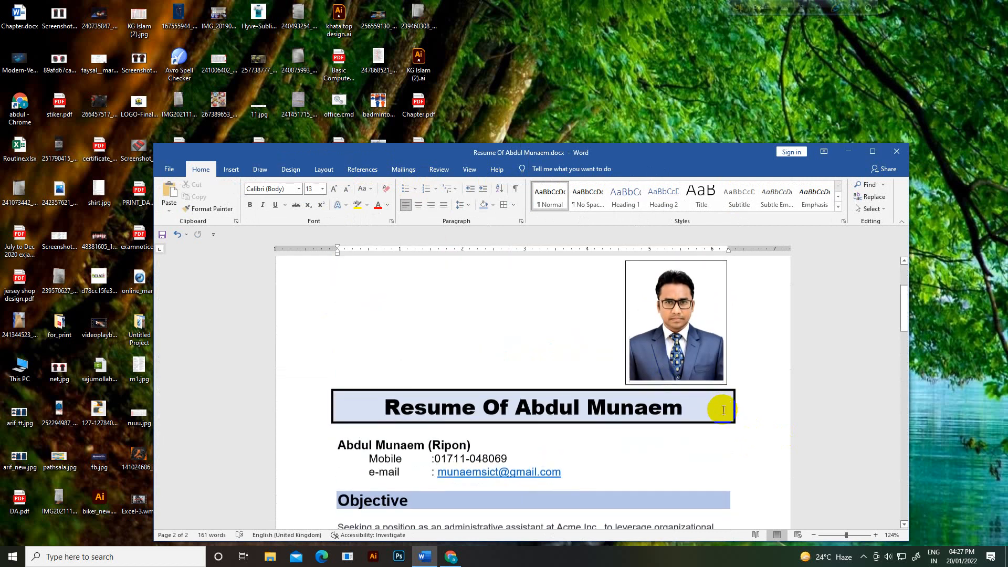
{"action": "scroll", "coordinate": [711, 407], "scroll_direction": "down", "scroll_amount": 12}
{"action": "scroll", "coordinate": [703, 423], "scroll_direction": "down", "scroll_amount": 10}
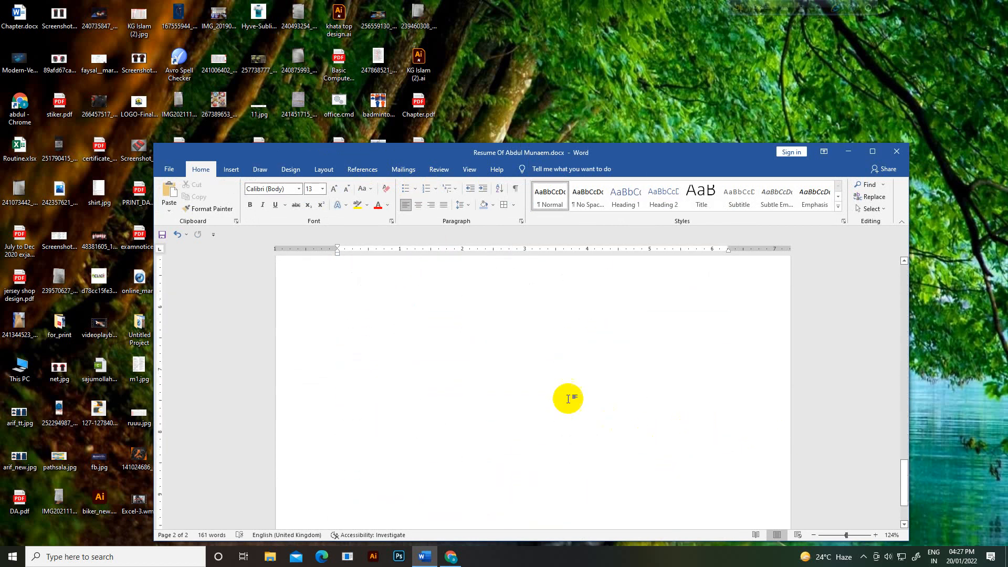
{"action": "scroll", "coordinate": [570, 399], "scroll_direction": "up", "scroll_amount": 5}
Step: Type 'Reference' on the line below the address boxes and select it for a spelling check
{"action": "left_click", "coordinate": [330, 366]}
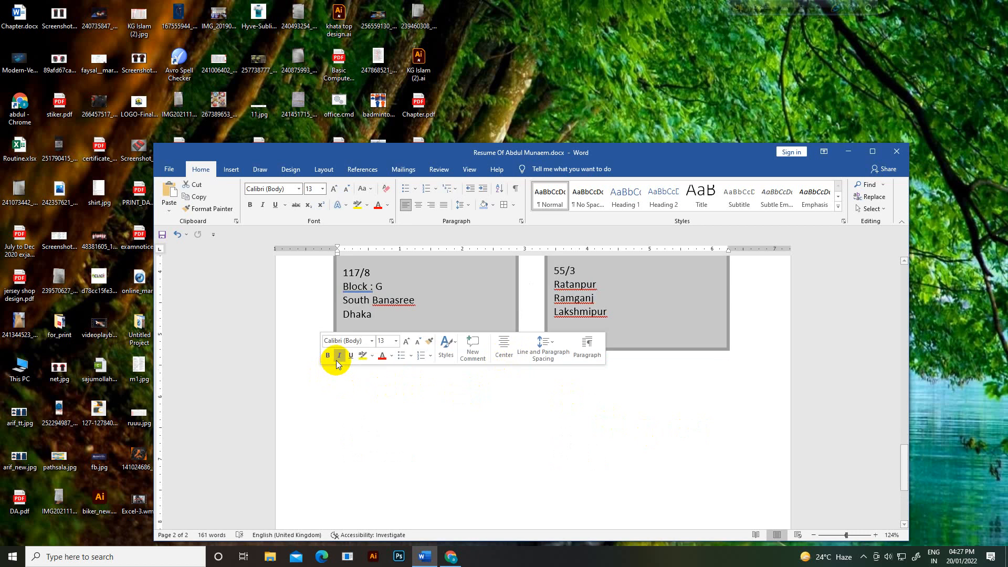
{"action": "left_click", "coordinate": [327, 415]}
{"action": "left_click", "coordinate": [326, 418]}
{"action": "left_click", "coordinate": [334, 425]}
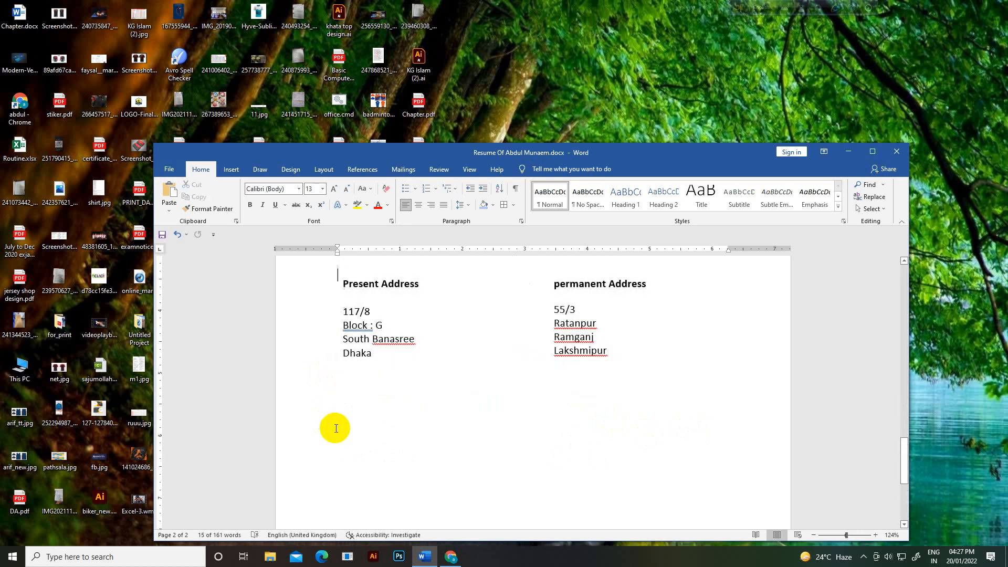
{"action": "key", "text": "ctrl+z"}
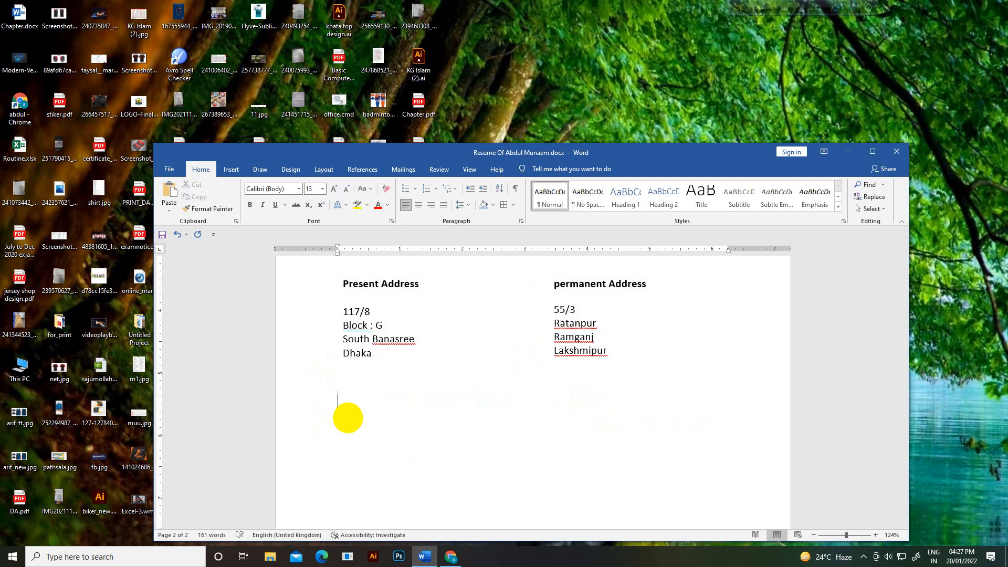
{"action": "type", "text": "Reference"}
{"action": "left_click", "coordinate": [311, 411]}
{"action": "key", "text": "ctrl+c"}
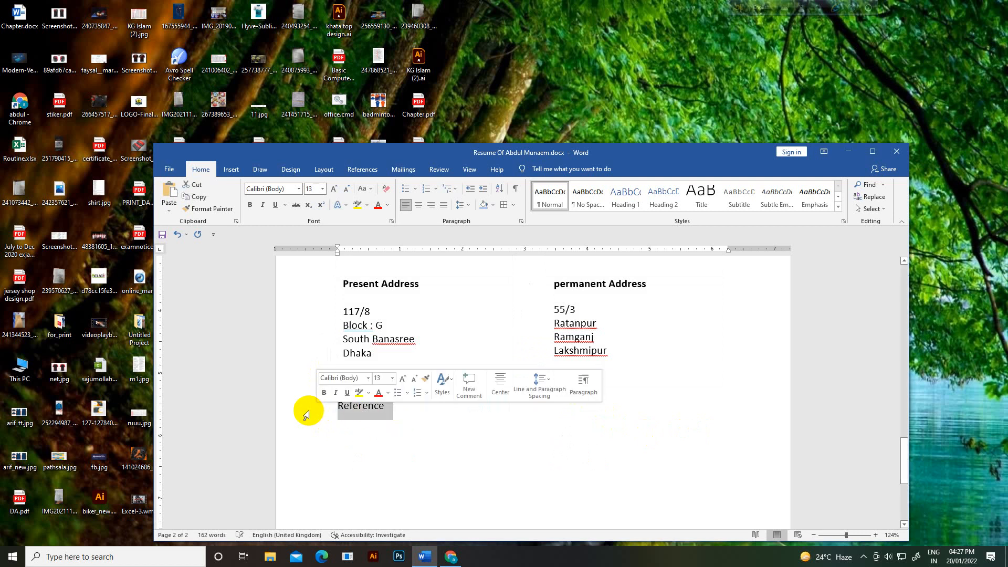
{"action": "left_click", "coordinate": [451, 557]}
Step: Paste the word into Google Translate, accept the 'reference' suggestion, and copy the corrected spelling
{"action": "key", "text": "ctrl+a"}
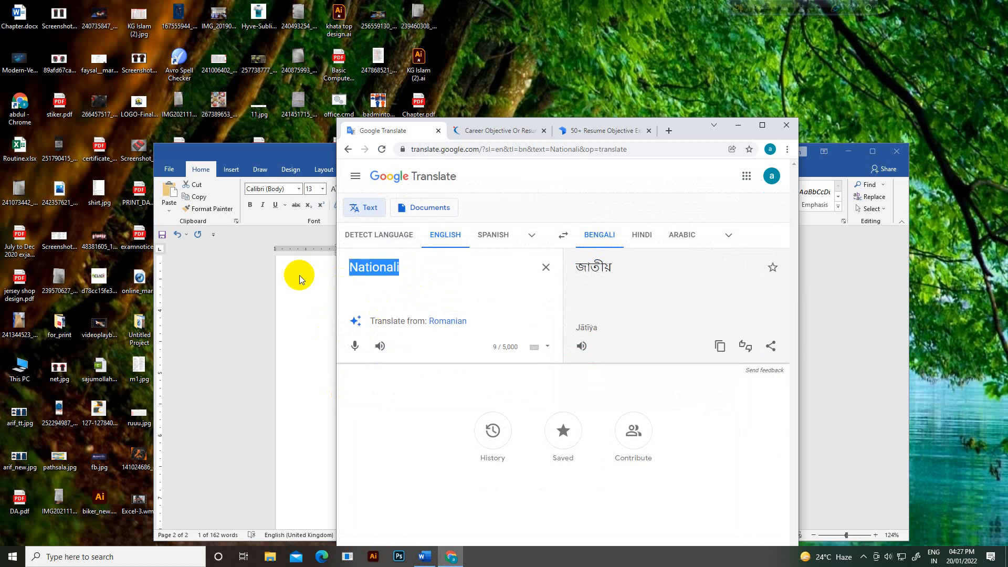
{"action": "key", "text": "ctrl+v"}
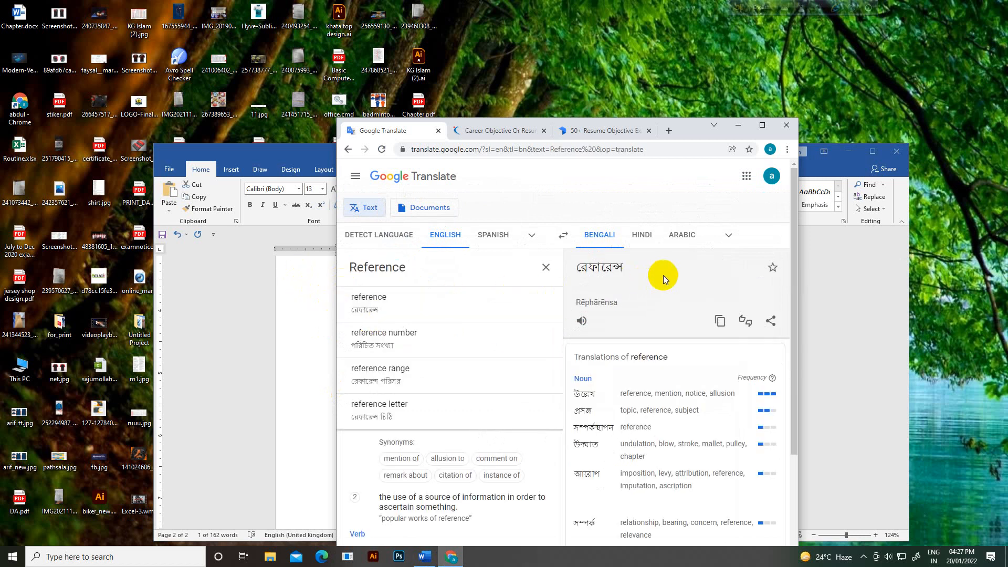
{"action": "left_click", "coordinate": [425, 305]}
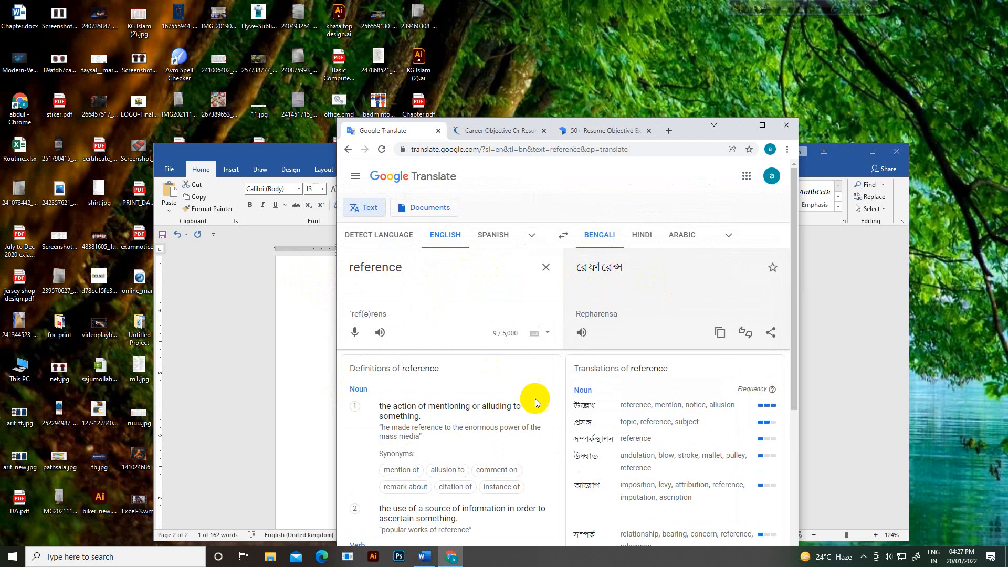
{"action": "left_click_drag", "start_coordinate": [415, 276], "coordinate": [343, 269]}
{"action": "key", "text": "ctrl+c"}
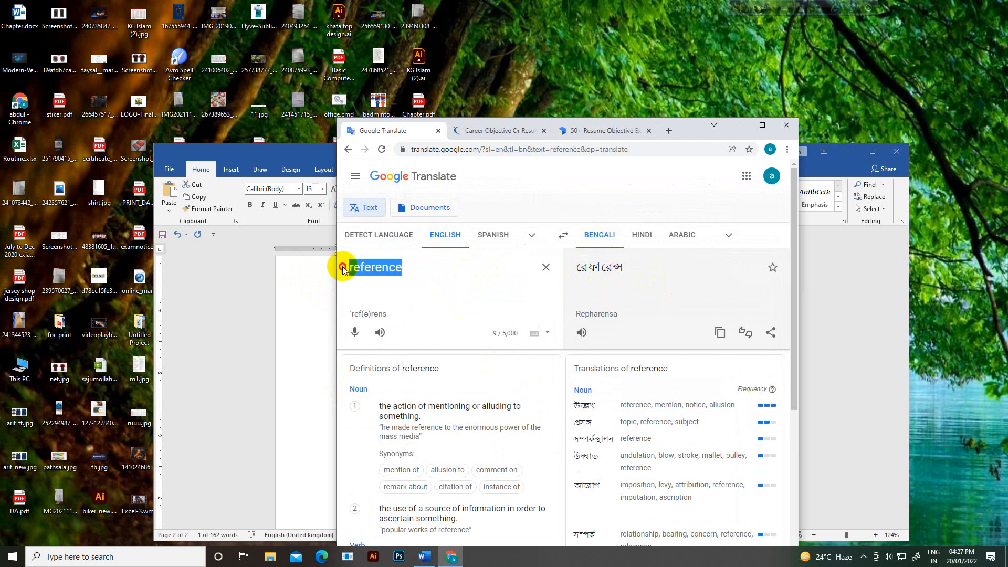
{"action": "left_click", "coordinate": [425, 556]}
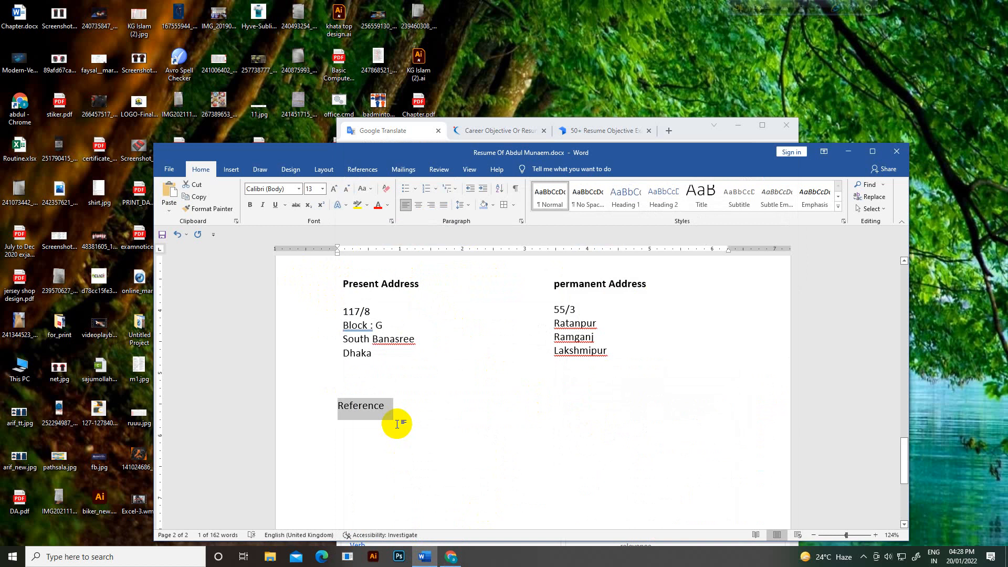
Step: Replace the word with the copied 'reference' spelling and capitalise it to 'Reference'
{"action": "key", "text": "ctrl+v"}
{"action": "left_click", "coordinate": [341, 407]}
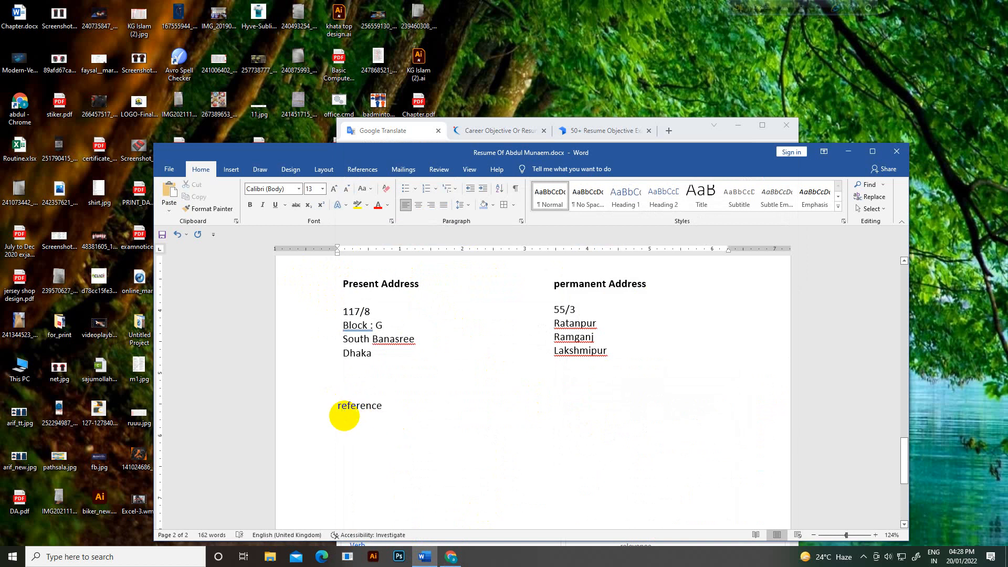
{"action": "key", "text": "Delete"}
{"action": "type", "text": "R"}
{"action": "left_click", "coordinate": [397, 405]}
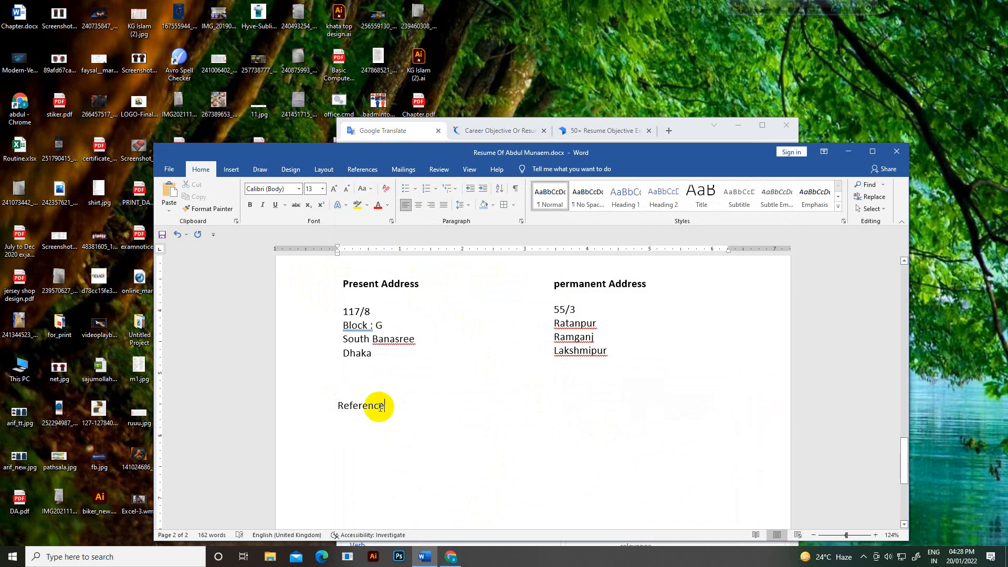
Step: Format-paint the Address heading's bold Arial 18 style and blue shaded band onto Reference
{"action": "scroll", "coordinate": [380, 407], "scroll_direction": "up", "scroll_amount": 2}
{"action": "left_click_drag", "start_coordinate": [412, 335], "coordinate": [322, 330]}
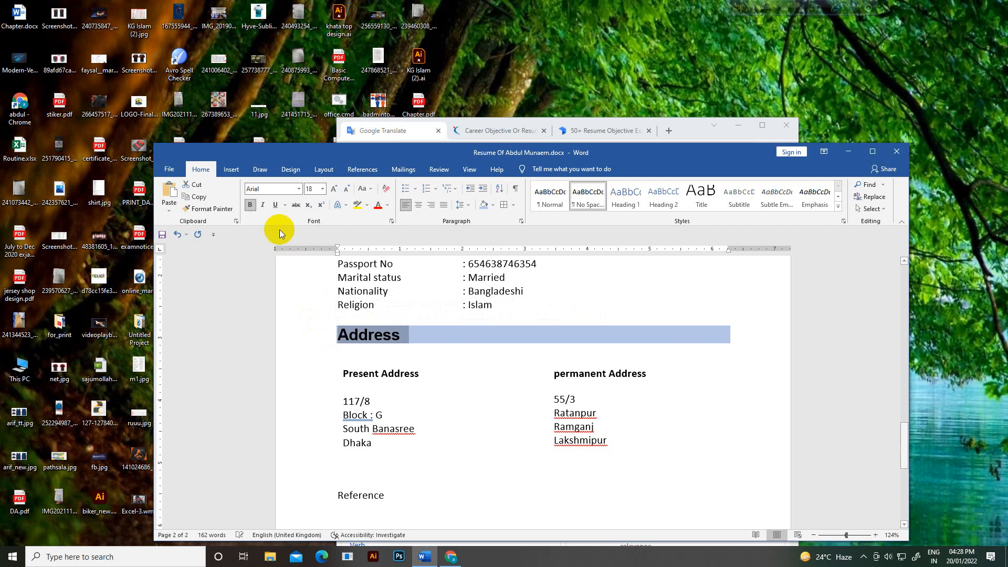
{"action": "left_click", "coordinate": [222, 209]}
{"action": "scroll", "coordinate": [336, 452], "scroll_direction": "down", "scroll_amount": 2}
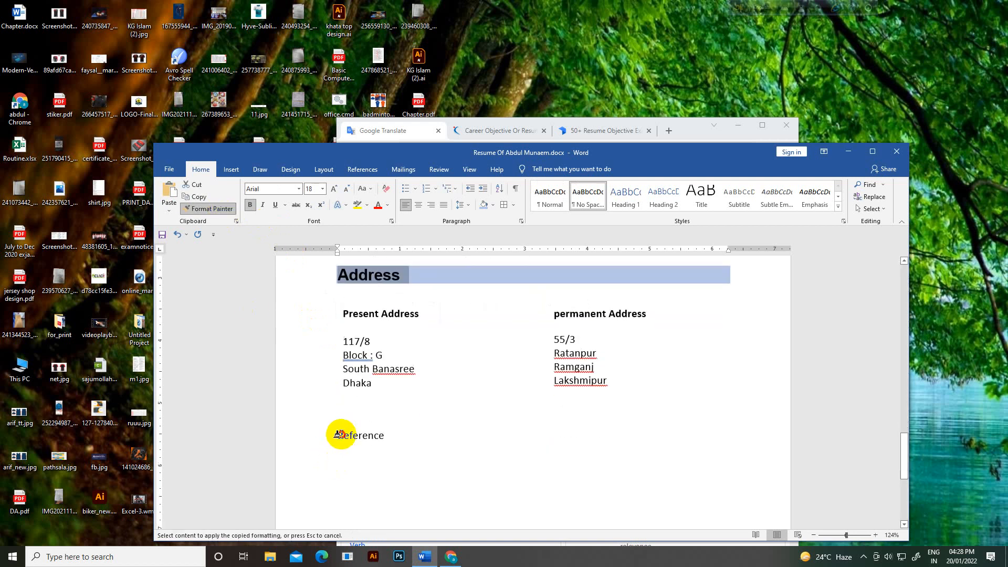
{"action": "left_click_drag", "start_coordinate": [338, 434], "coordinate": [384, 439]}
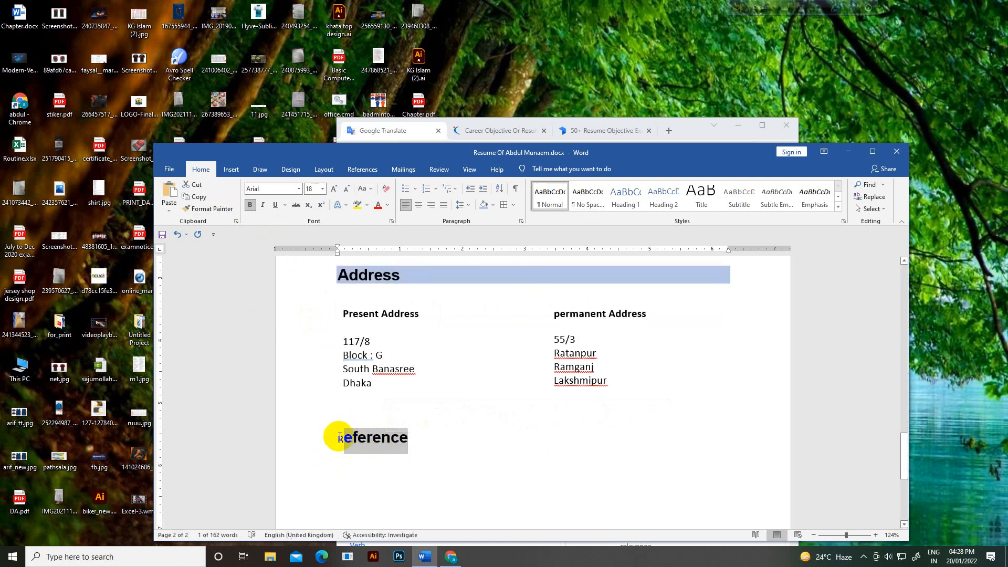
{"action": "left_click_drag", "start_coordinate": [412, 274], "coordinate": [336, 274]}
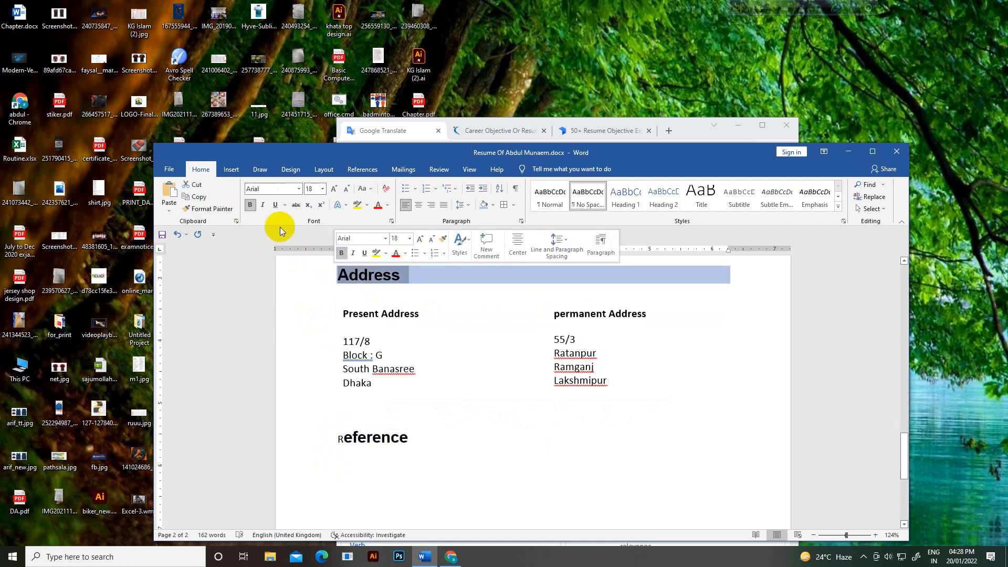
{"action": "left_click", "coordinate": [220, 210]}
{"action": "left_click_drag", "start_coordinate": [326, 440], "coordinate": [457, 446]}
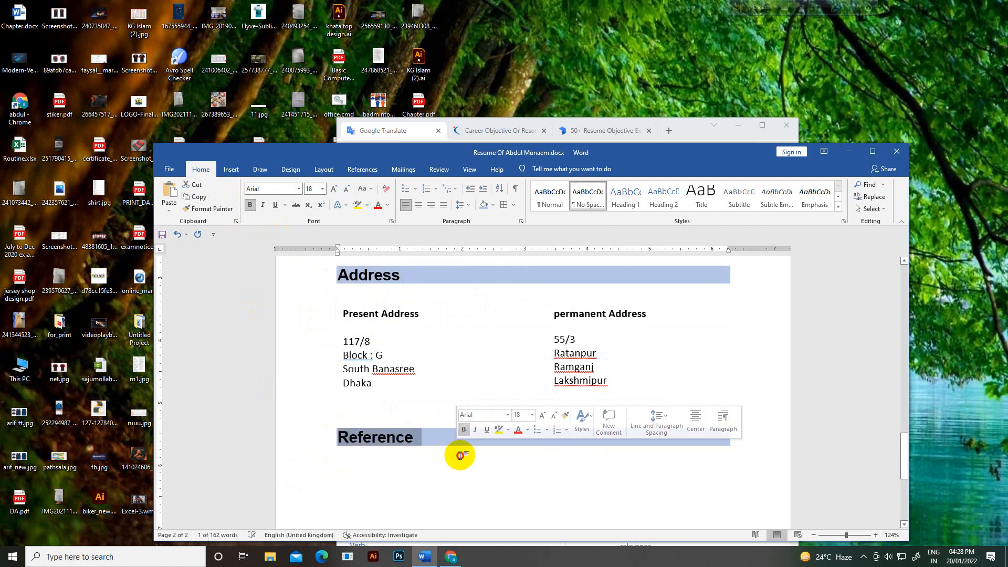
{"action": "left_click", "coordinate": [356, 410]}
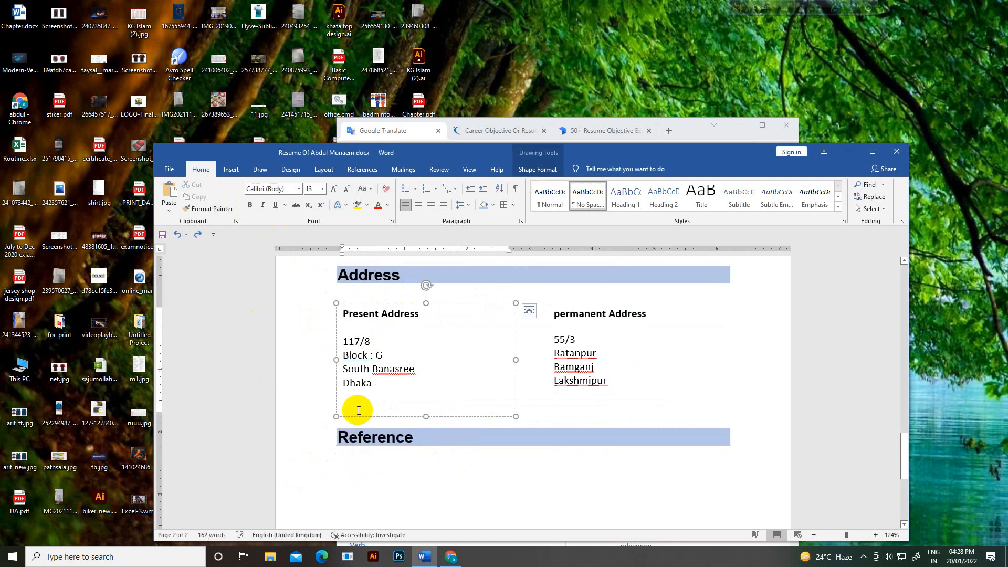
Step: Delete the blank line above Reference to move the heading closer to the boxes
{"action": "left_click", "coordinate": [334, 421]}
{"action": "key", "text": "BackSpace"}
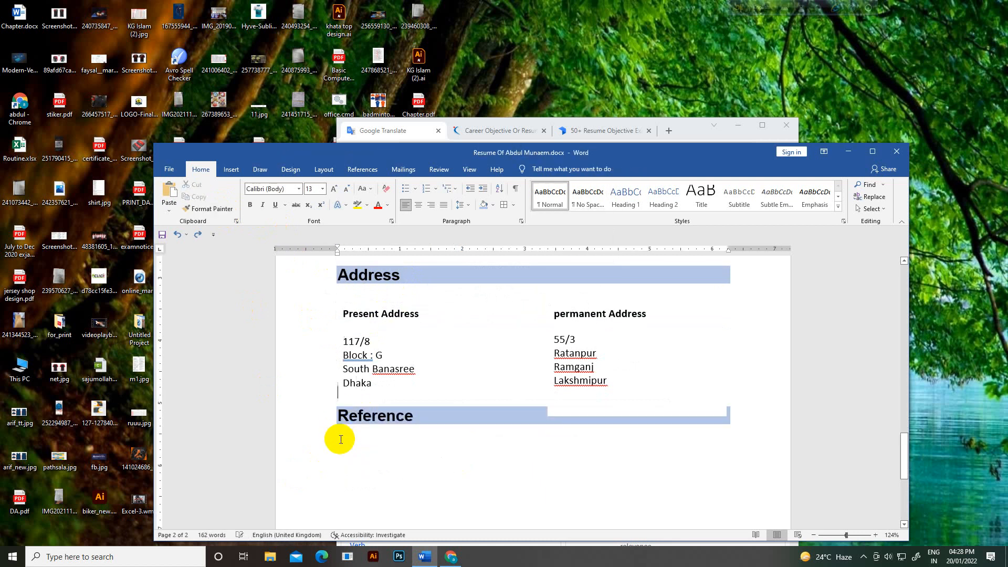
{"action": "left_click", "coordinate": [348, 449]}
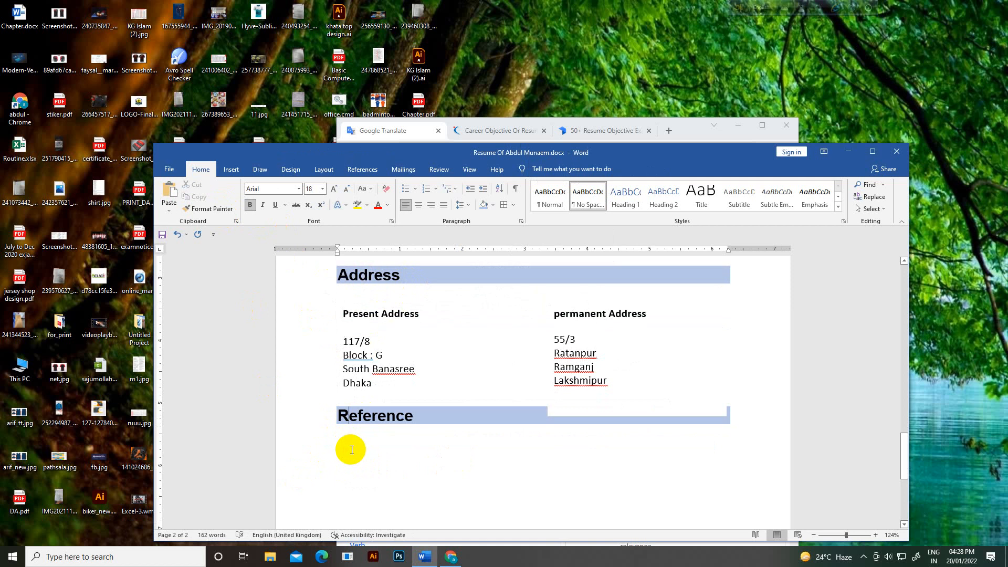
Step: Shorten both address boxes so they clear Reference, and add a new line below the heading
{"action": "left_click", "coordinate": [588, 416]}
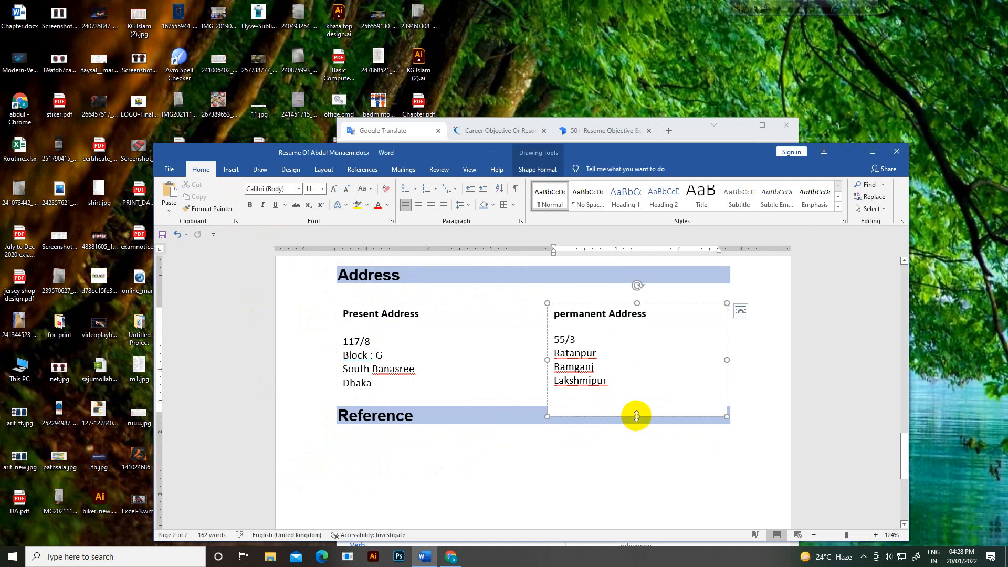
{"action": "left_click_drag", "start_coordinate": [637, 416], "coordinate": [638, 399]}
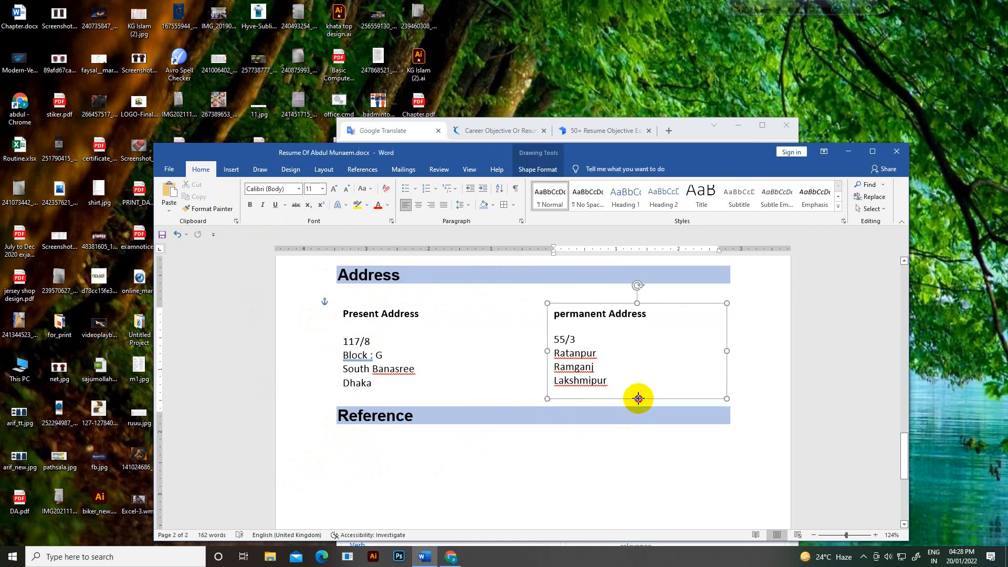
{"action": "left_click", "coordinate": [428, 395]}
{"action": "left_click_drag", "start_coordinate": [427, 415], "coordinate": [427, 401]}
{"action": "left_click", "coordinate": [410, 448]}
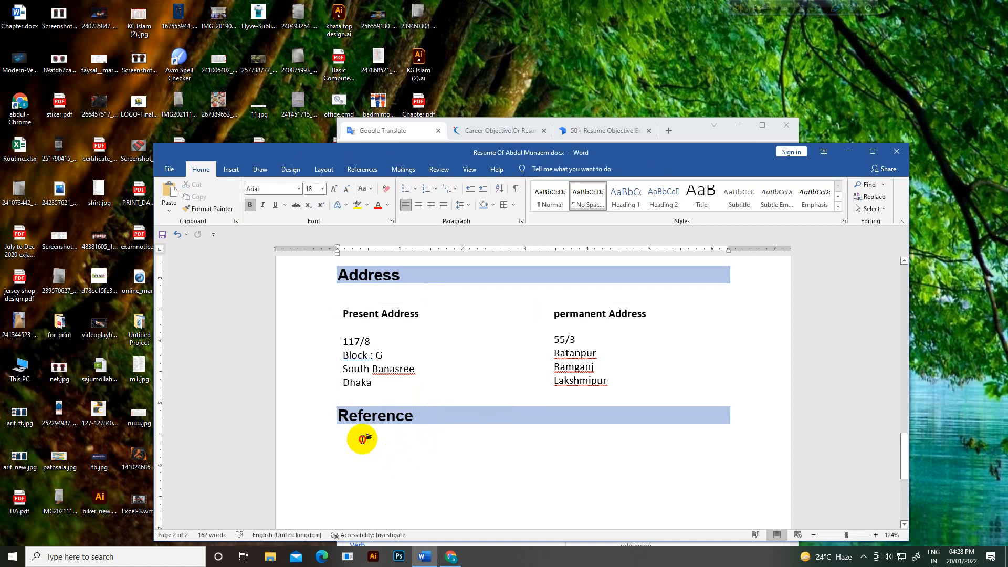
{"action": "left_click", "coordinate": [345, 449]}
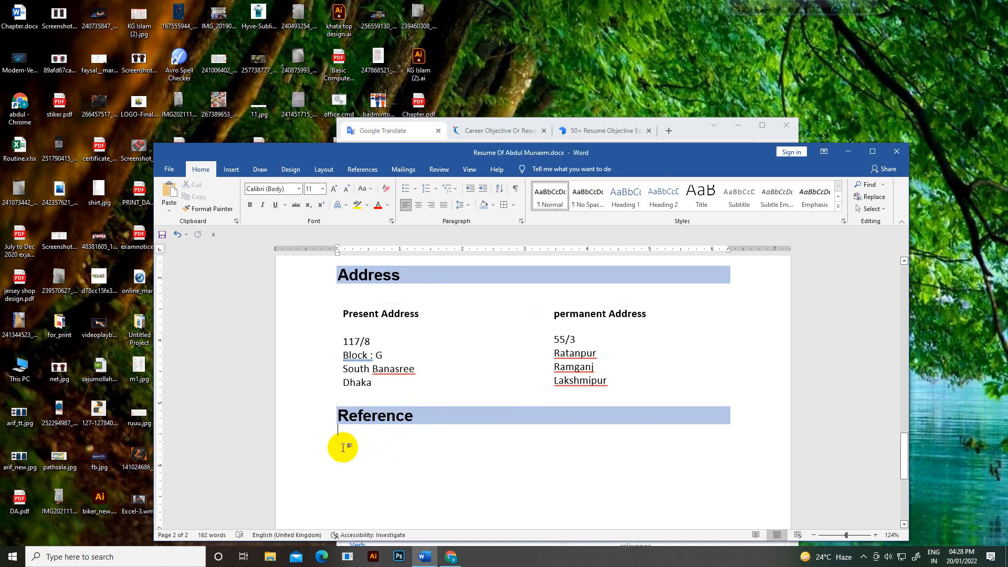
{"action": "key", "text": "Return"}
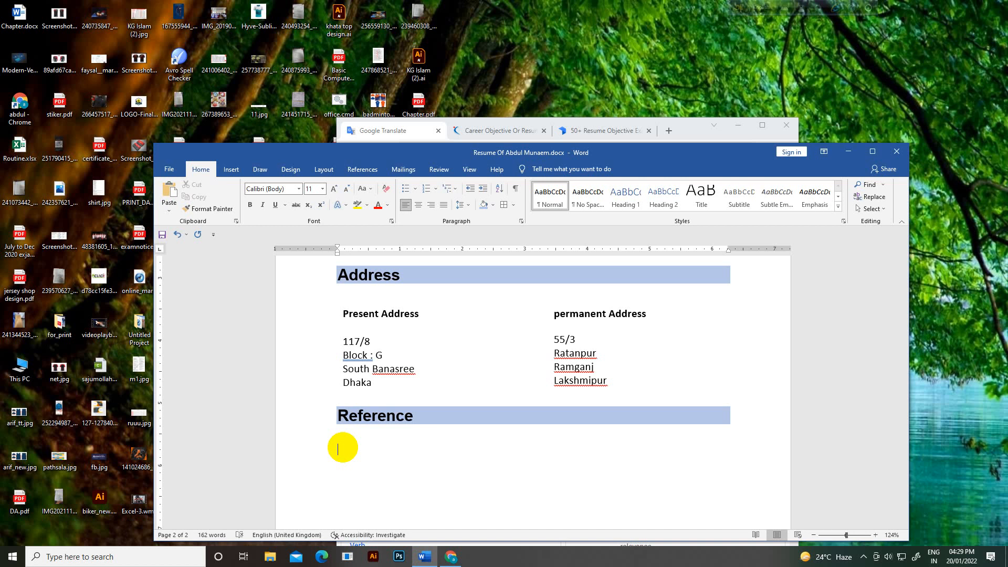
Step: Duplicate the Present Address text box and move the copy under the Reference heading
{"action": "scroll", "coordinate": [356, 394], "scroll_direction": "down", "scroll_amount": 2}
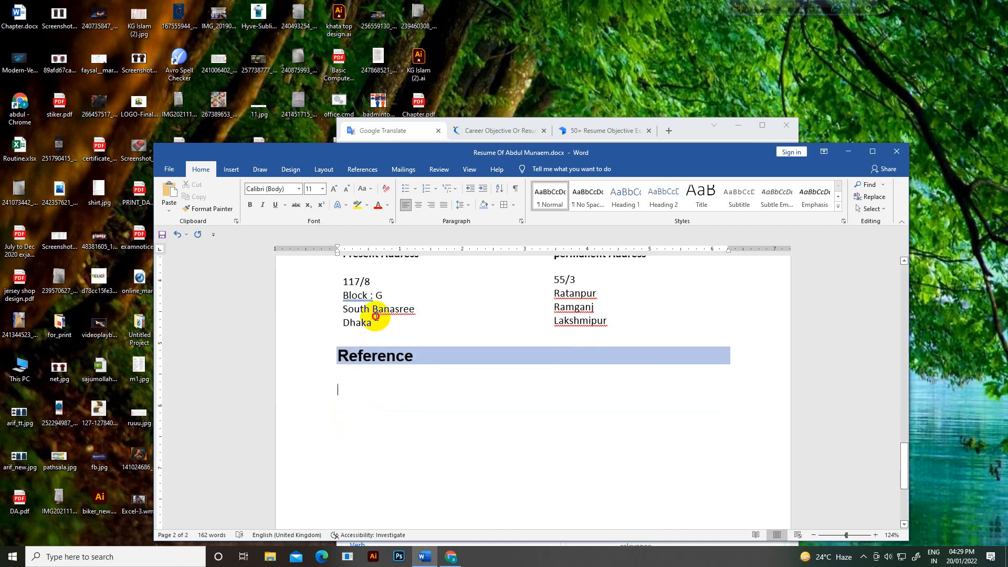
{"action": "left_click", "coordinate": [379, 325]}
{"action": "scroll", "coordinate": [380, 326], "scroll_direction": "up", "scroll_amount": 2}
{"action": "left_click", "coordinate": [437, 304]}
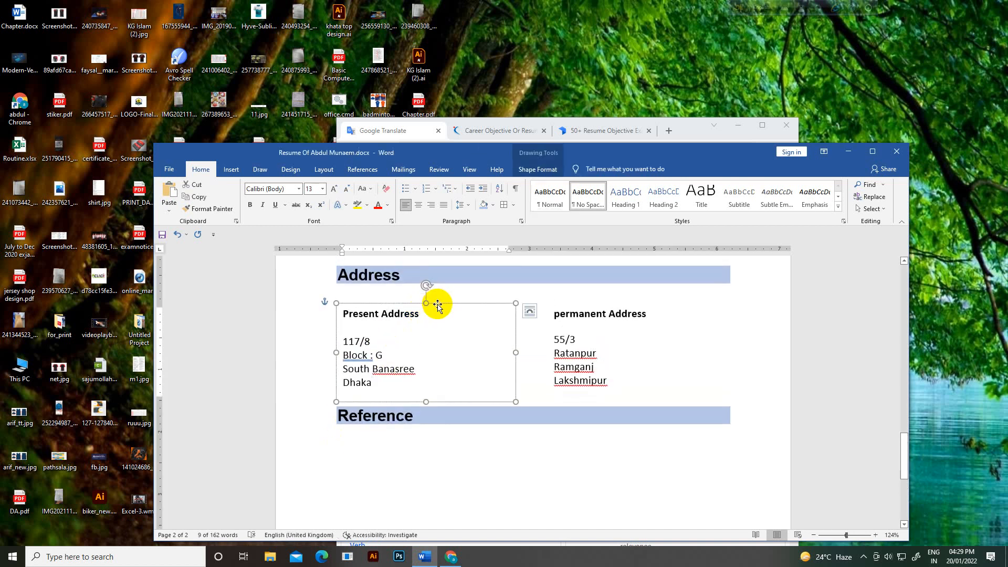
{"action": "key", "text": "ctrl+v"}
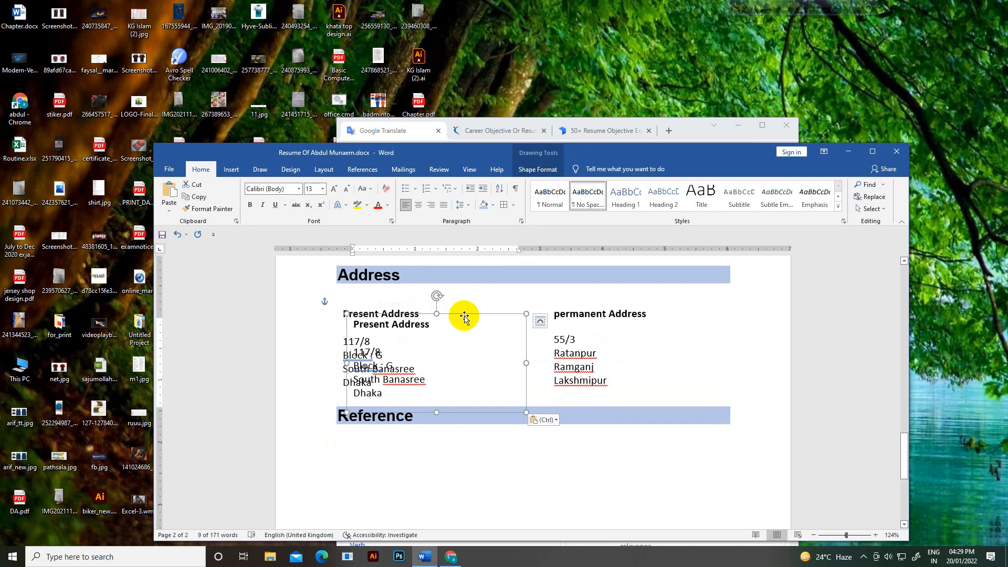
{"action": "left_click_drag", "start_coordinate": [466, 316], "coordinate": [454, 446]}
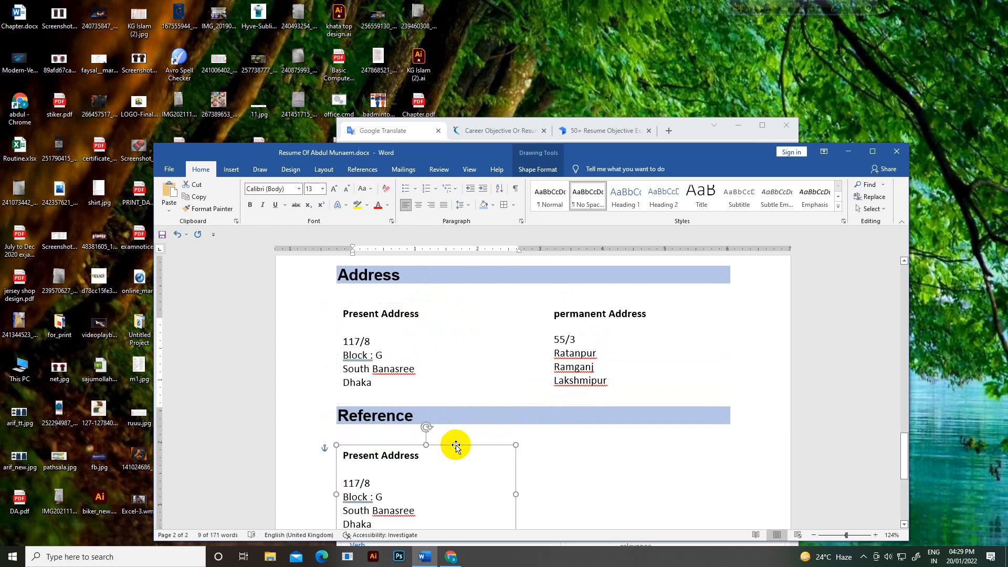
Step: Replace the copy's text with the referee's name and a non-bold 'Mobile' label followed by a tab
{"action": "scroll", "coordinate": [455, 445], "scroll_direction": "down", "scroll_amount": 4}
{"action": "left_click_drag", "start_coordinate": [382, 405], "coordinate": [337, 335]}
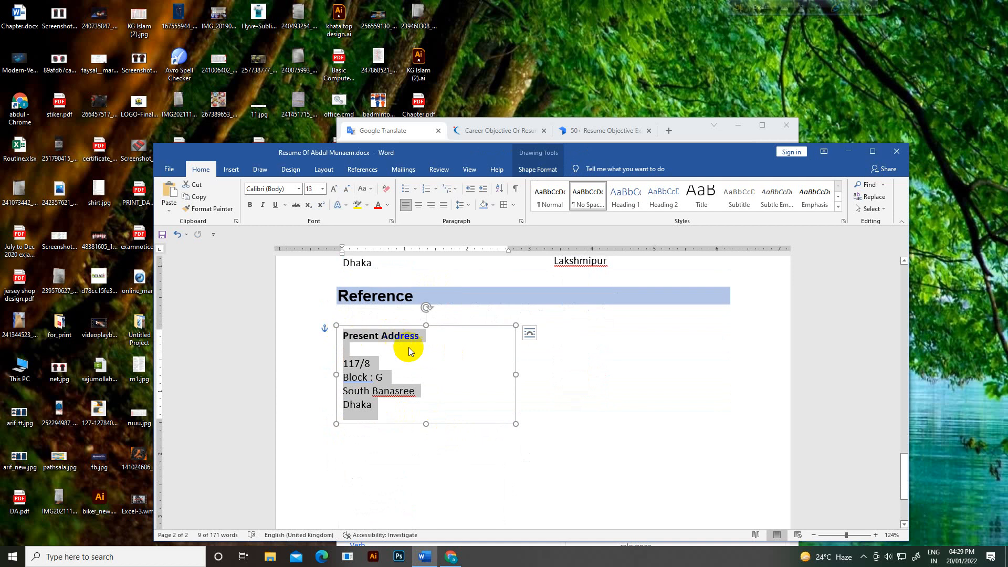
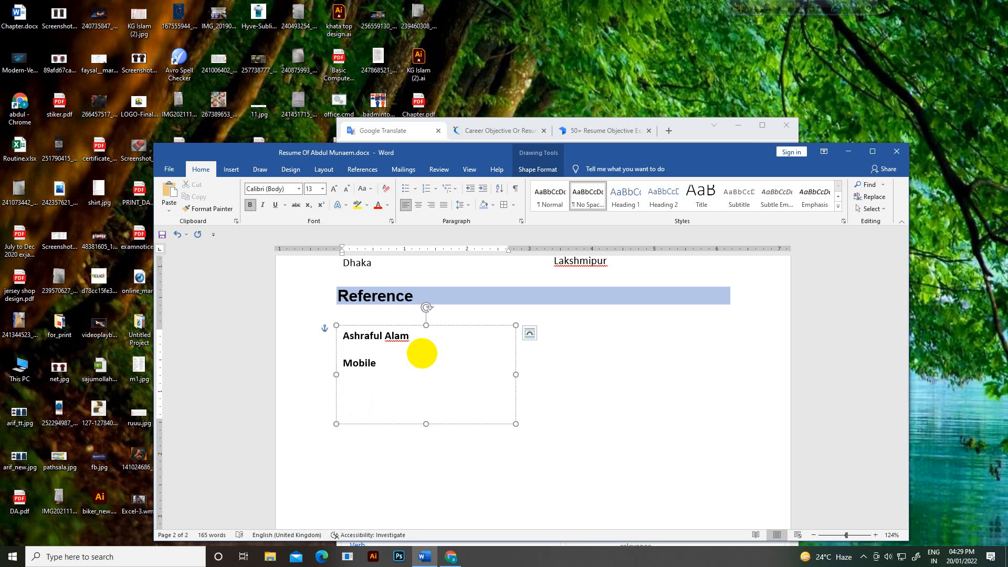
{"action": "left_click_drag", "start_coordinate": [383, 366], "coordinate": [344, 367]}
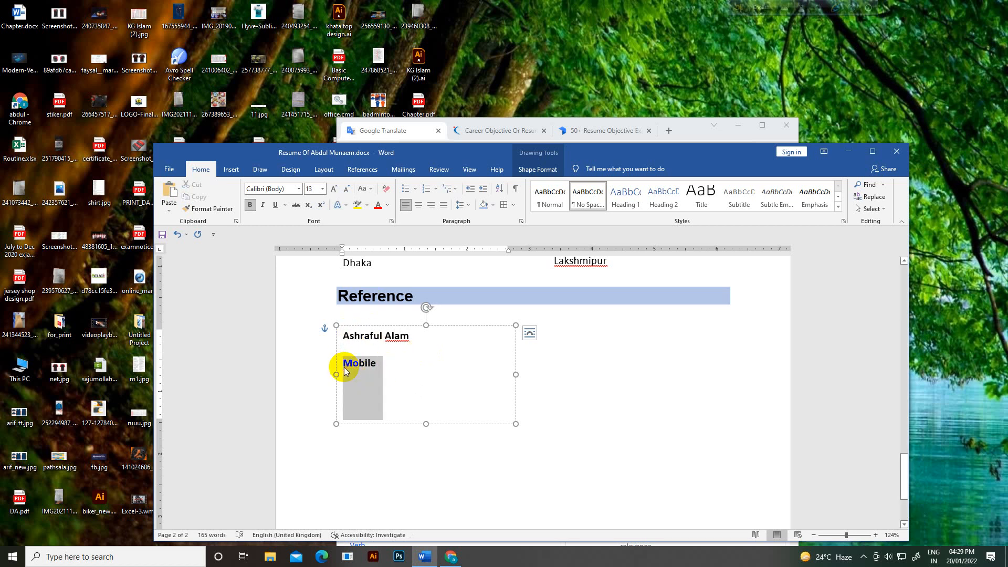
{"action": "left_click", "coordinate": [250, 205]}
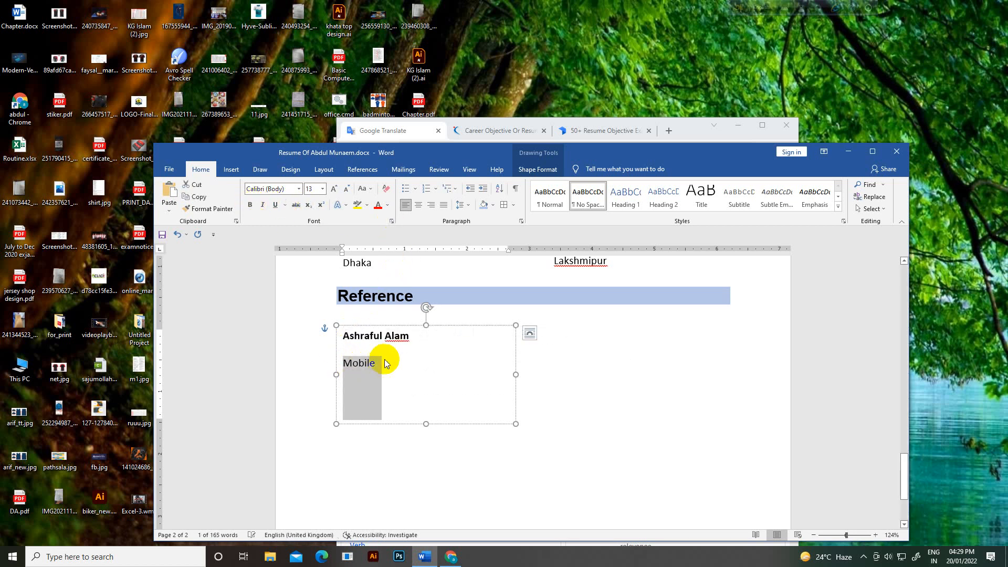
{"action": "left_click", "coordinate": [384, 361]}
{"action": "key", "text": "Tab"}
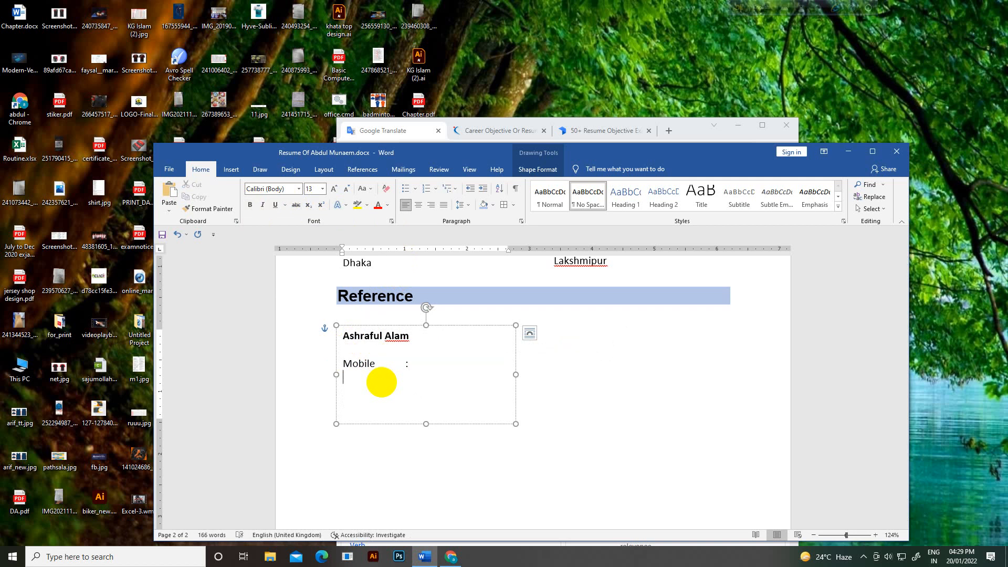
{"action": "left_click", "coordinate": [697, 391]}
{"action": "scroll", "coordinate": [688, 362], "scroll_direction": "up", "scroll_amount": 10}
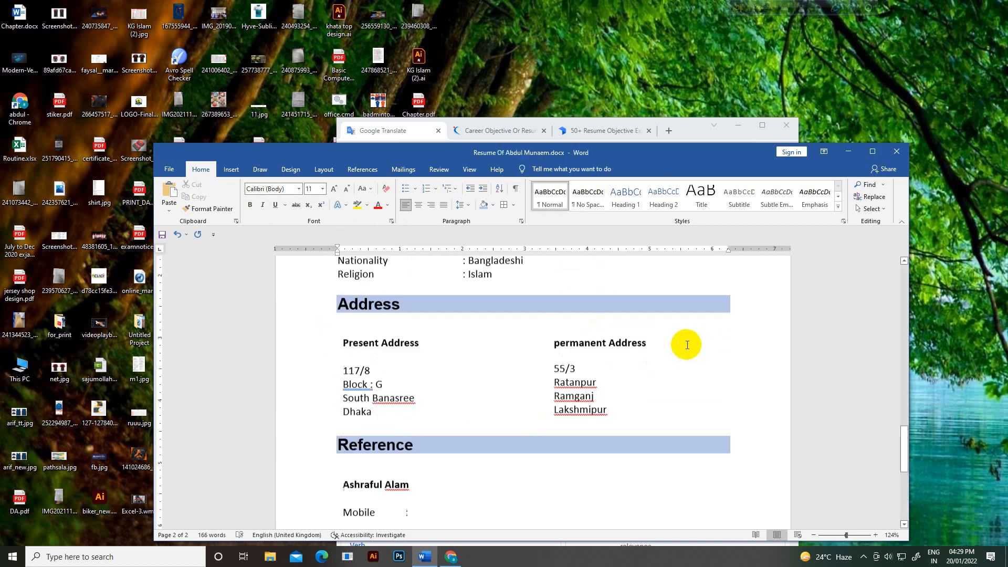
{"action": "scroll", "coordinate": [704, 368], "scroll_direction": "up", "scroll_amount": 15}
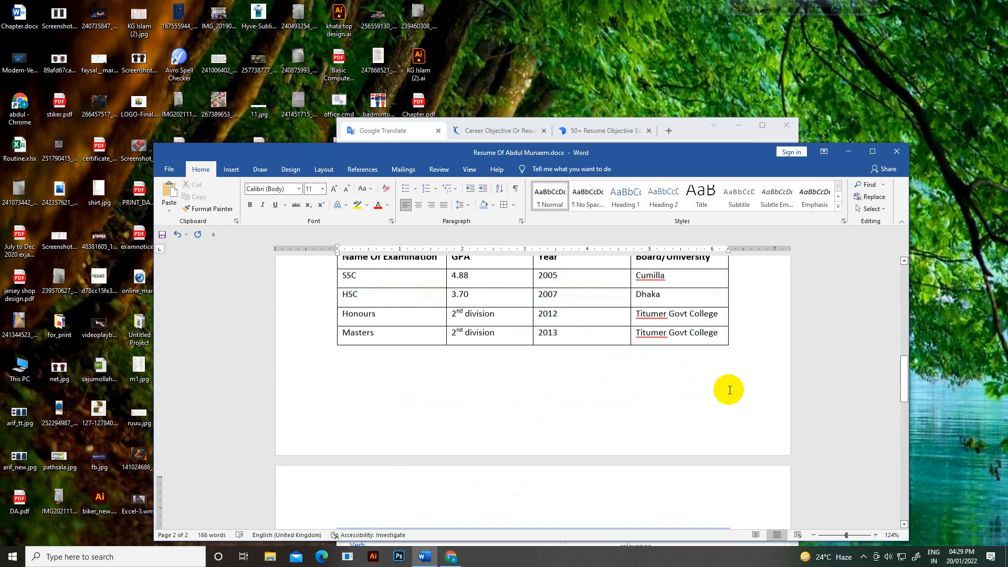
{"action": "left_click", "coordinate": [813, 535]}
{"action": "left_click", "coordinate": [813, 536]}
{"action": "left_click", "coordinate": [813, 535]}
{"action": "left_click", "coordinate": [813, 535]}
{"action": "left_click", "coordinate": [813, 535]}
{"action": "left_click", "coordinate": [813, 535]}
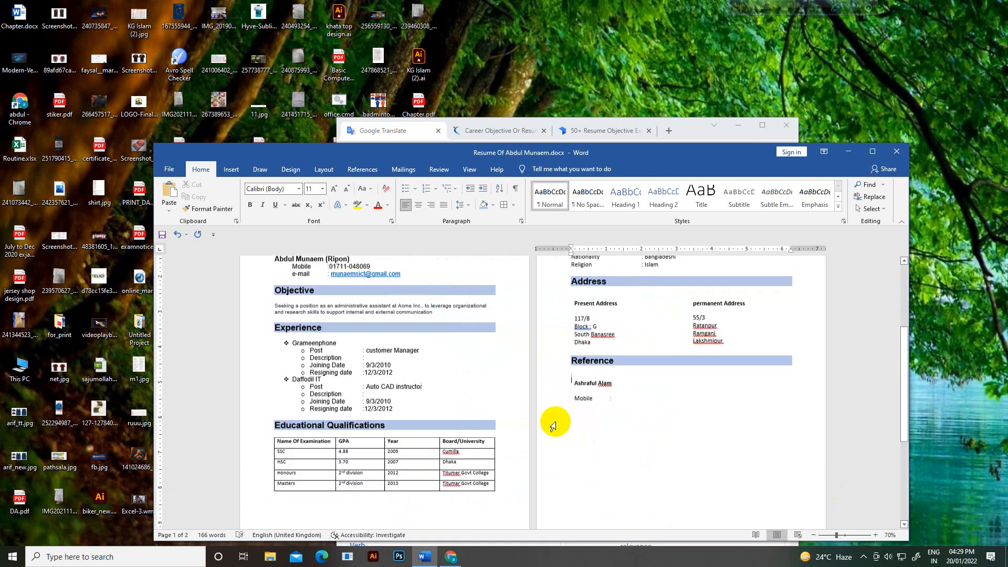
{"action": "scroll", "coordinate": [549, 423], "scroll_direction": "up", "scroll_amount": 2}
{"action": "scroll", "coordinate": [553, 423], "scroll_direction": "up", "scroll_amount": 1}
{"action": "scroll", "coordinate": [553, 420], "scroll_direction": "down", "scroll_amount": 4}
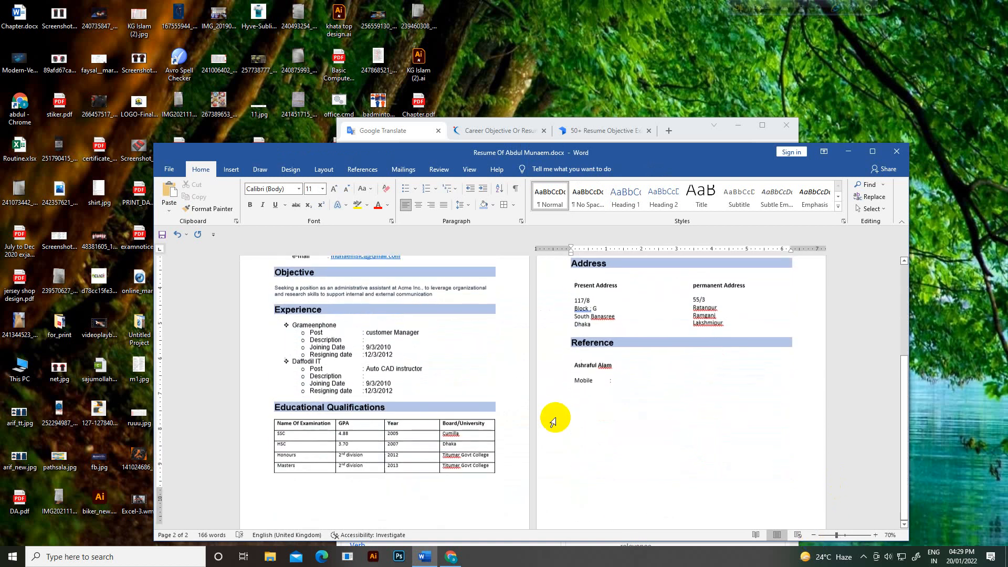
{"action": "scroll", "coordinate": [553, 420], "scroll_direction": "up", "scroll_amount": 5}
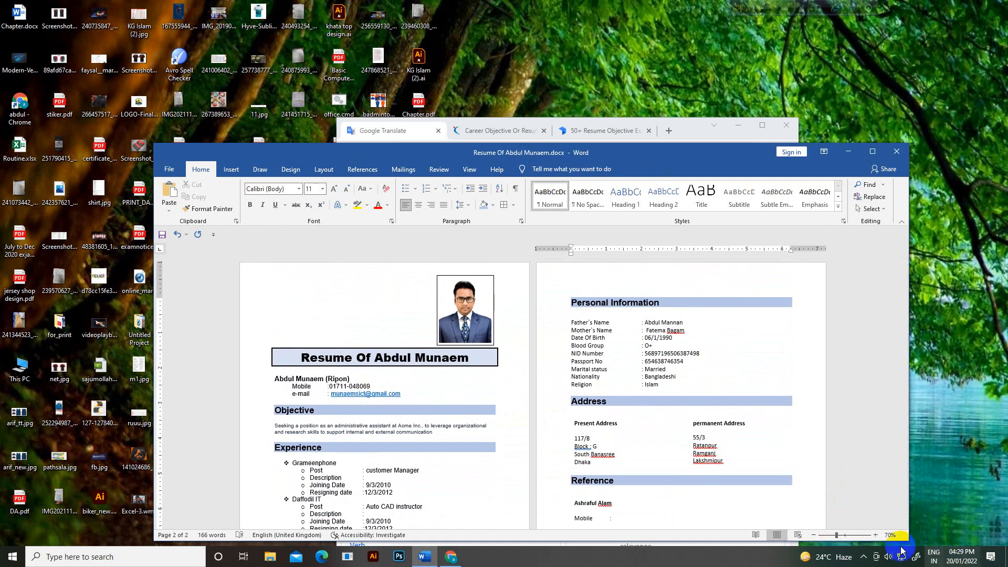
{"action": "left_click", "coordinate": [814, 536]}
{"action": "left_click", "coordinate": [815, 536]}
{"action": "left_click", "coordinate": [814, 536]}
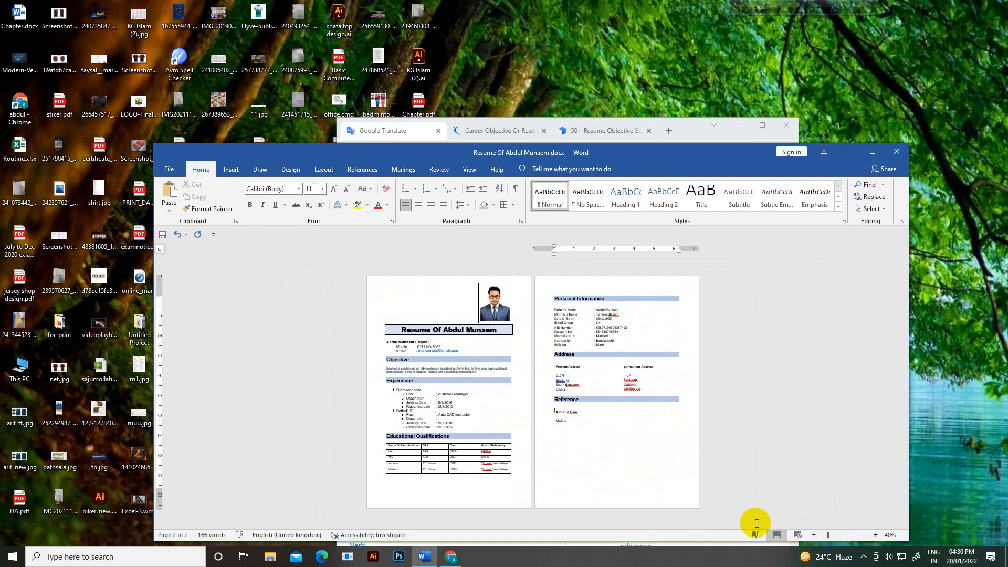
{"action": "left_click", "coordinate": [853, 536]}
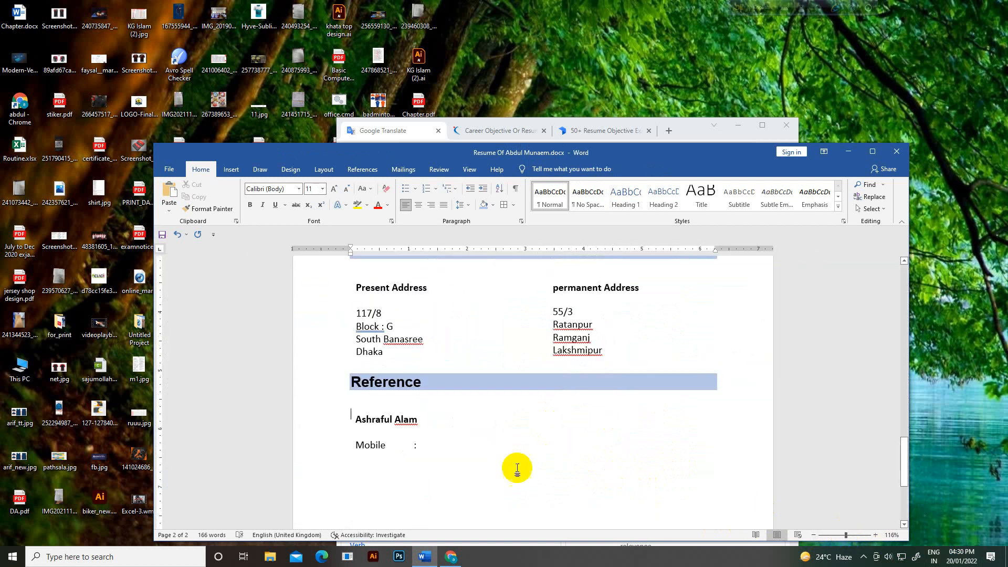
{"action": "scroll", "coordinate": [458, 460], "scroll_direction": "down", "scroll_amount": 2}
Step: Copy the 'Even though…' paragraph from the Chrome career objective article, then bring Word back to the front
{"action": "left_click", "coordinate": [450, 556]}
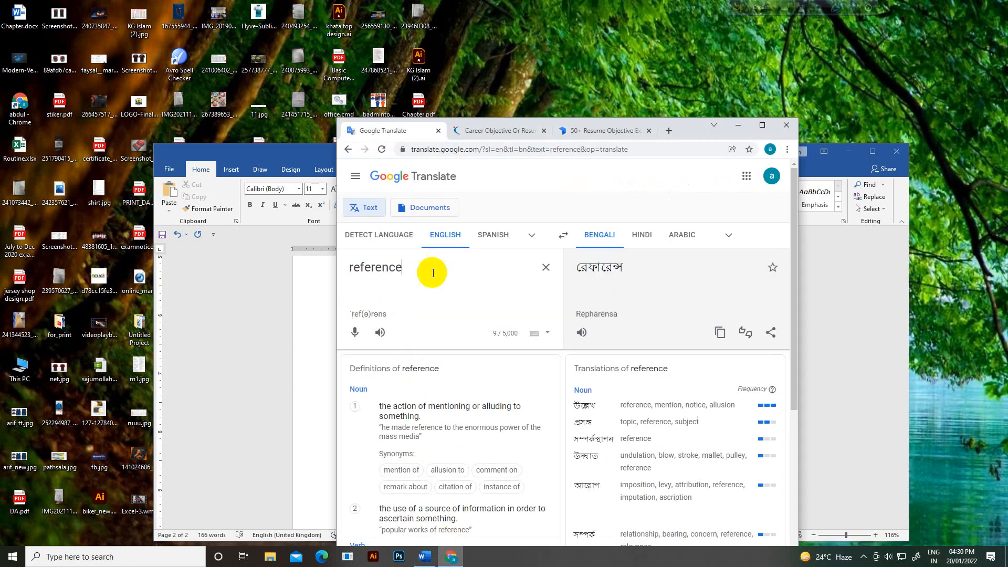
{"action": "left_click", "coordinate": [490, 130]}
{"action": "scroll", "coordinate": [485, 399], "scroll_direction": "down", "scroll_amount": 1}
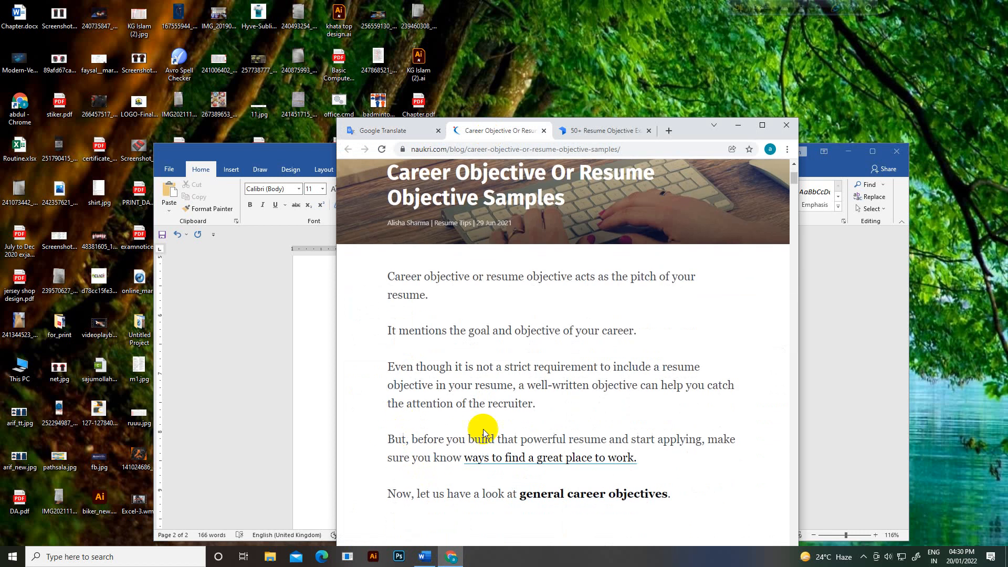
{"action": "left_click_drag", "start_coordinate": [388, 367], "coordinate": [519, 386]}
{"action": "left_click", "coordinate": [322, 472]}
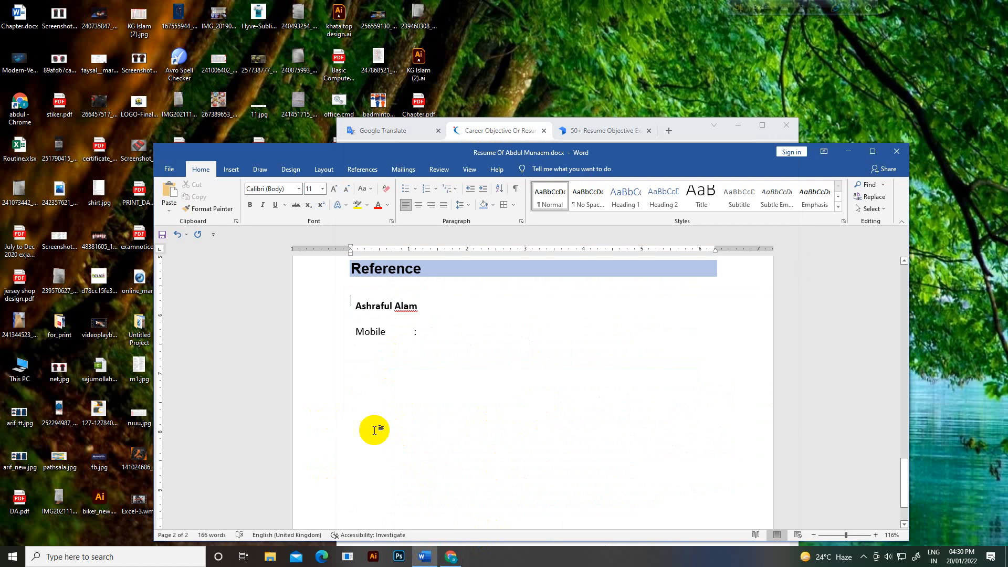
Step: Enter the referee's mobile number, paste the copied article sentence, and set it to Arial
{"action": "left_click", "coordinate": [426, 337]}
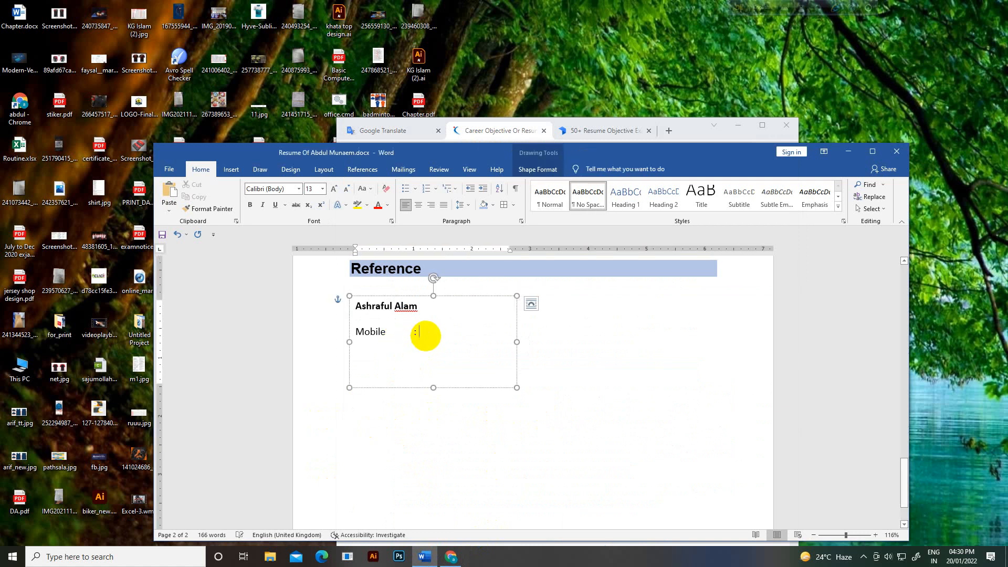
{"action": "type", "text": ".5241354"}
{"action": "type", "text": "Even though it is not a strict requirement to include a resume"}
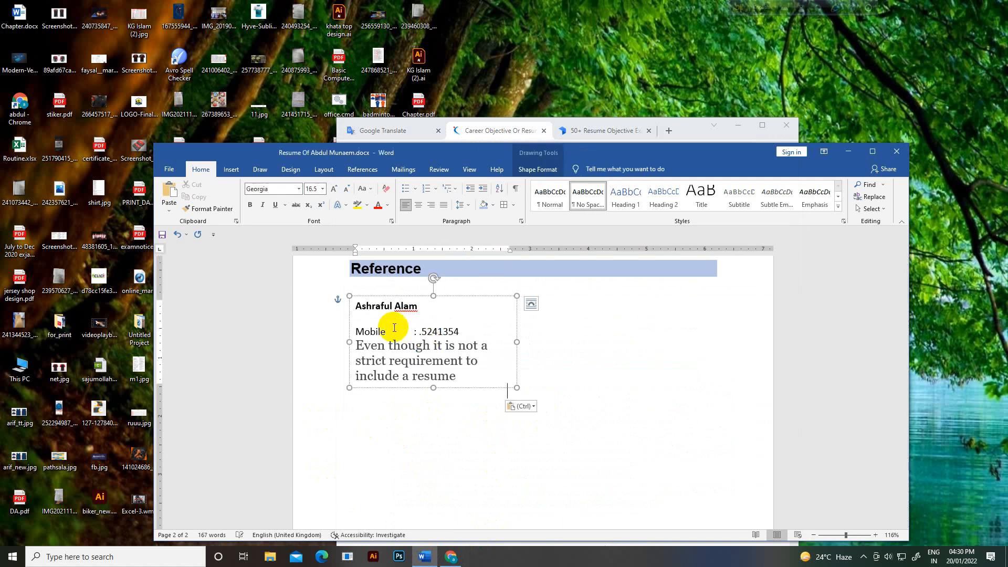
{"action": "left_click_drag", "start_coordinate": [460, 376], "coordinate": [350, 342]}
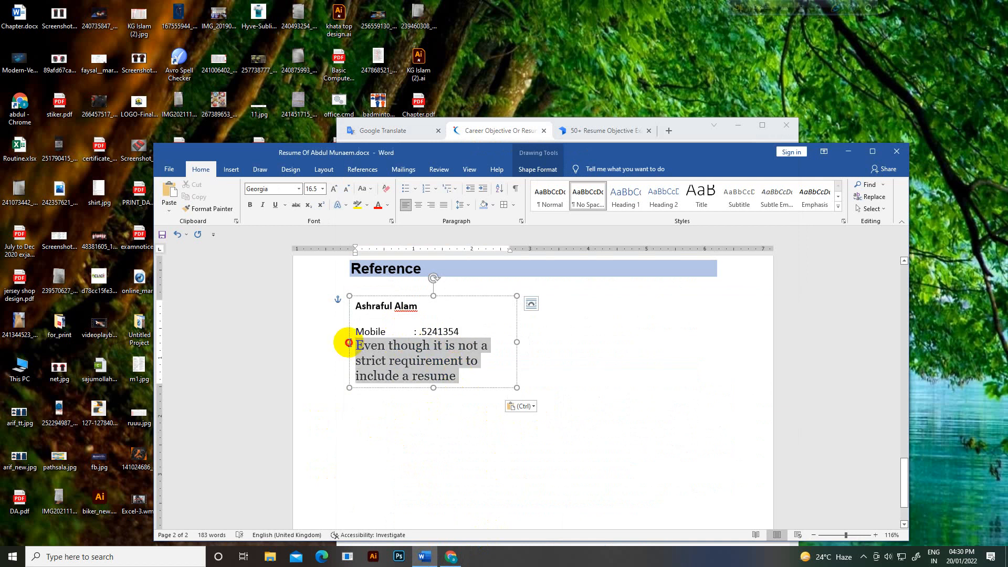
{"action": "left_click", "coordinate": [297, 190]}
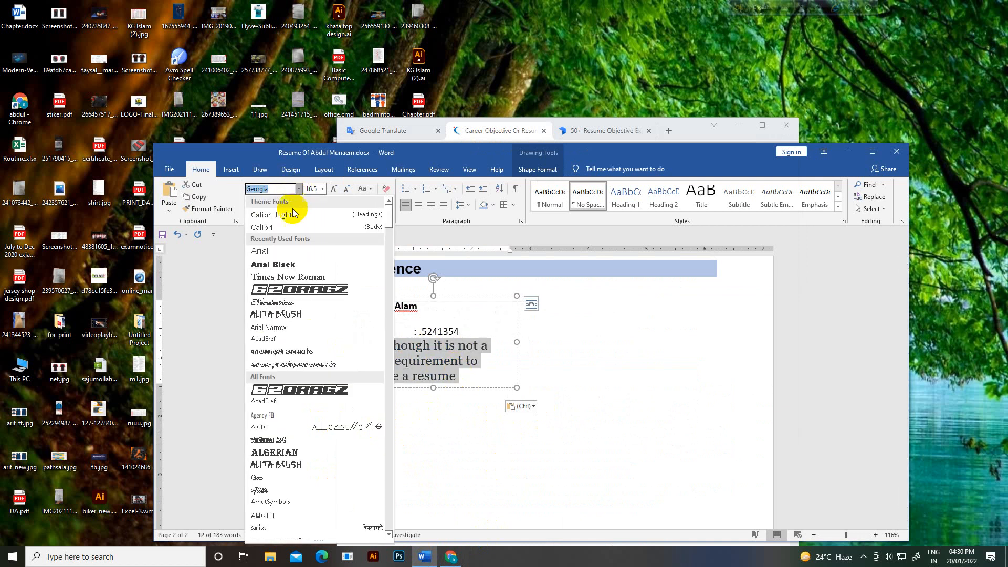
{"action": "left_click", "coordinate": [271, 238]}
Step: Leave the text box and place the caret on the blank line below the reference
{"action": "left_click", "coordinate": [457, 409]}
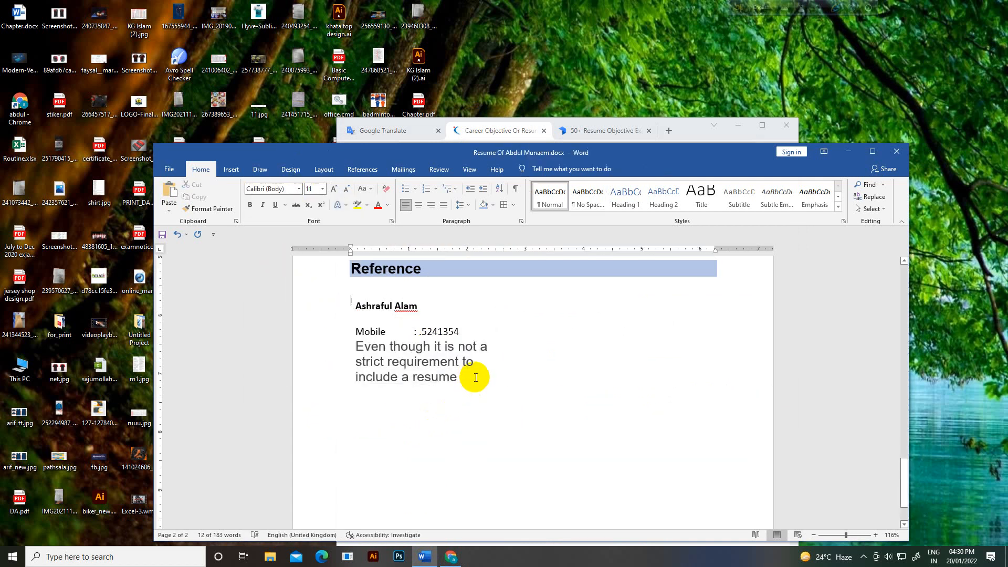
{"action": "scroll", "coordinate": [503, 408], "scroll_direction": "up", "scroll_amount": 1}
{"action": "scroll", "coordinate": [497, 375], "scroll_direction": "down", "scroll_amount": 2}
{"action": "left_click", "coordinate": [468, 347]}
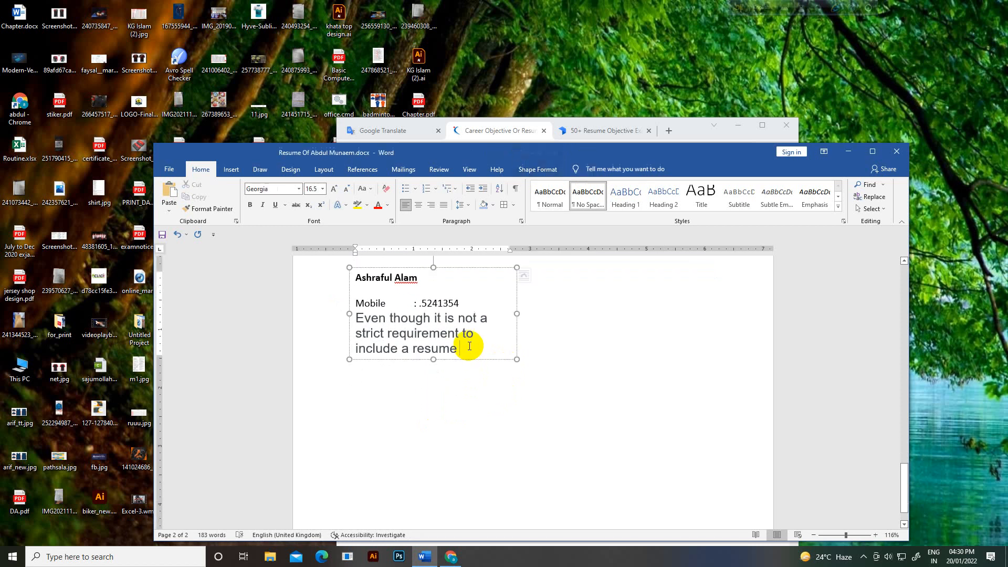
{"action": "left_click", "coordinate": [468, 382]}
{"action": "left_click", "coordinate": [383, 409]}
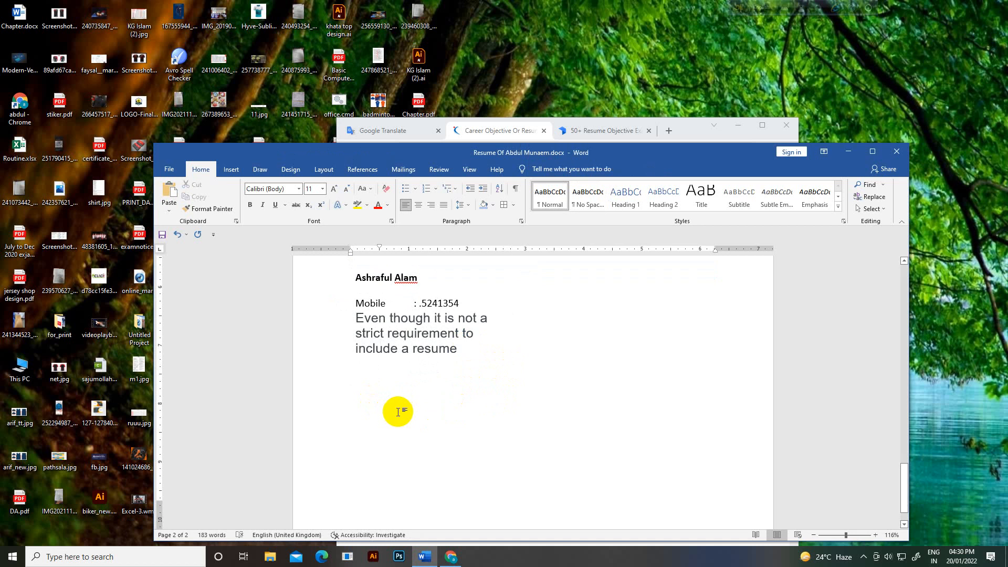
{"action": "left_click", "coordinate": [359, 394]}
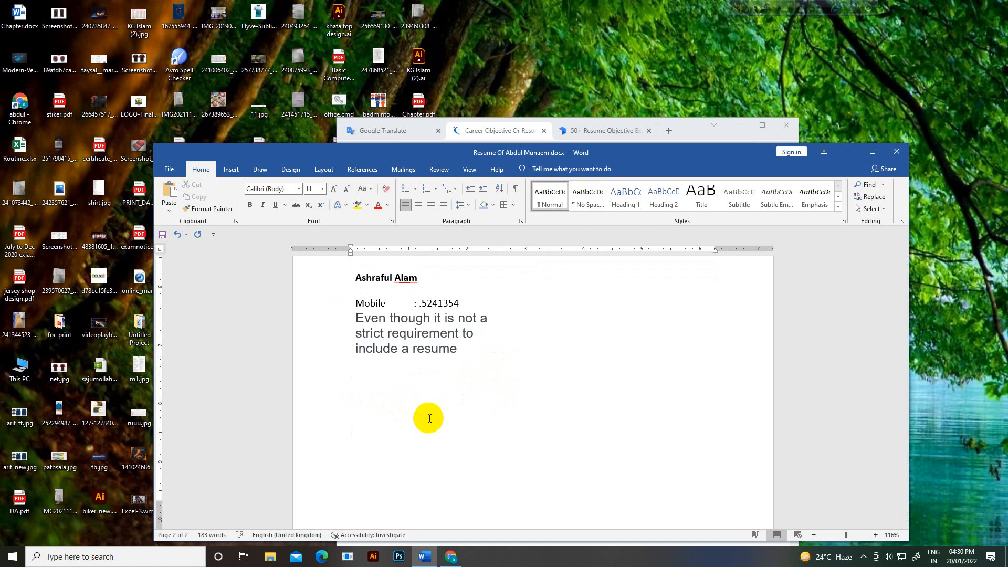
{"action": "scroll", "coordinate": [429, 421], "scroll_direction": "down", "scroll_amount": 2}
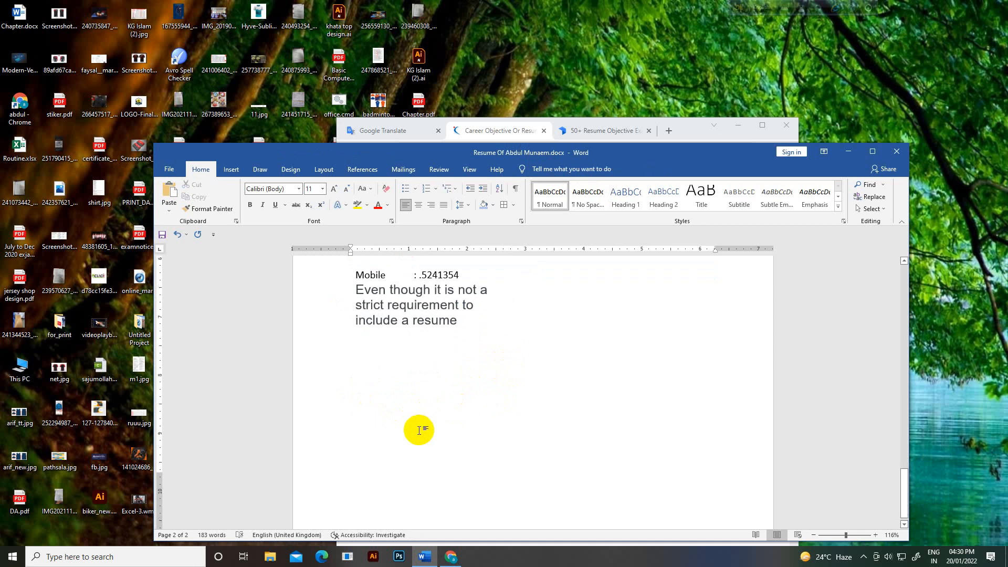
Step: Type the closing 'Sincerely', fixing its spelling from the suggestions, and select the line
{"action": "type", "text": "Sincirely"}
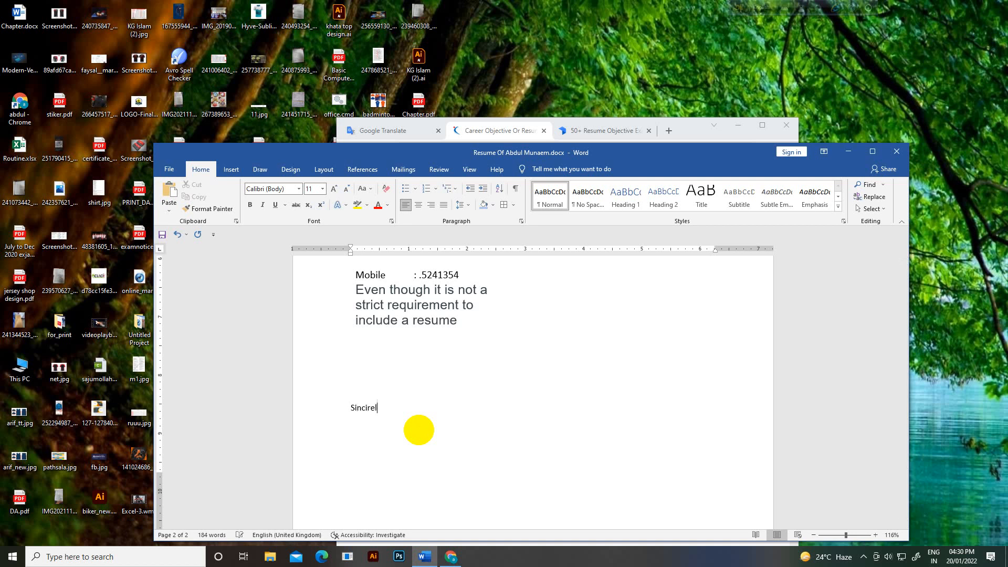
{"action": "right_click", "coordinate": [367, 412]}
{"action": "left_click", "coordinate": [346, 248]}
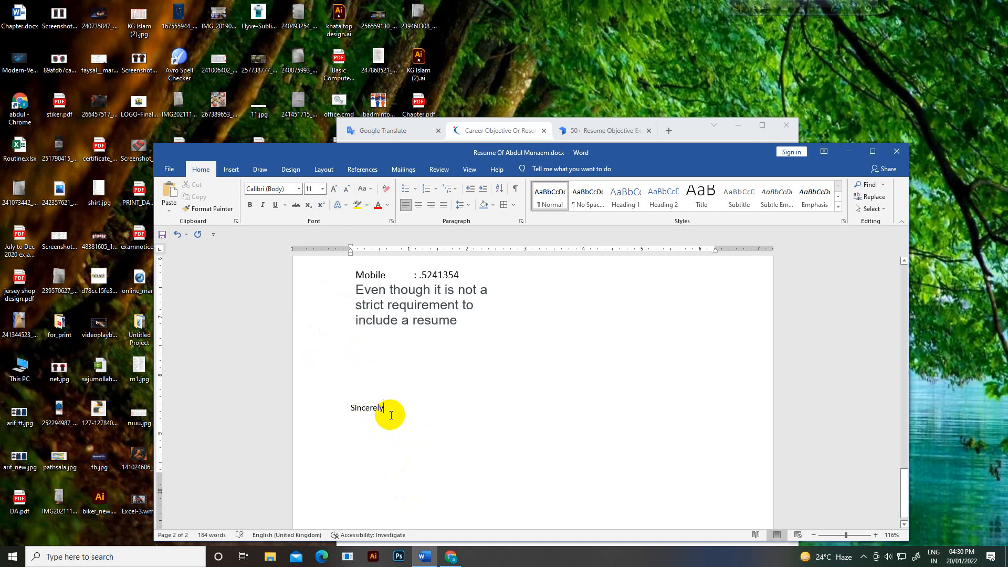
{"action": "left_click", "coordinate": [336, 404]}
{"action": "key", "text": "ctrl+c"}
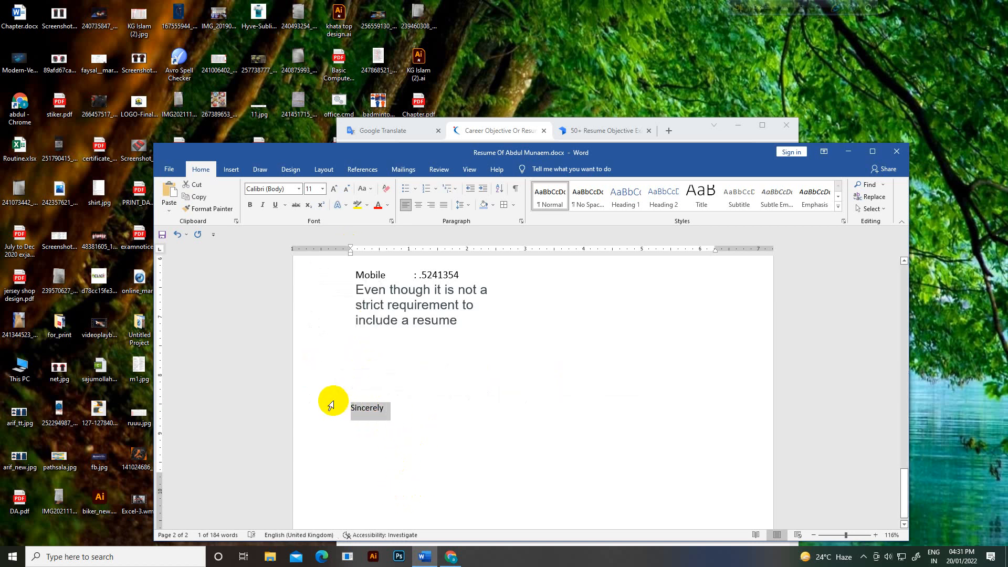
Step: Paste 'Sincerely' into Google Translate in Chrome to see its Bengali translation
{"action": "left_click", "coordinate": [451, 556]}
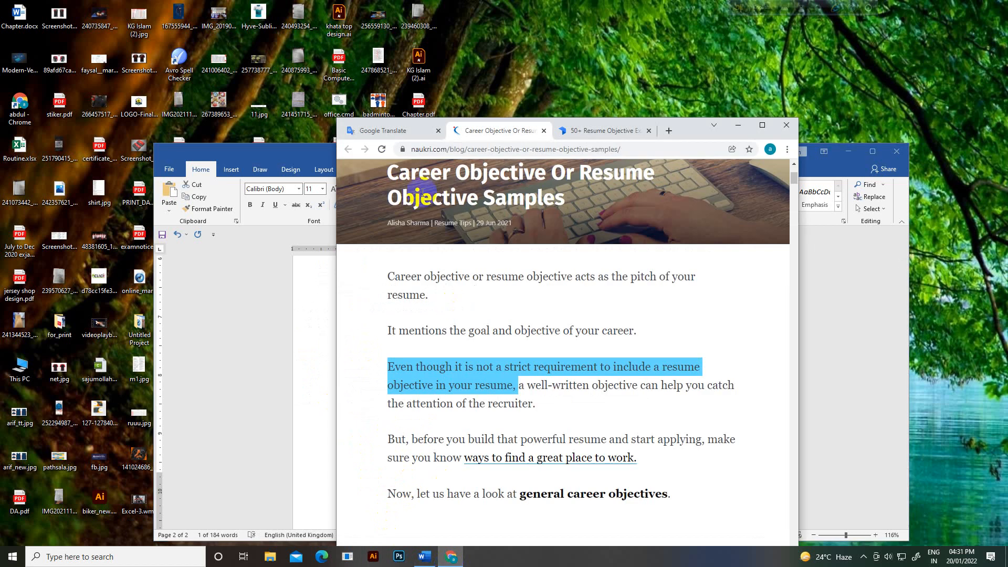
{"action": "left_click", "coordinate": [399, 131]}
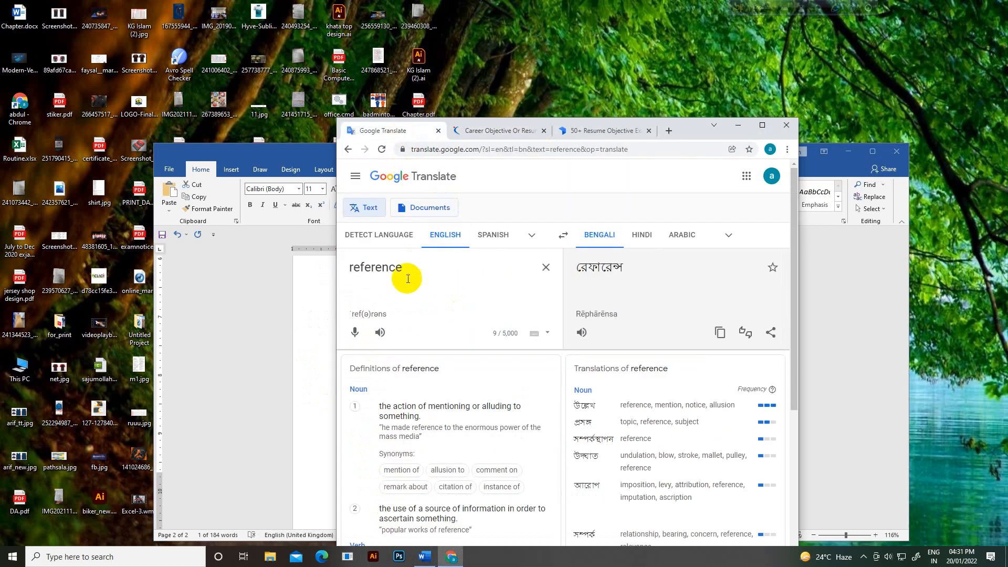
{"action": "left_click_drag", "start_coordinate": [405, 274], "coordinate": [253, 277]}
{"action": "key", "text": "ctrl+v"}
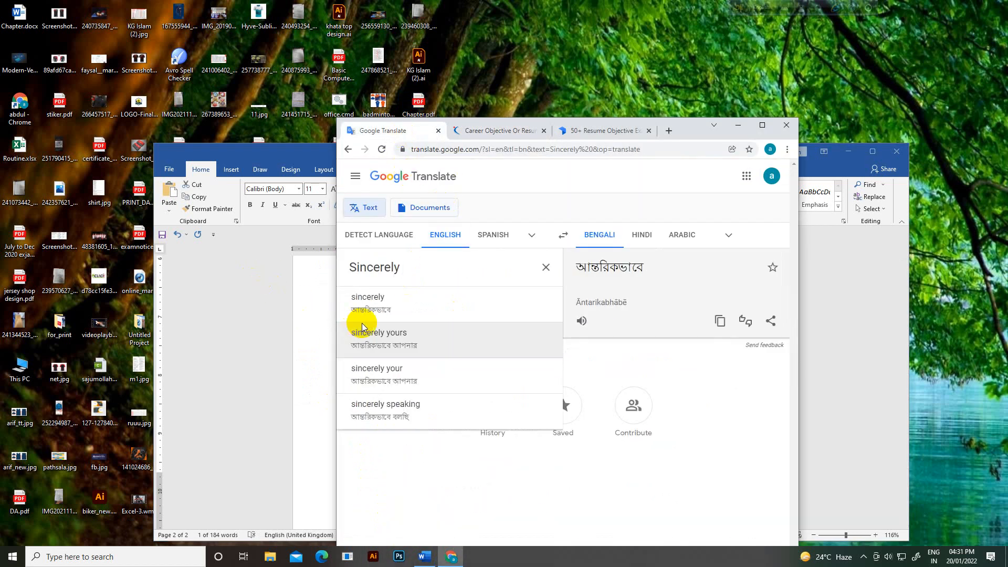
Step: Back in Word, set the Sincerely closing to font size 14
{"action": "left_click", "coordinate": [739, 125]}
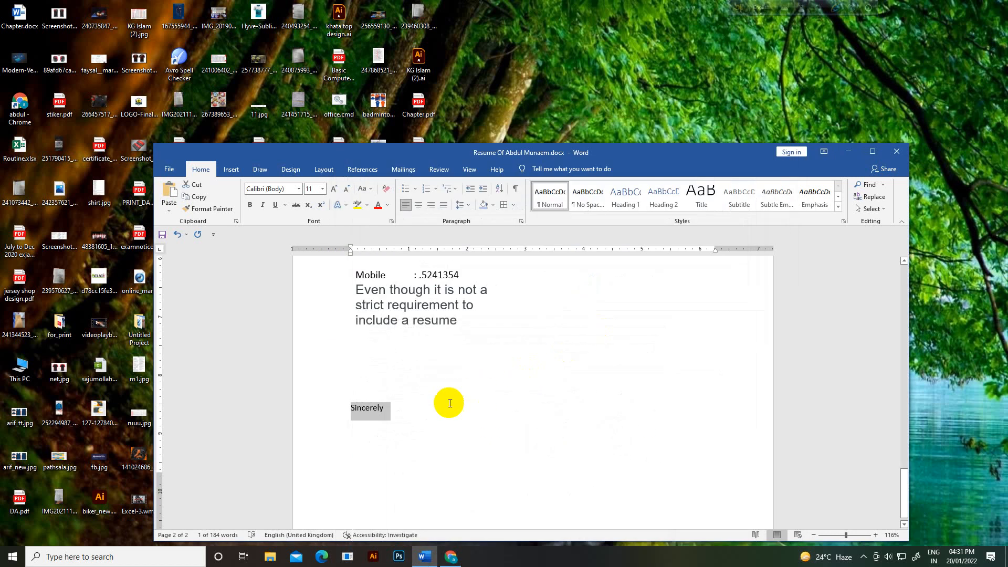
{"action": "left_click", "coordinate": [314, 190]}
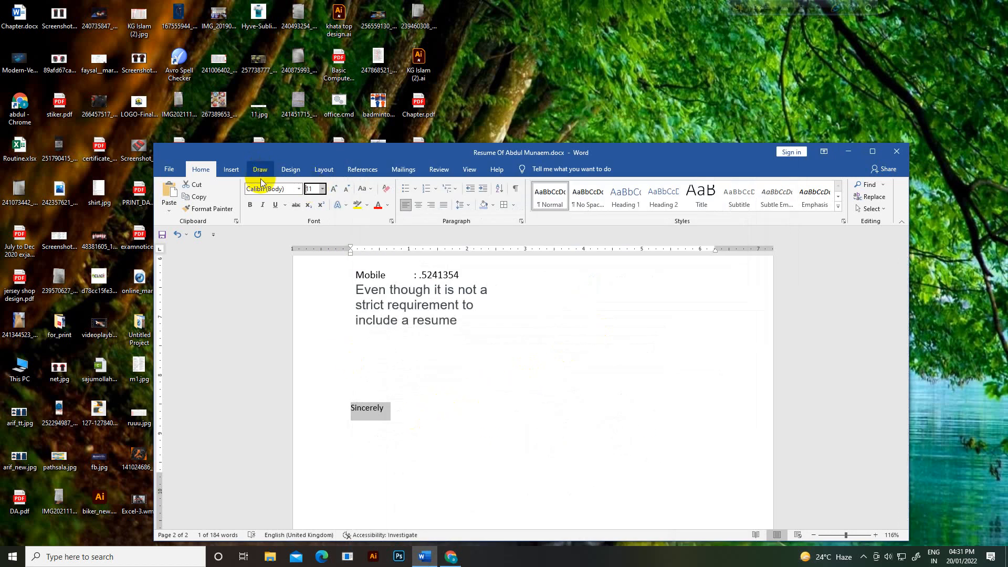
{"action": "left_click_drag", "start_coordinate": [313, 190], "coordinate": [300, 190]}
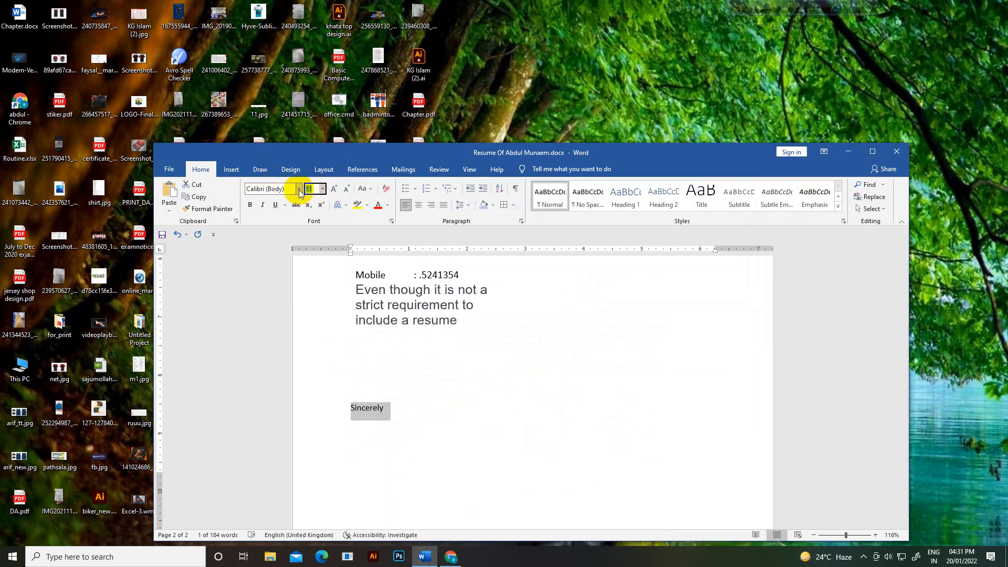
{"action": "key", "text": "Return"}
Step: Tidy the blank lines around Sincerely and type the applicant's full name below it as the signature
{"action": "left_click", "coordinate": [407, 412]}
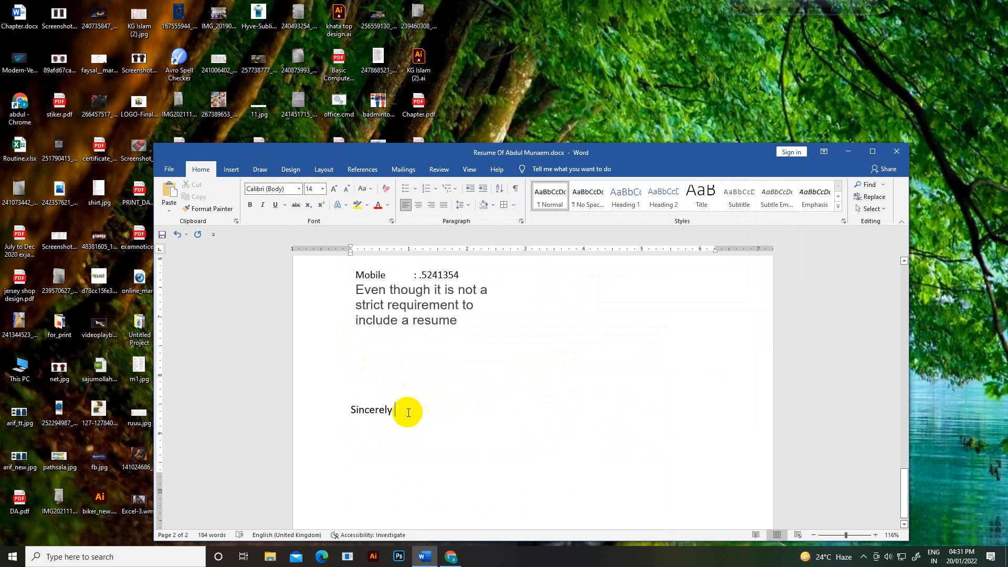
{"action": "key", "text": "Return"}
{"action": "key", "text": "Return"}
{"action": "key", "text": "Return"}
{"action": "key", "text": "Return"}
{"action": "scroll", "coordinate": [368, 351], "scroll_direction": "up", "scroll_amount": 2}
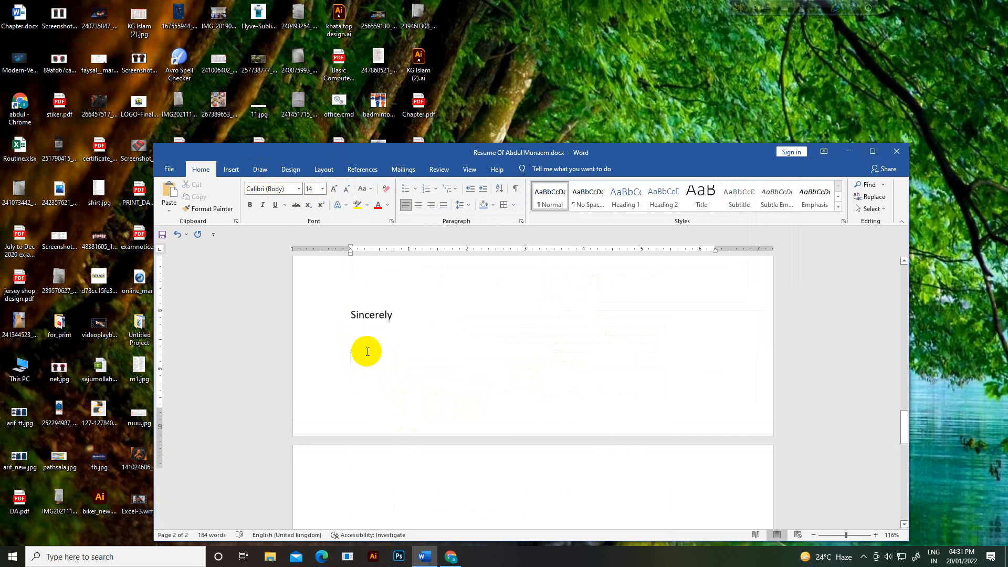
{"action": "left_click", "coordinate": [357, 332]}
{"action": "scroll", "coordinate": [372, 357], "scroll_direction": "up", "scroll_amount": 1}
{"action": "key", "text": "BackSpace"}
{"action": "key", "text": "BackSpace"}
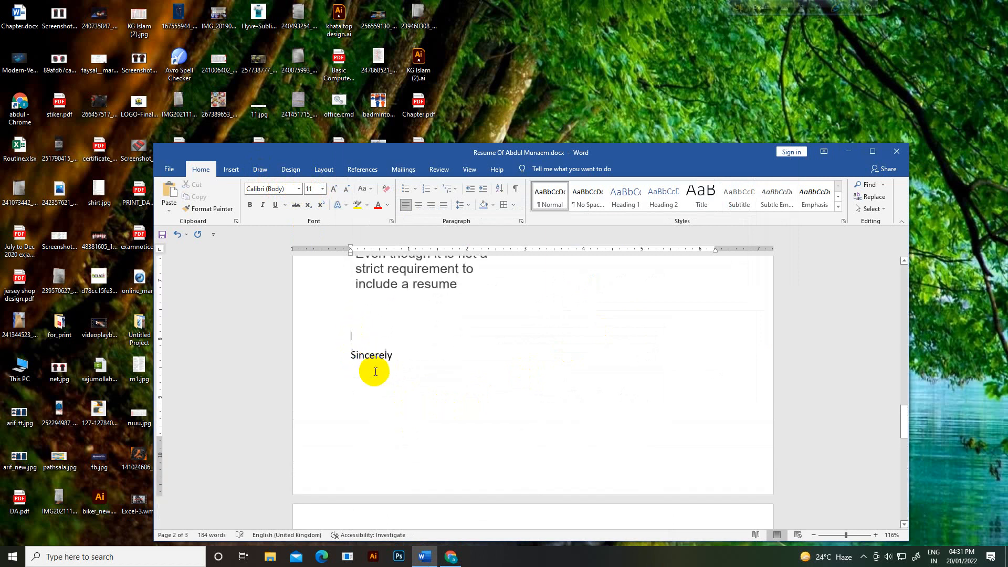
{"action": "left_click", "coordinate": [407, 370]}
{"action": "key", "text": "Return"}
{"action": "key", "text": "Return"}
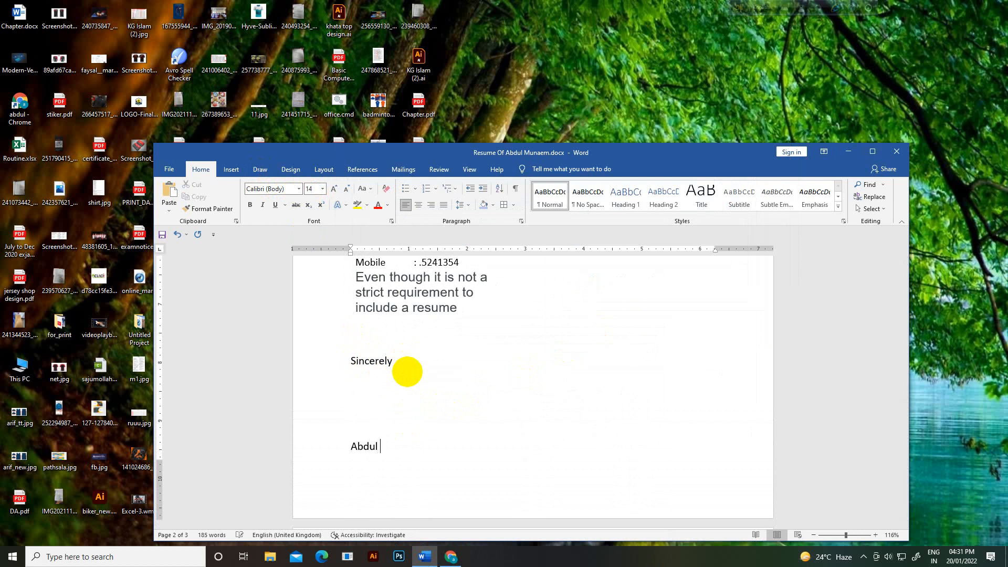
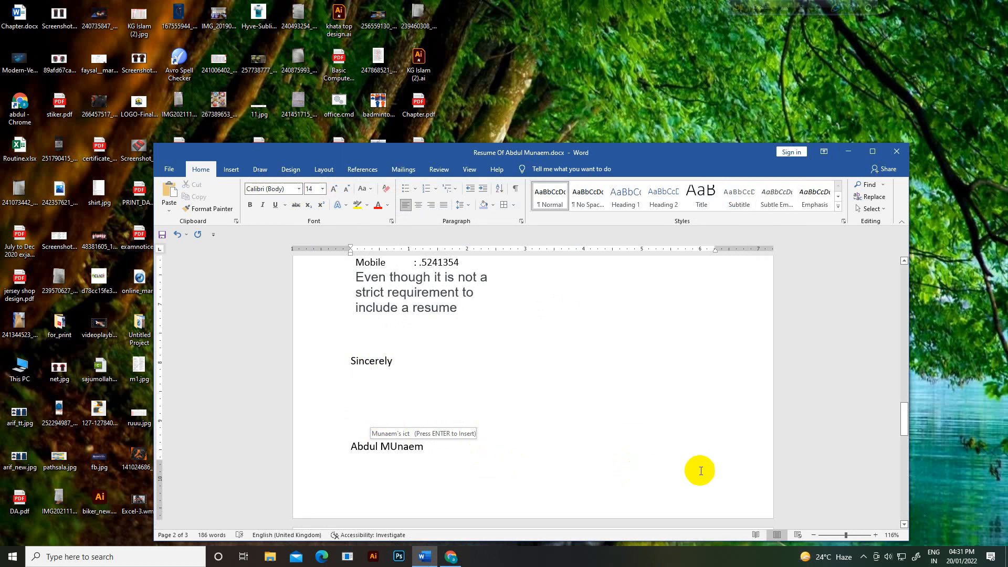
{"action": "key", "text": "Up"}
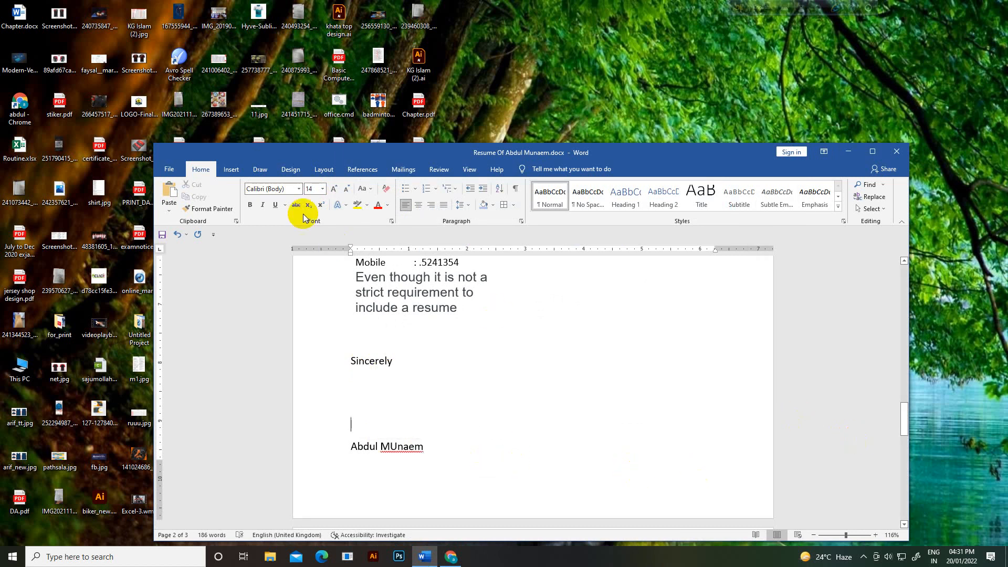
{"action": "left_click", "coordinate": [168, 169]}
{"action": "left_click", "coordinate": [194, 284]}
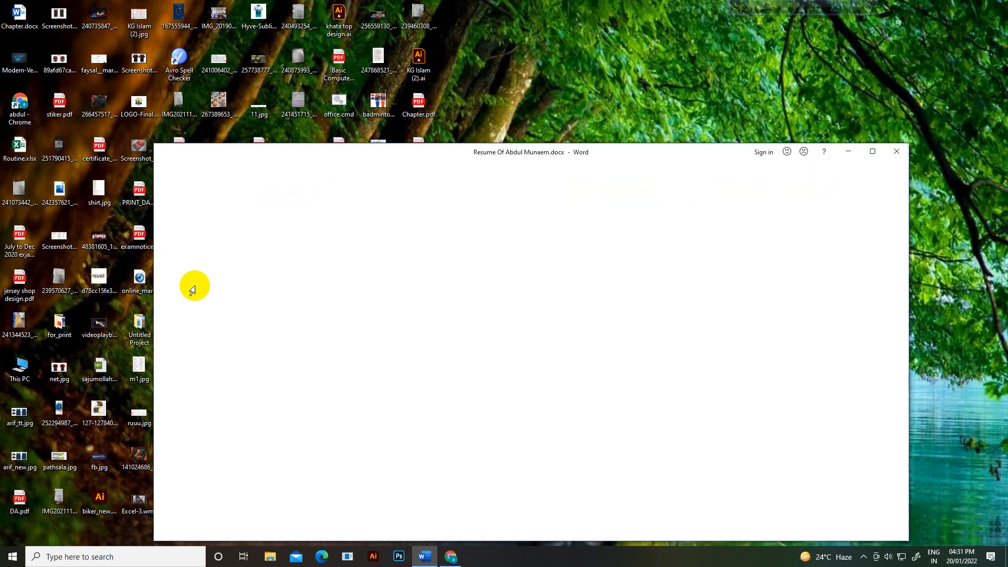
{"action": "scroll", "coordinate": [497, 362], "scroll_direction": "up", "scroll_amount": 15}
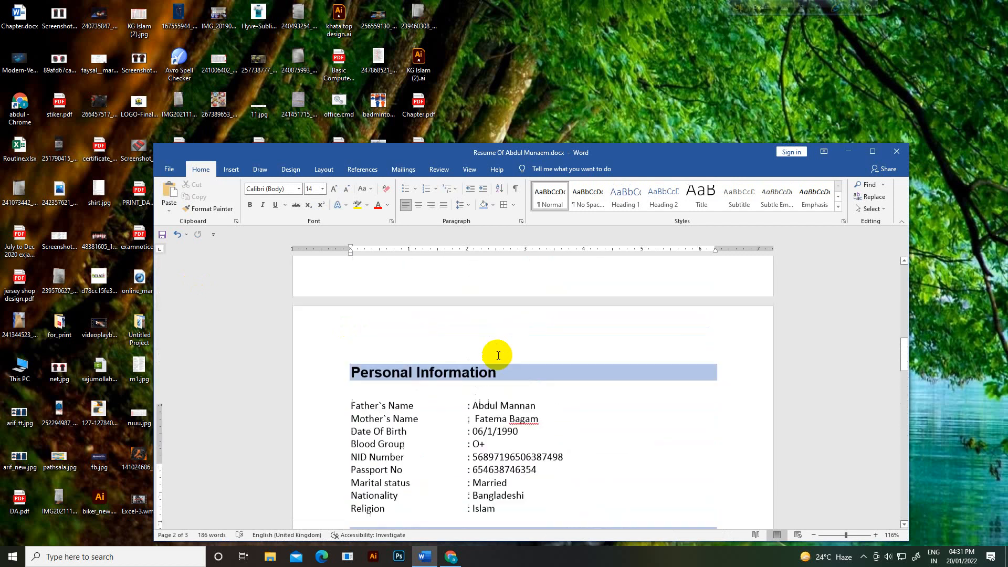
{"action": "scroll", "coordinate": [498, 355], "scroll_direction": "up", "scroll_amount": 10}
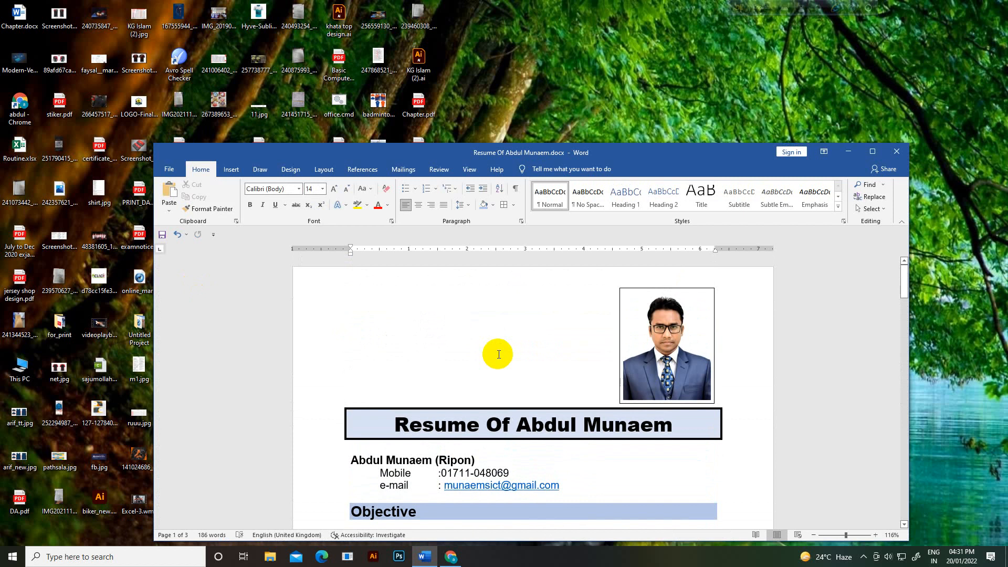
{"action": "left_click", "coordinate": [864, 557]}
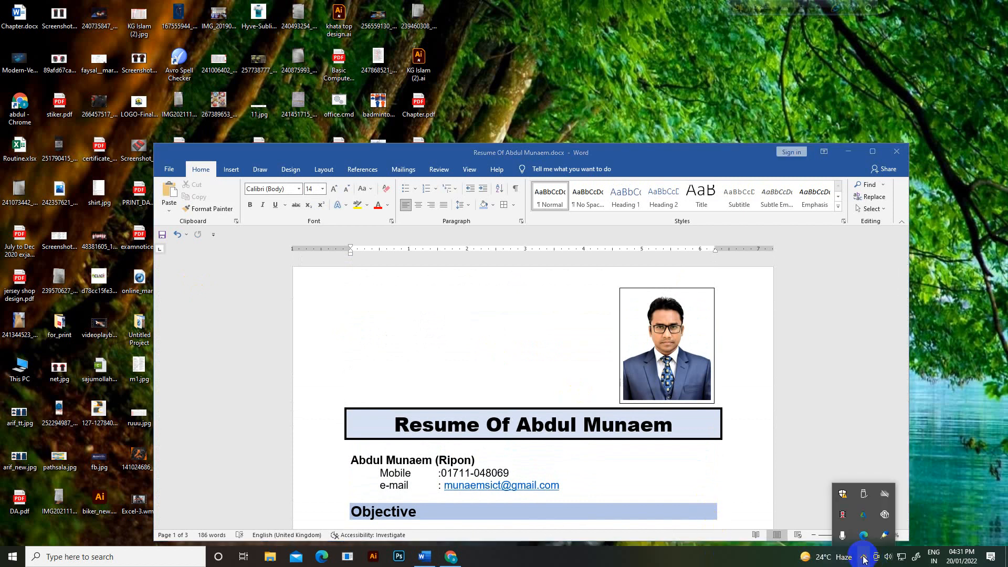
{"action": "left_click", "coordinate": [937, 512]}
{"action": "scroll", "coordinate": [476, 383], "scroll_direction": "down", "scroll_amount": 15}
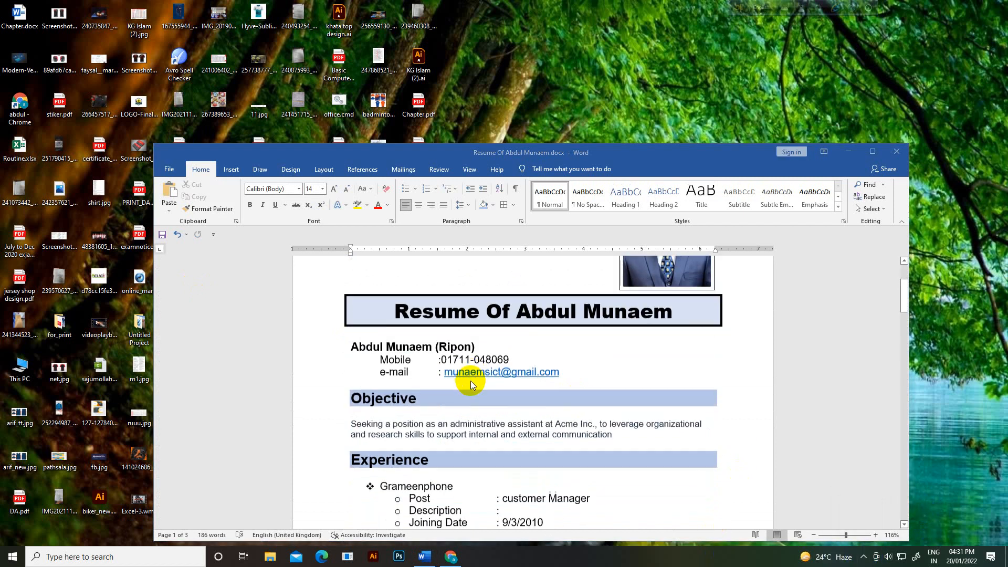
{"action": "scroll", "coordinate": [465, 363], "scroll_direction": "down", "scroll_amount": 12}
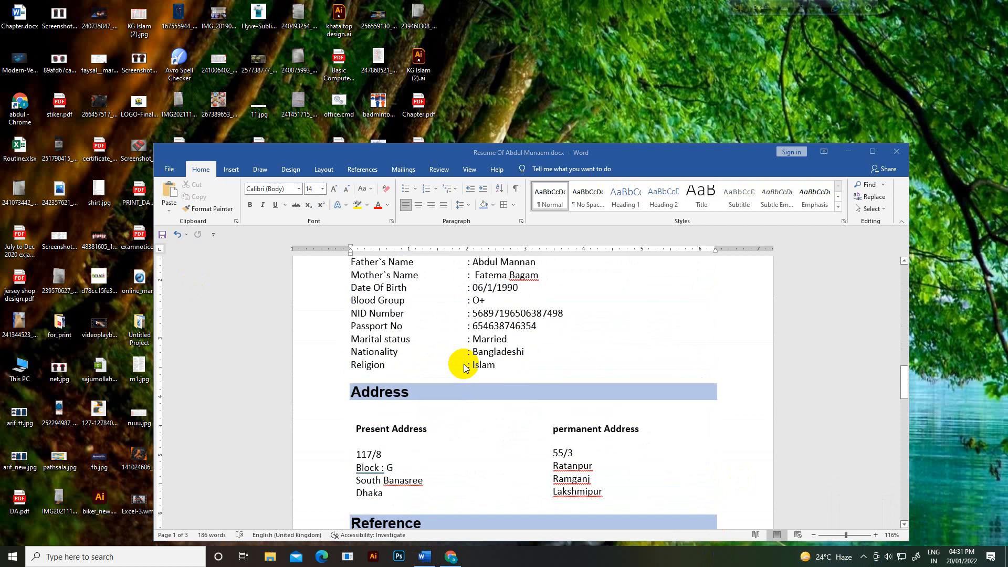
{"action": "left_click", "coordinate": [166, 170]}
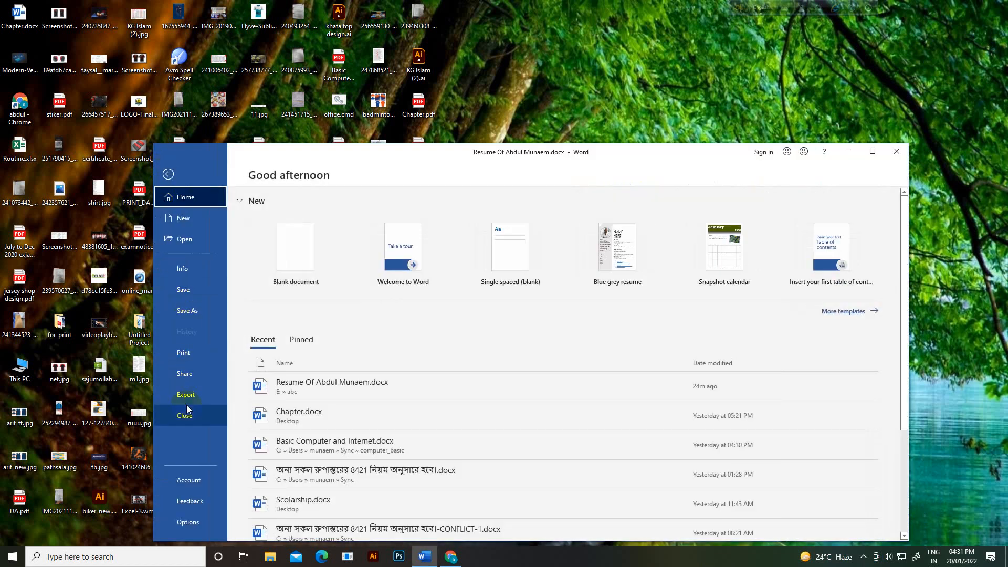
{"action": "left_click", "coordinate": [168, 176]}
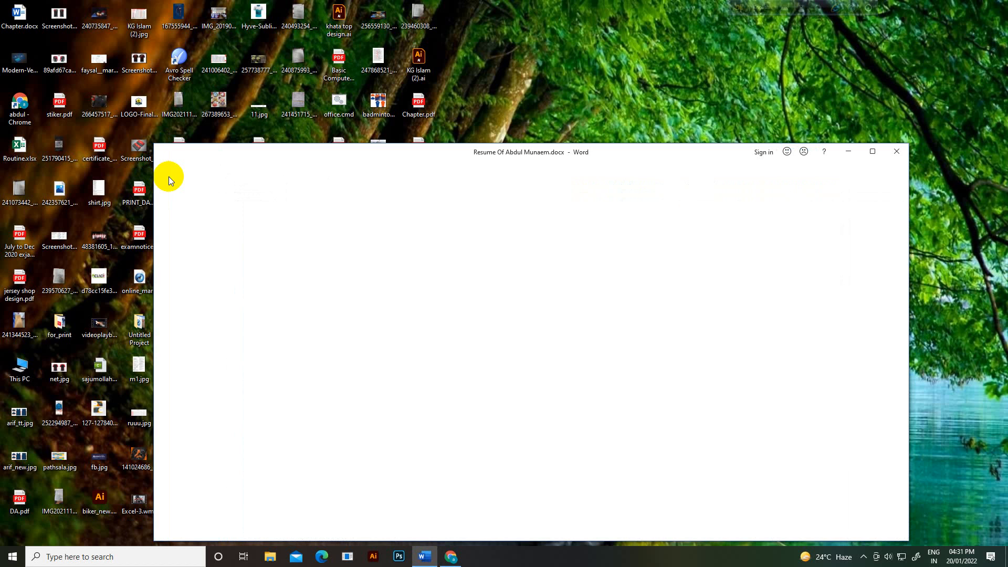
{"action": "scroll", "coordinate": [448, 427], "scroll_direction": "up", "scroll_amount": 5}
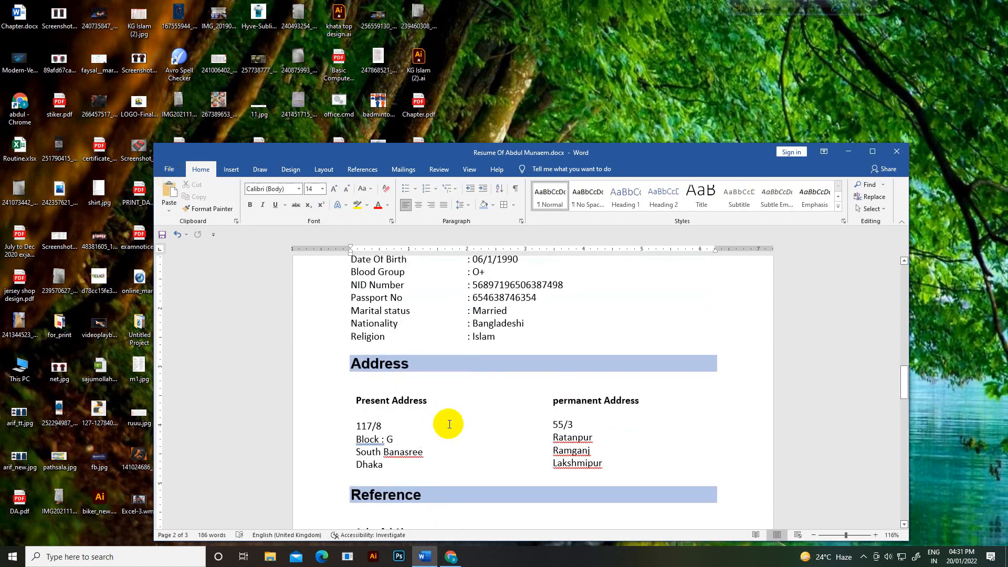
{"action": "scroll", "coordinate": [449, 425], "scroll_direction": "up", "scroll_amount": 20}
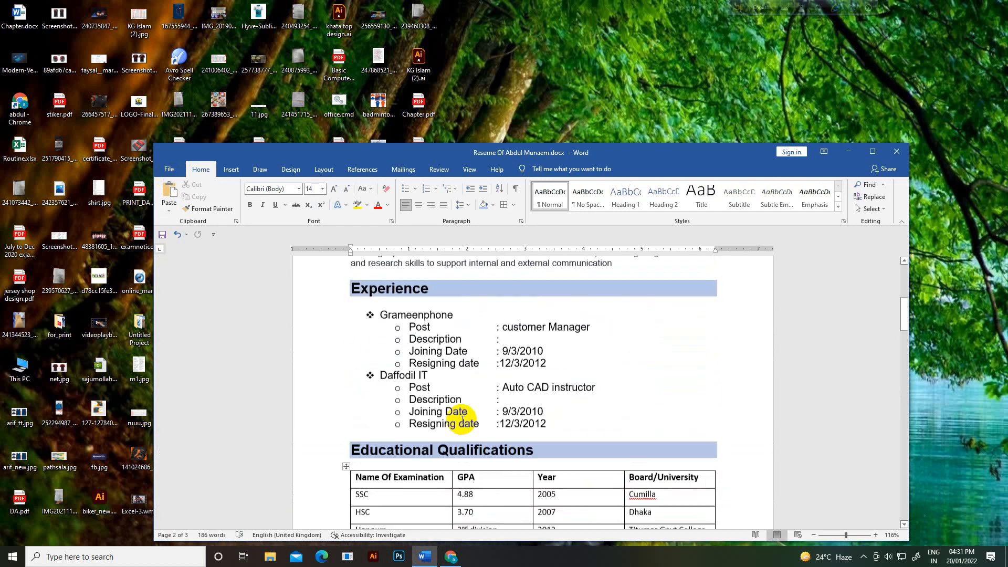
{"action": "scroll", "coordinate": [465, 420], "scroll_direction": "up", "scroll_amount": 4}
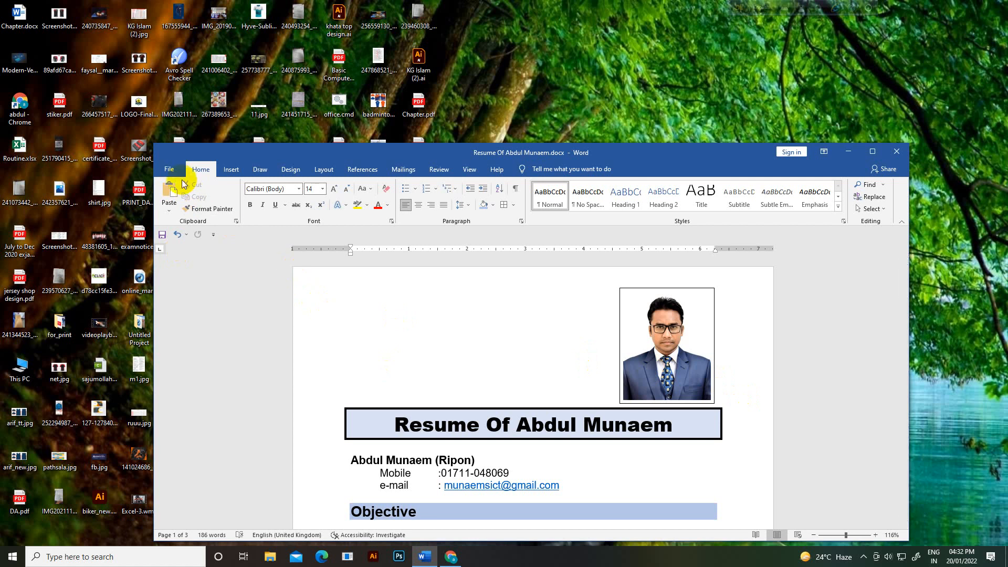
Step: Save a PDF copy of the resume in the abc folder, opening it after publishing
{"action": "left_click", "coordinate": [169, 169]}
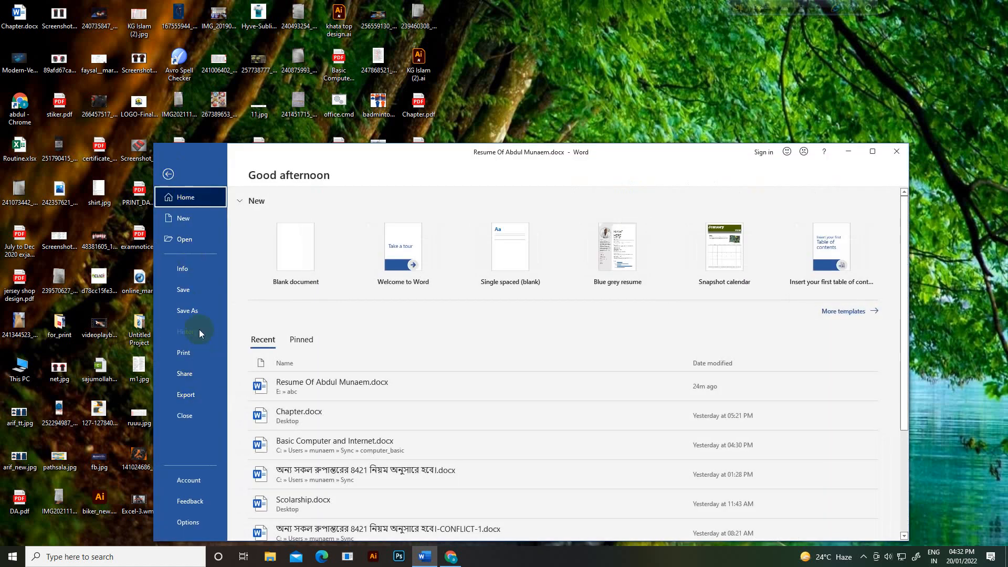
{"action": "left_click", "coordinate": [196, 313]}
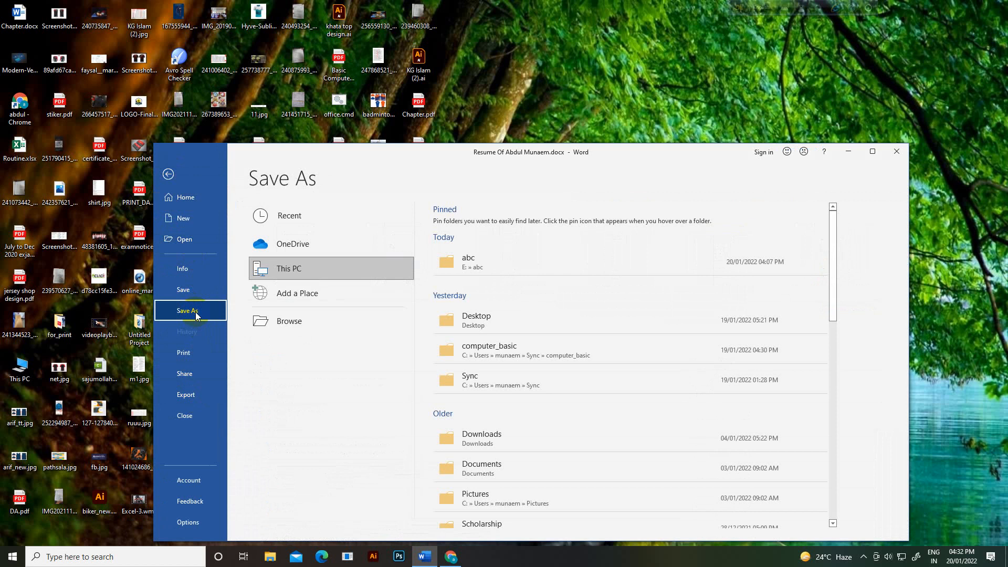
{"action": "left_click", "coordinate": [294, 323]}
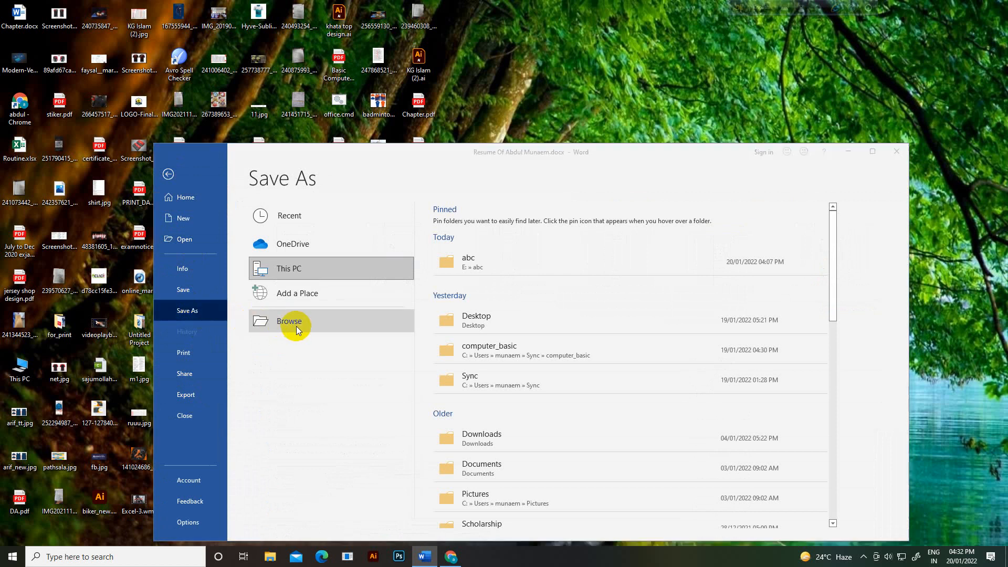
{"action": "left_click", "coordinate": [264, 345]}
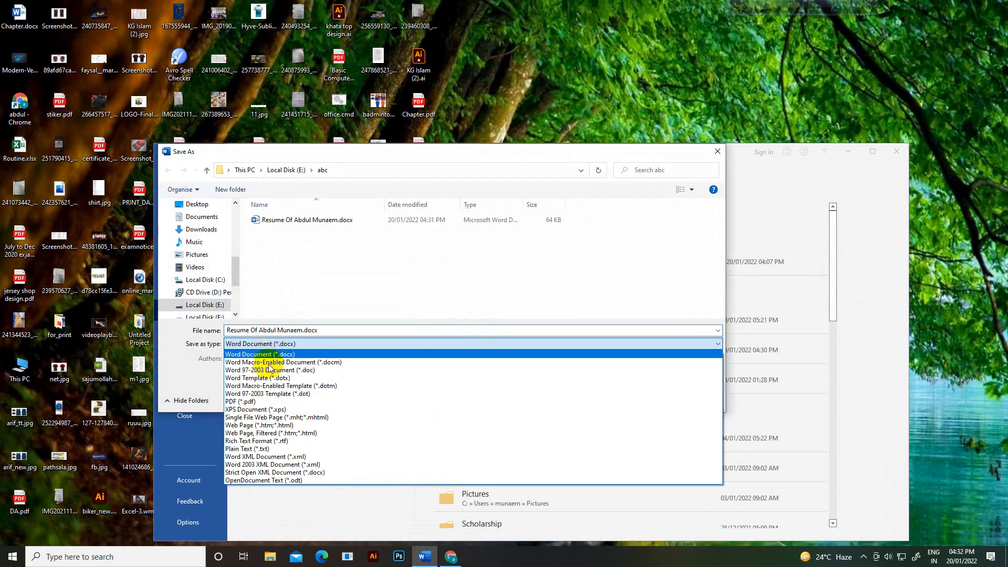
{"action": "left_click", "coordinate": [269, 403]}
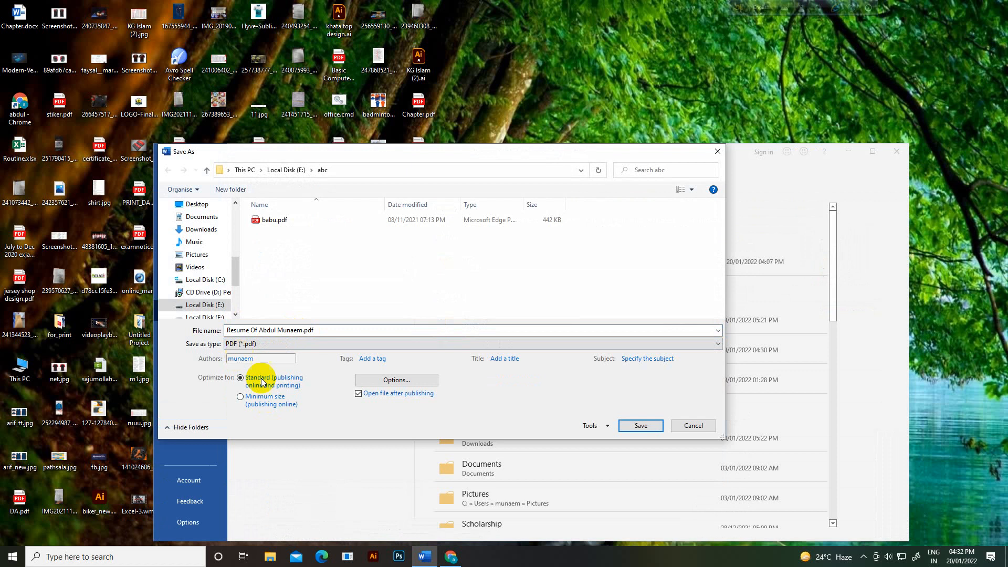
{"action": "left_click", "coordinate": [642, 427]}
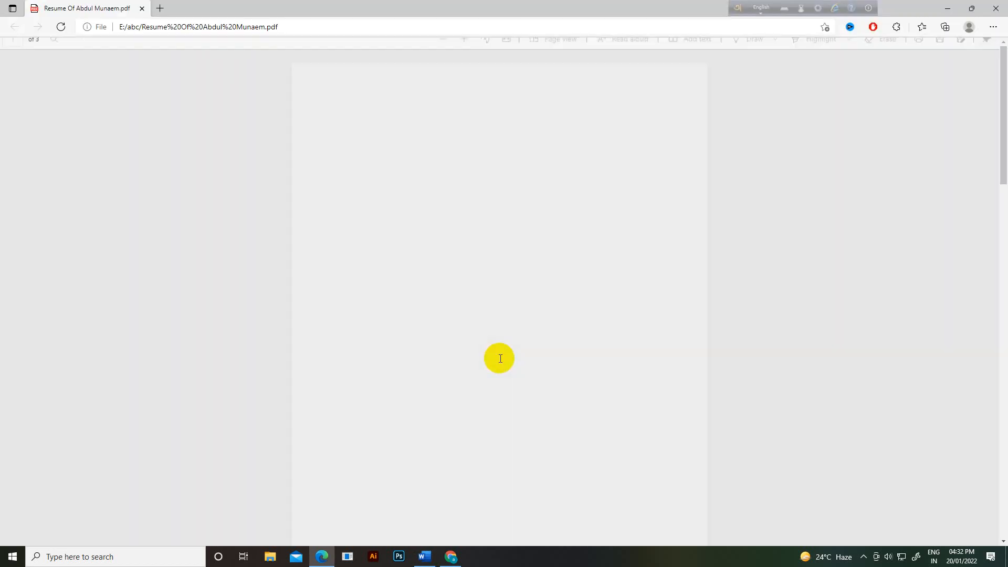
Step: Scroll through all three PDF pages in Edge, checking Experience, Educational Qualifications and the Sincerely sign-off
{"action": "scroll", "coordinate": [525, 325], "scroll_direction": "down", "scroll_amount": 15}
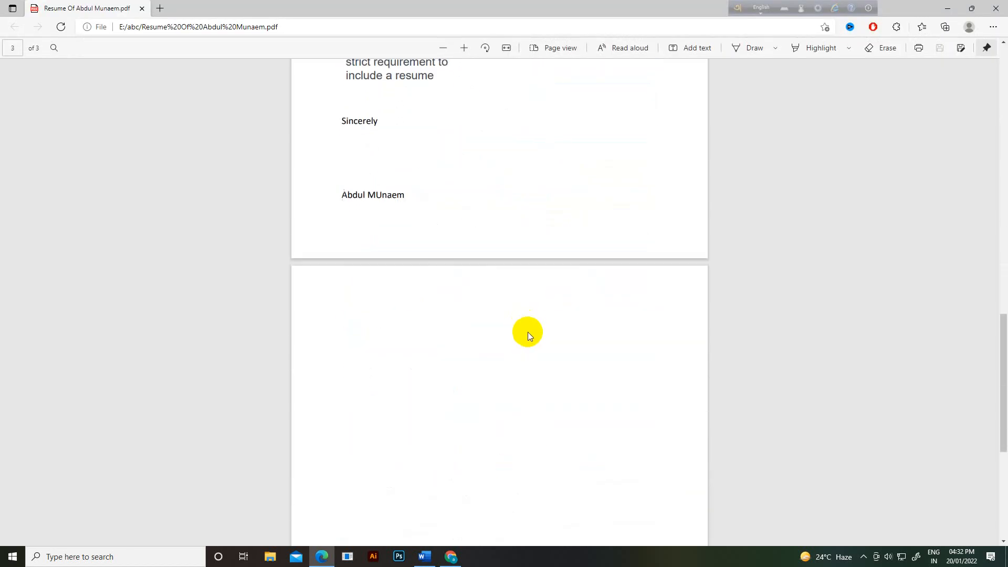
{"action": "scroll", "coordinate": [529, 334], "scroll_direction": "up", "scroll_amount": 15}
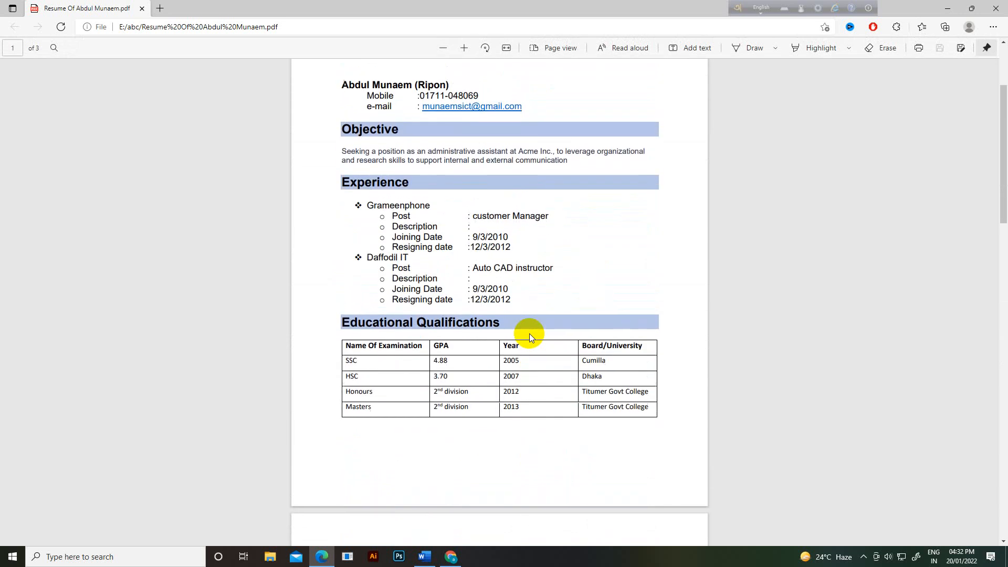
{"action": "scroll", "coordinate": [529, 334], "scroll_direction": "up", "scroll_amount": 3}
{"action": "scroll", "coordinate": [553, 348], "scroll_direction": "down", "scroll_amount": 5}
{"action": "scroll", "coordinate": [554, 348], "scroll_direction": "up", "scroll_amount": 3}
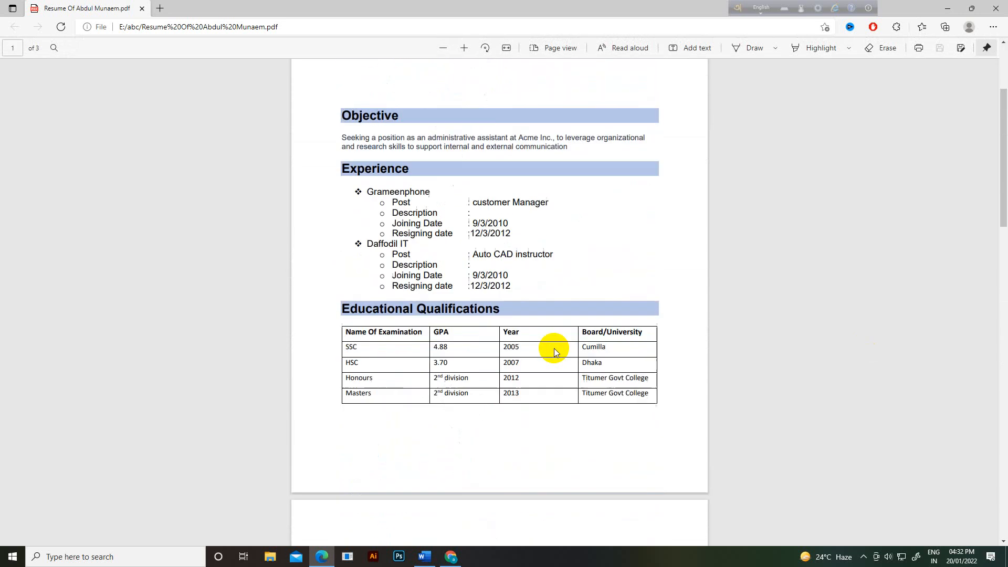
{"action": "scroll", "coordinate": [554, 348], "scroll_direction": "up", "scroll_amount": 3}
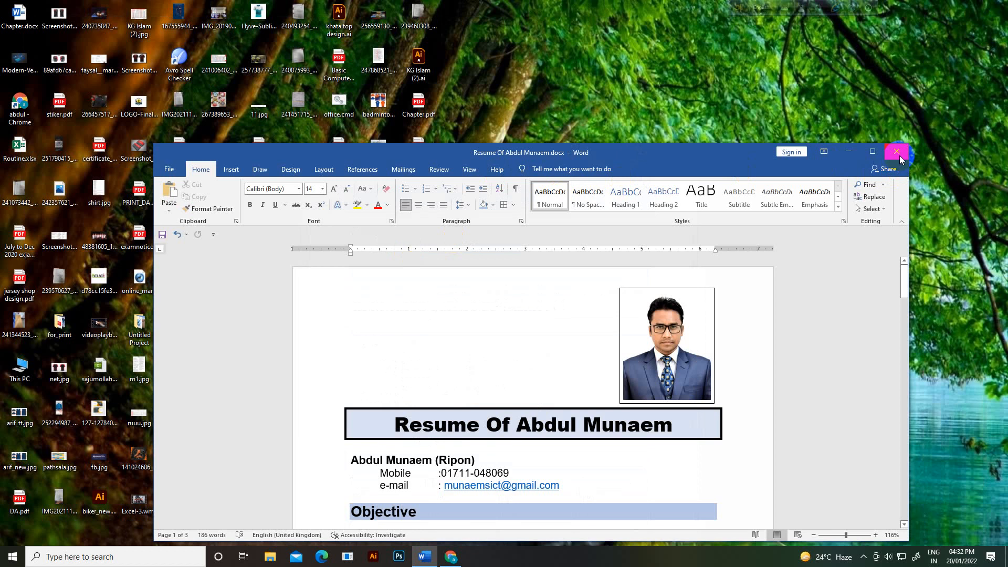
Step: Jump to the top of the resume, glance over the Insert, Mailings and View tabs, and close Word
{"action": "scroll", "coordinate": [388, 349], "scroll_direction": "down", "scroll_amount": 3}
{"action": "scroll", "coordinate": [378, 342], "scroll_direction": "up", "scroll_amount": 3}
{"action": "scroll", "coordinate": [825, 210], "scroll_direction": "down", "scroll_amount": 15}
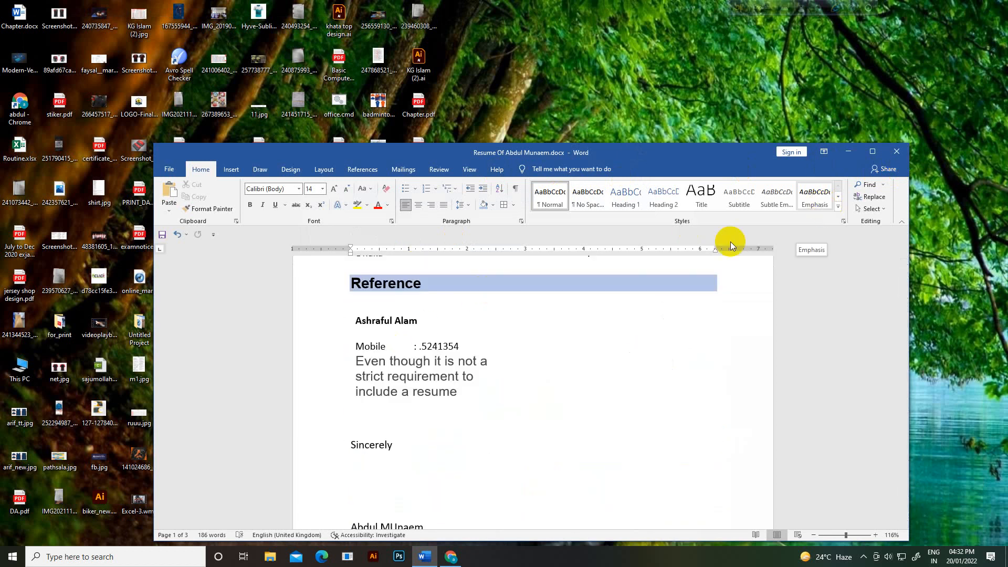
{"action": "key", "text": "ctrl+Home"}
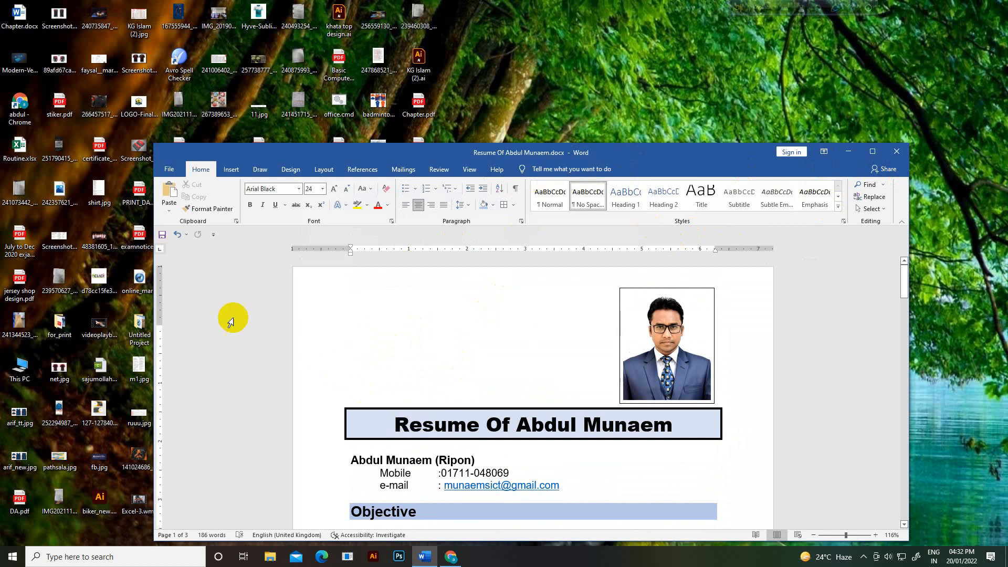
{"action": "left_click", "coordinate": [230, 169]}
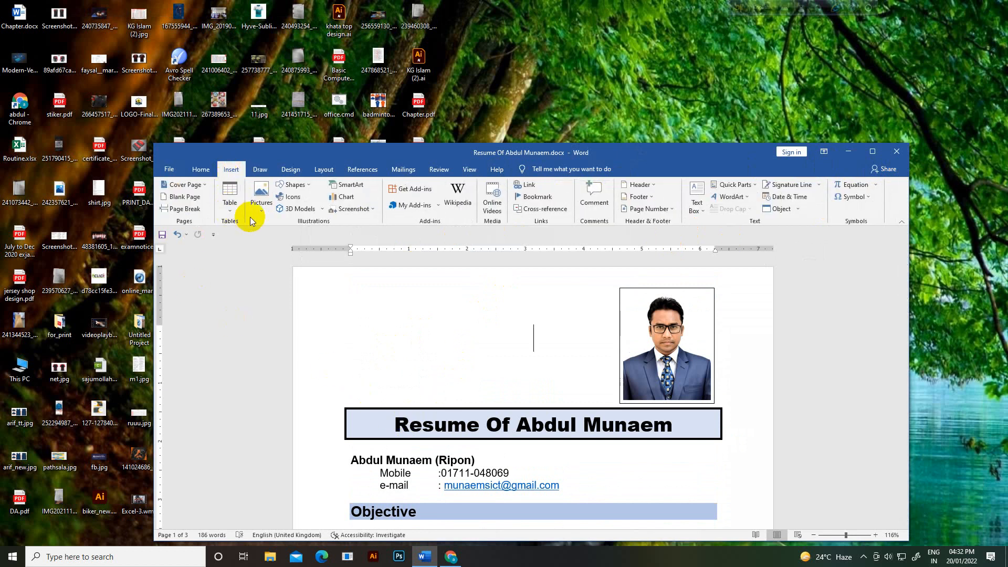
{"action": "left_click", "coordinate": [404, 170]}
{"action": "left_click", "coordinate": [469, 169]}
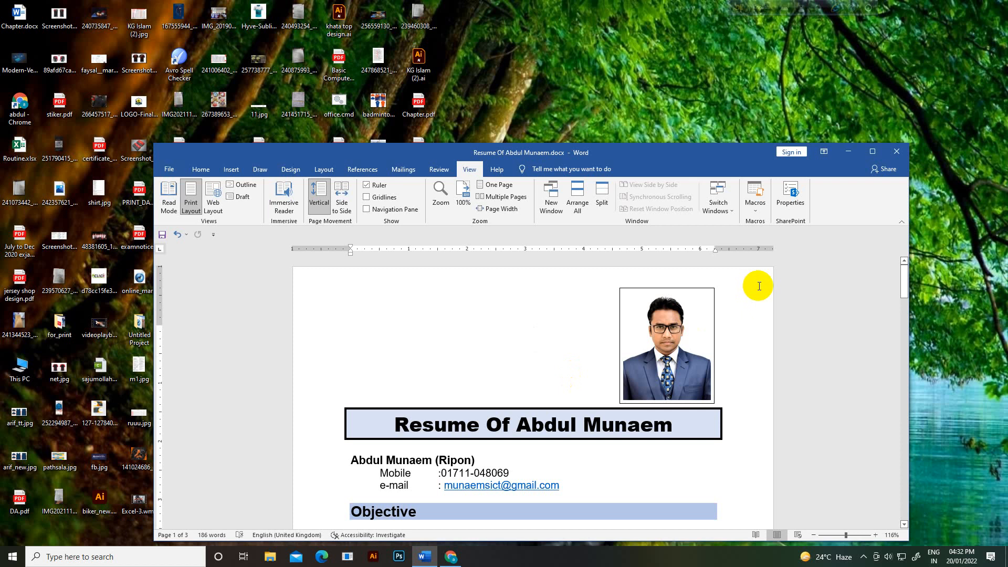
{"action": "left_click", "coordinate": [899, 152]}
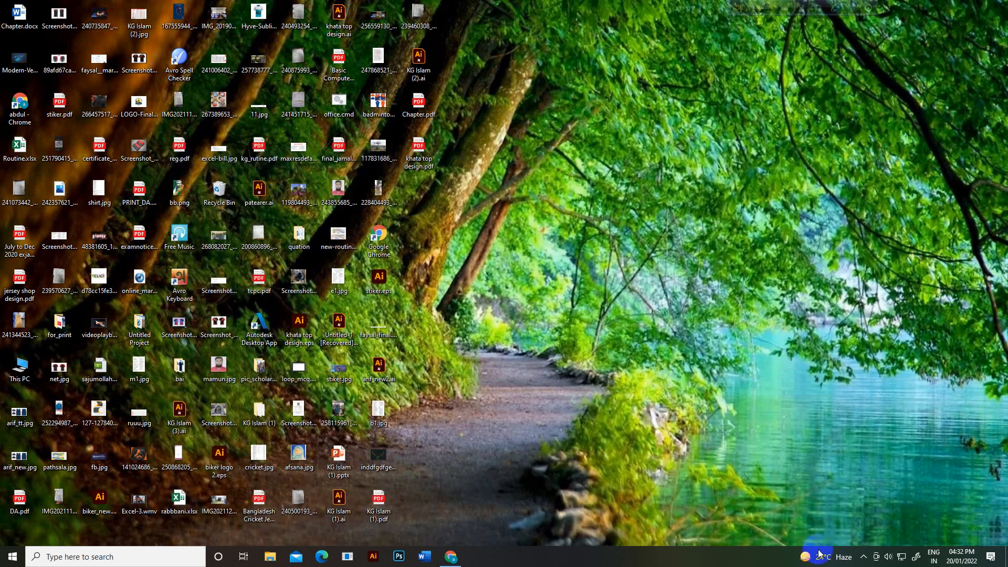